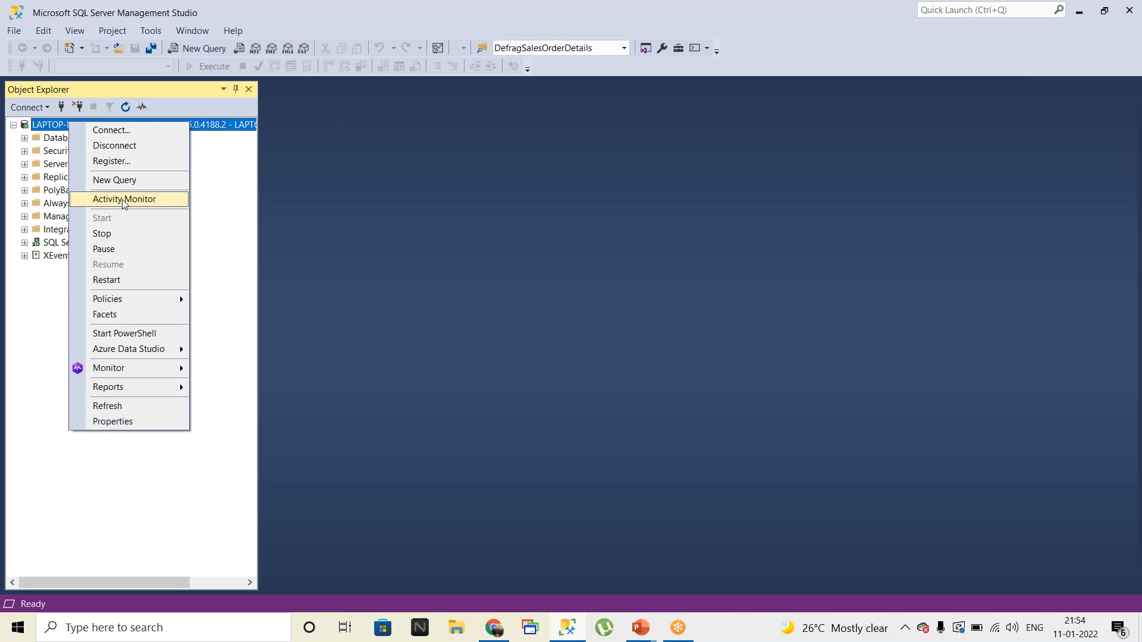
- Open Activity Monitor for the server and expand its Processes, Resource Waits, Data File I/O, Recent Expensive Queries and Active Expensive Queries sections
click(125, 200)
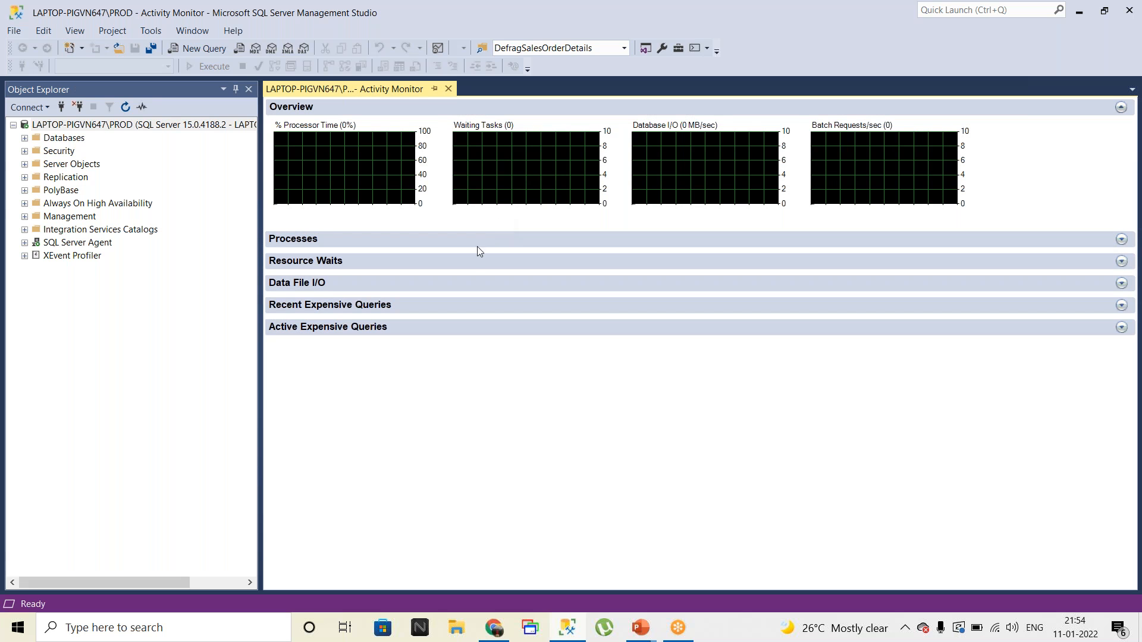
click(375, 239)
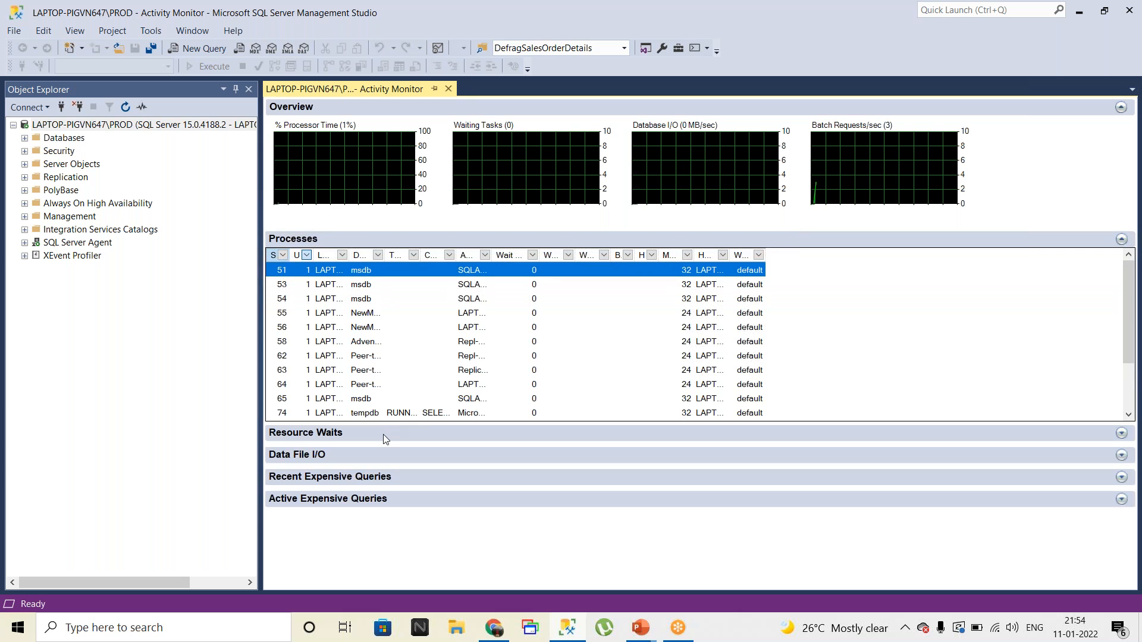
click(384, 434)
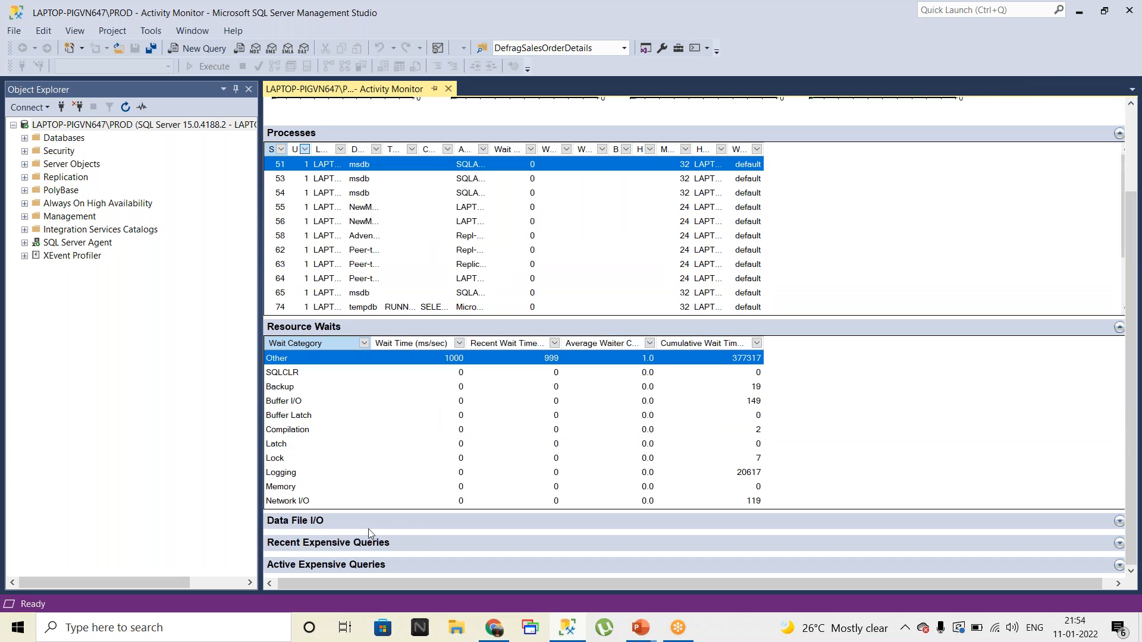
click(394, 523)
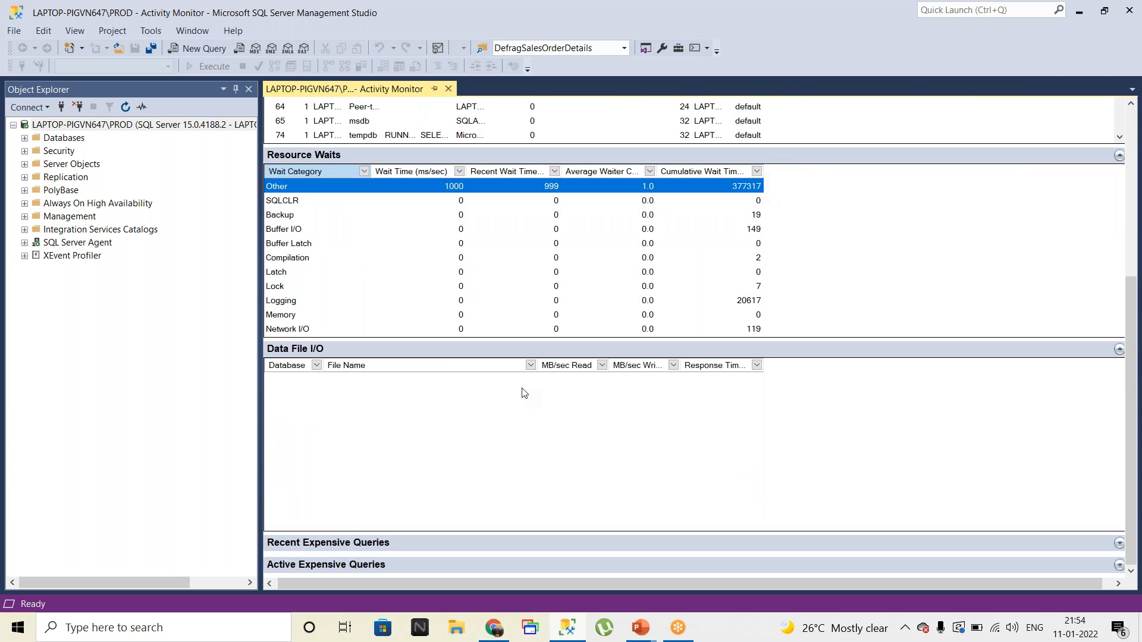
click(427, 542)
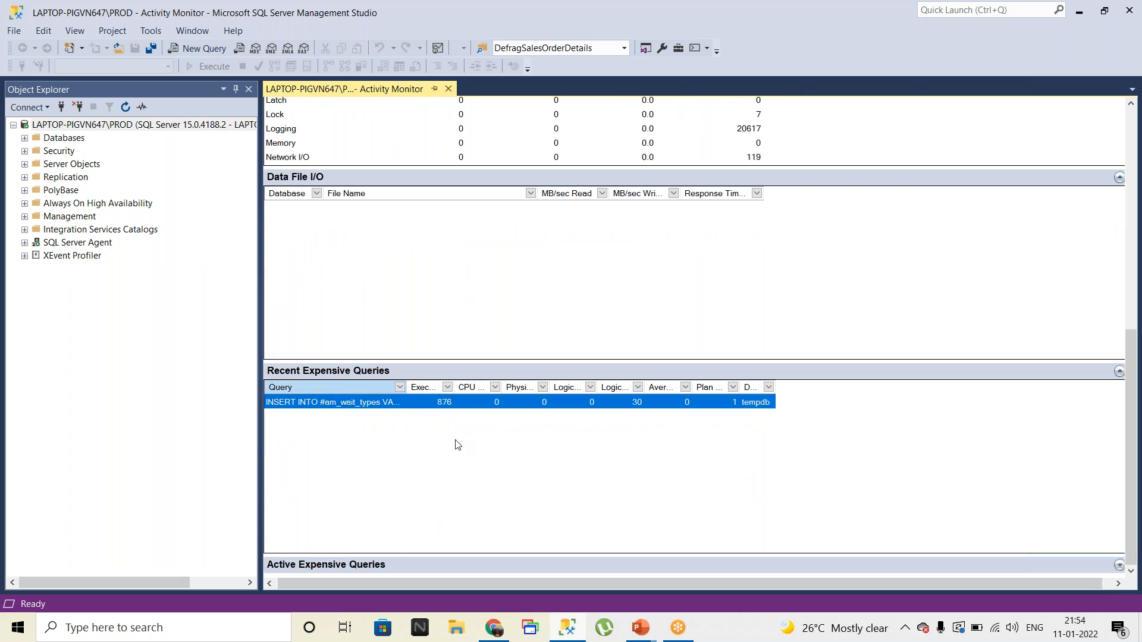
click(441, 565)
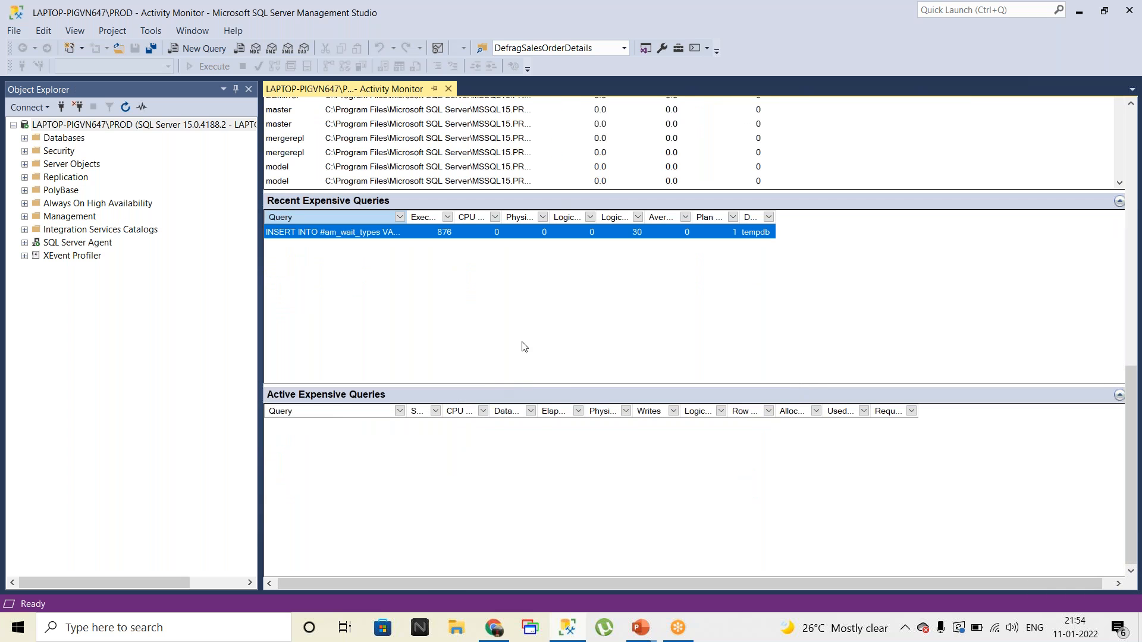
scroll(581, 390, up, 3)
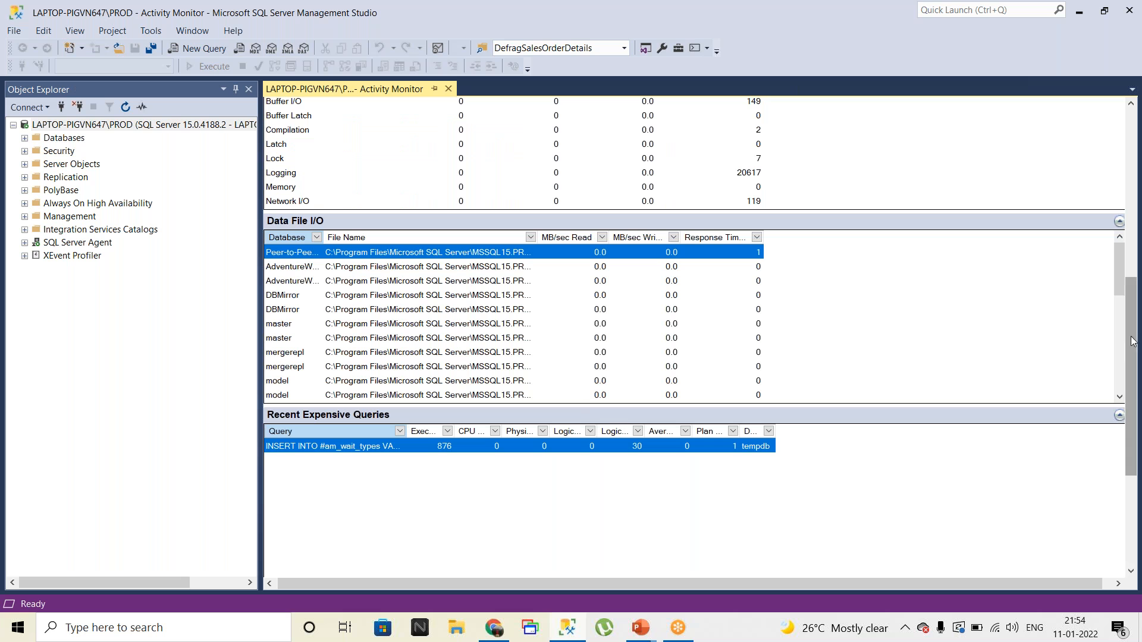
drag(1130, 333, 1133, 139)
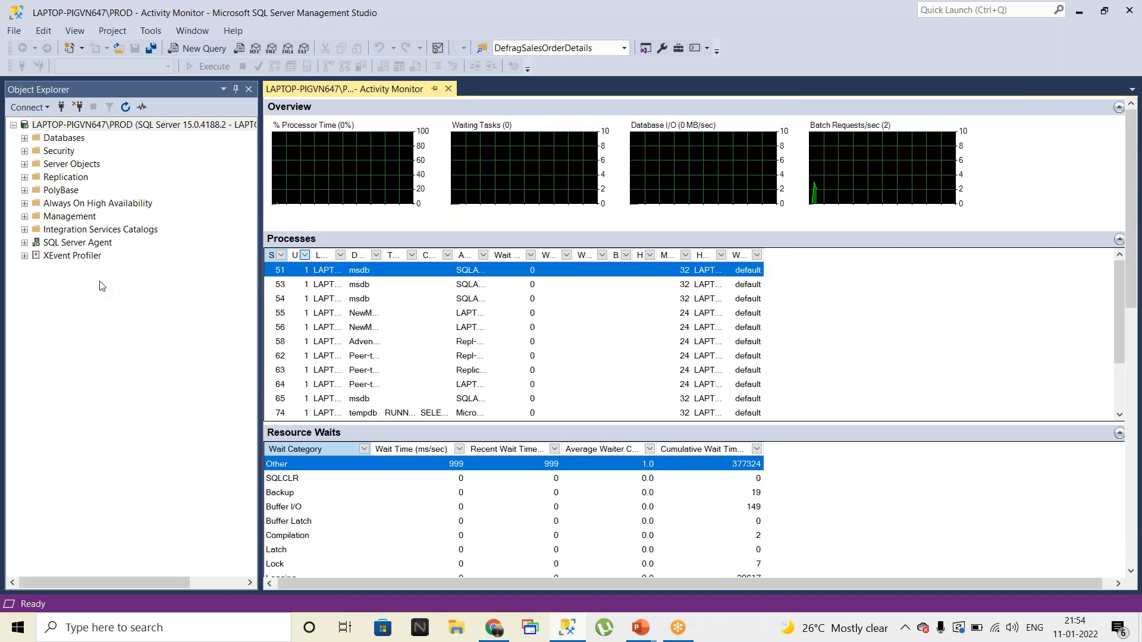
- Run sp_who2 in a new query on the PROD server instance
click(135, 125)
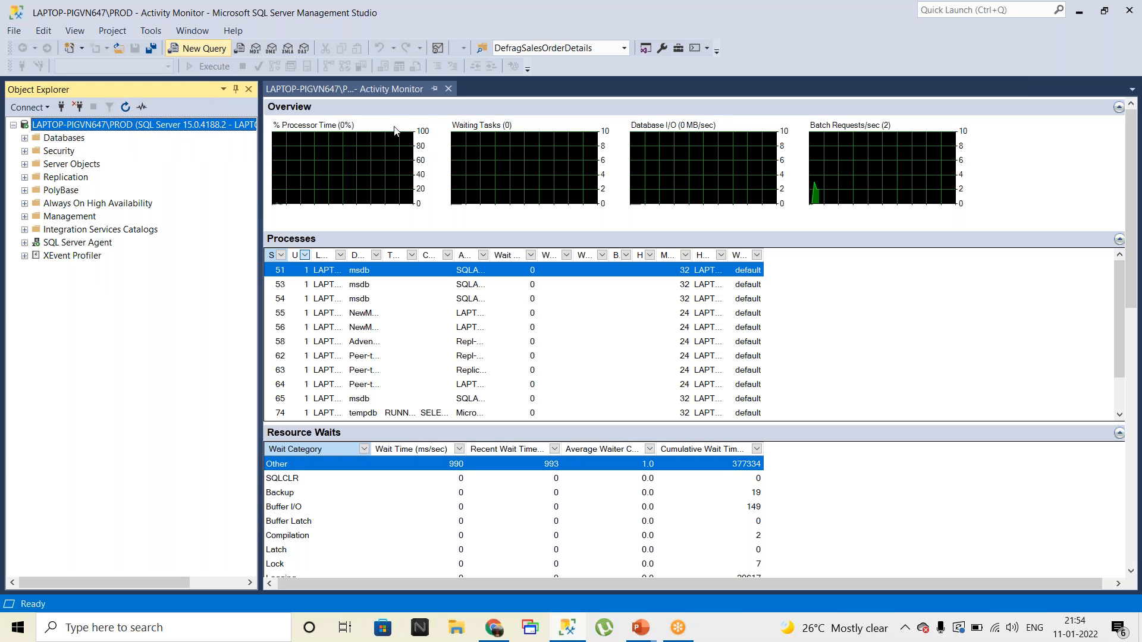
key(ctrl+n)
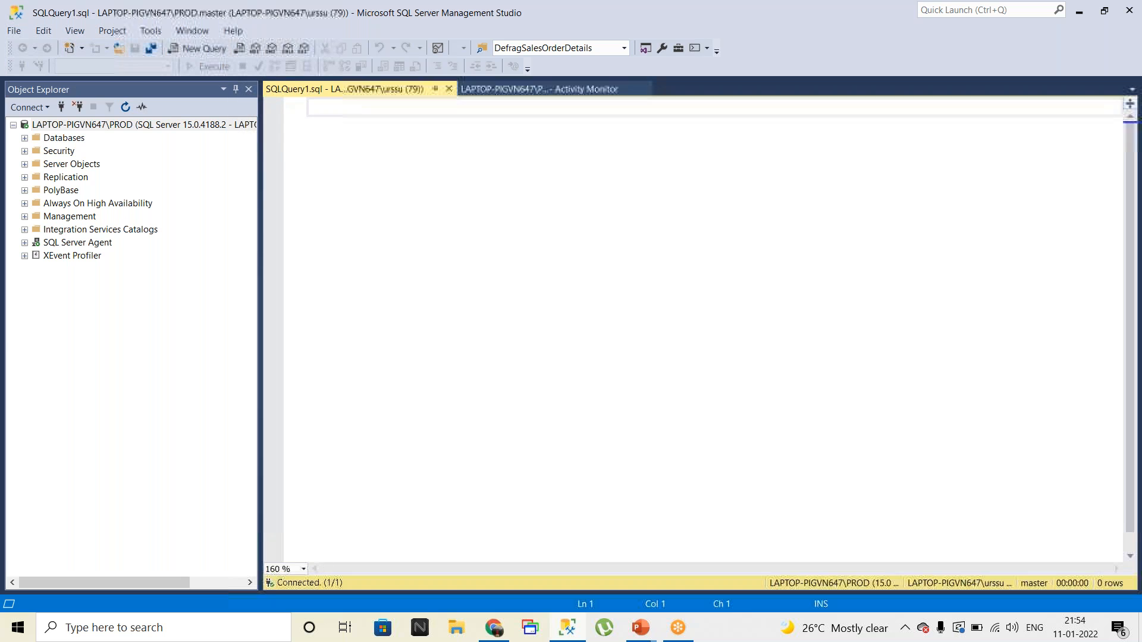
text(sp_who2)
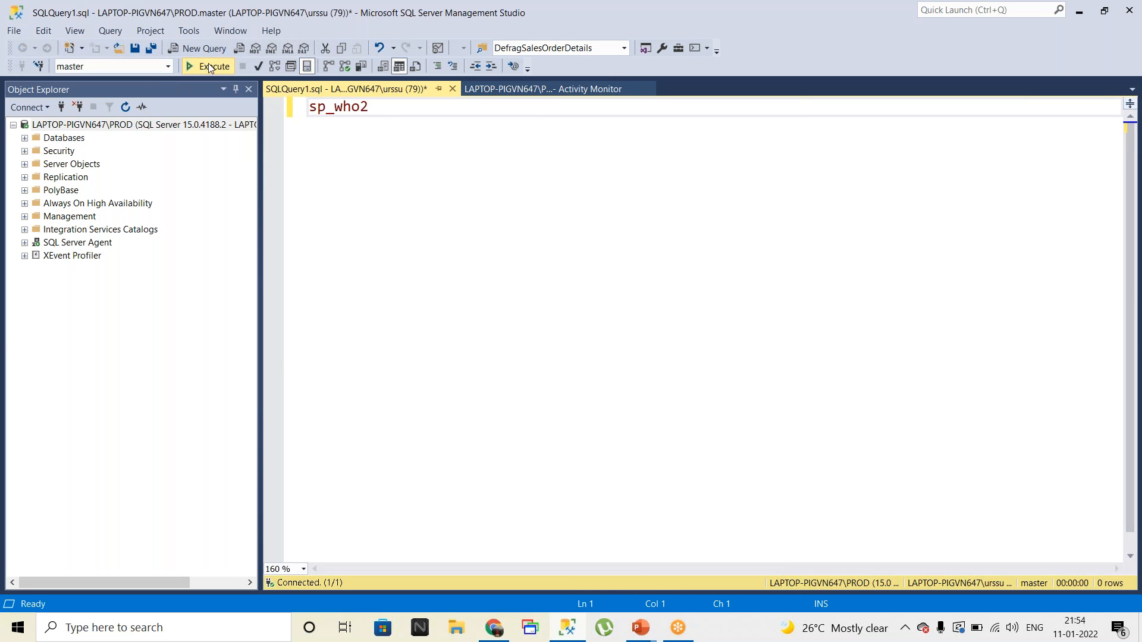
click(209, 67)
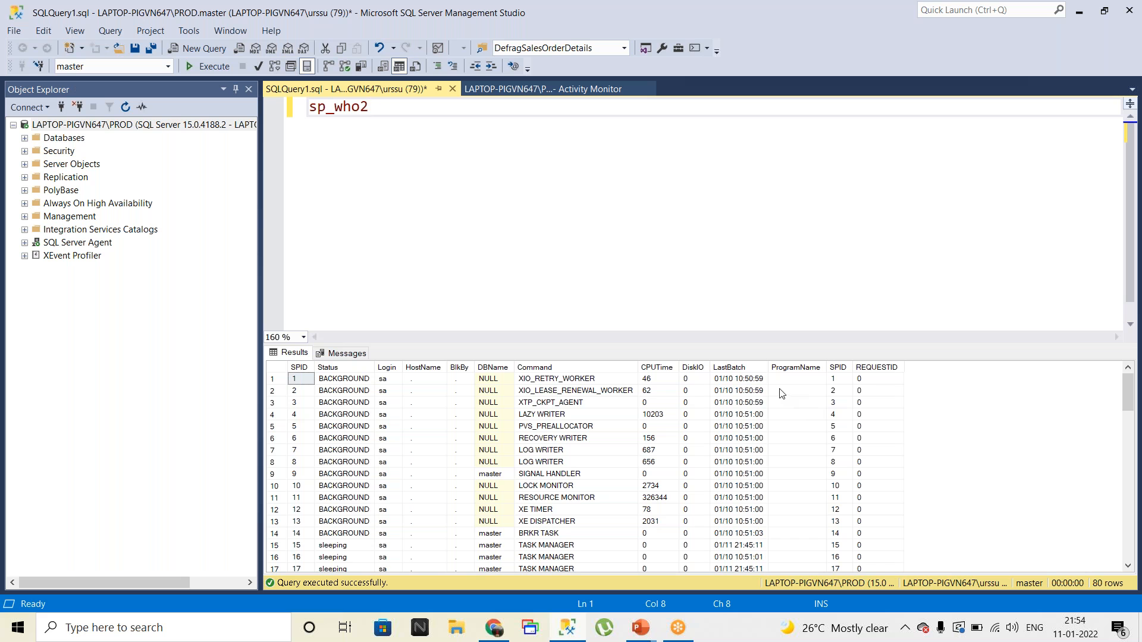
- Return to Activity Monitor and widen the Wait Type, Wait Resource, Session ID and Database columns of the Processes list
click(535, 89)
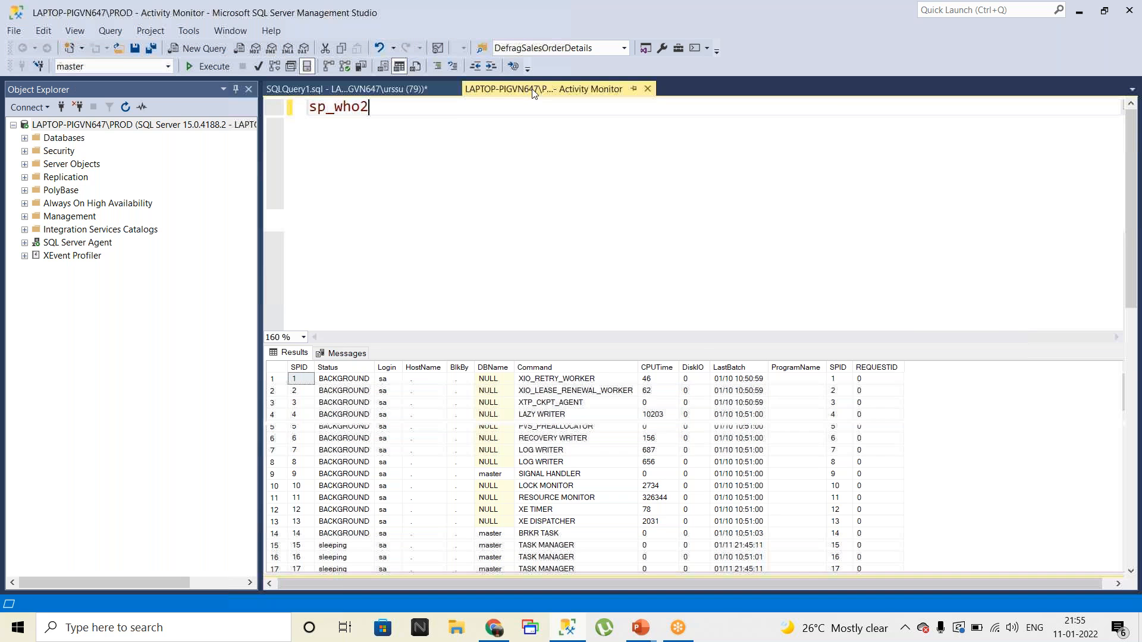
scroll(654, 333, up, 3)
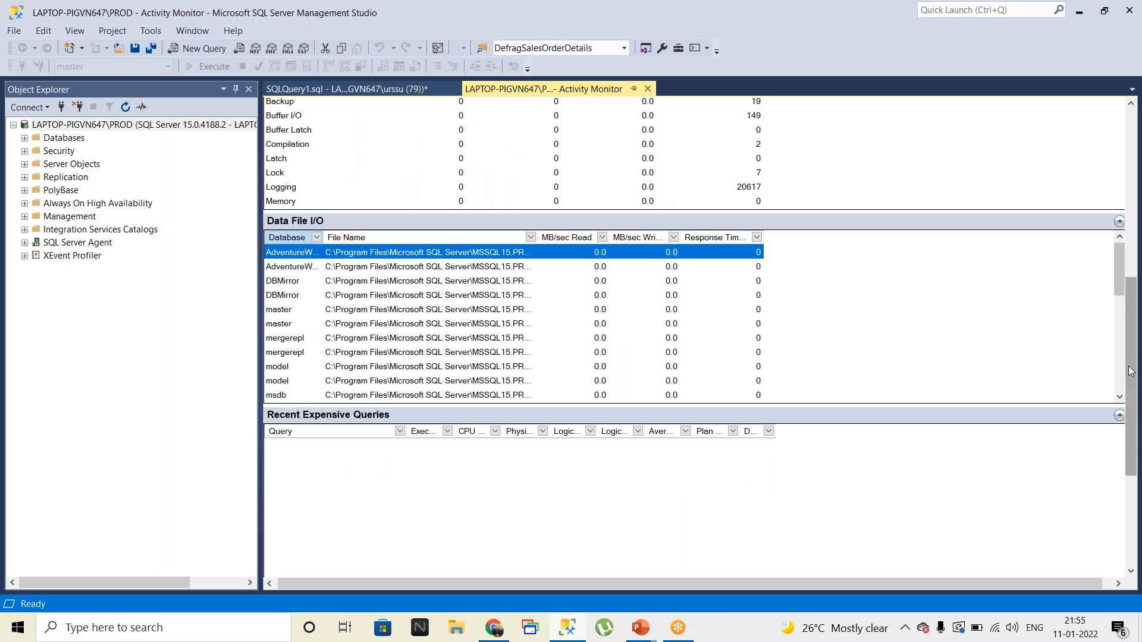
drag(1130, 370, 1120, 174)
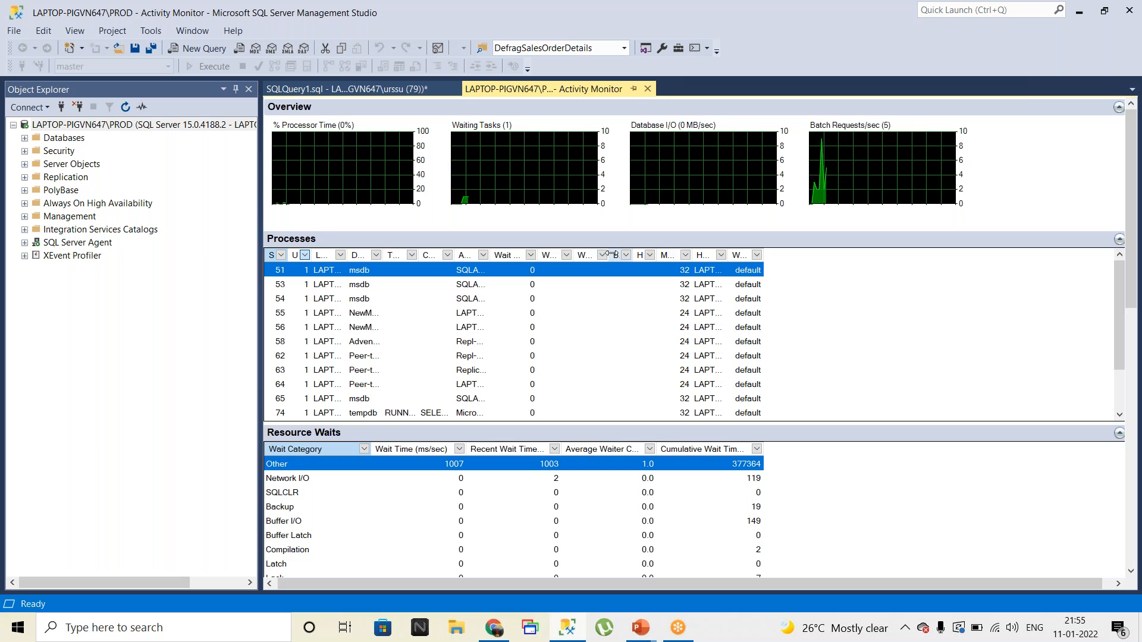
drag(608, 254, 654, 254)
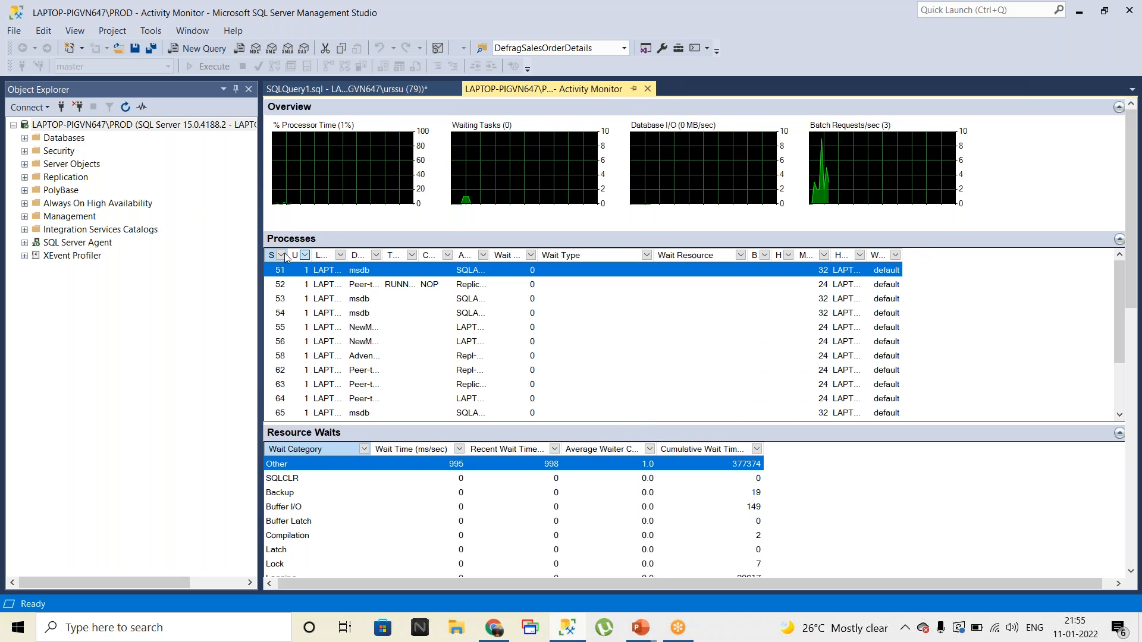
drag(283, 256, 335, 255)
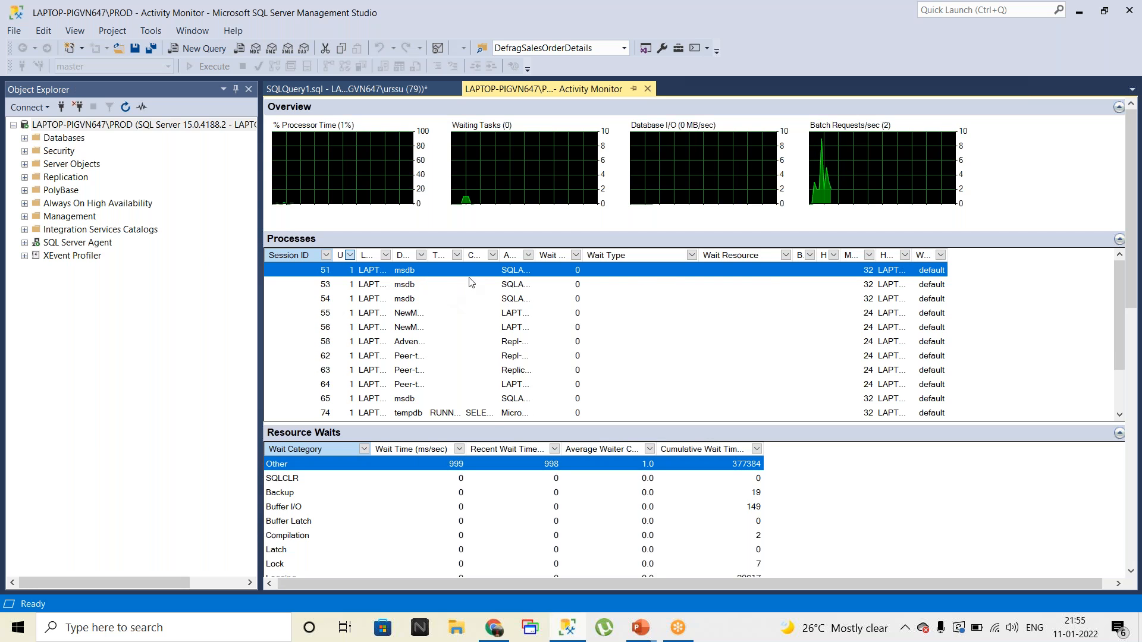
click(421, 255)
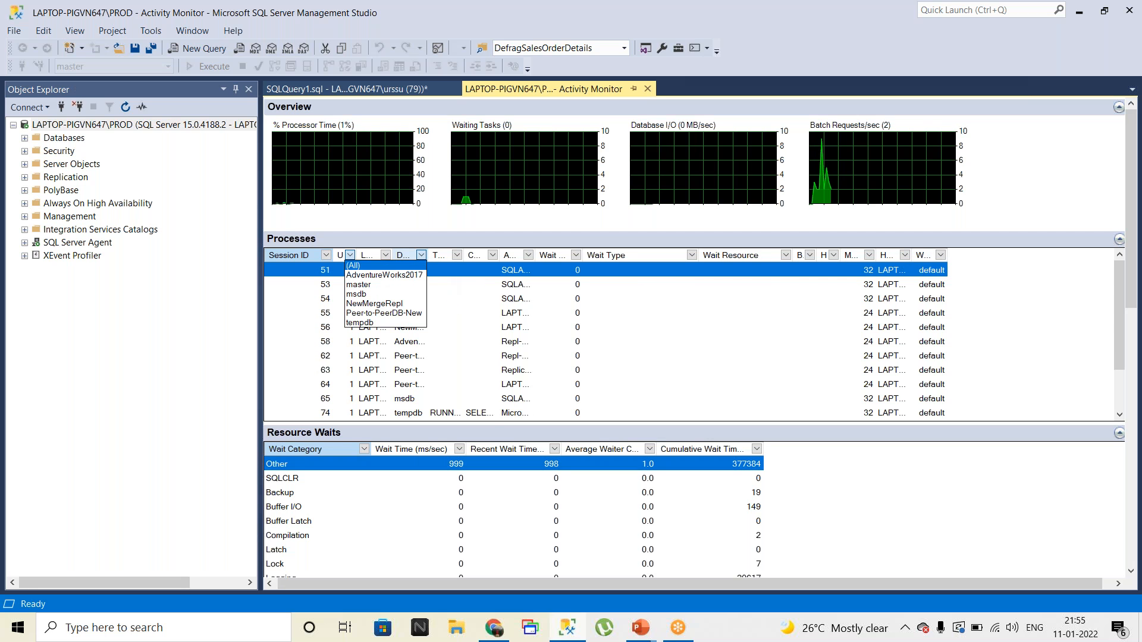
click(429, 255)
drag(429, 255, 478, 255)
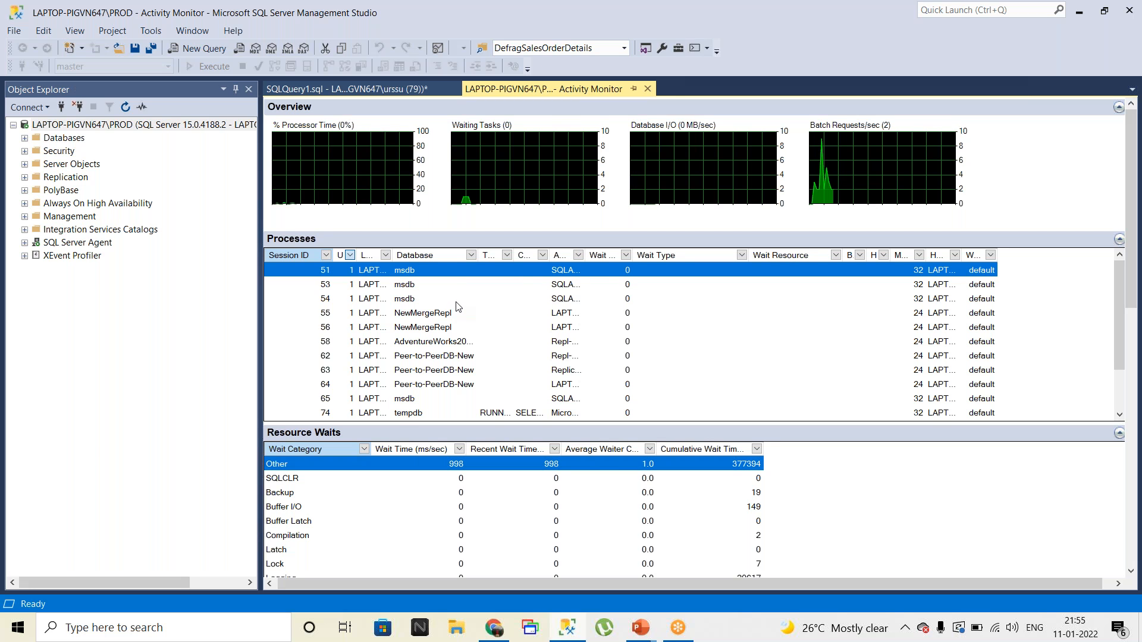
- Filter the Processes list to show only sessions on the AdventureWorks2017 database
click(471, 256)
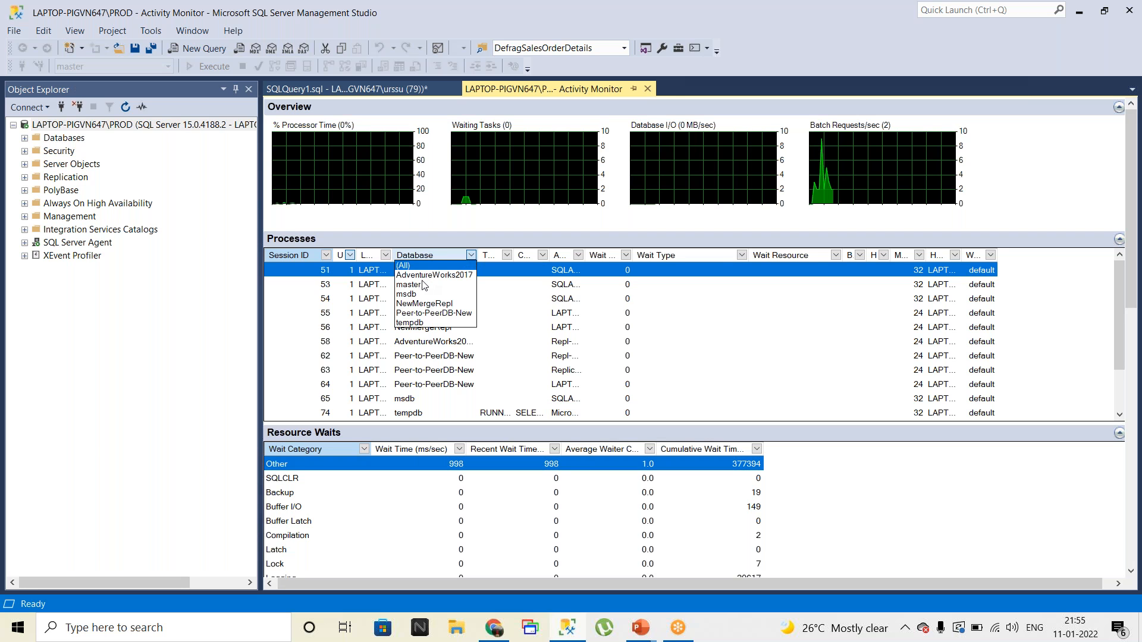
click(428, 277)
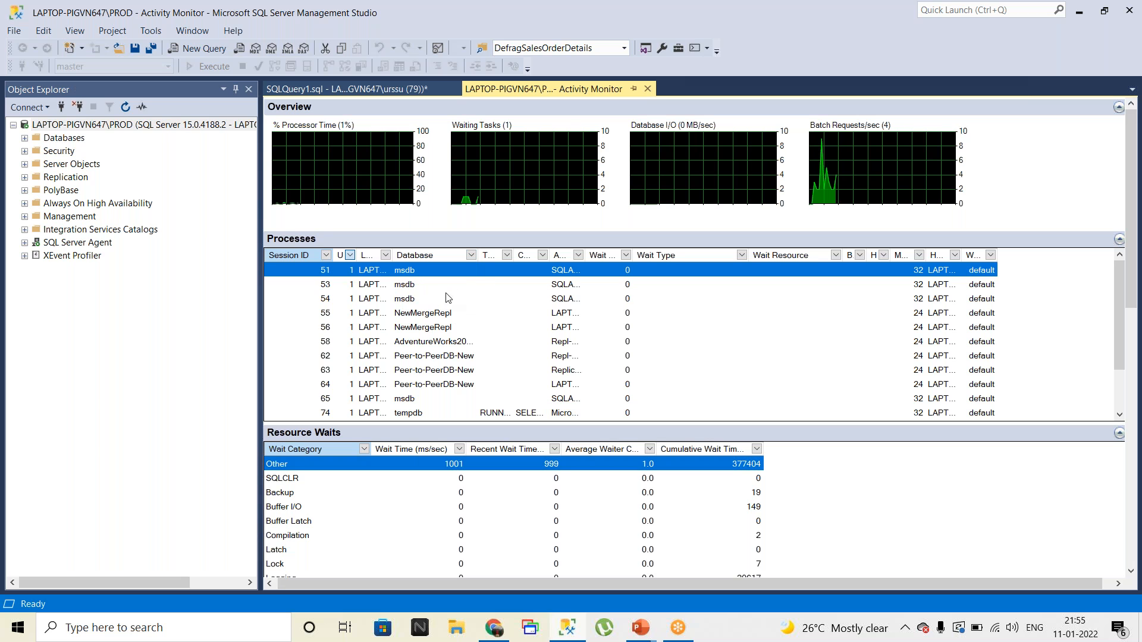
click(472, 257)
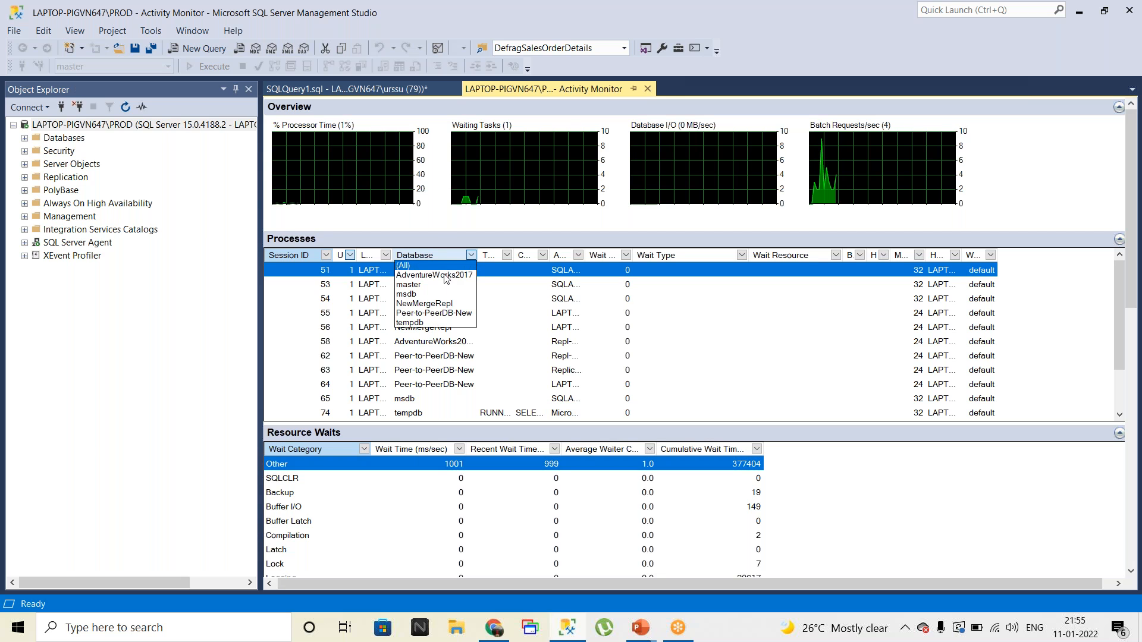
click(411, 275)
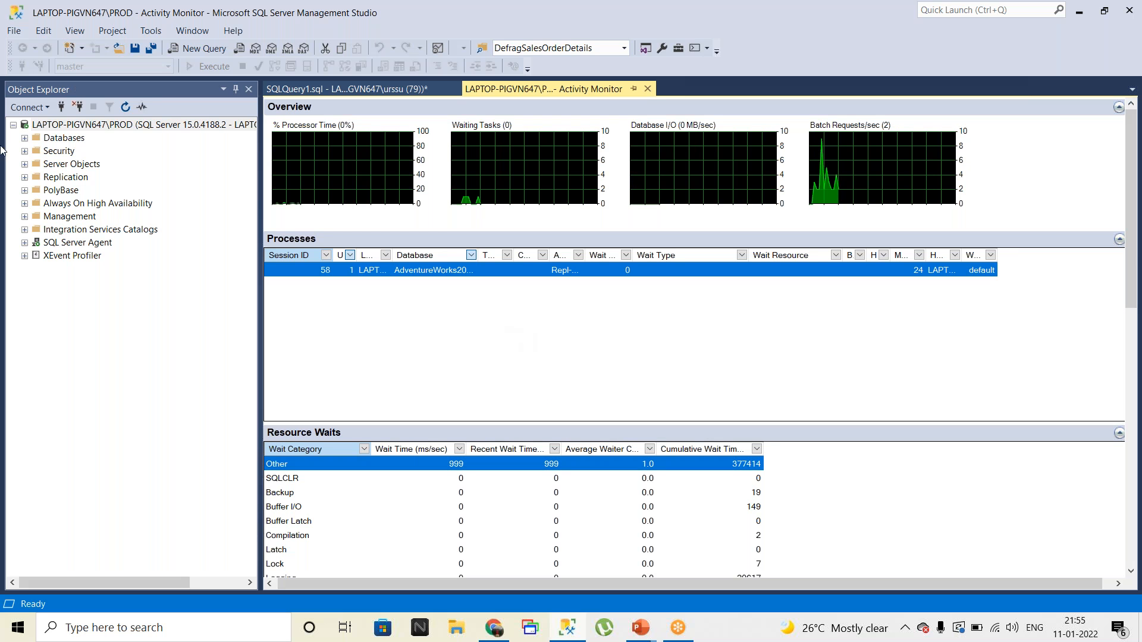
- Open a new query window on the AdventureWorks2017 database and return to Activity Monitor to view its session
click(24, 137)
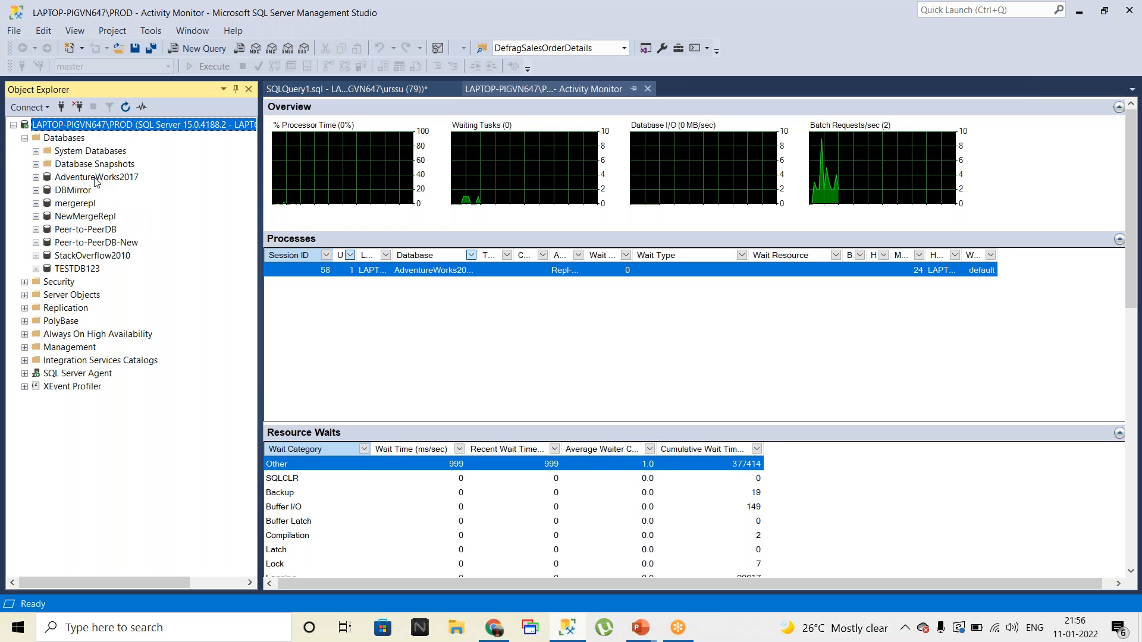
click(96, 177)
click(204, 48)
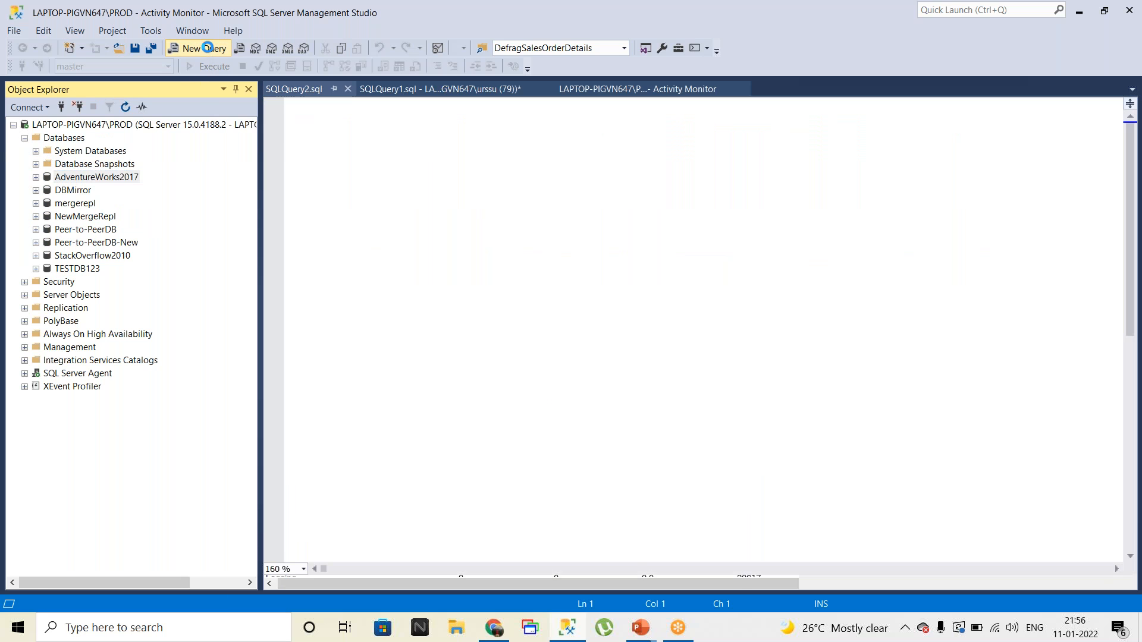
click(718, 93)
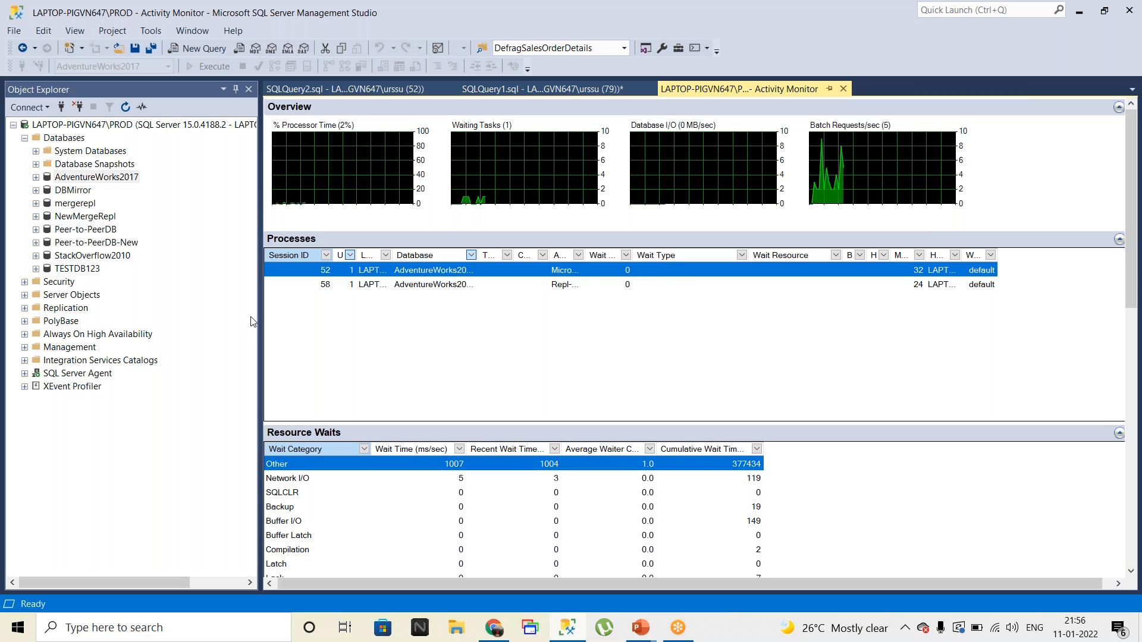
- Compare the actions offered for session 52 in the Processes list with those offered for a row of the sp_who2 results
right_click(308, 272)
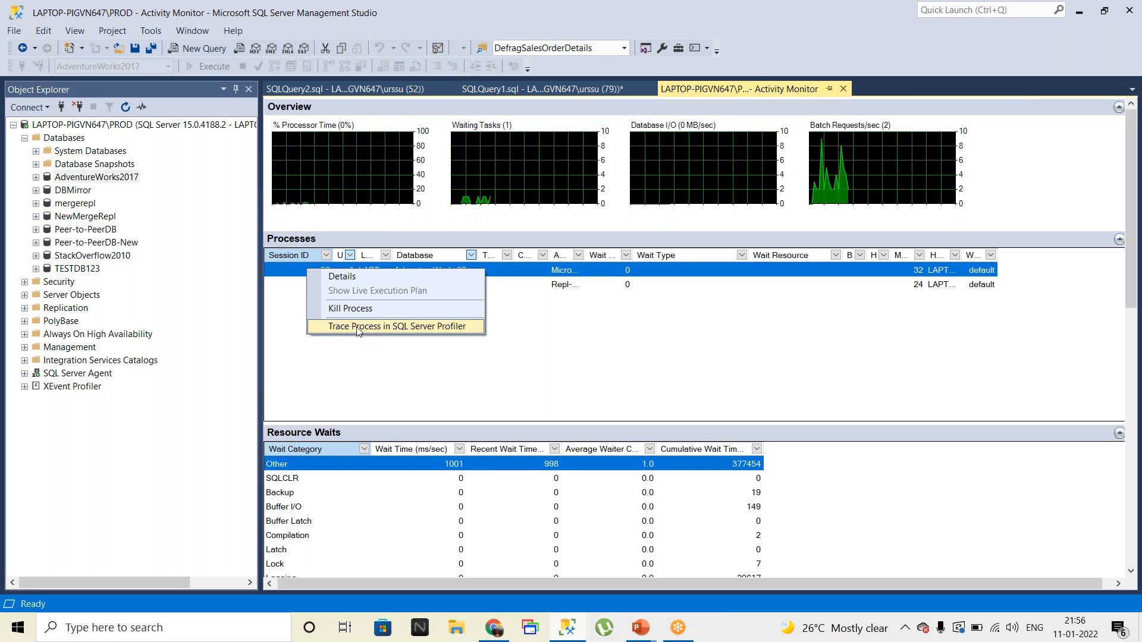
click(344, 89)
click(587, 88)
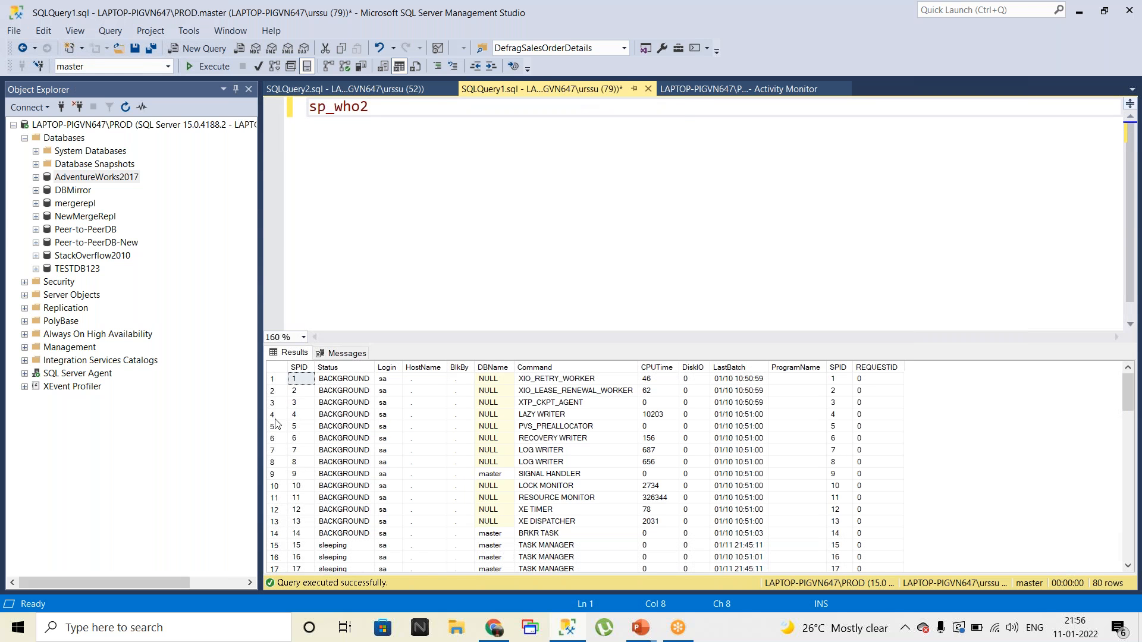
right_click(296, 404)
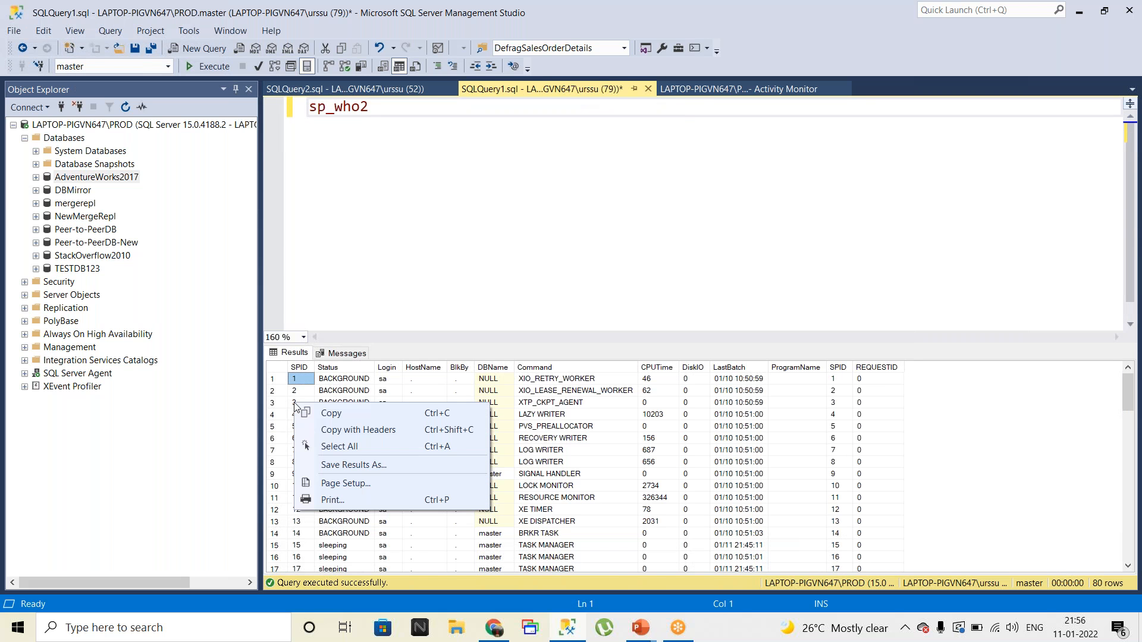
click(299, 534)
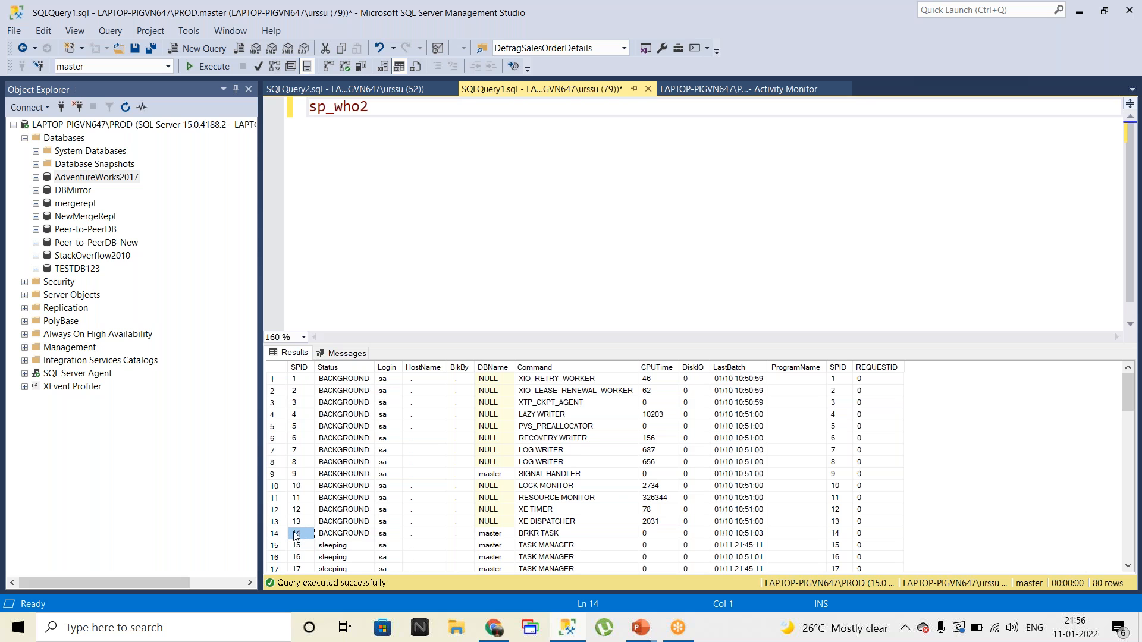
- Close the empty query window connected to AdventureWorks2017
click(745, 89)
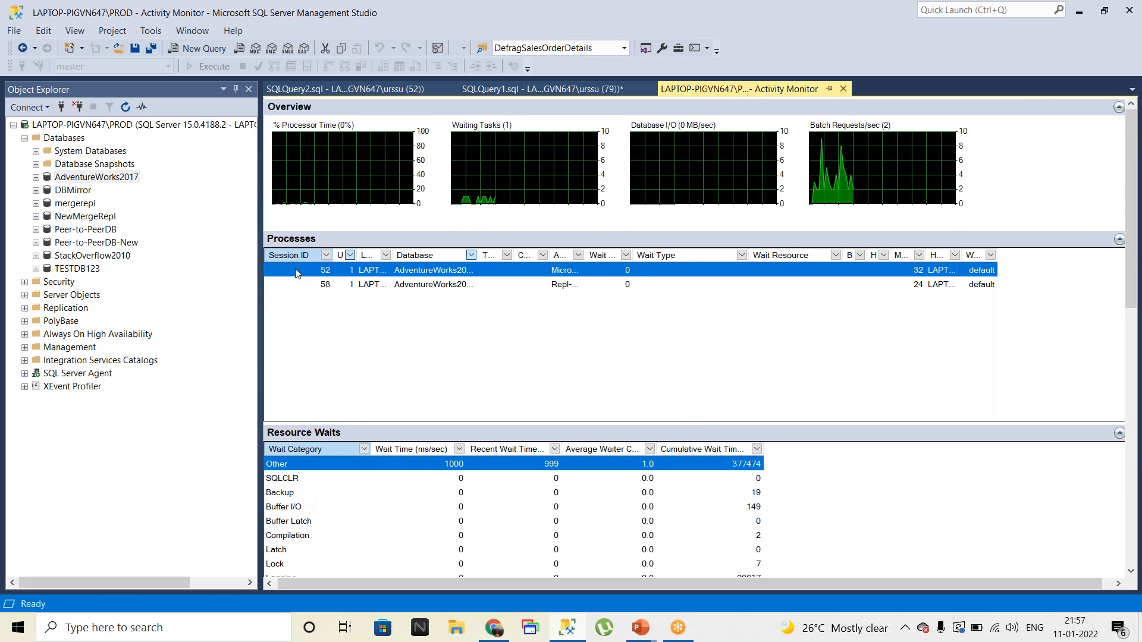
click(327, 87)
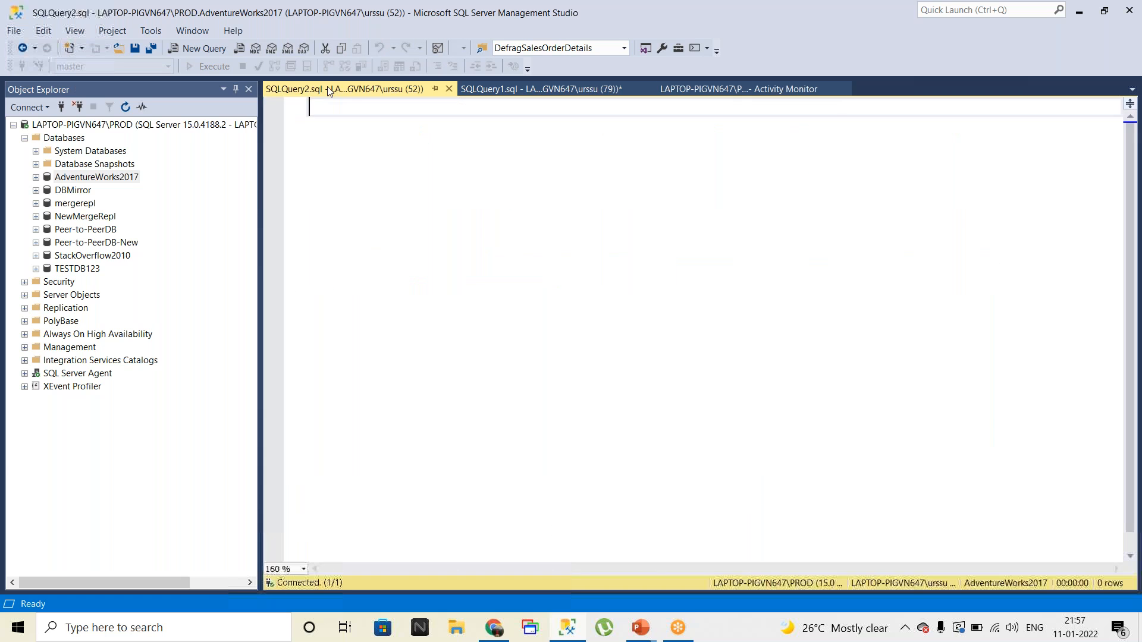
click(449, 89)
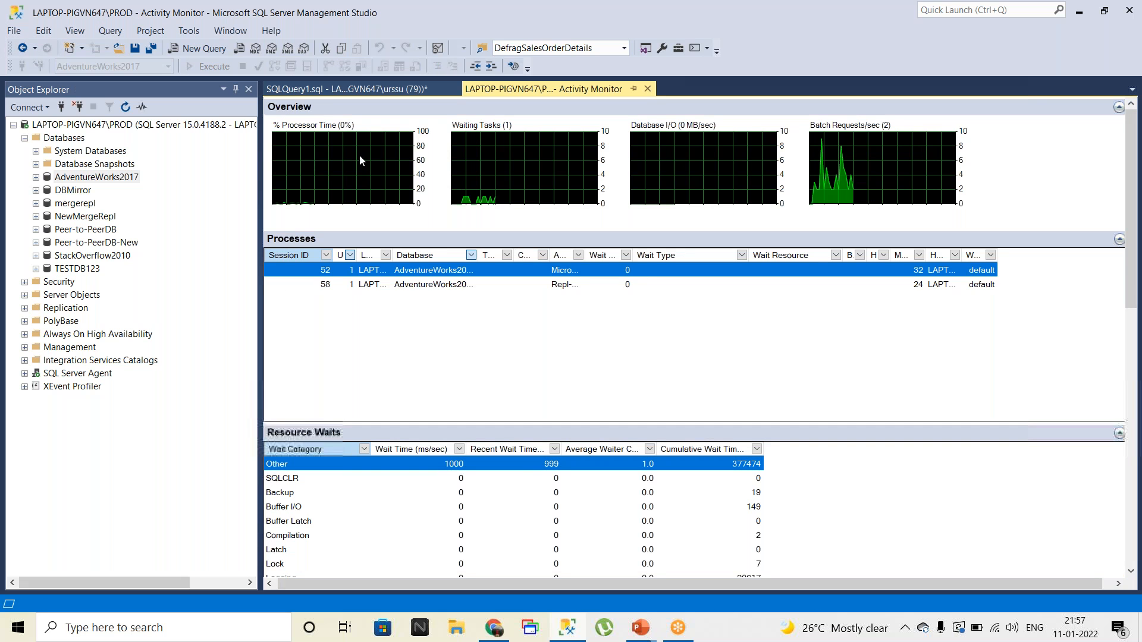
- Write the statement KILL 52 two lines below sp_who2 in the SQLQuery1 query window
click(336, 90)
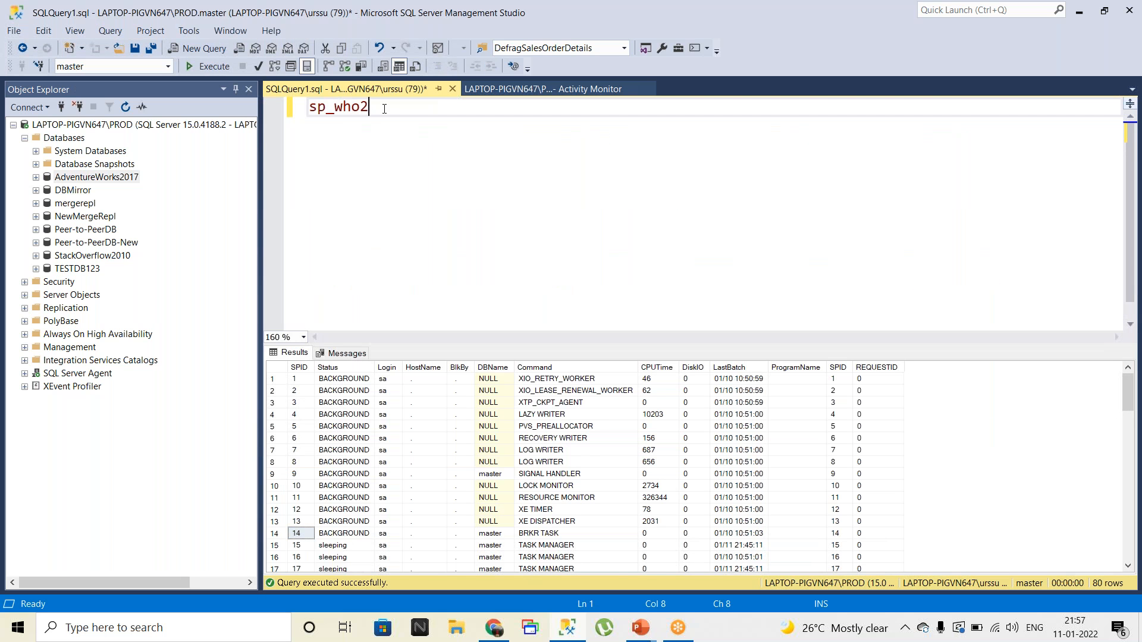
key(Return)
key(Return)
text(KIL)
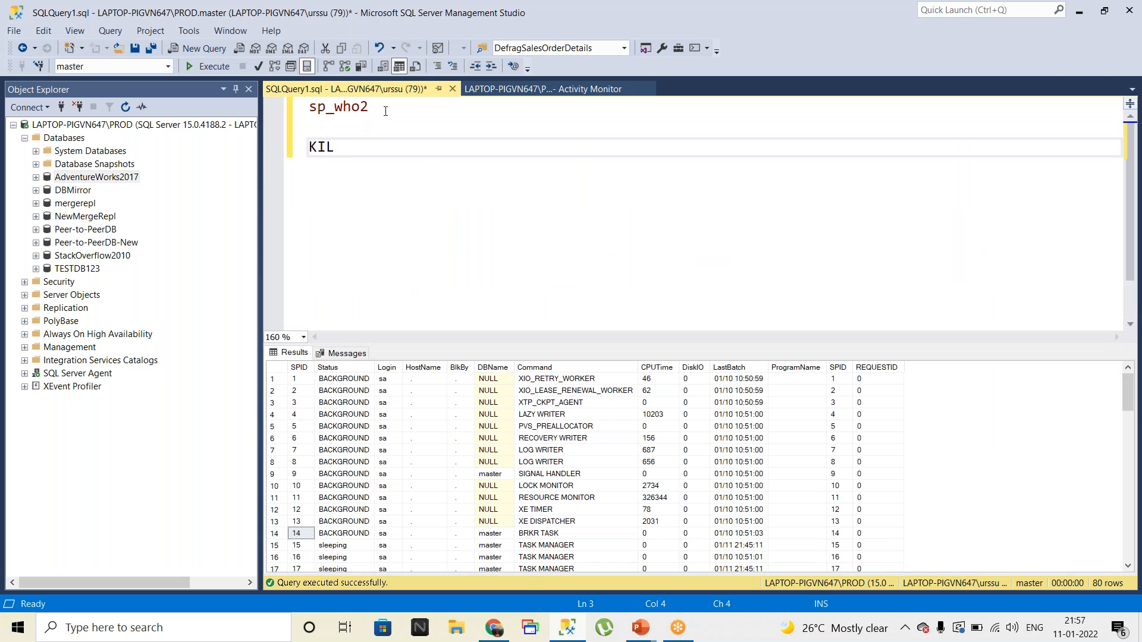
text(L 52)
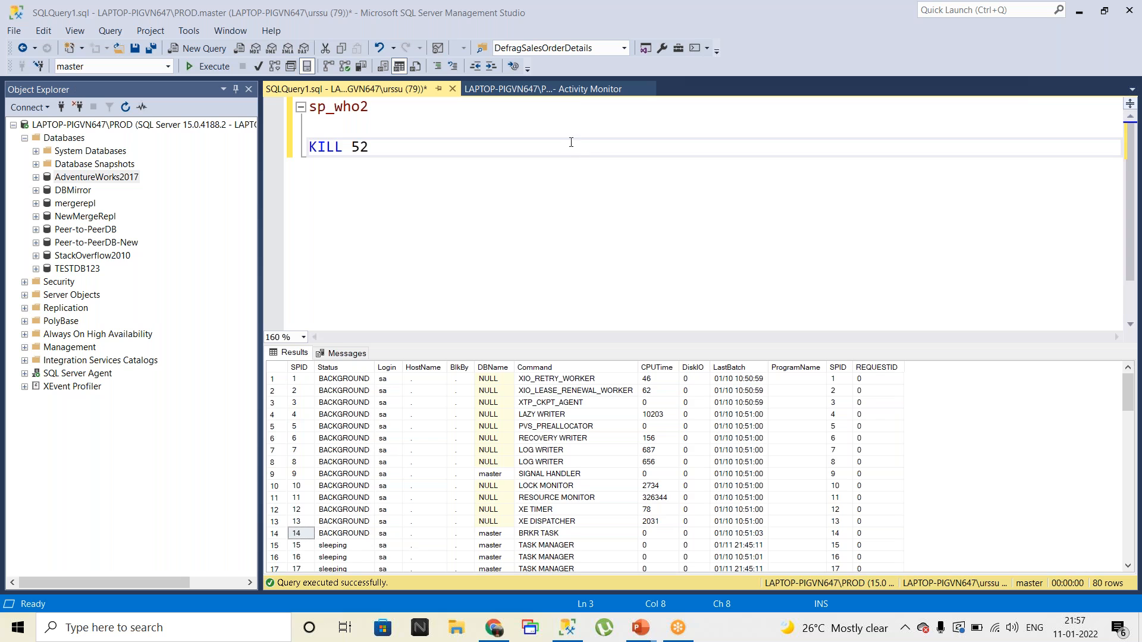
- Return to Activity Monitor and review the refresh interval choices offered for the Overview section
click(578, 90)
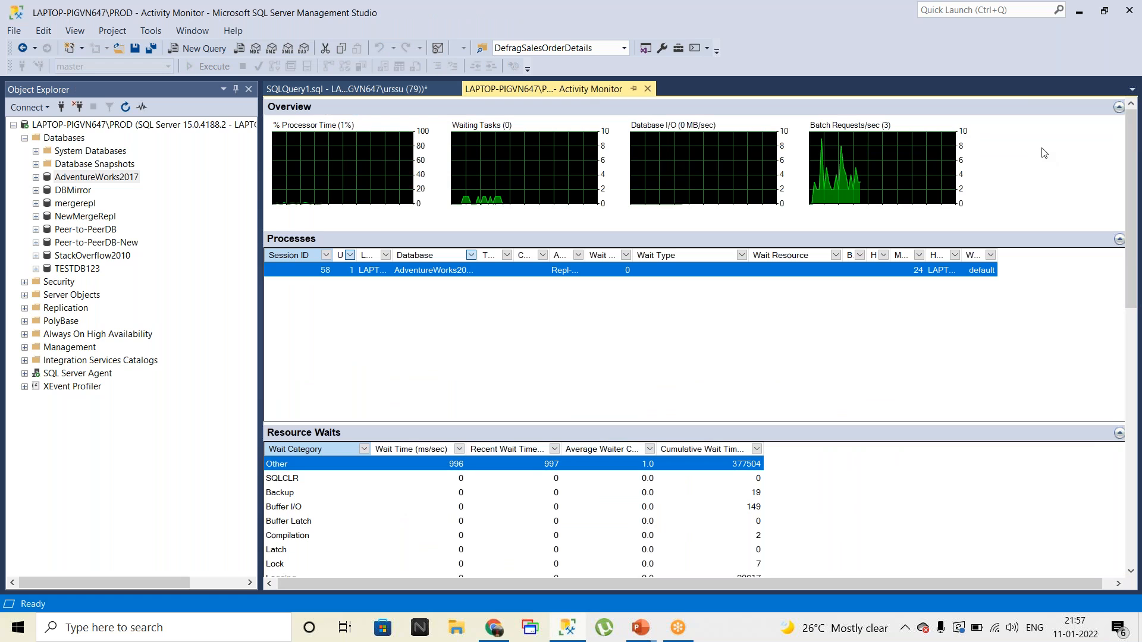
right_click(1042, 145)
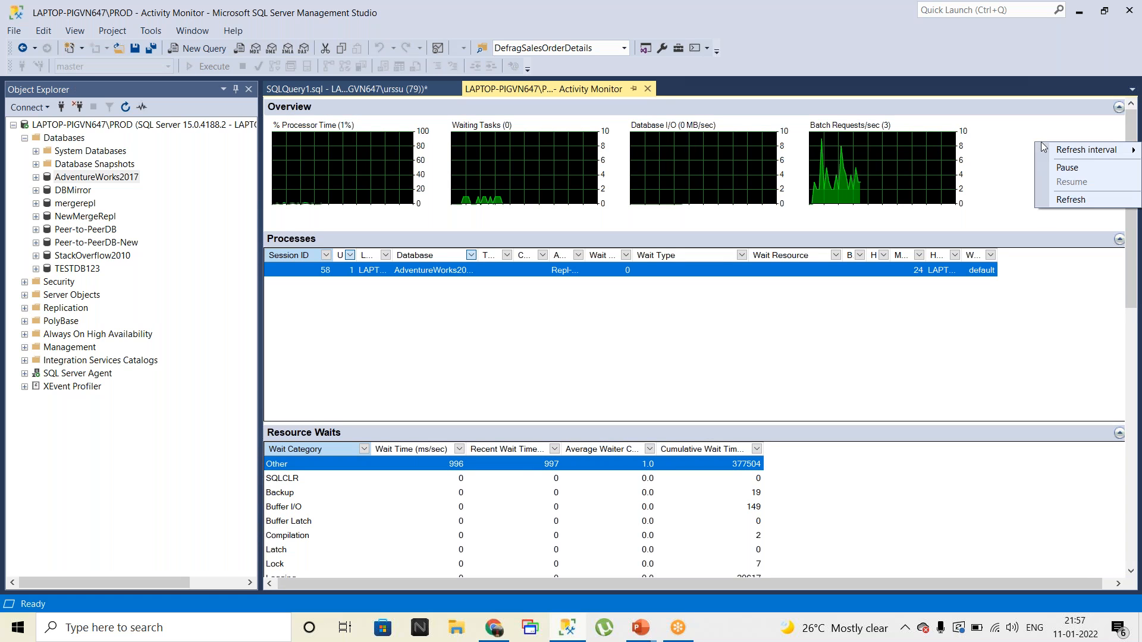
mouse_move(1080, 153)
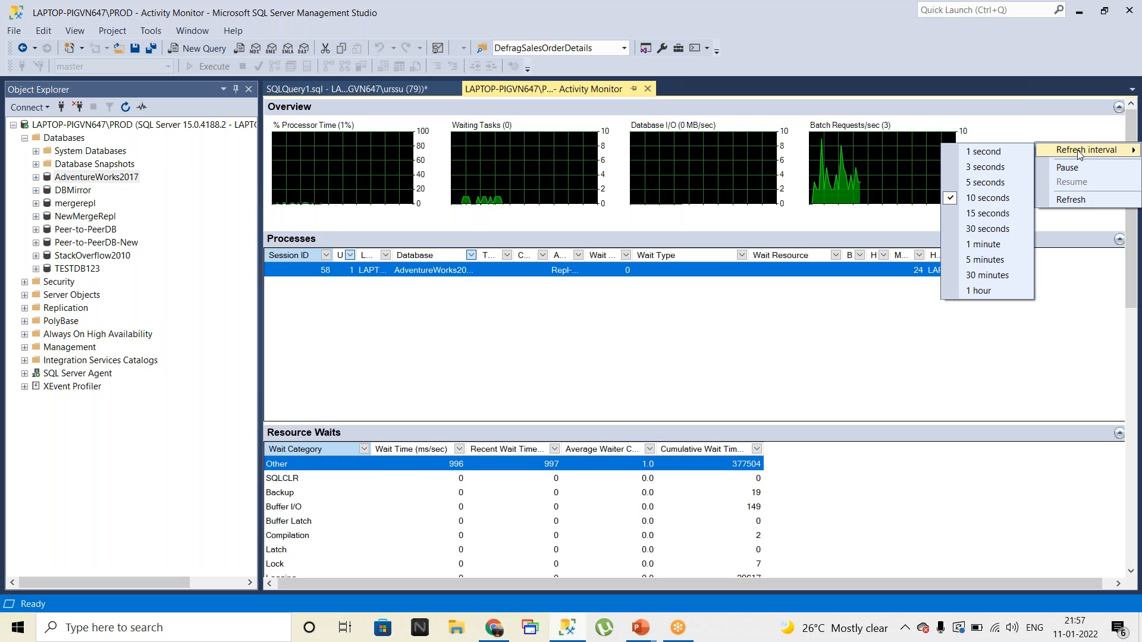
right_click(952, 305)
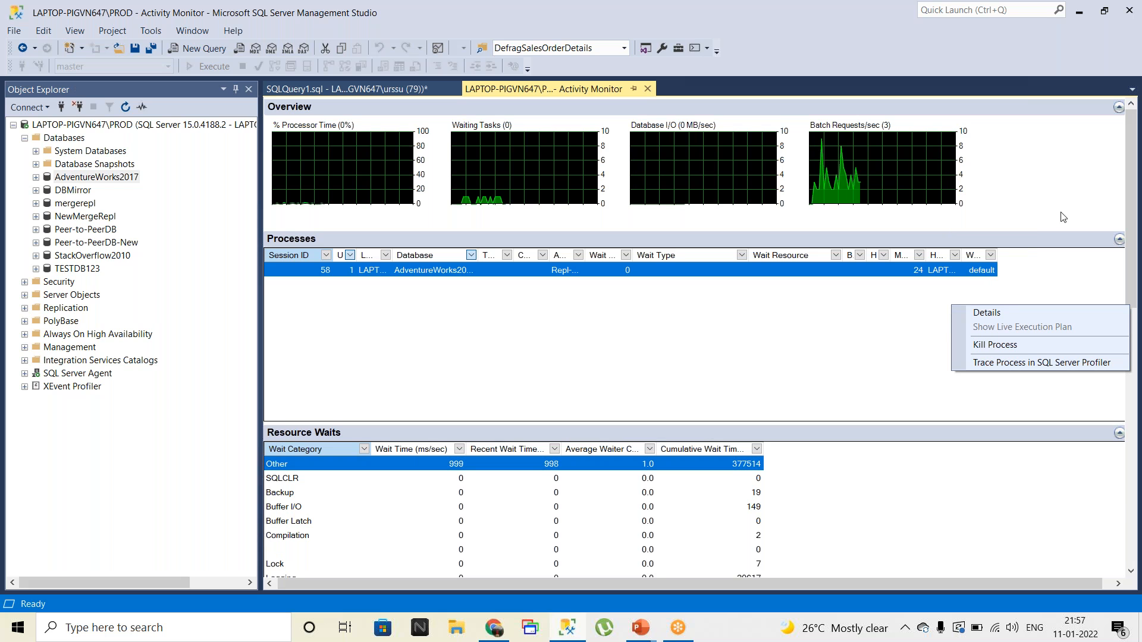
right_click(1032, 143)
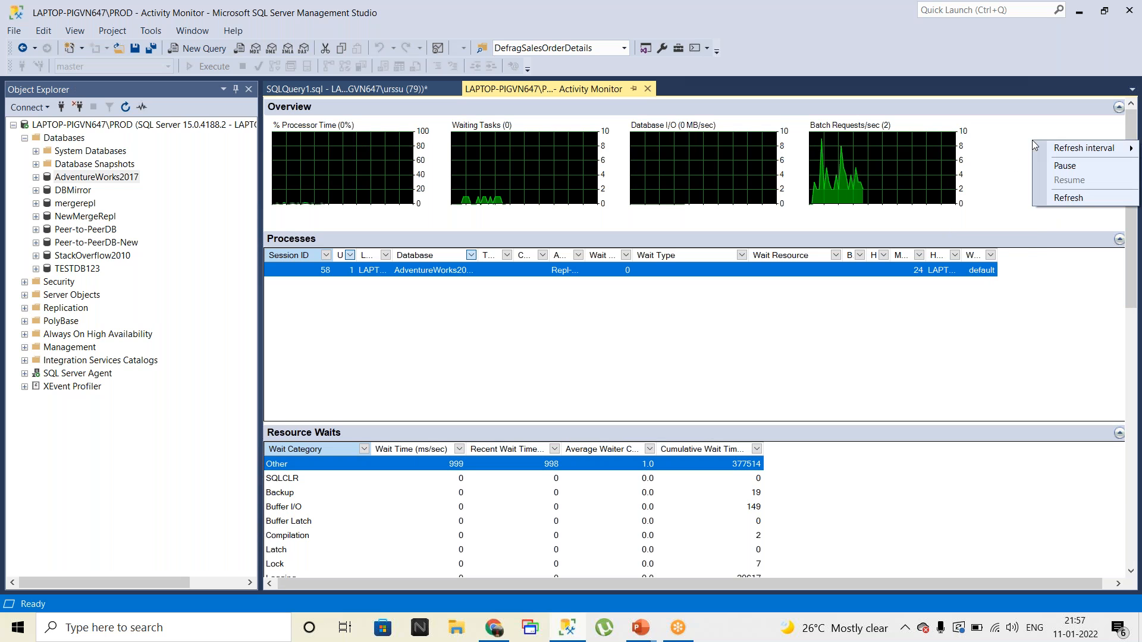
mouse_move(1074, 153)
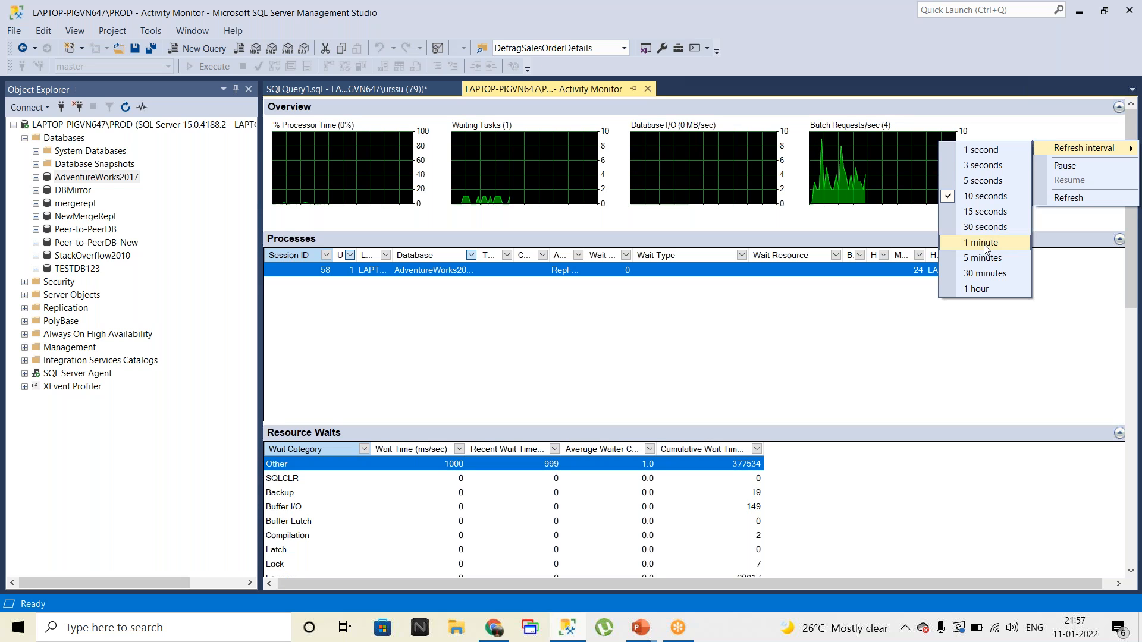
click(1031, 133)
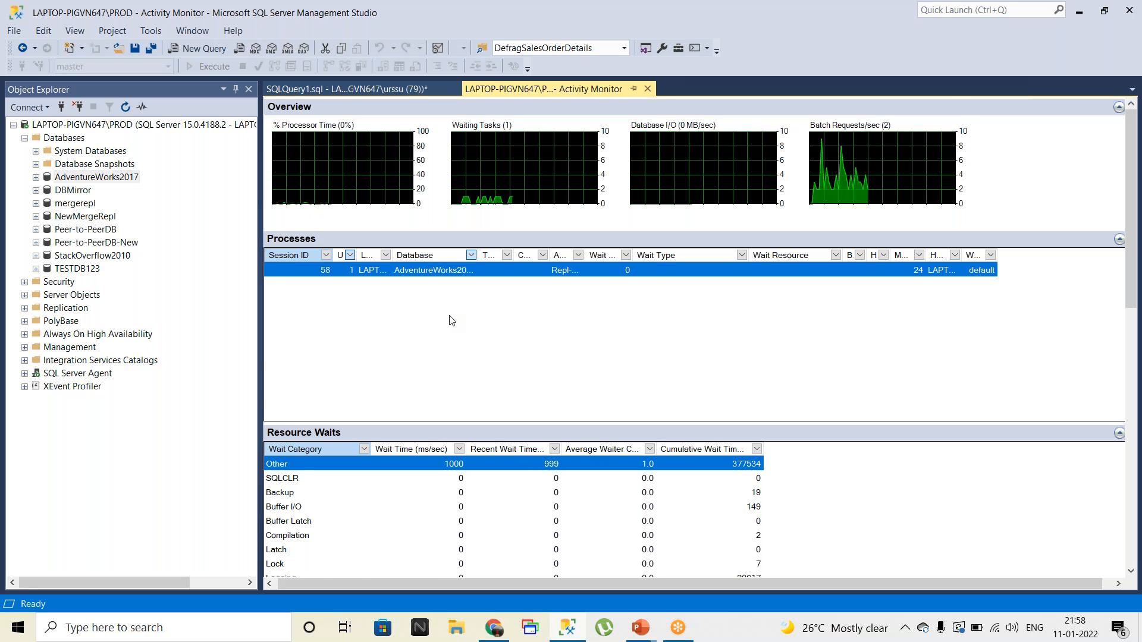
- Examine the Resource Waits, Data File I/O, Recent Expensive Queries and Active Expensive Queries sections of Activity Monitor
scroll(450, 322, down, 5)
scroll(451, 322, down, 1)
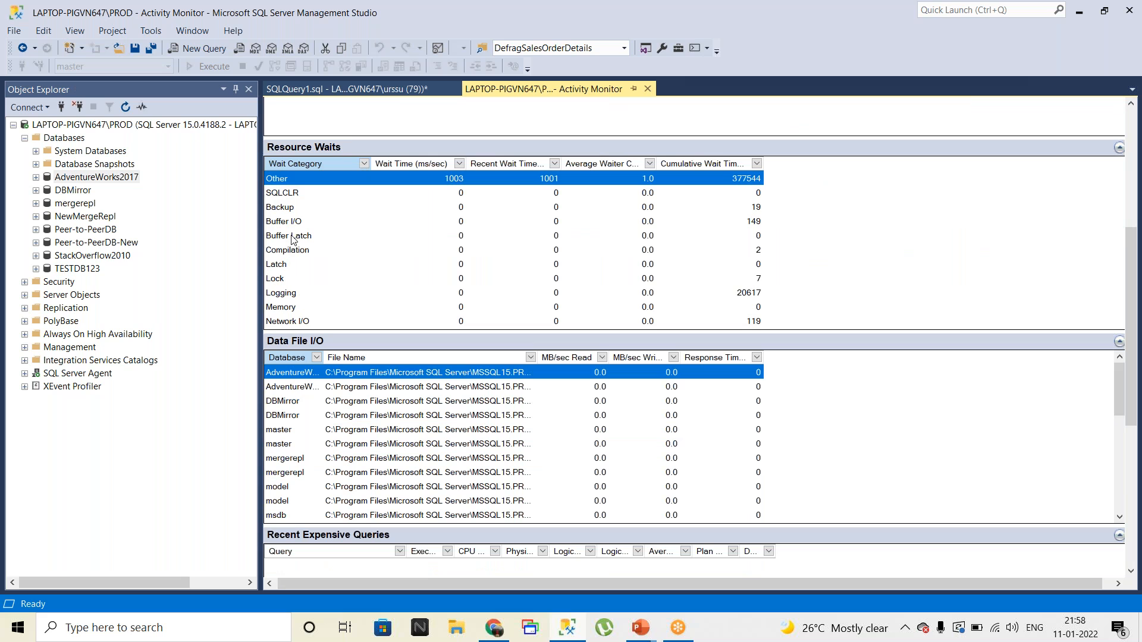
scroll(291, 240, down, 1)
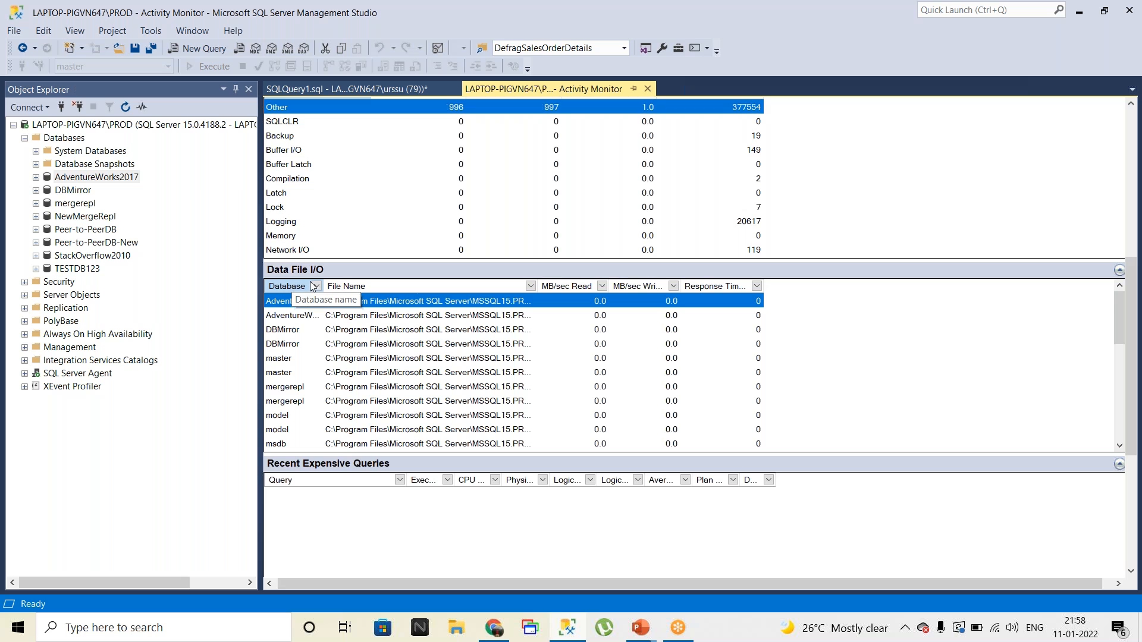
scroll(395, 421, down, 4)
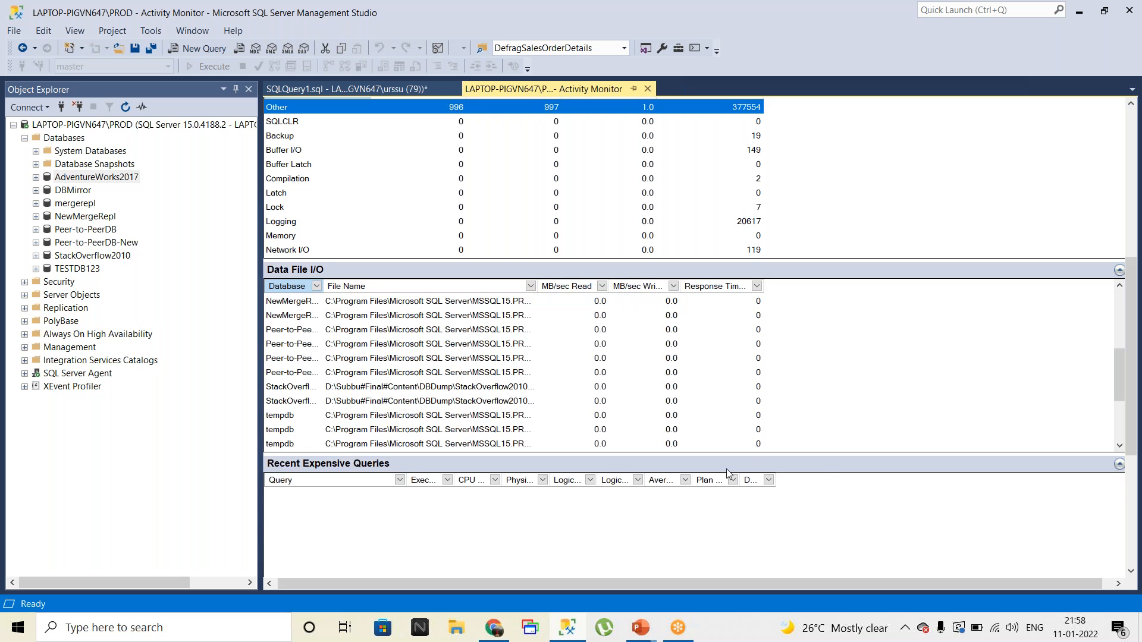
scroll(811, 469, down, 4)
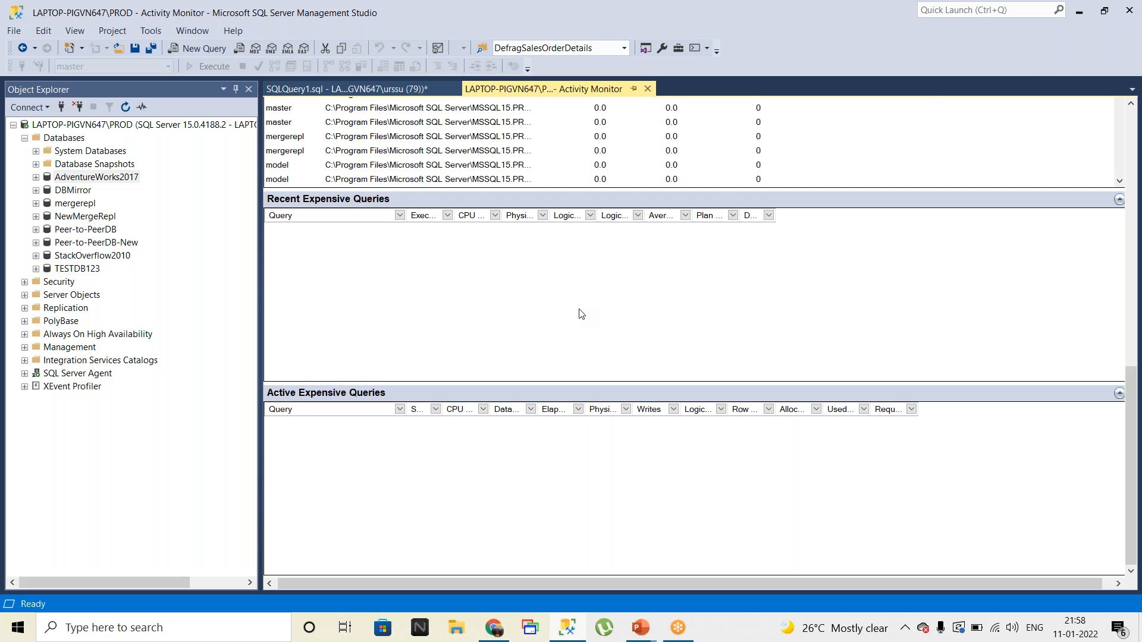
scroll(581, 314, up, 10)
- Switch to the PowerPoint slide show and advance to the Generate Scripts slide
key(alt+Tab)
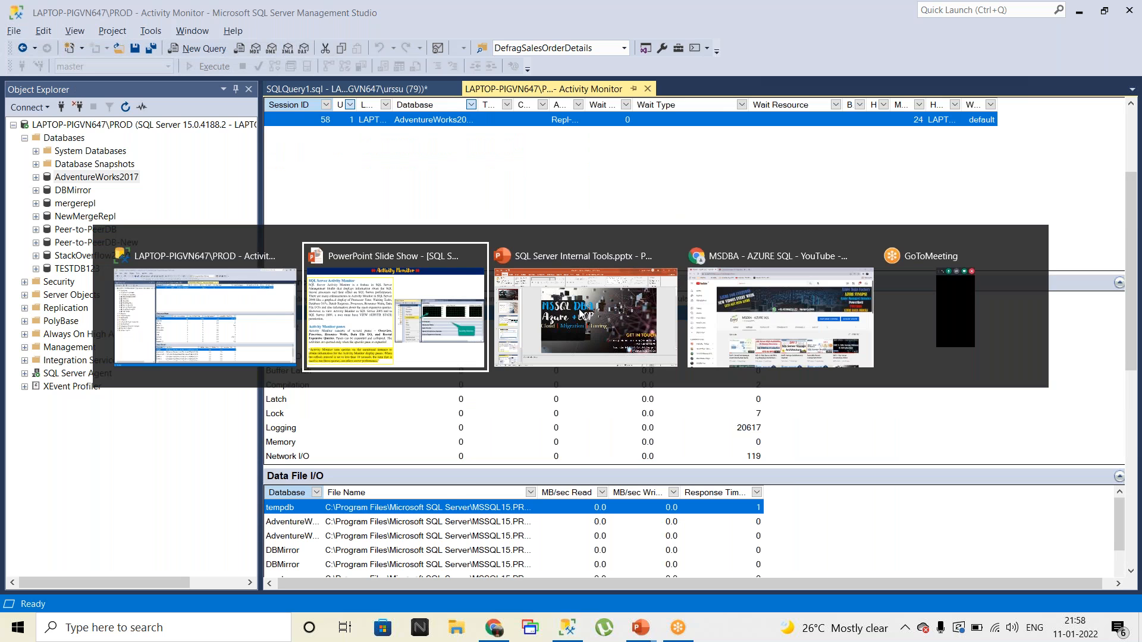
key(Right)
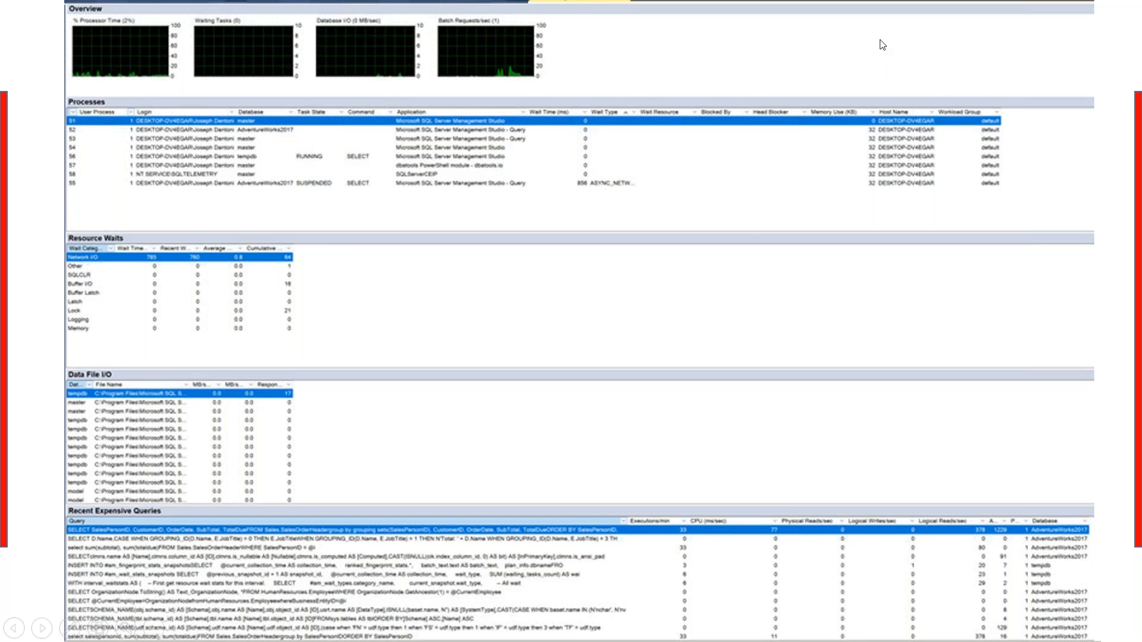
click(620, 245)
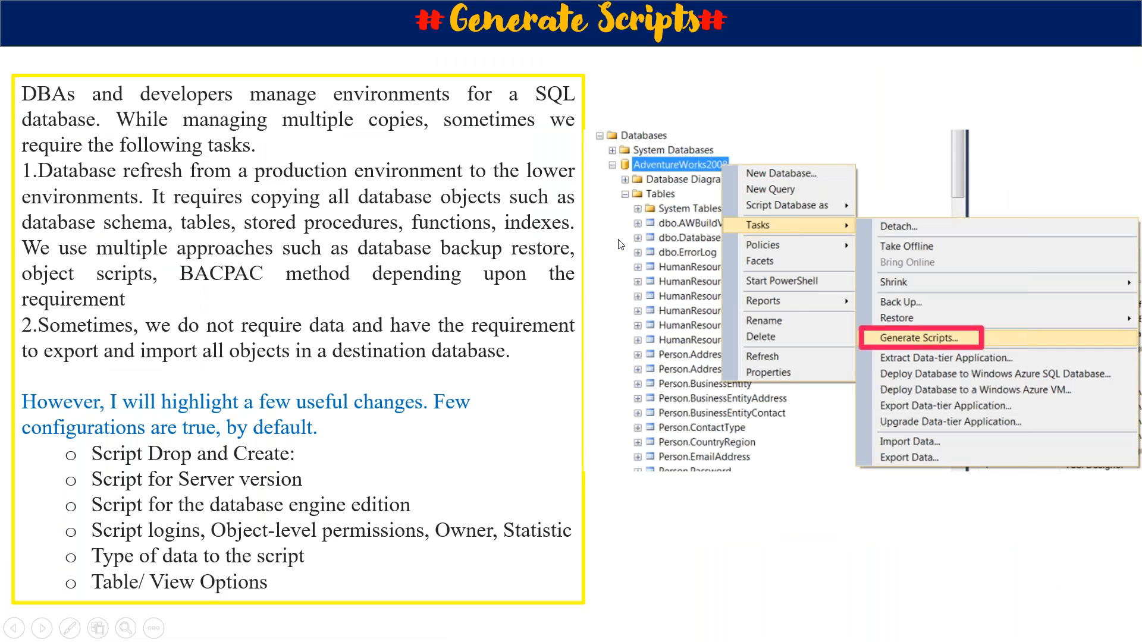
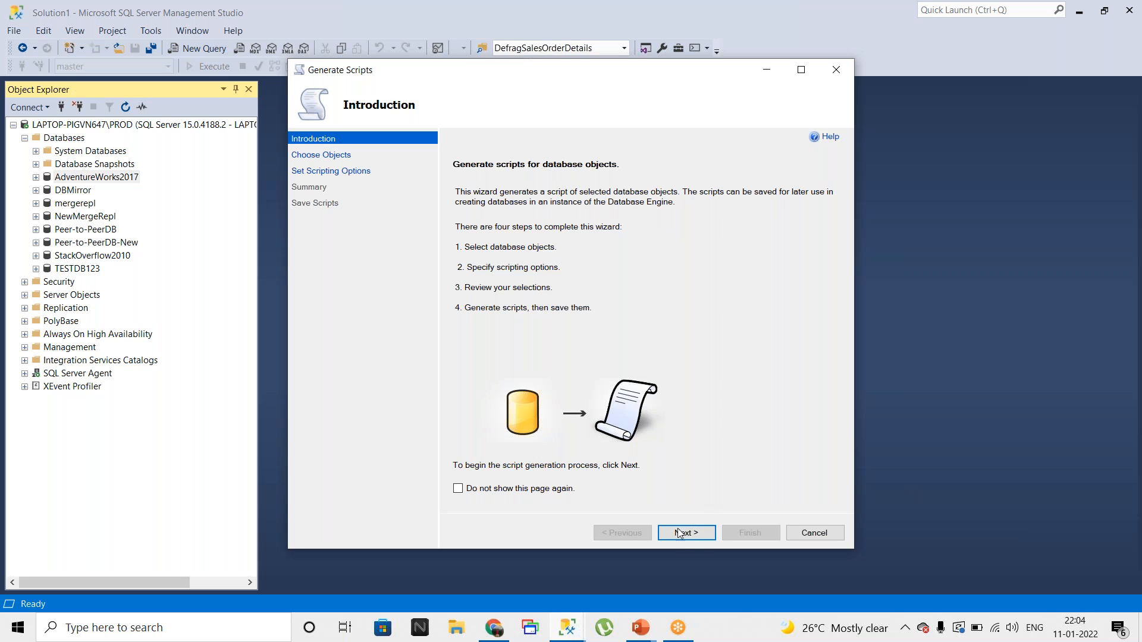
- In the Generate Scripts wizard, choose specific database objects and include the Person.Address and Person.AddressType tables
click(692, 534)
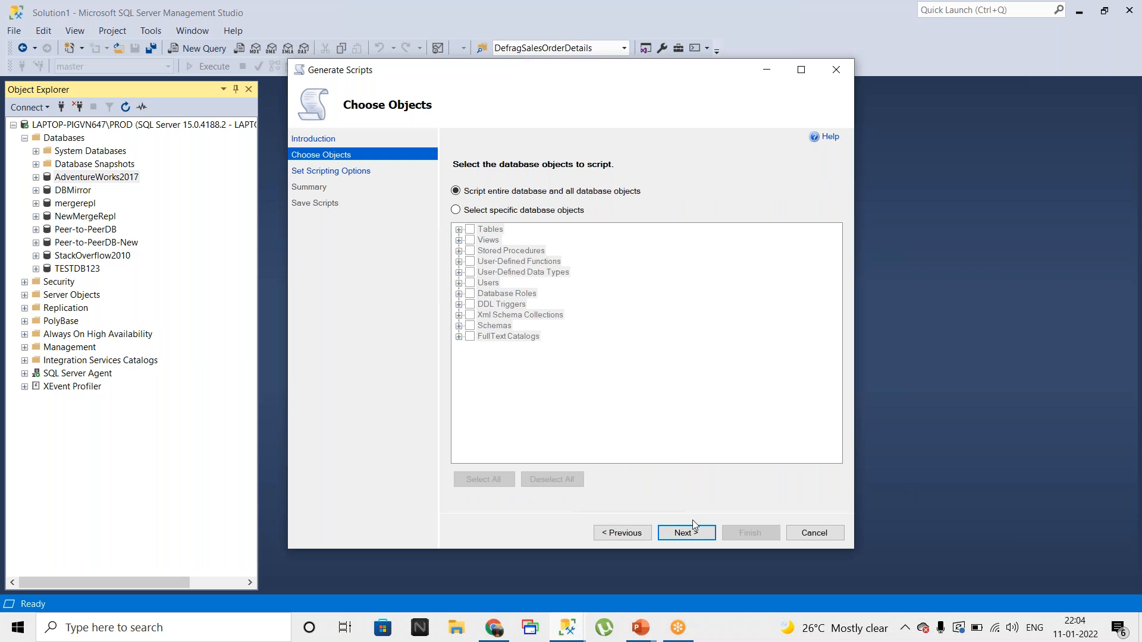
click(475, 212)
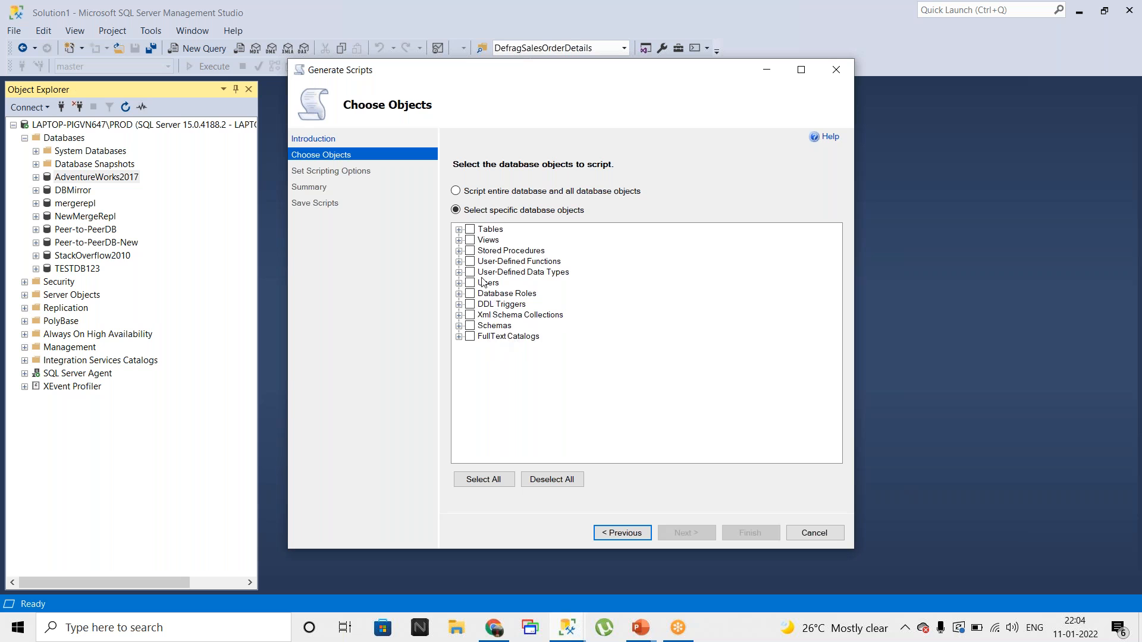
click(458, 230)
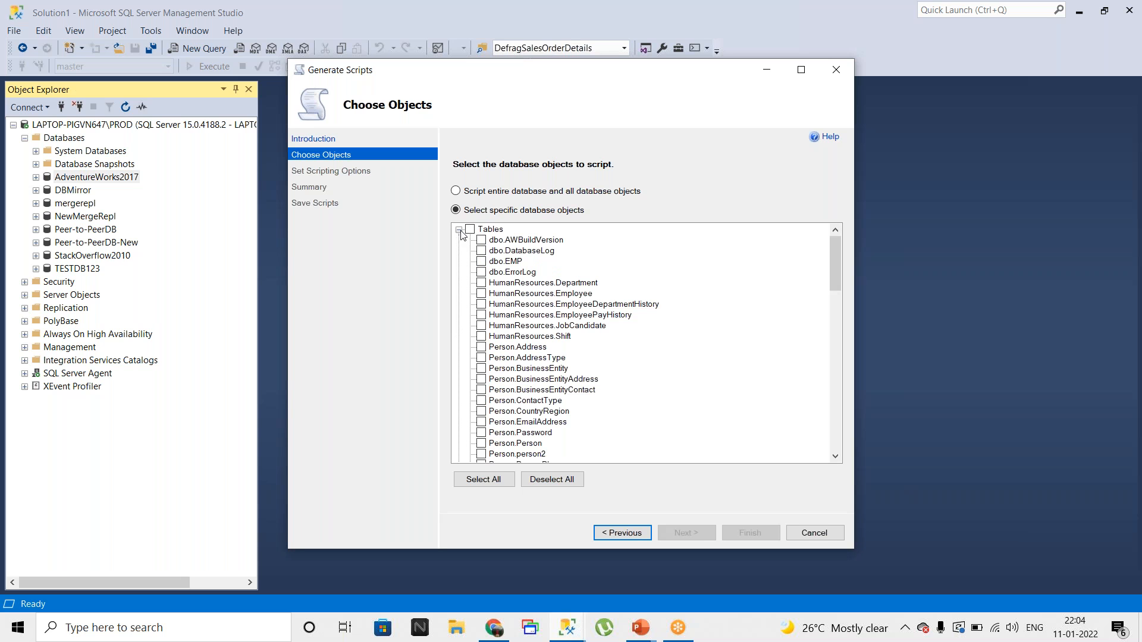
scroll(493, 272, down, 2)
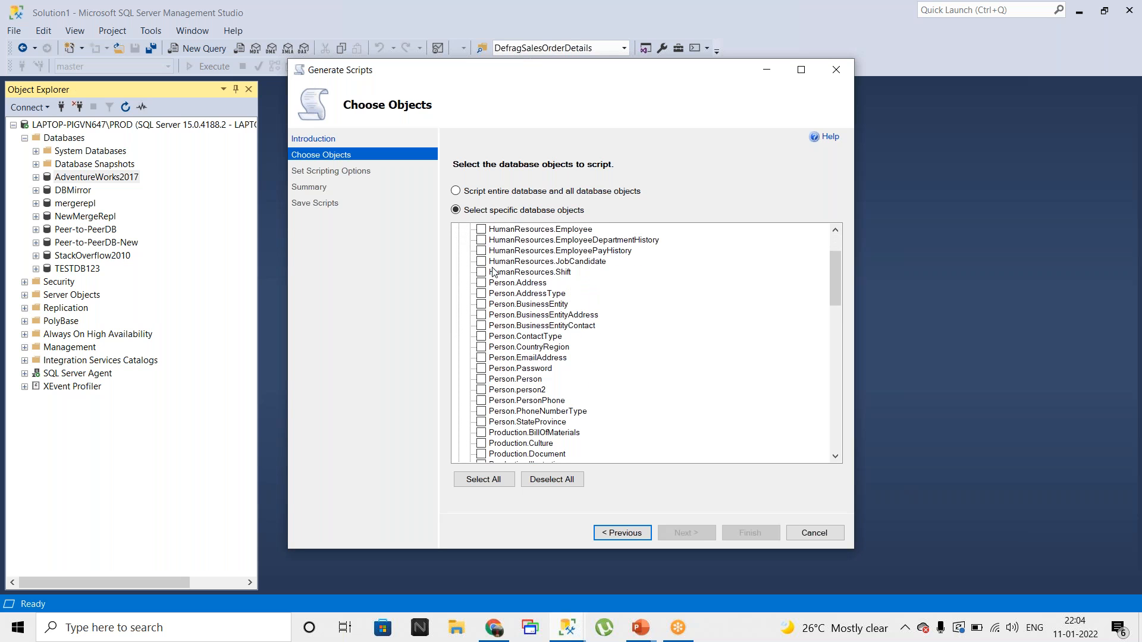
click(481, 283)
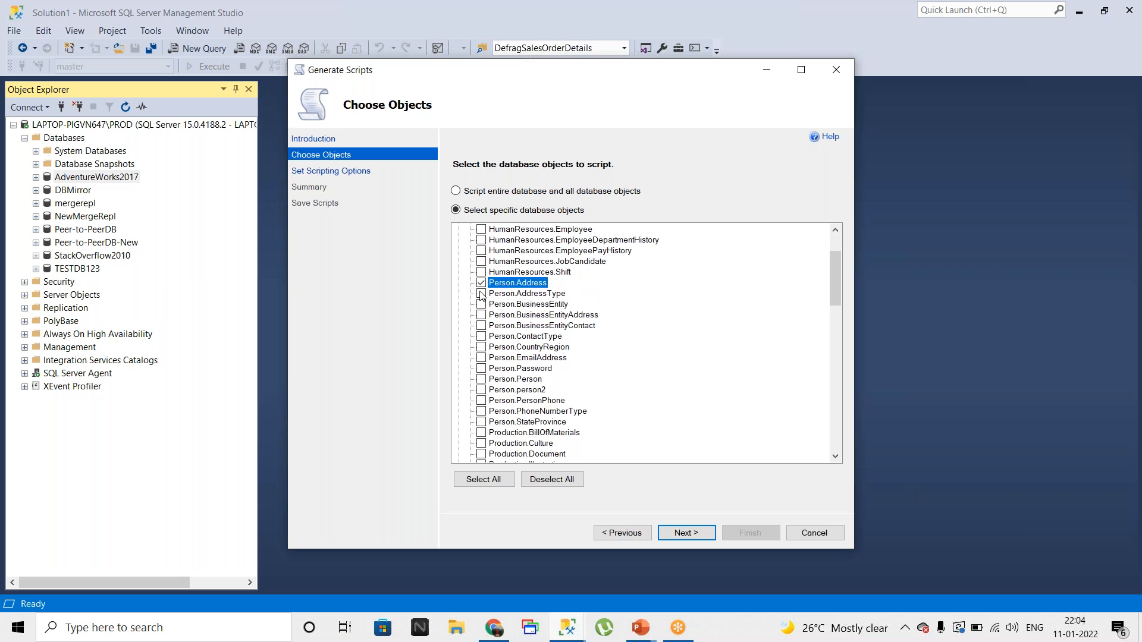
scroll(481, 295, up, 2)
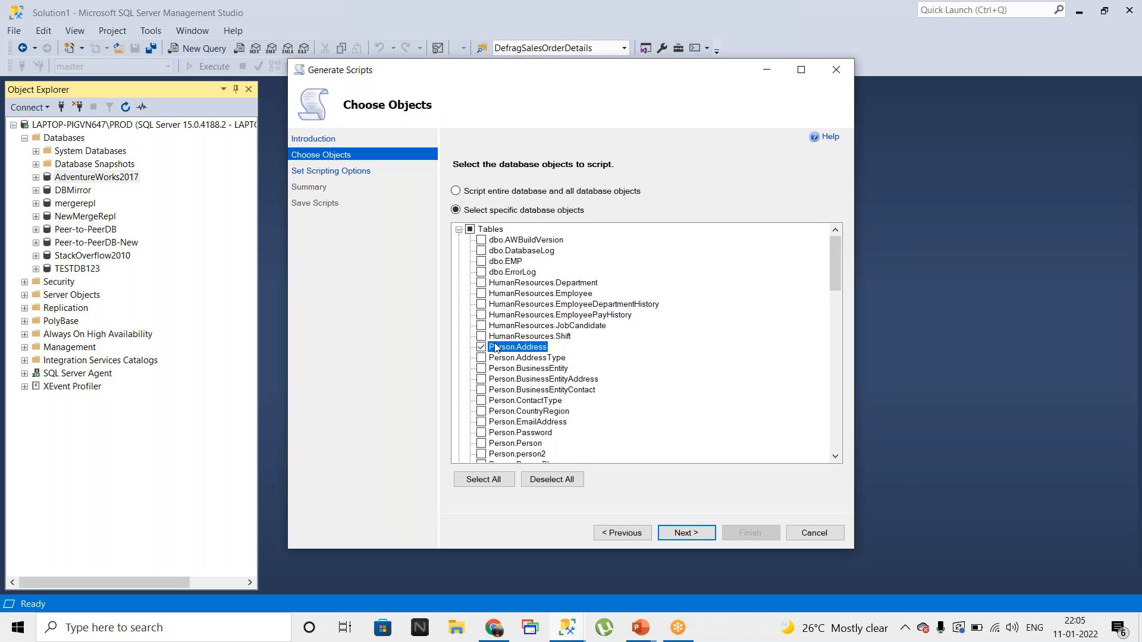
click(482, 358)
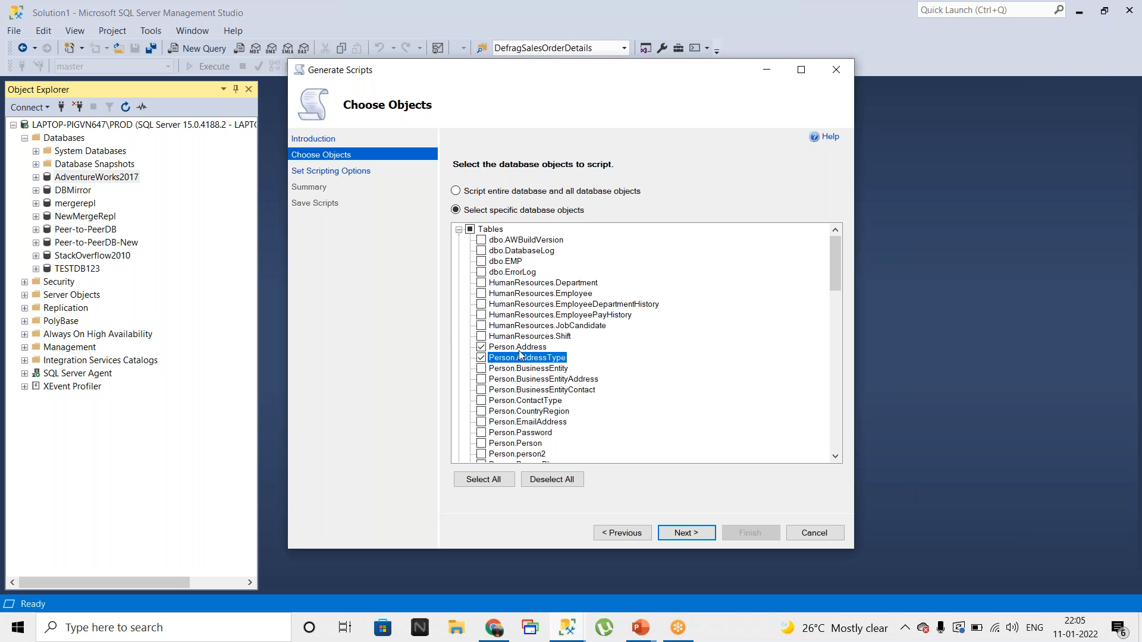
click(458, 231)
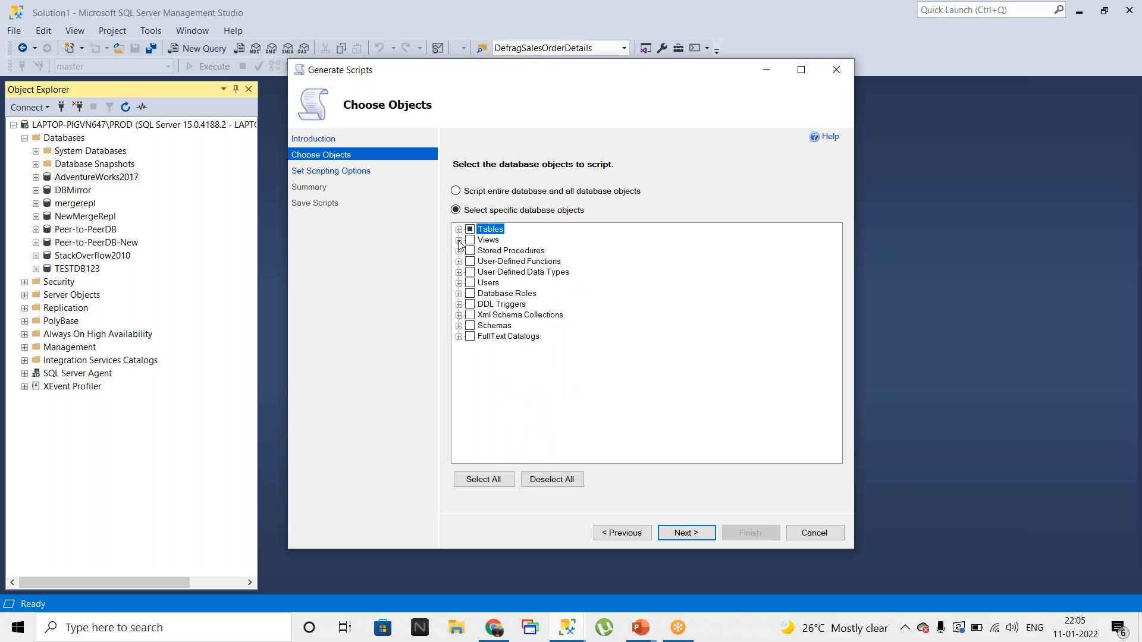
- Include all views and all stored procedures in the objects to script, checking the items each group contains
click(470, 241)
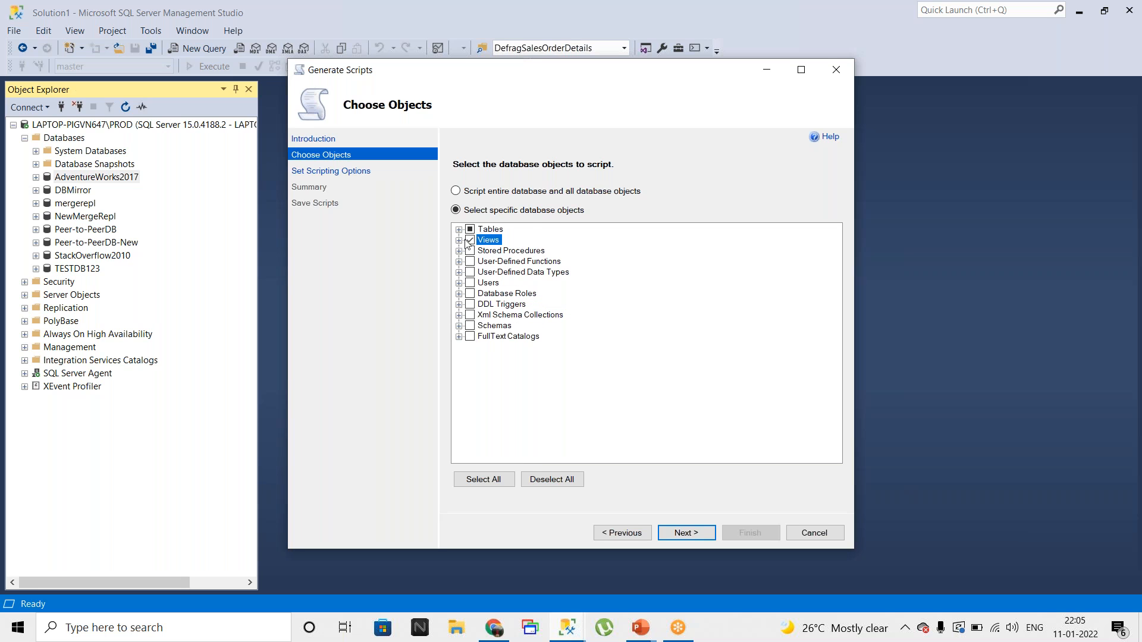
click(459, 240)
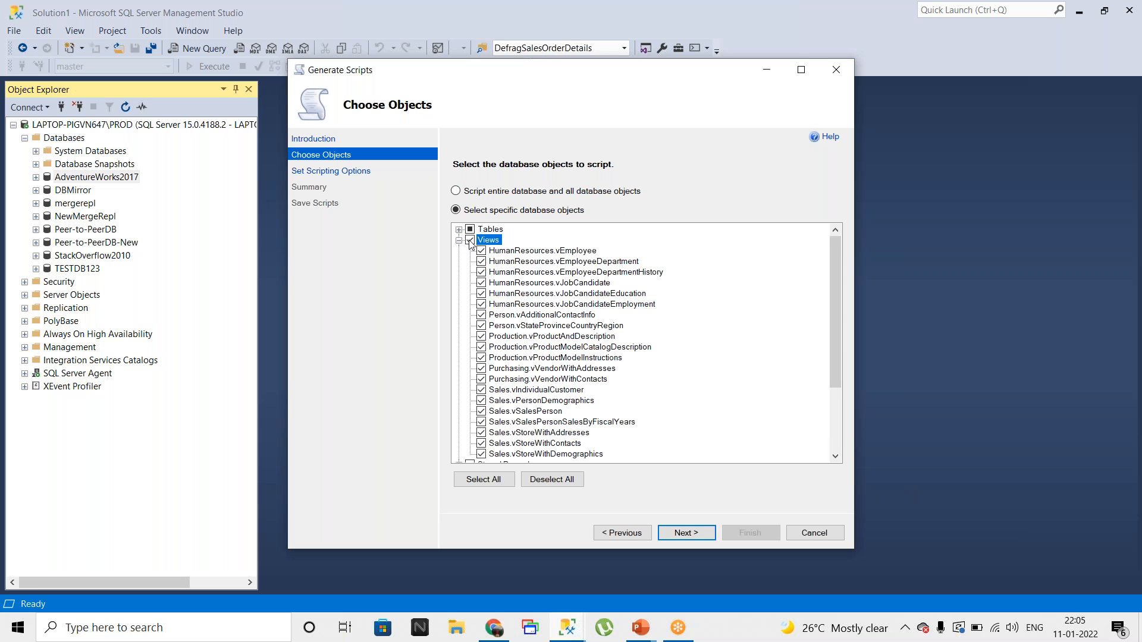
click(460, 242)
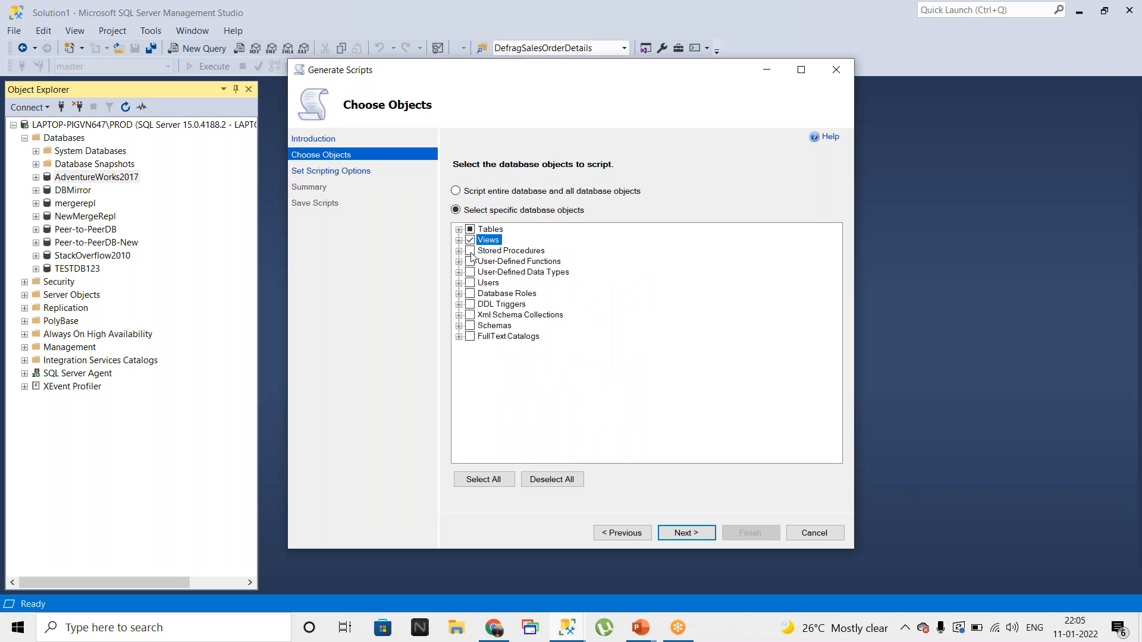
click(470, 251)
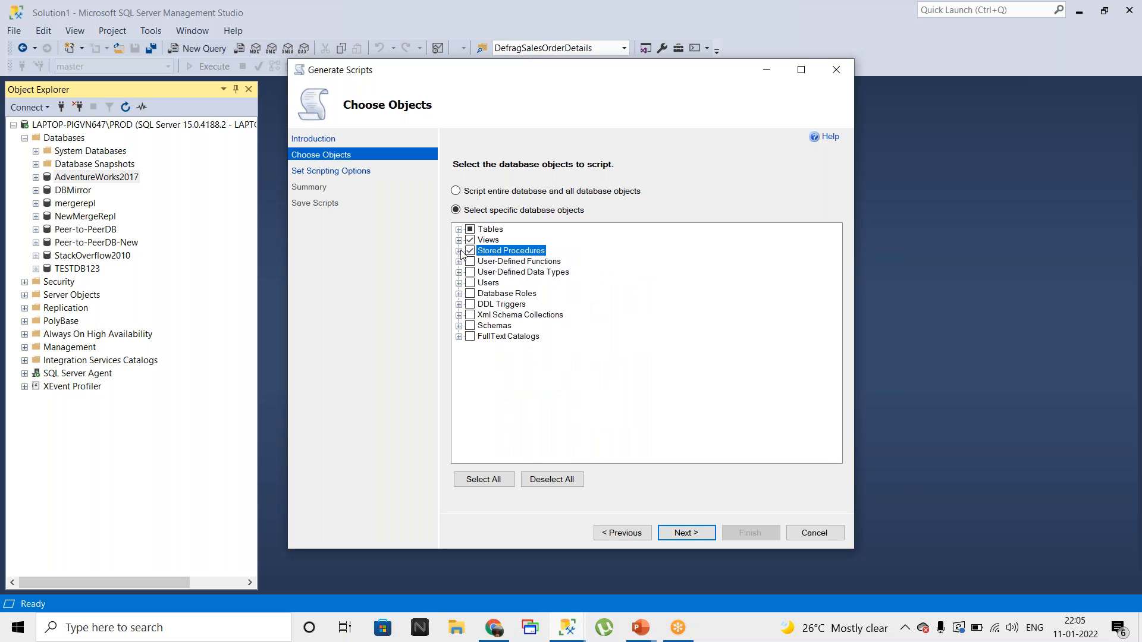
click(460, 251)
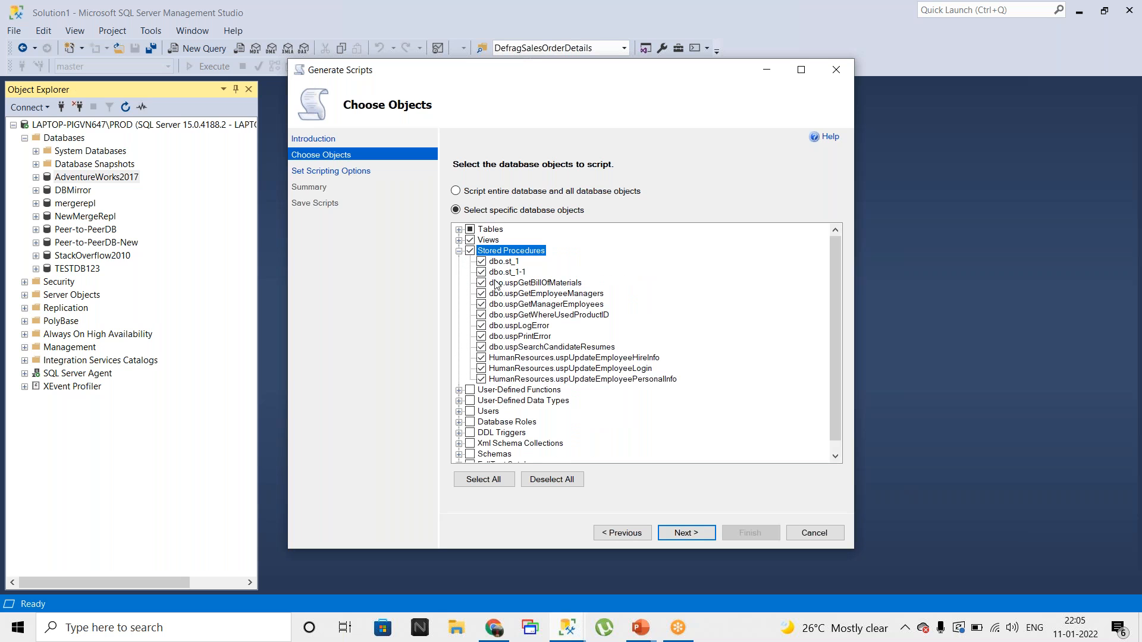
- Add Users, Database Roles and Schemas to the scripted objects and proceed to the scripting options
click(470, 411)
scroll(516, 396, down, 1)
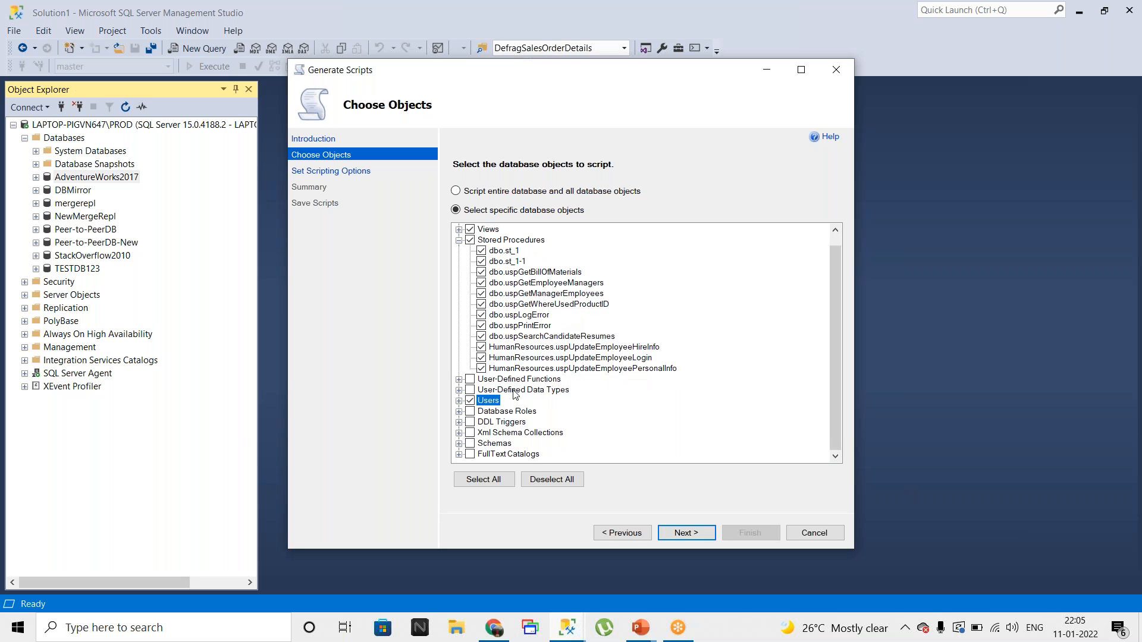
click(471, 412)
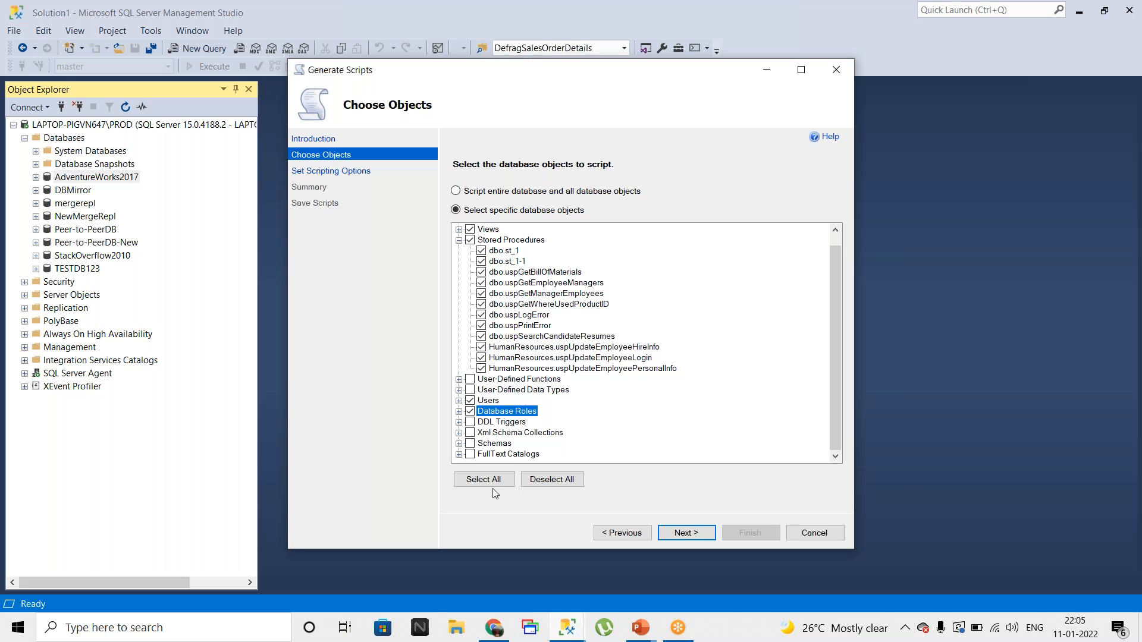
click(470, 443)
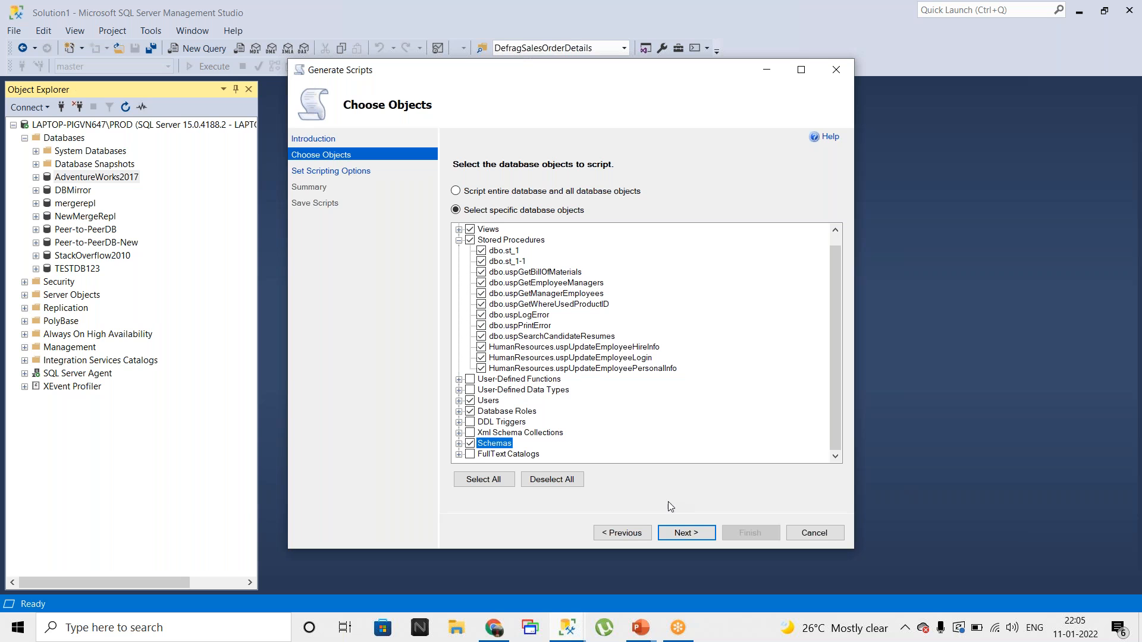
click(678, 533)
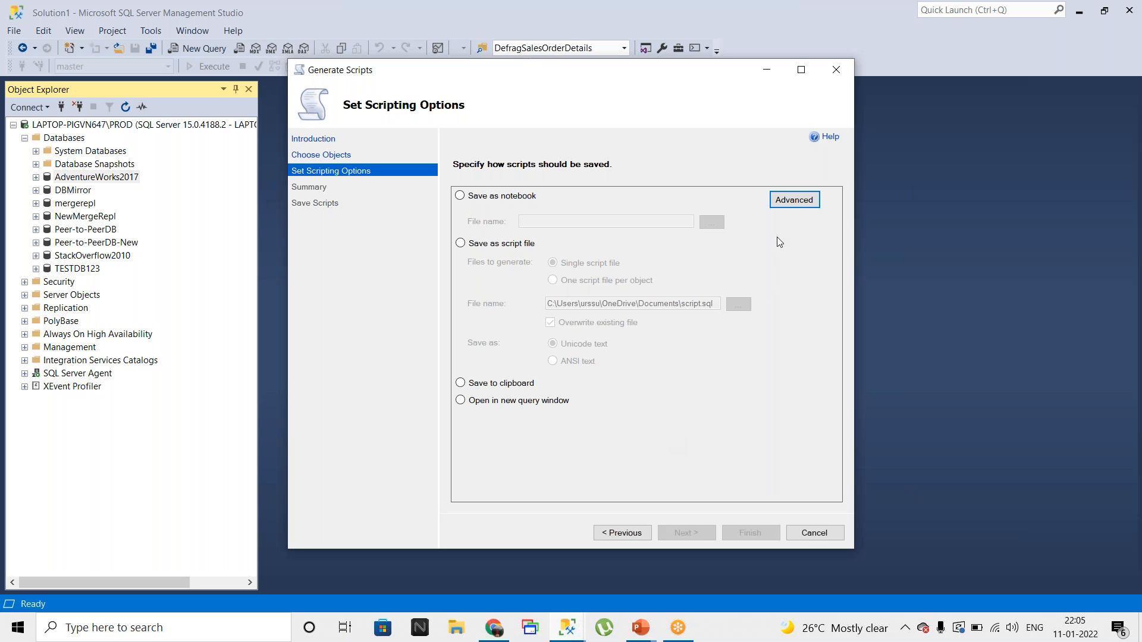
- Open the advanced scripting options and review the general and table/view settings, including the choices for Script DROP and CREATE
click(792, 204)
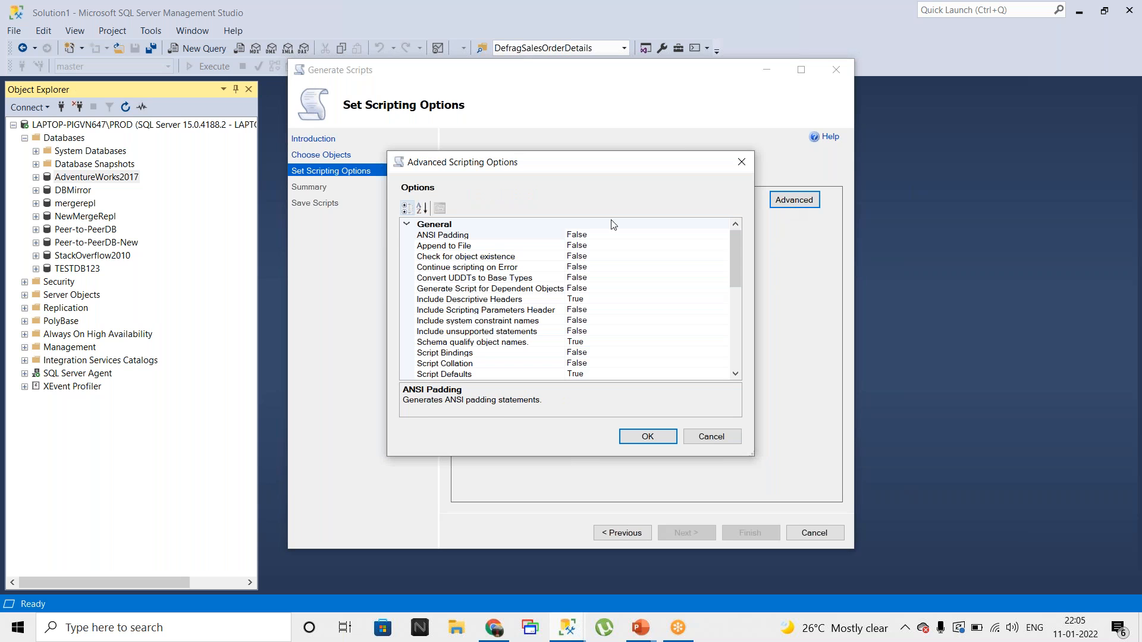
scroll(529, 272, down, 6)
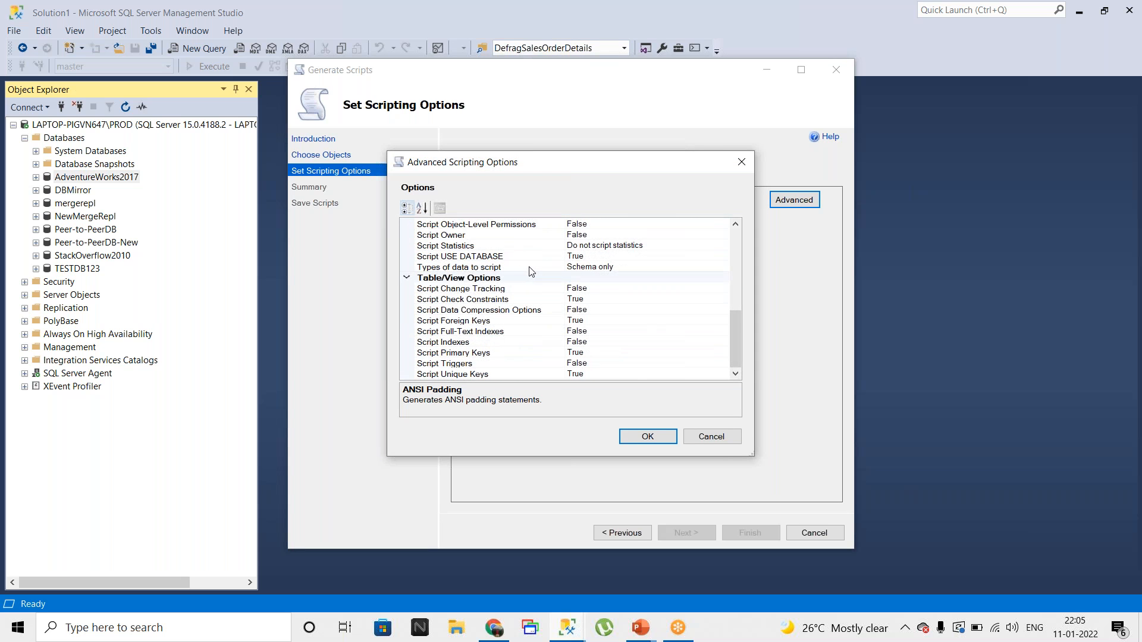
scroll(531, 272, up, 6)
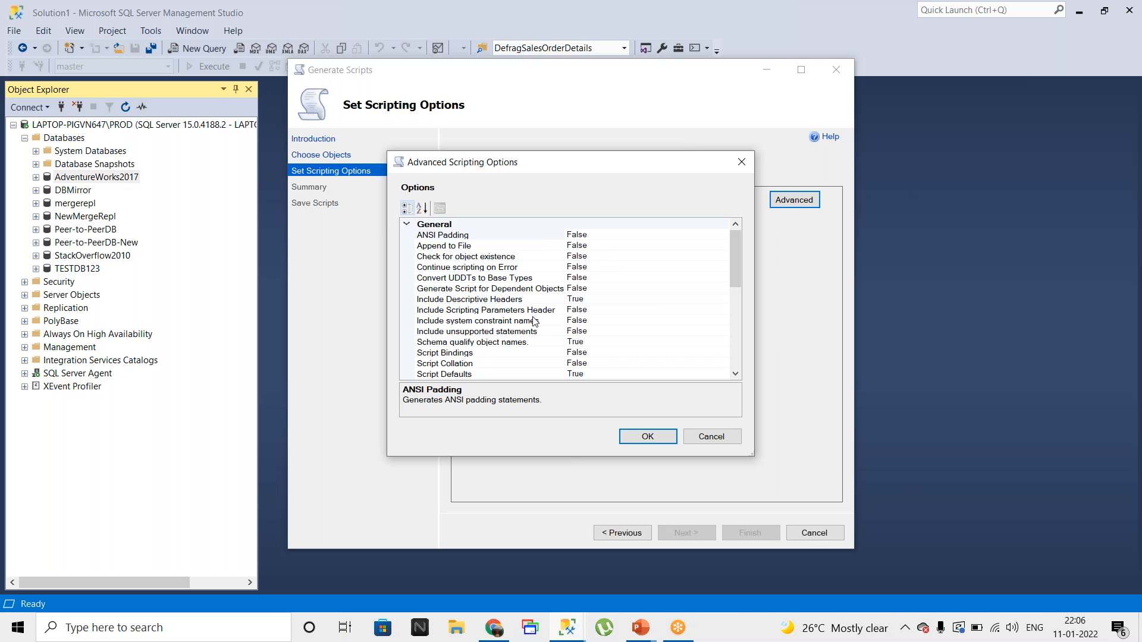
scroll(494, 334, down, 2)
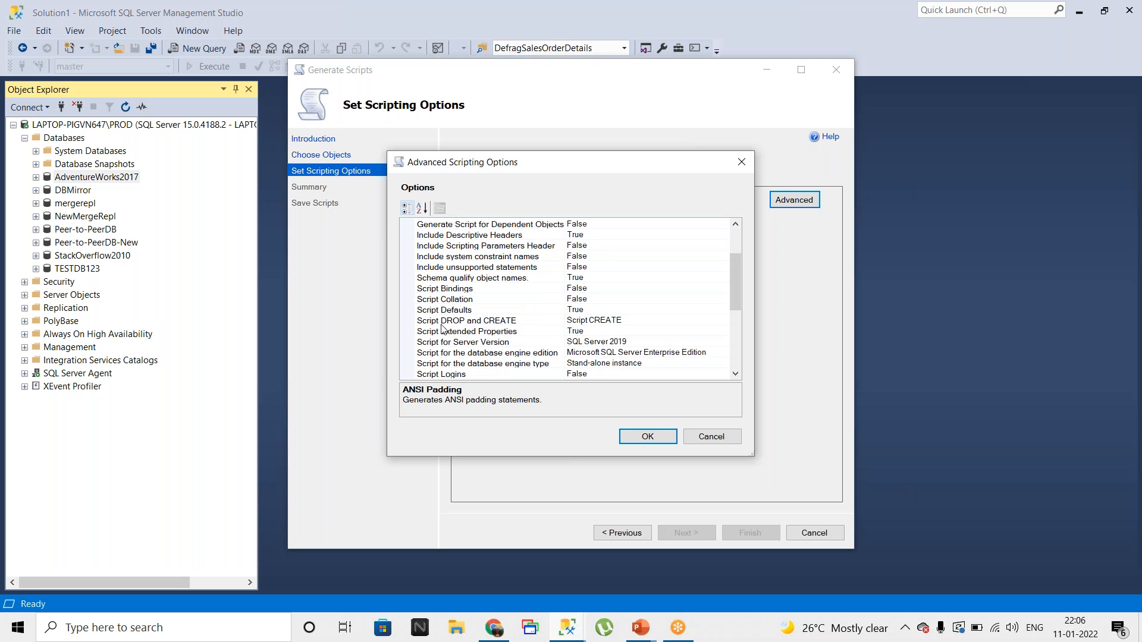
click(590, 321)
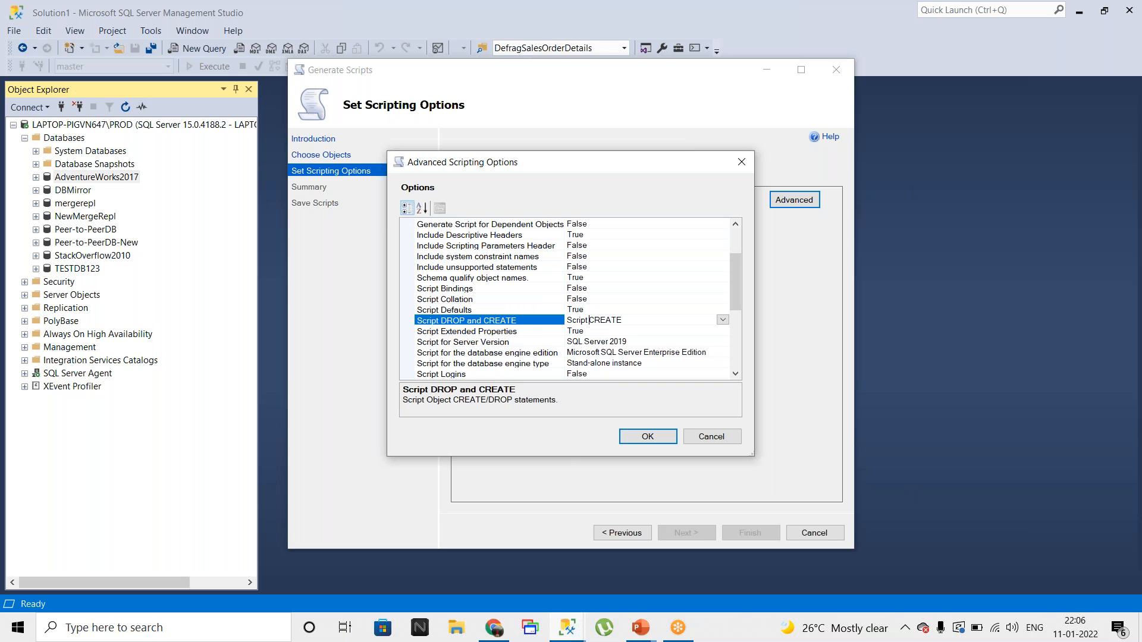
click(721, 321)
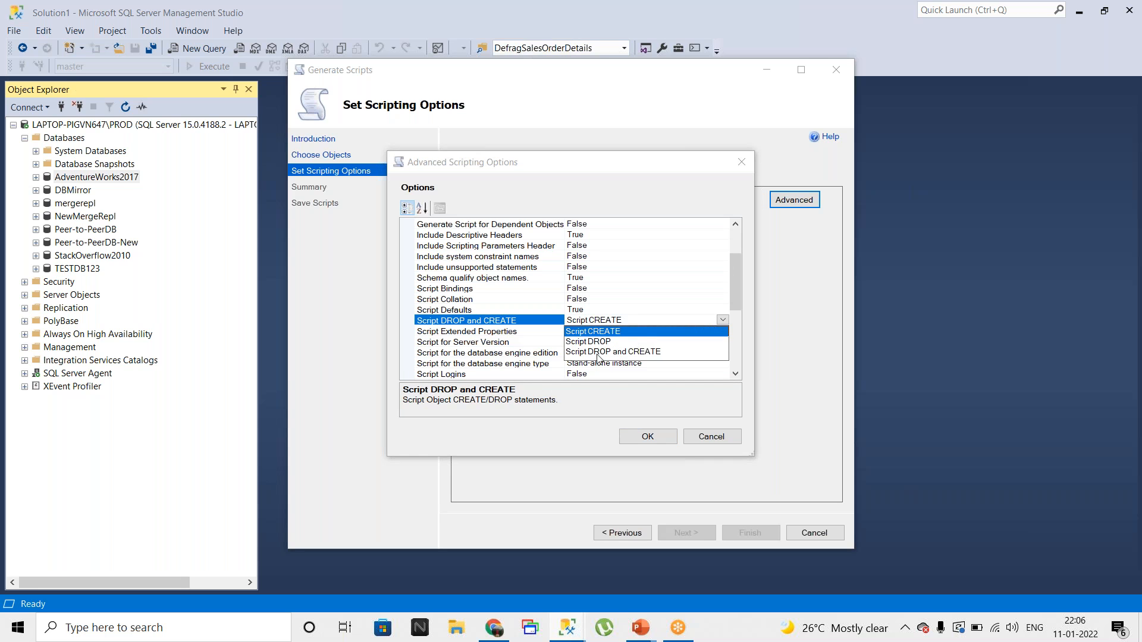
click(491, 336)
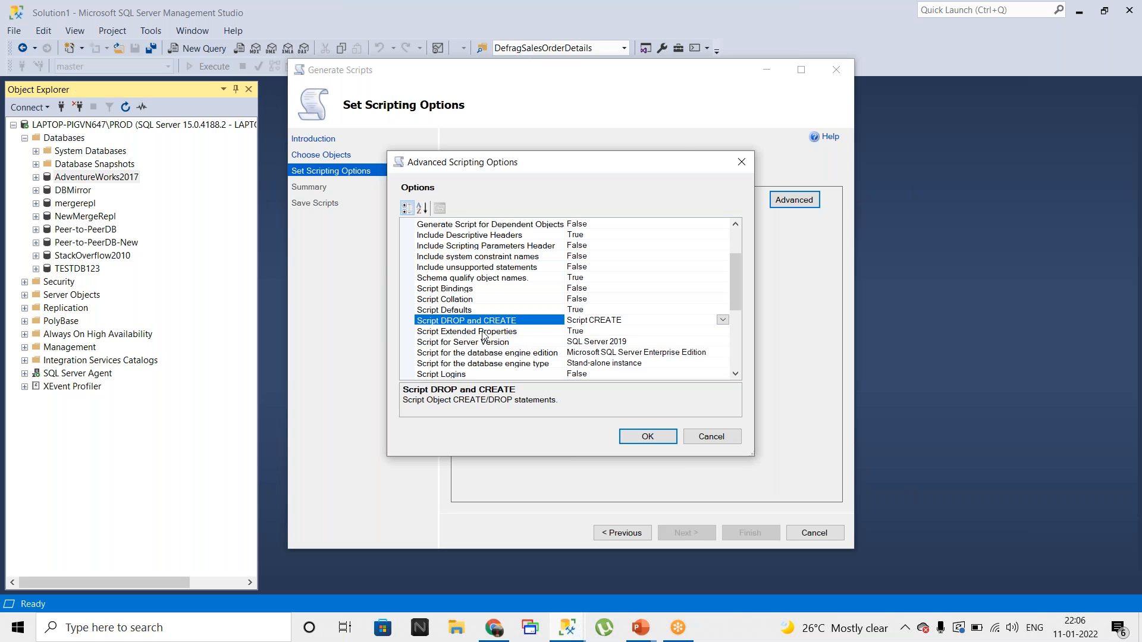
click(484, 332)
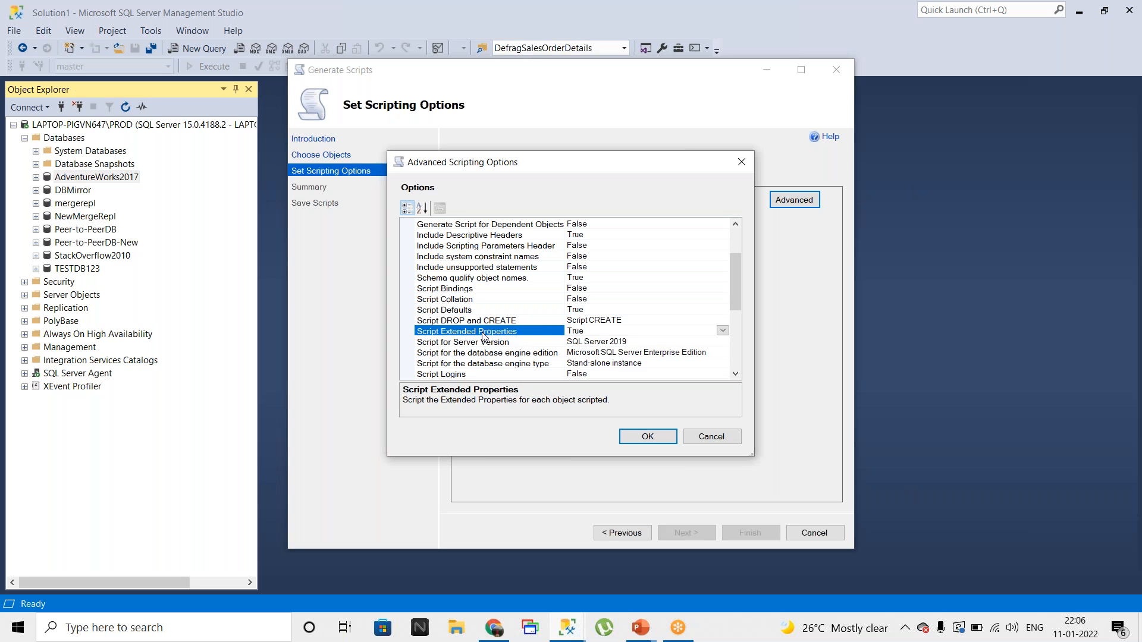
- Set the script's server version to SQL Server 2017 and the database engine edition to Microsoft SQL Server Standard Edition
click(677, 343)
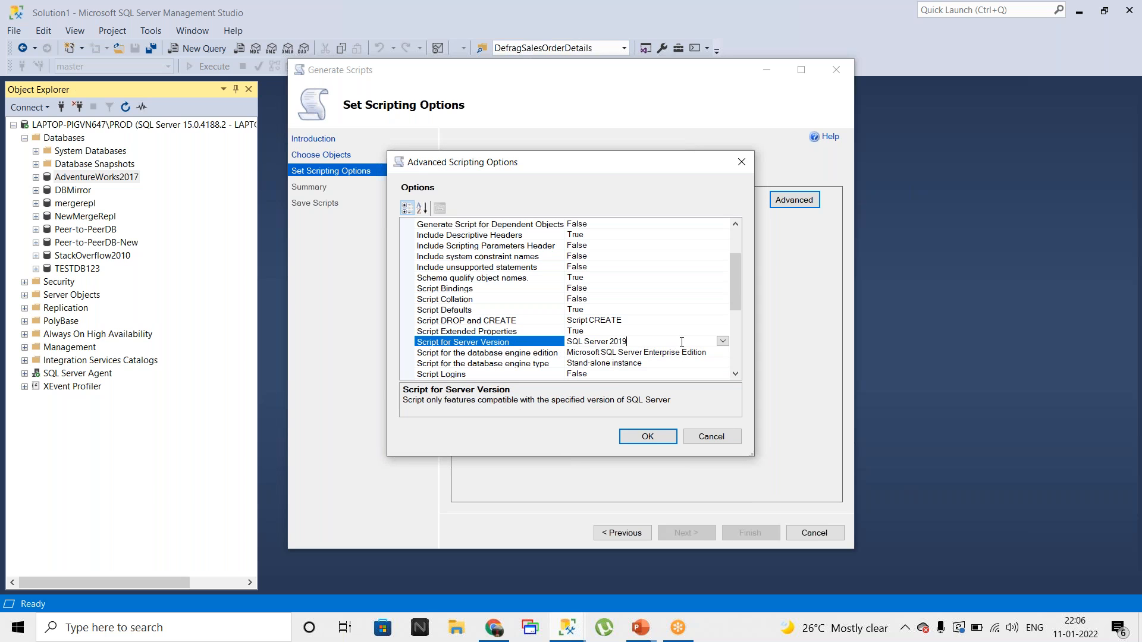
click(722, 342)
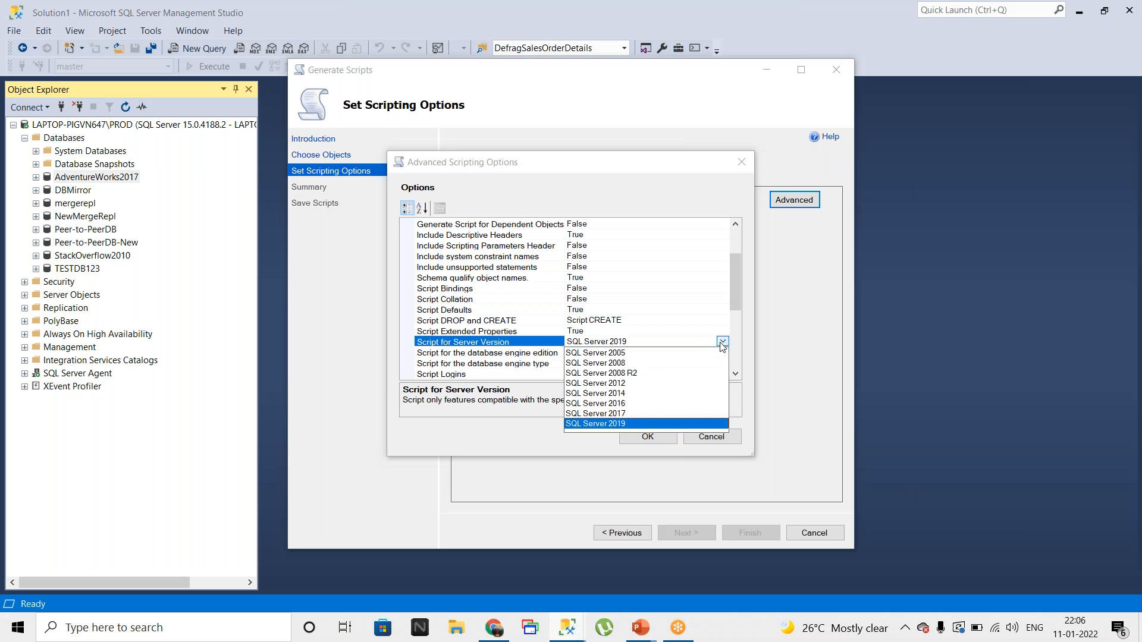
click(610, 413)
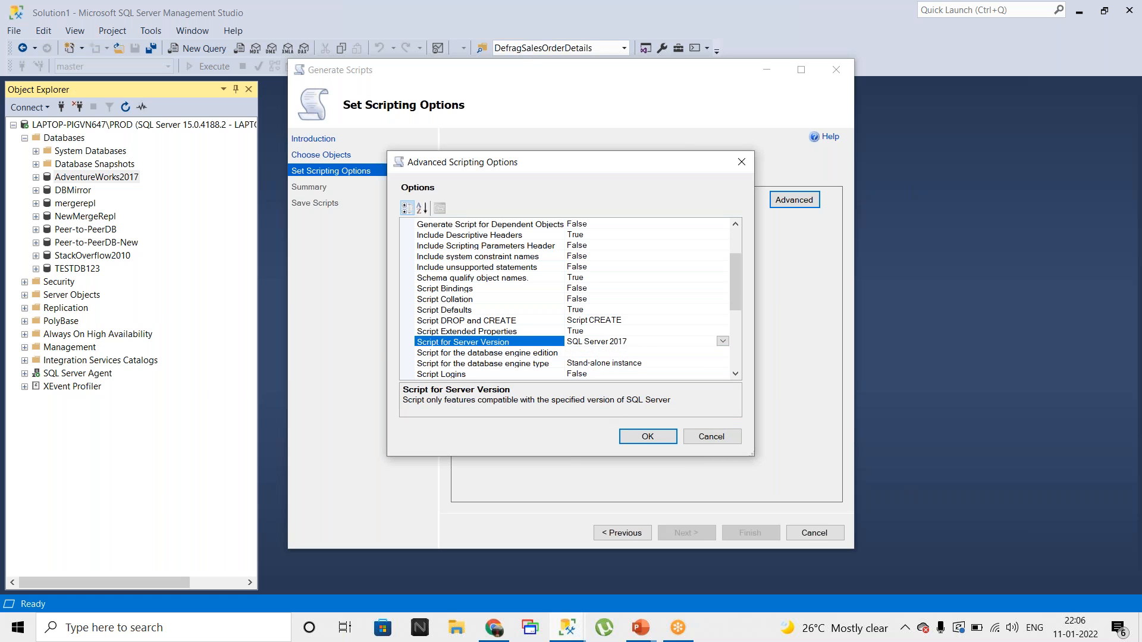
click(629, 353)
click(723, 353)
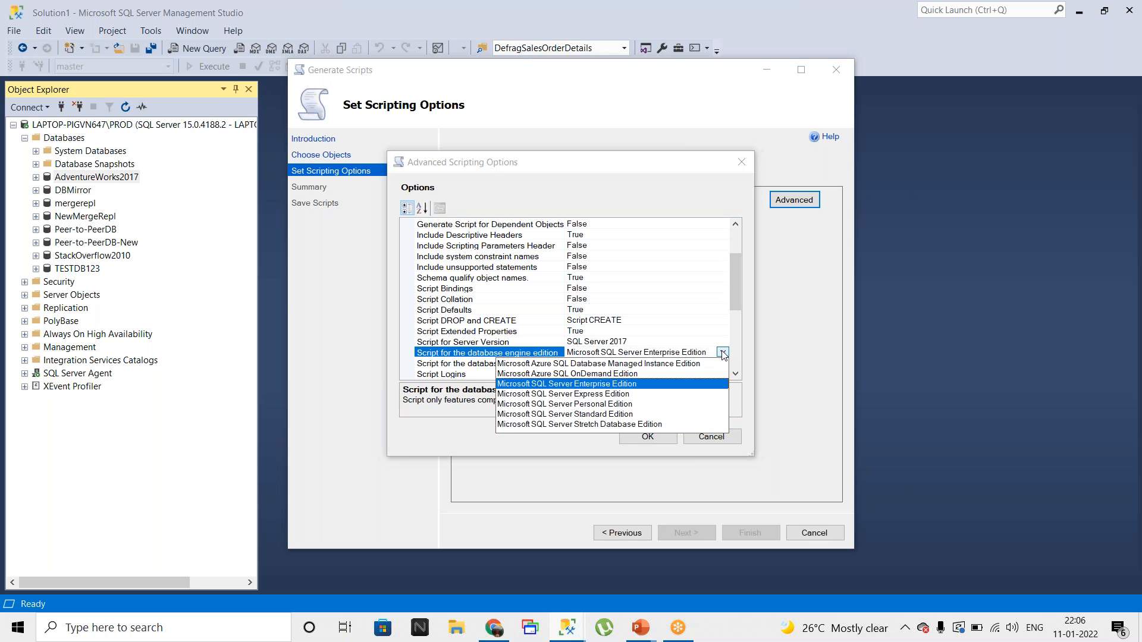
click(575, 415)
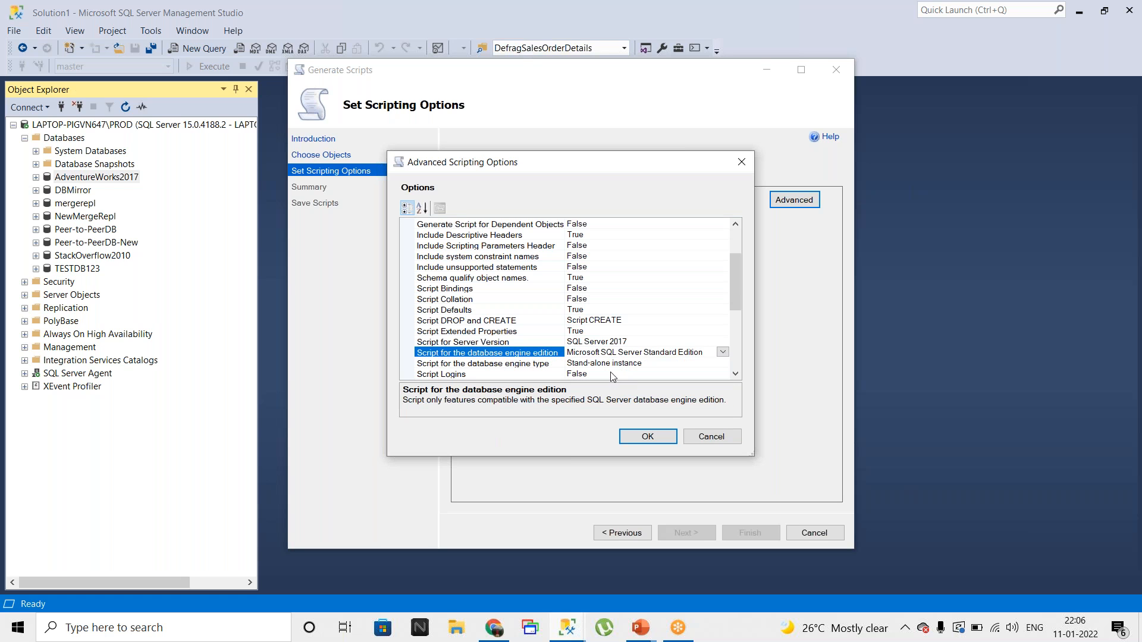
- Set the database engine type the script is generated for to Microsoft Azure SQL Database
scroll(610, 316, down, 2)
click(674, 298)
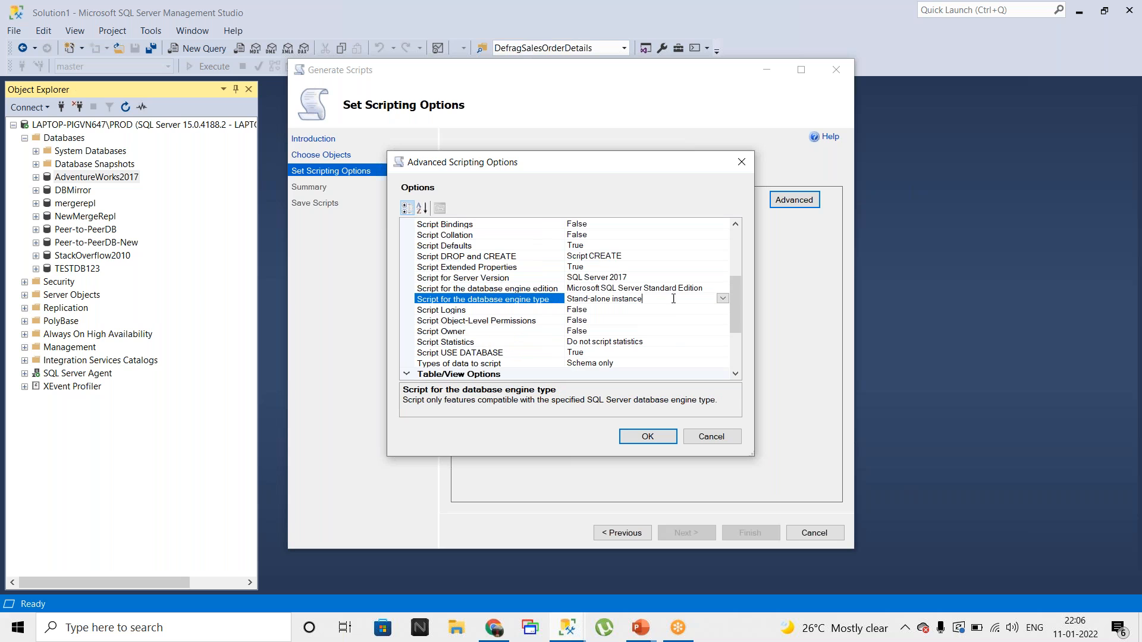
click(723, 299)
click(620, 310)
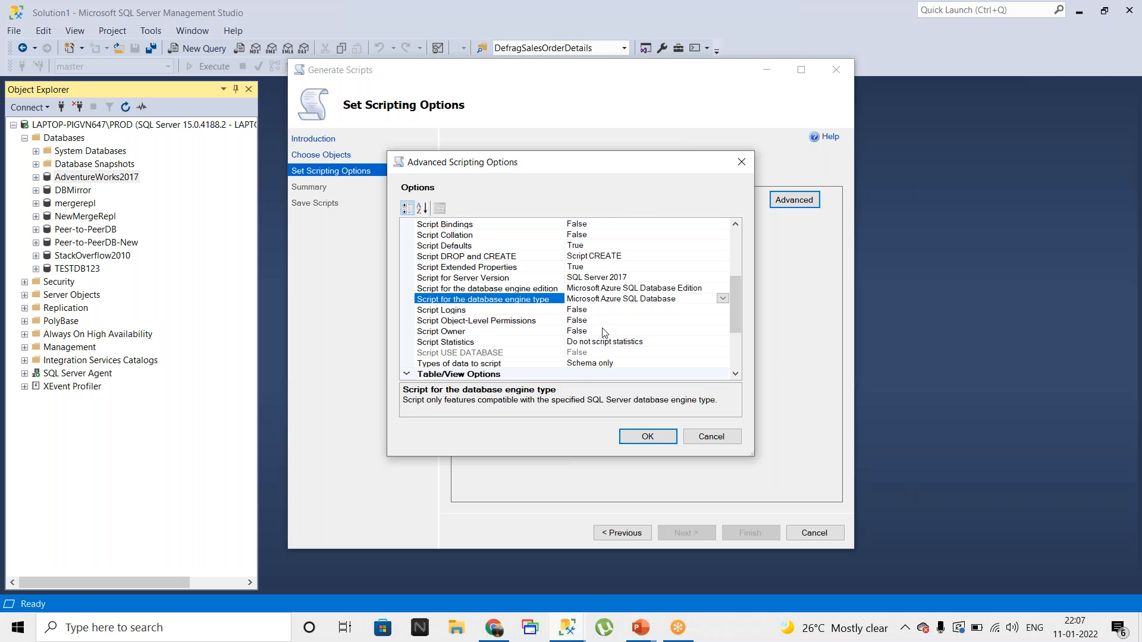
- Try Data only for the types of data to script, and settle on Schema and data
scroll(606, 334, down, 2)
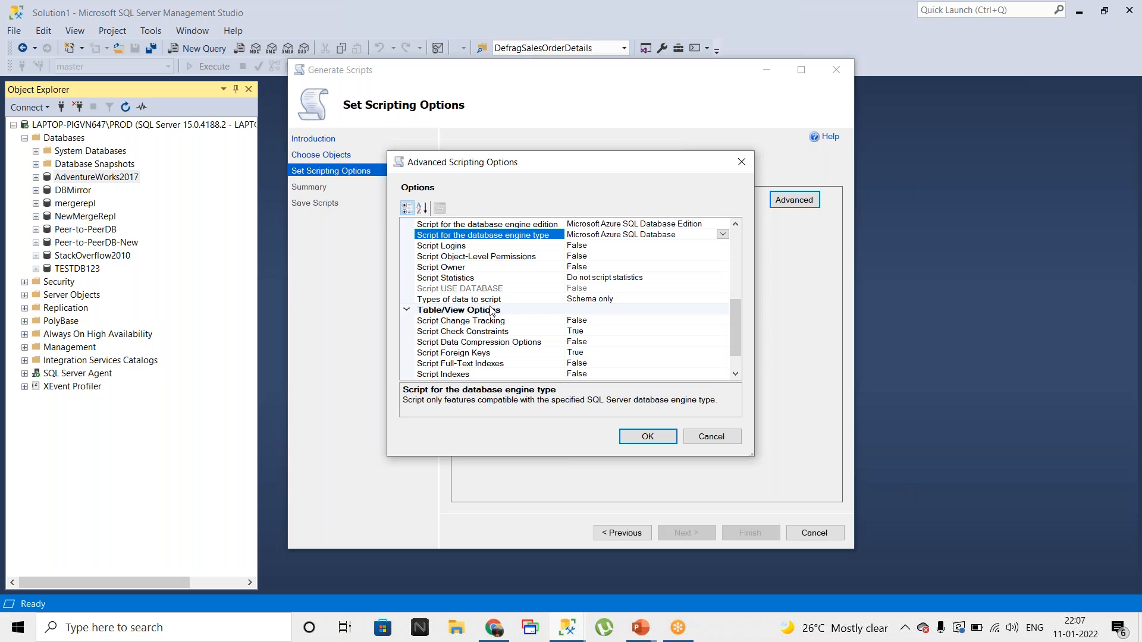
click(646, 300)
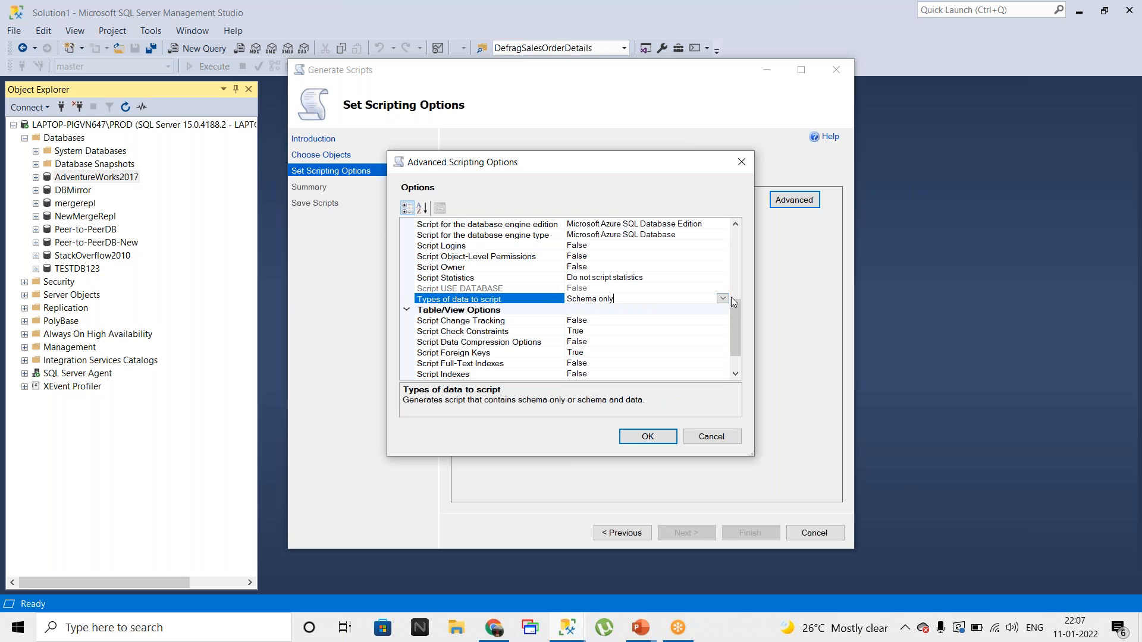
click(723, 299)
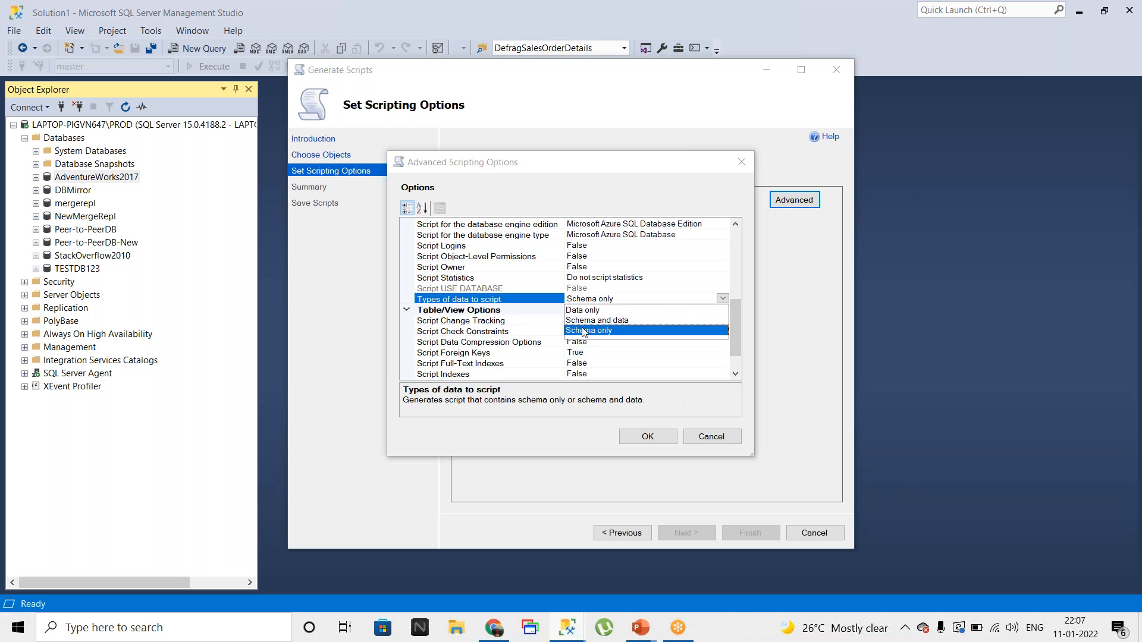
click(590, 310)
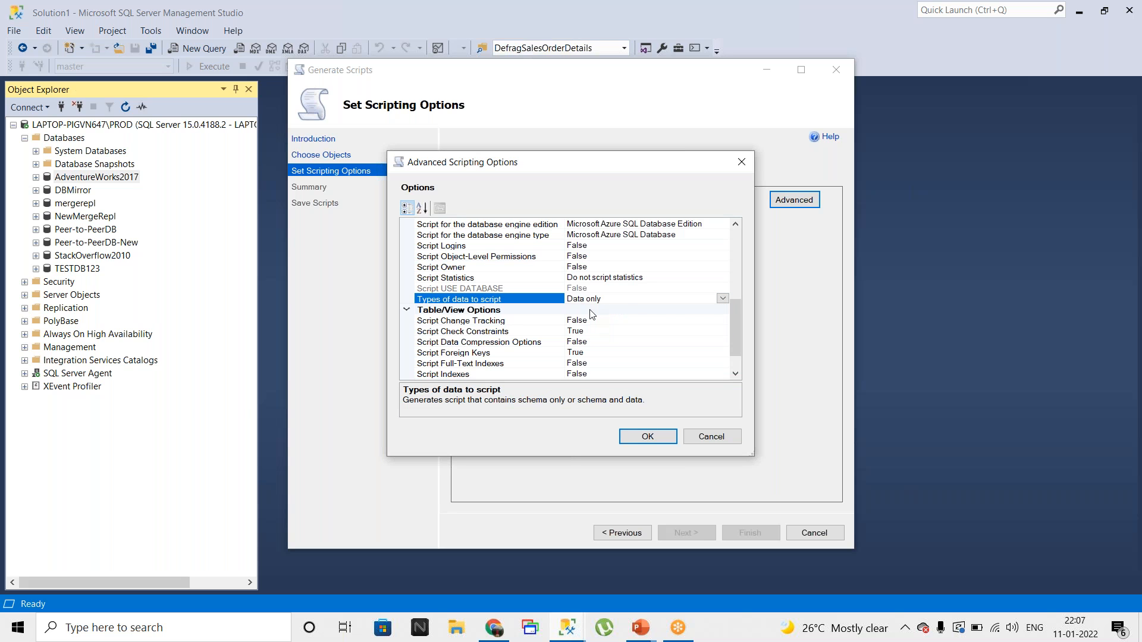
click(723, 299)
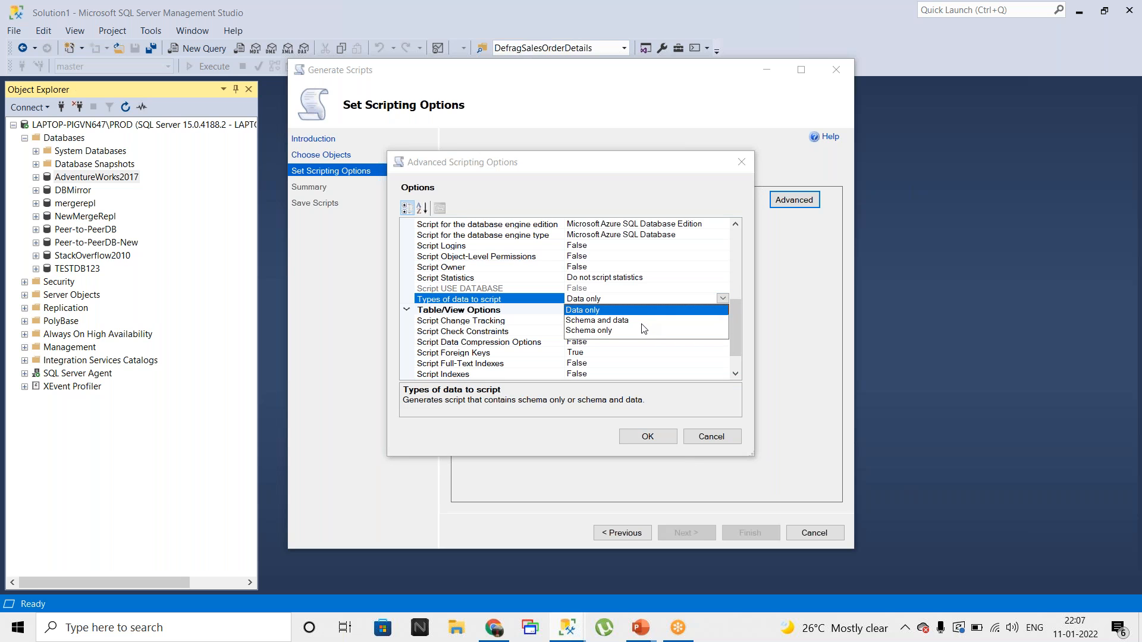
click(585, 321)
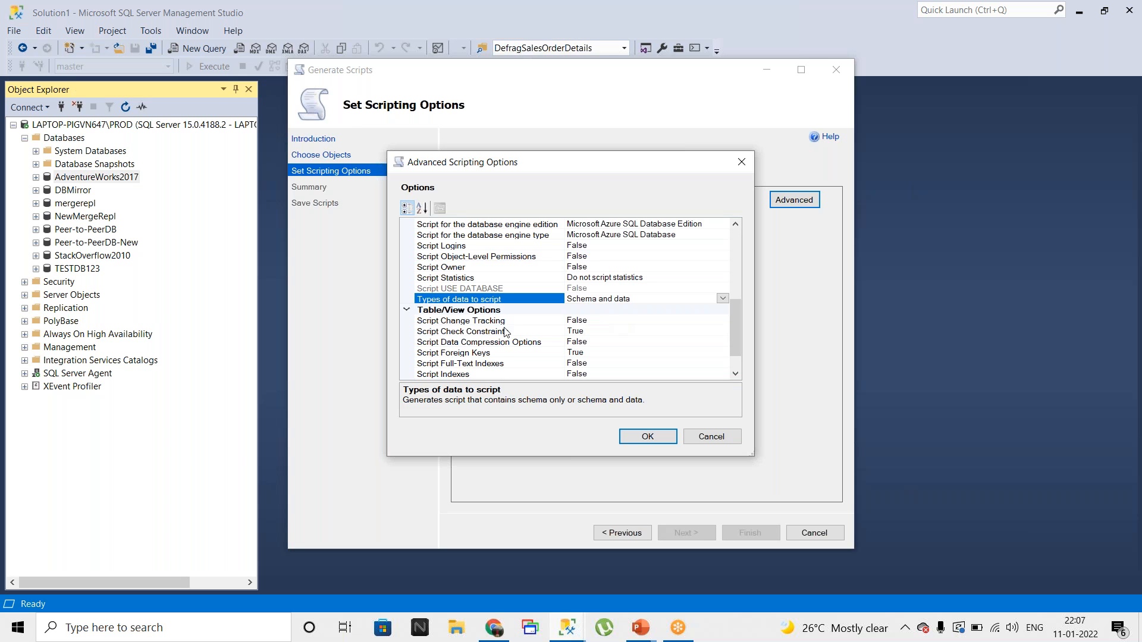
- Set Script Full-Text Indexes and Script Triggers to True and accept the advanced scripting options
scroll(522, 337, down, 1)
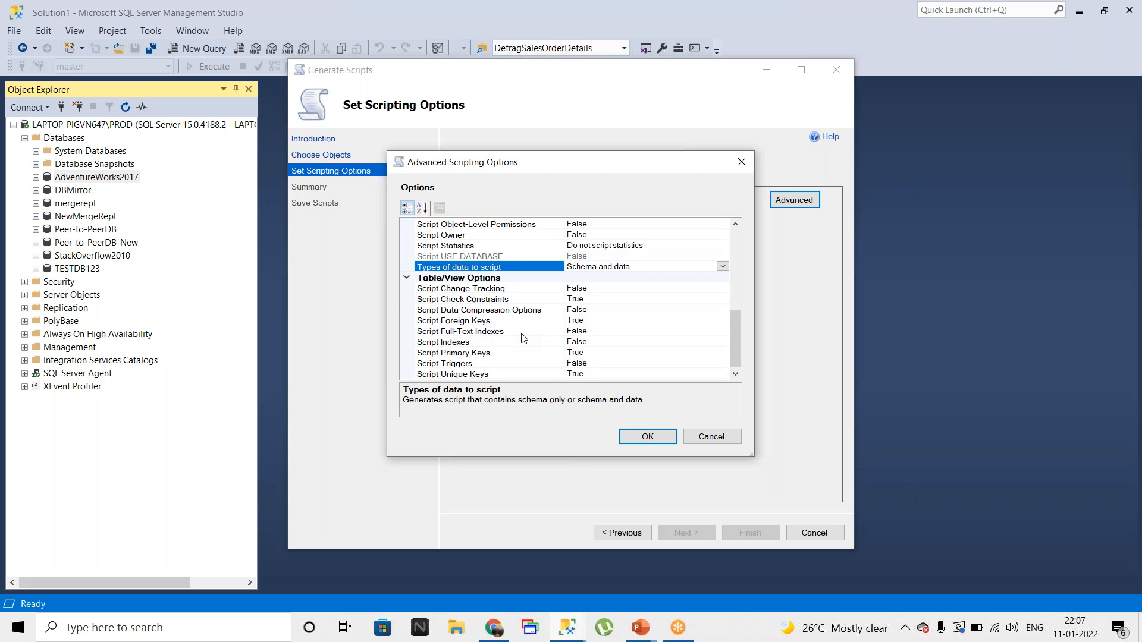
click(602, 323)
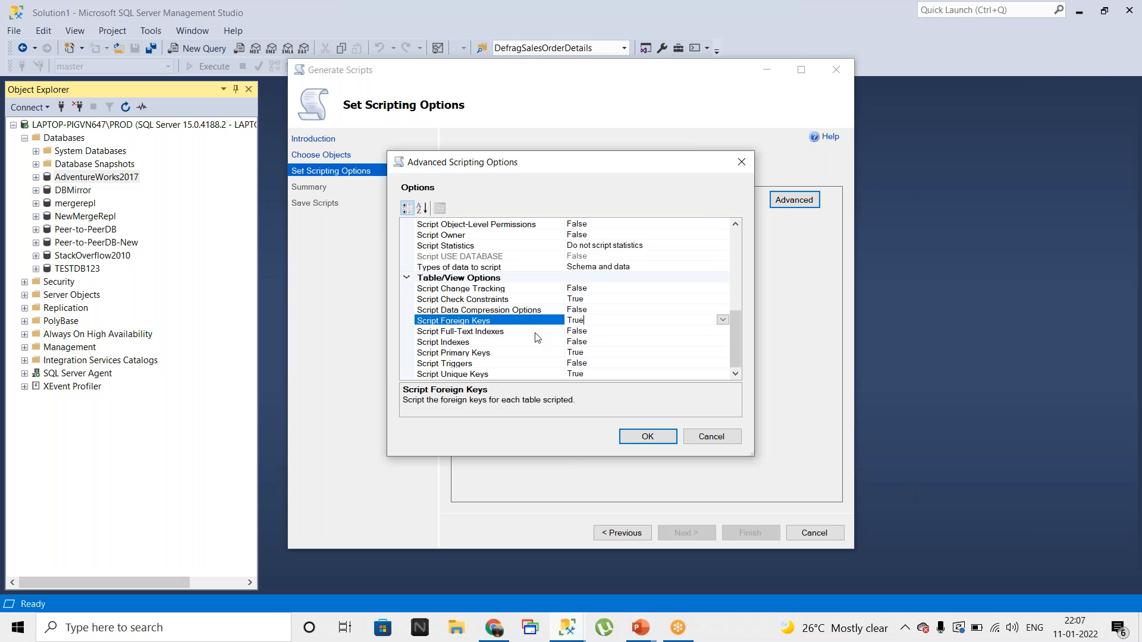
click(593, 332)
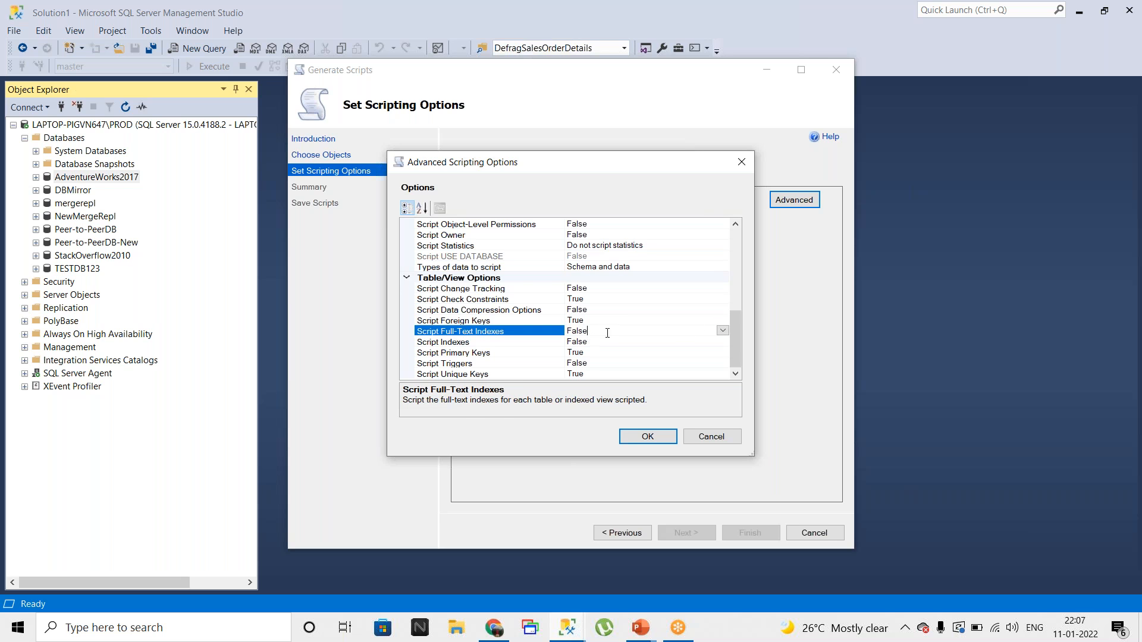
click(722, 331)
click(581, 357)
click(631, 364)
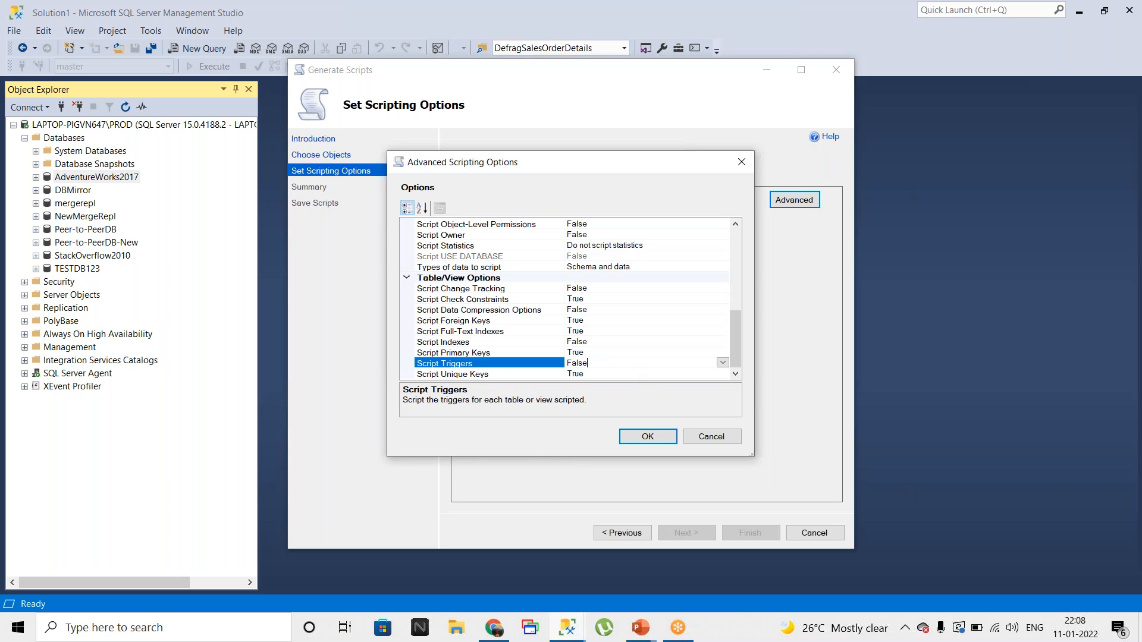
click(722, 362)
click(587, 383)
click(650, 437)
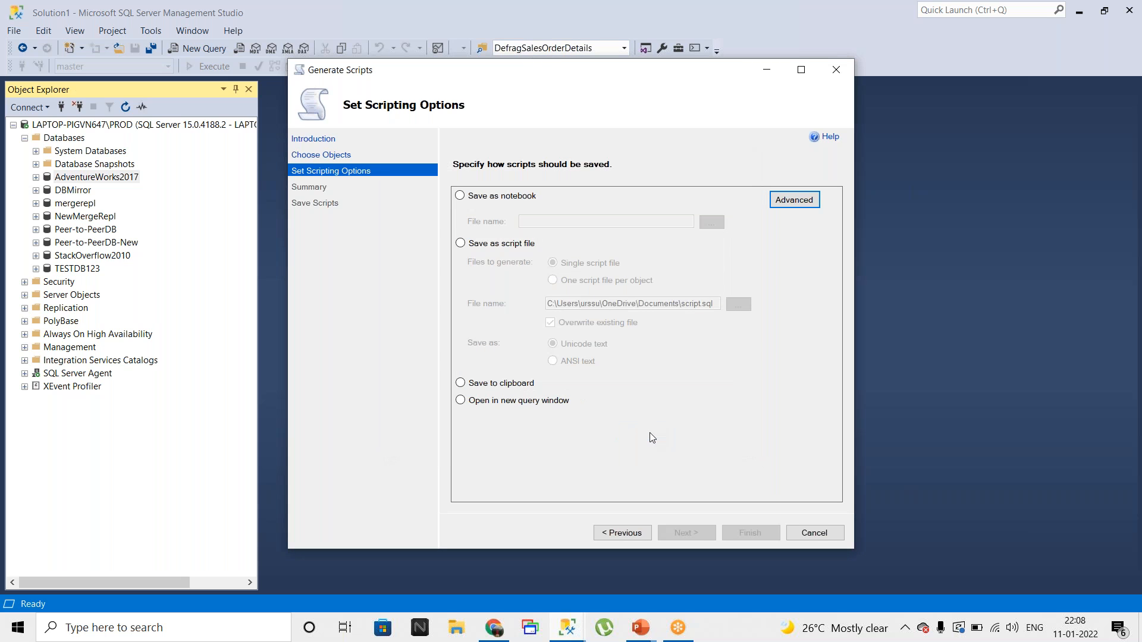
- Try the script-file and clipboard destinations, choose to open the script in a new query window, and start generating it
click(509, 249)
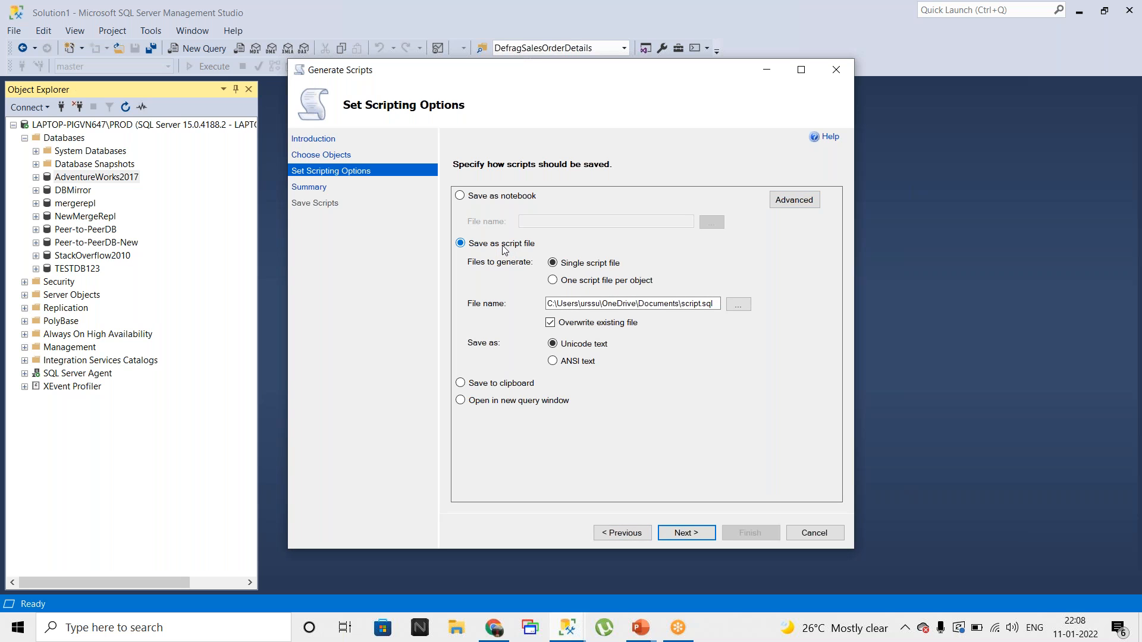
click(593, 283)
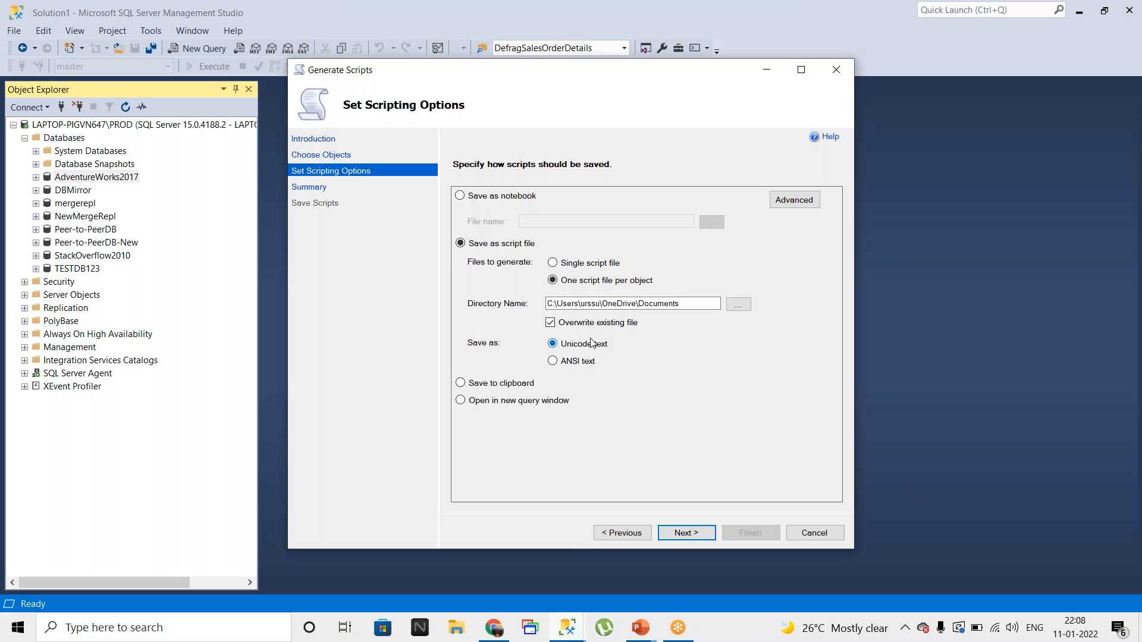
click(487, 406)
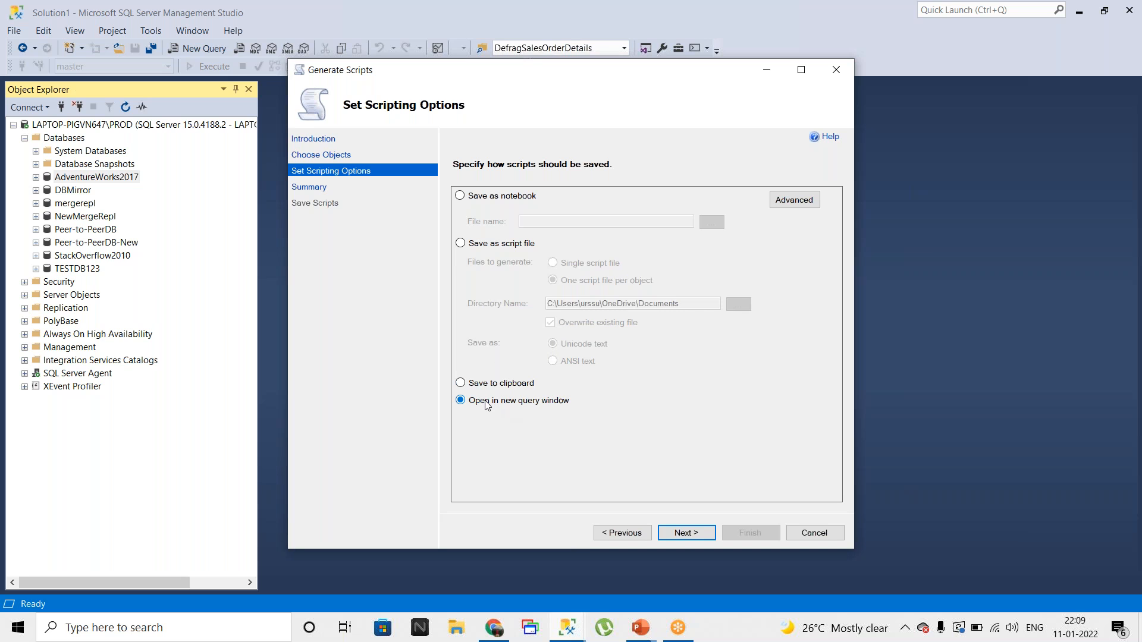
click(485, 388)
click(481, 400)
click(691, 534)
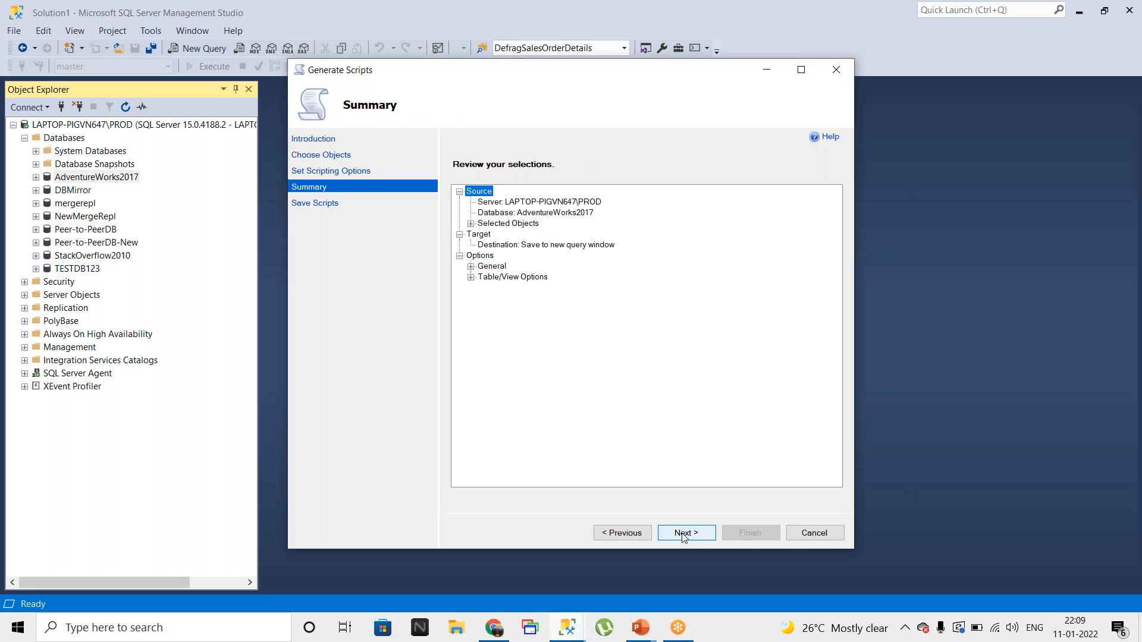
click(684, 534)
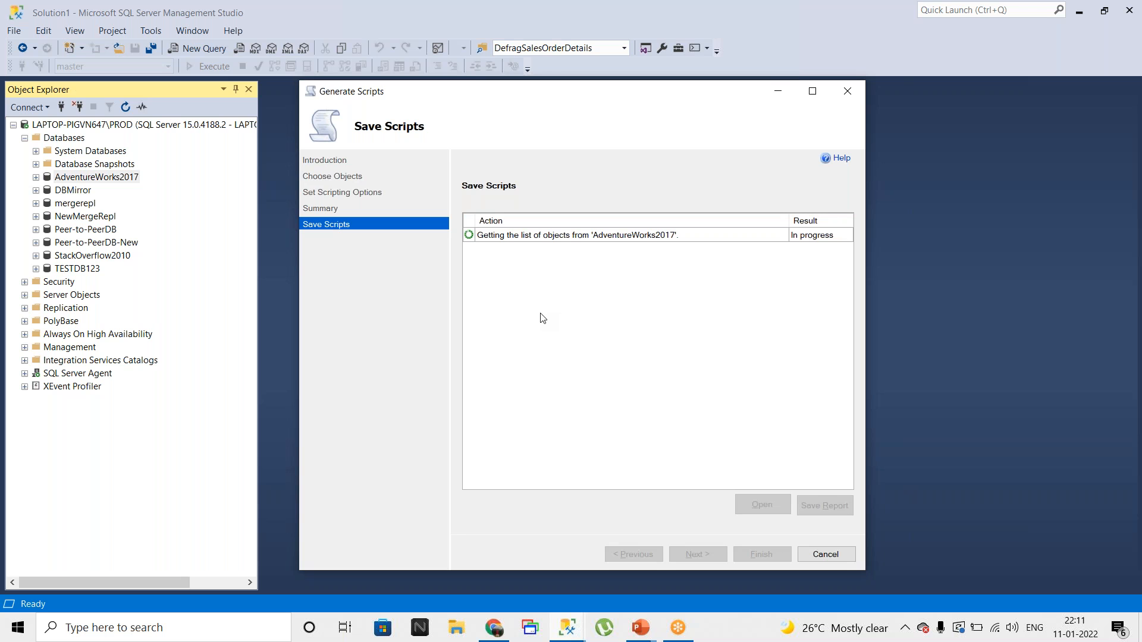
- Switch to the PowerPoint slide show, glance at the Import and Export Data slide and return to the Generate Scripts slide
key(alt+Tab)
key(alt+Tab)
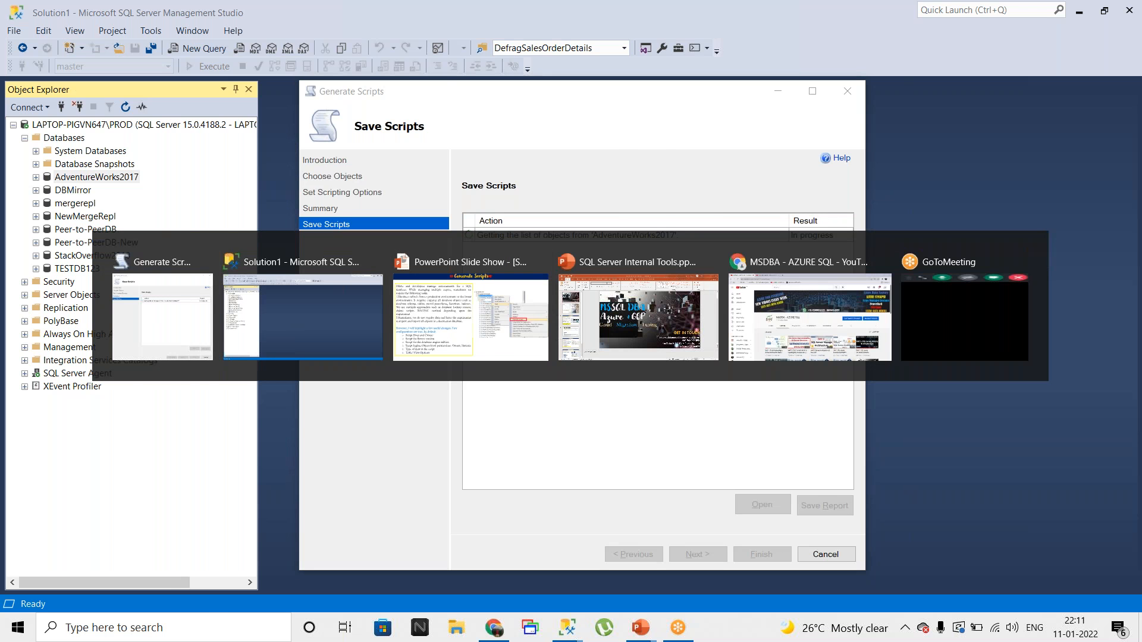
key(Right)
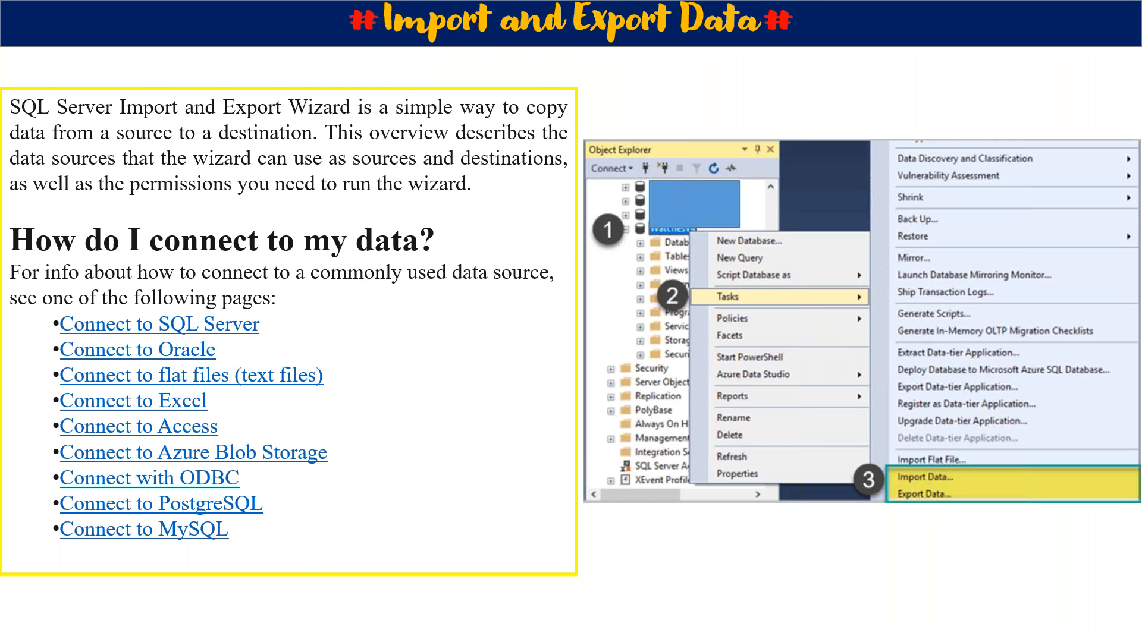
key(Left)
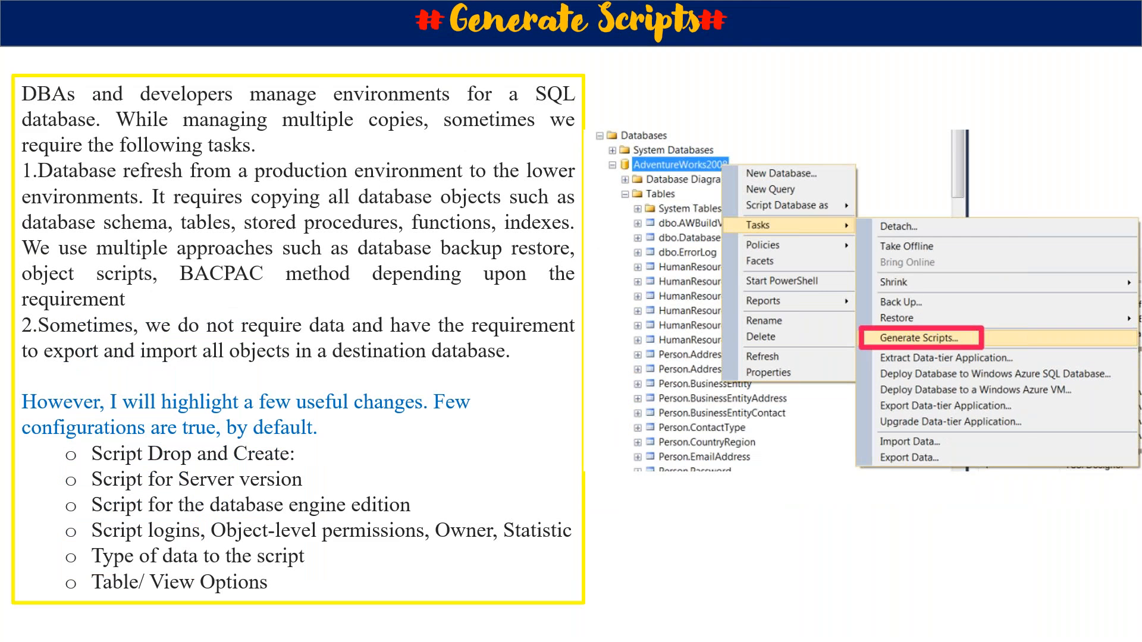
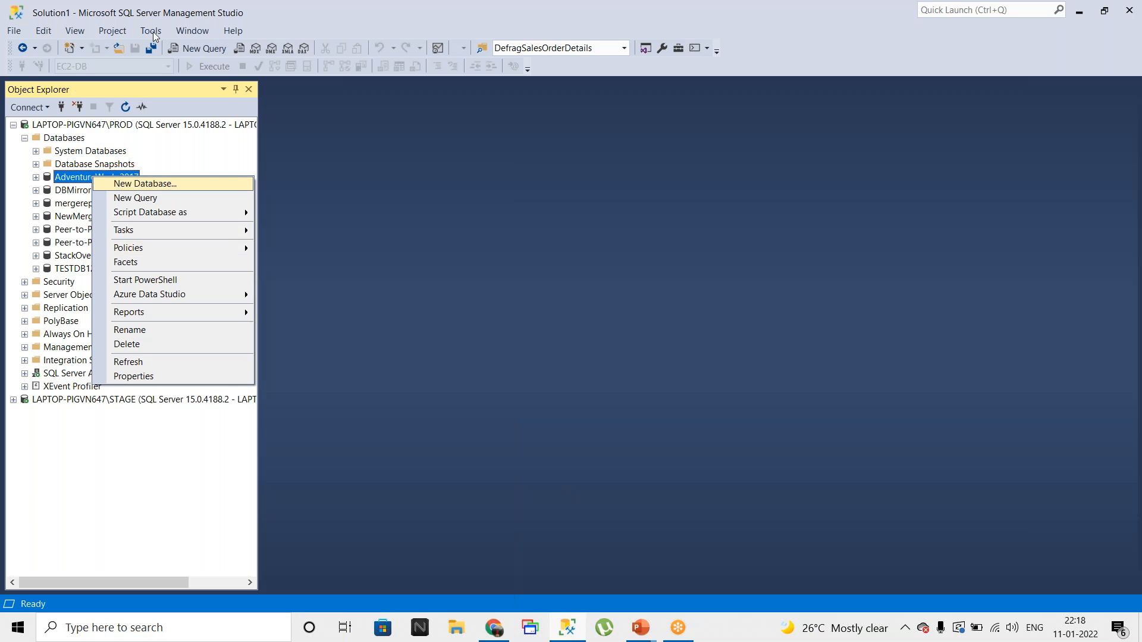
click(153, 31)
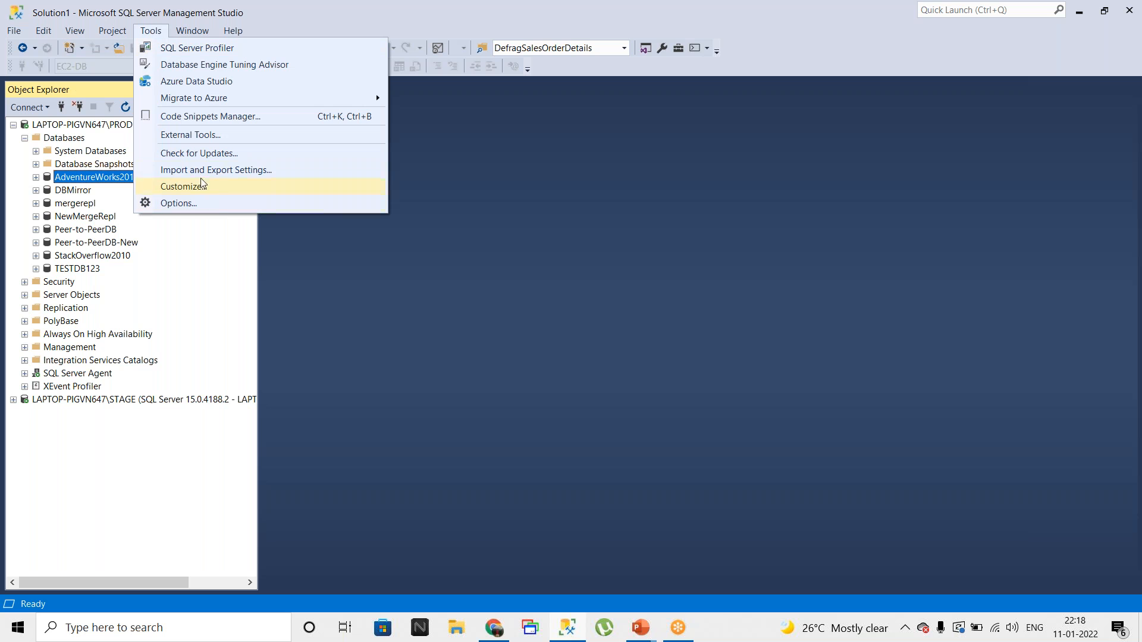
click(229, 175)
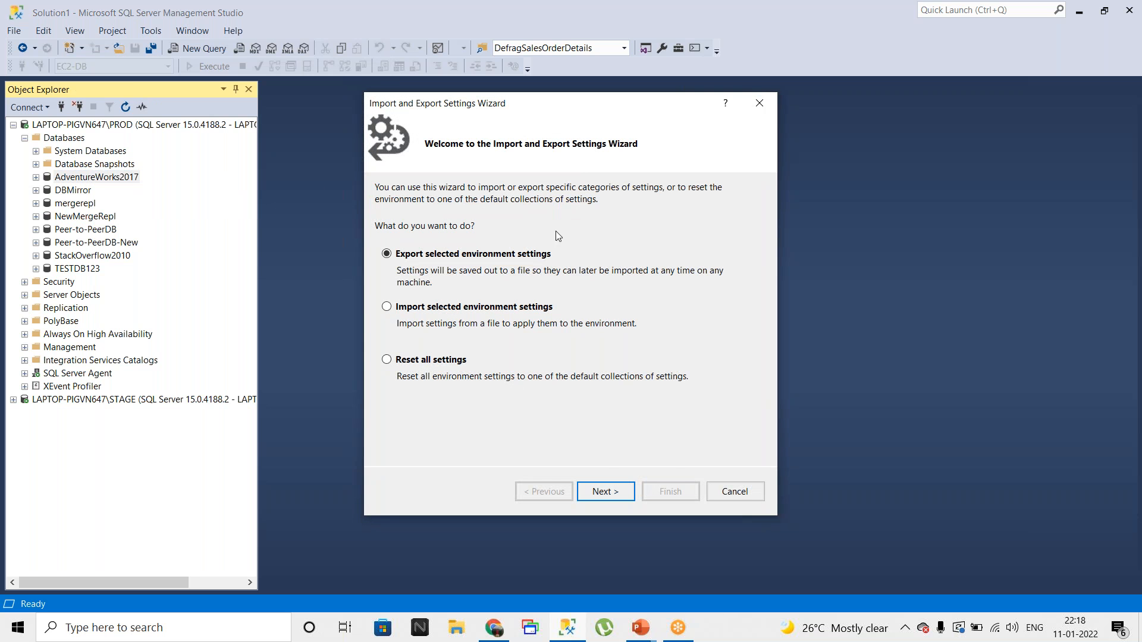
click(738, 492)
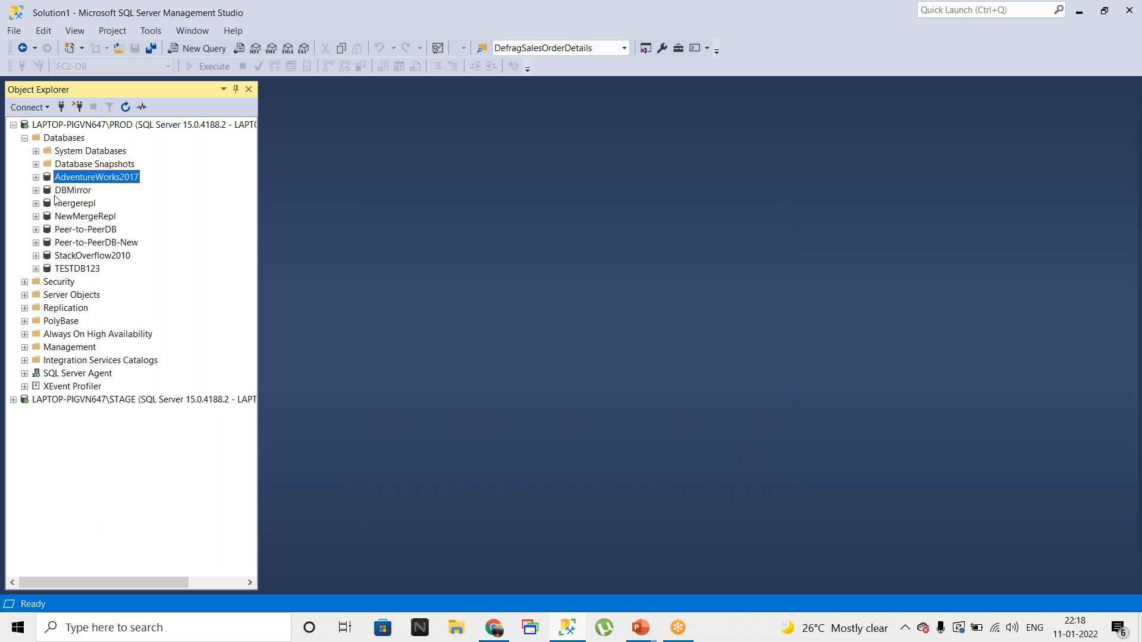
- Start the Import Data wizard for the AdventureWorks2017 database and advance to the data source page
right_click(88, 178)
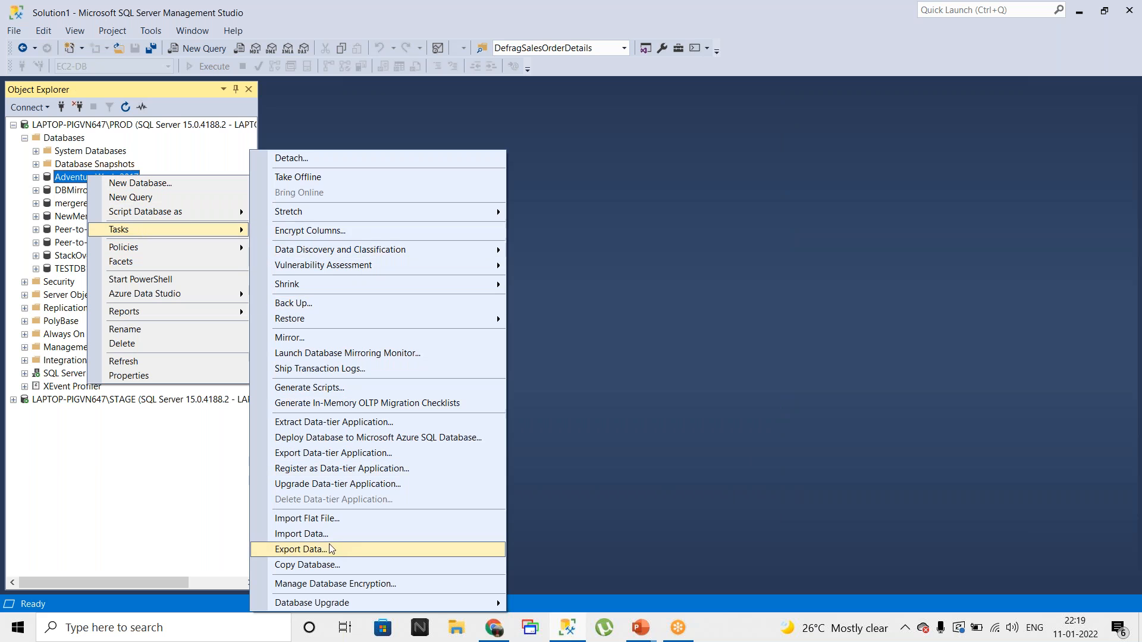
click(320, 535)
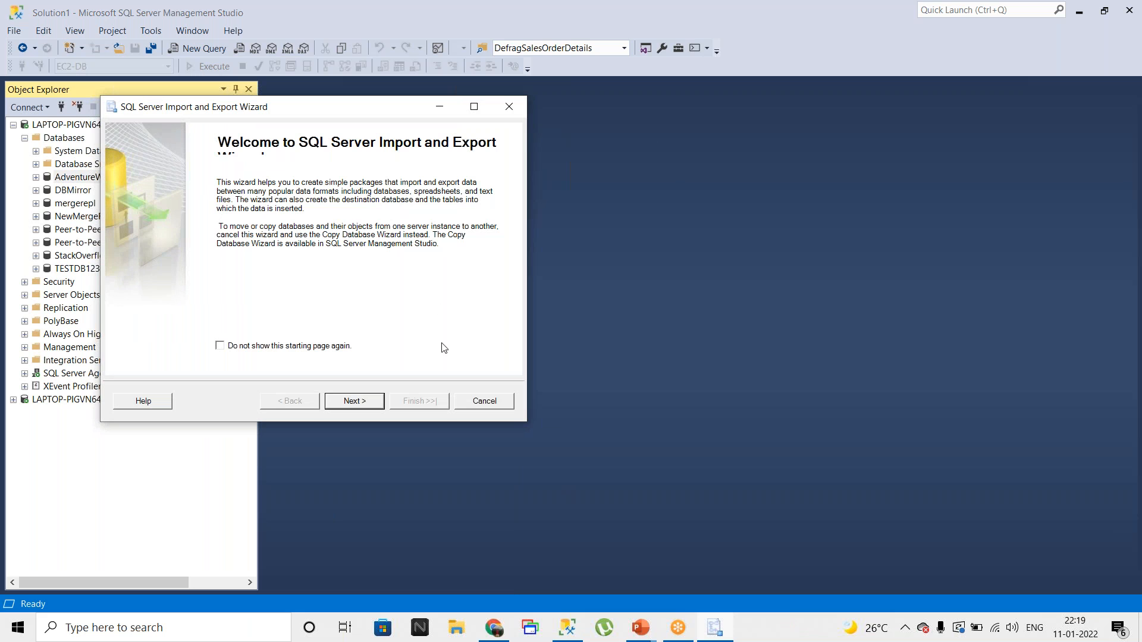
click(357, 400)
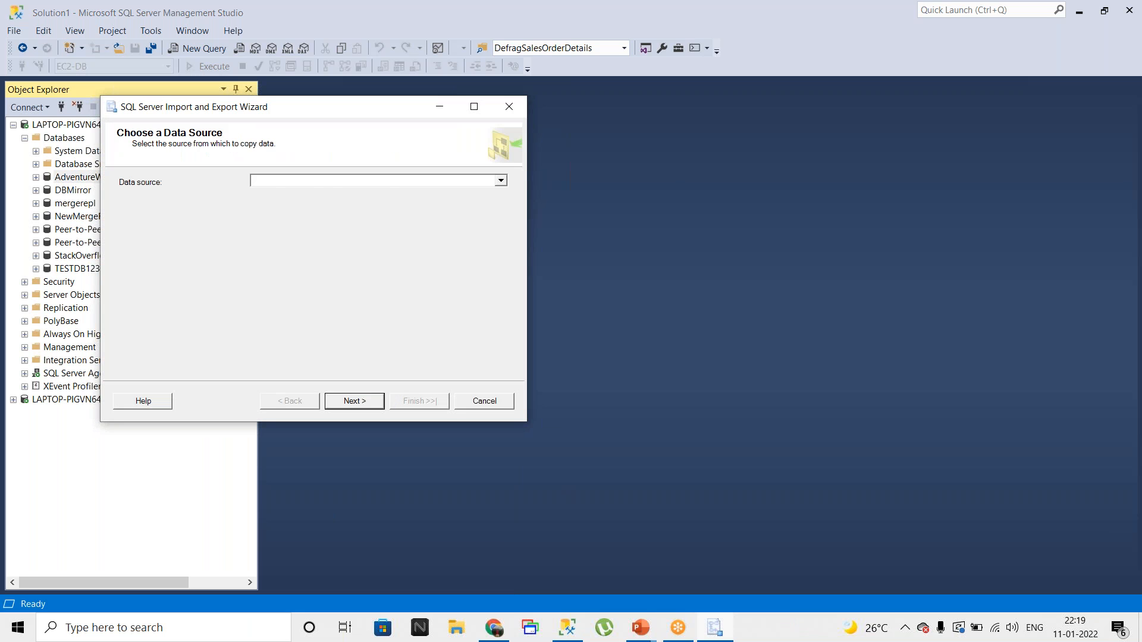
drag(414, 107, 633, 112)
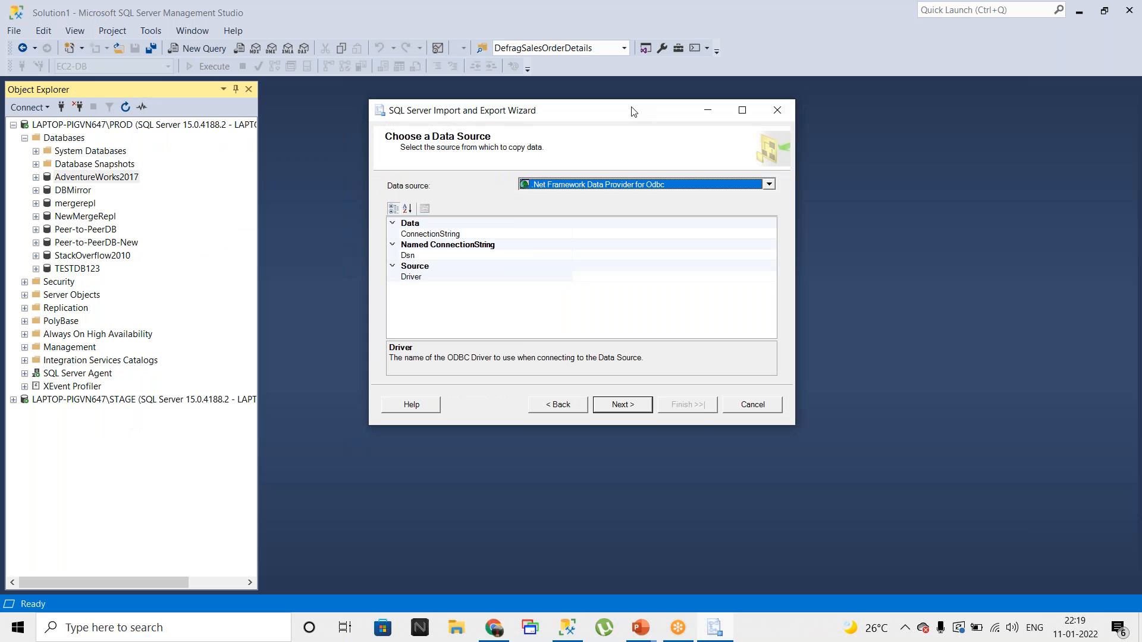
- Review the available data source providers and choose Microsoft OLE DB Provider for SQL Server as the data source
click(771, 184)
scroll(639, 244, down, 1)
scroll(640, 248, down, 4)
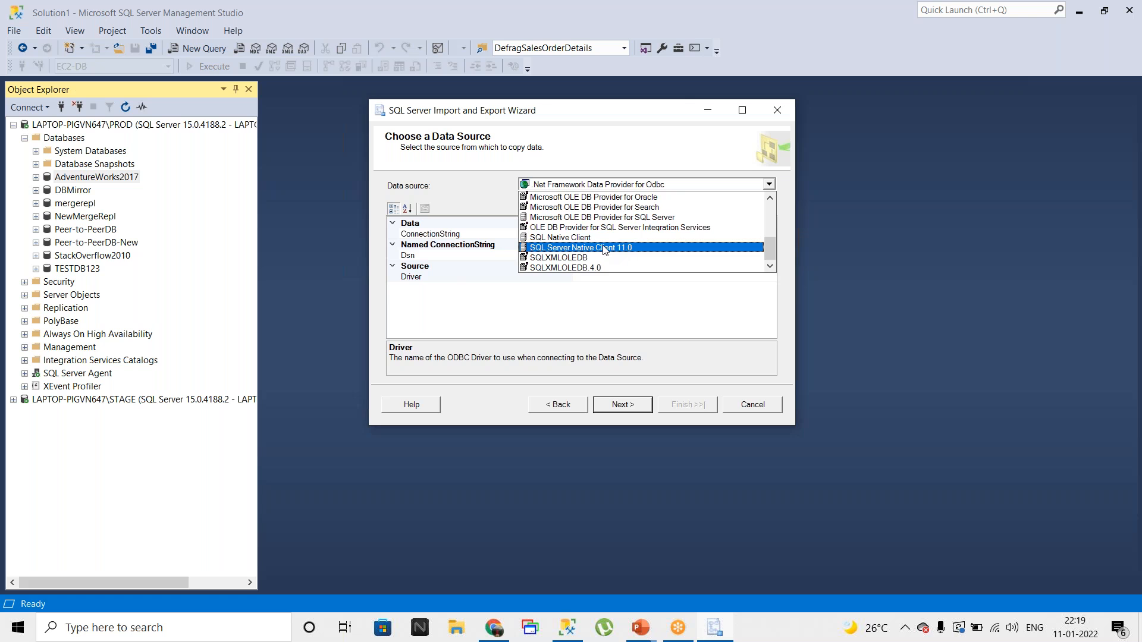
scroll(605, 250, up, 1)
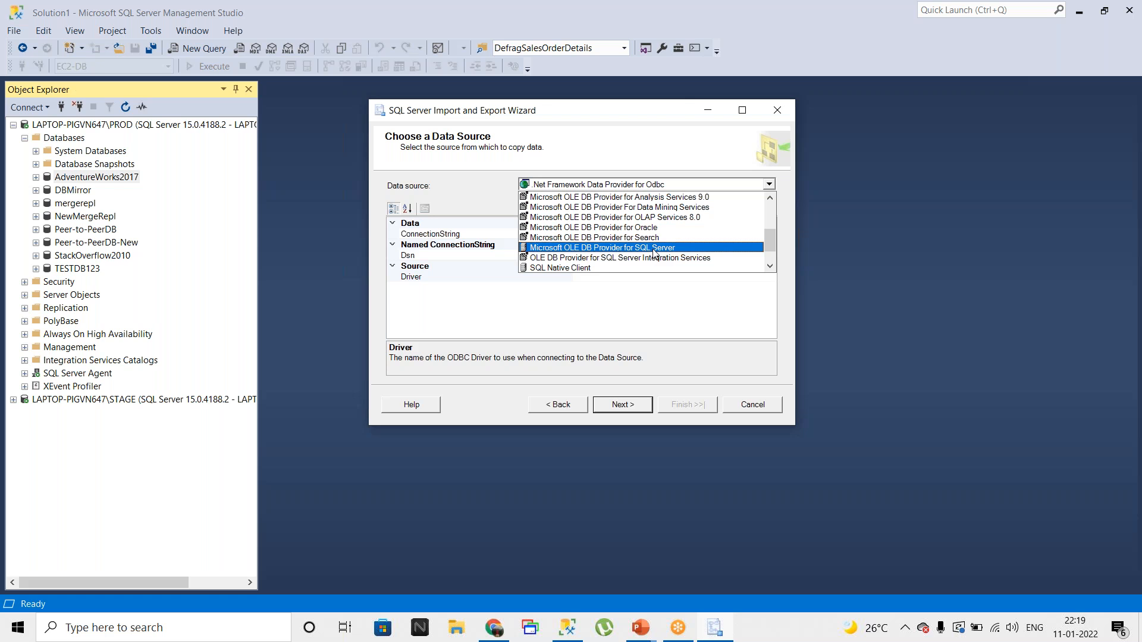
scroll(625, 253, down, 1)
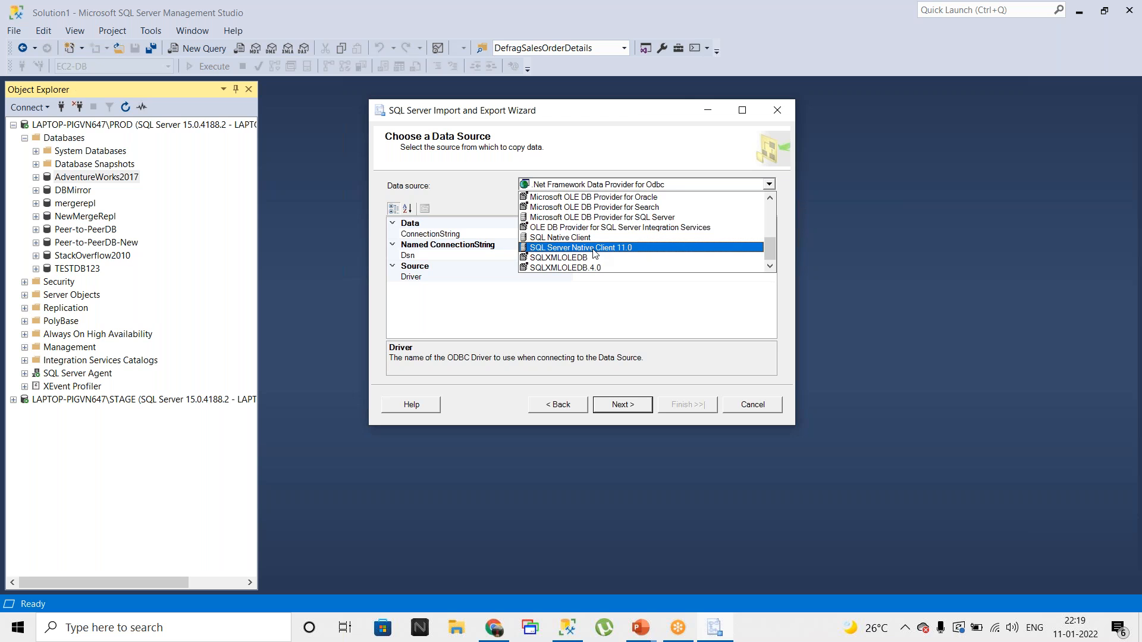
click(615, 218)
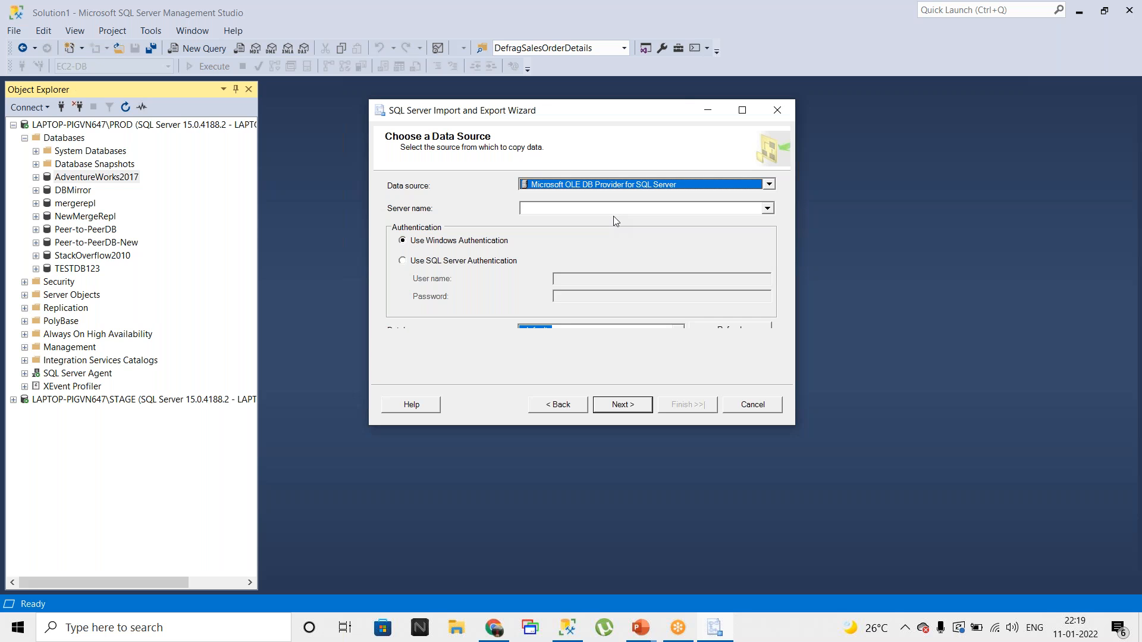
- Copy the PROD instance name from the server connection dialog and set the source server name to LAPTOP-PIGVN647\PROD
click(770, 211)
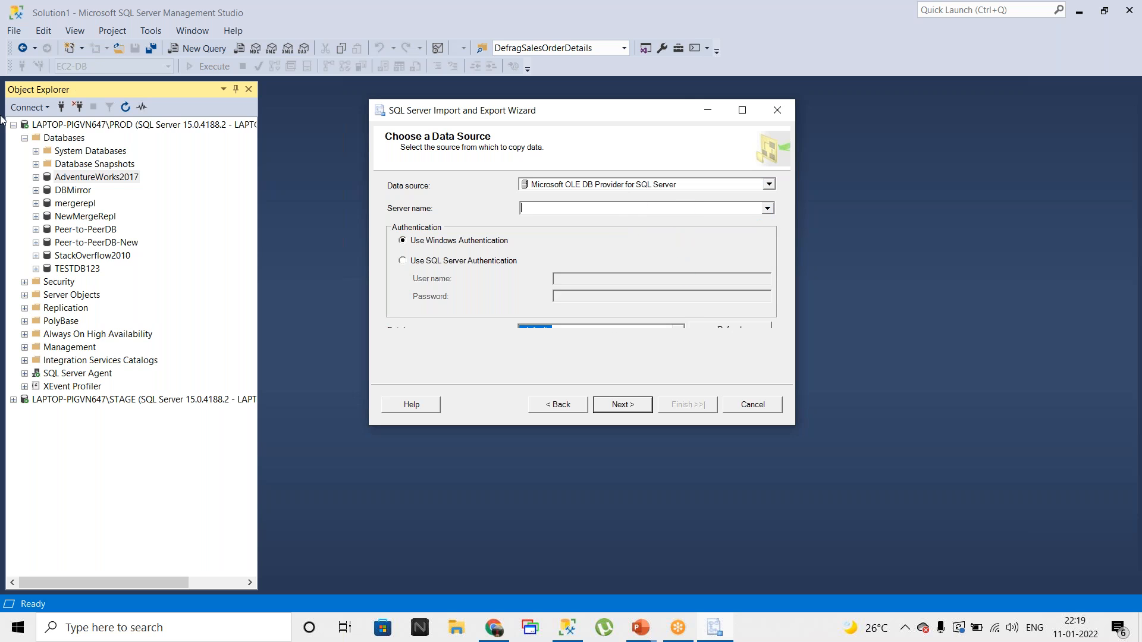
click(61, 108)
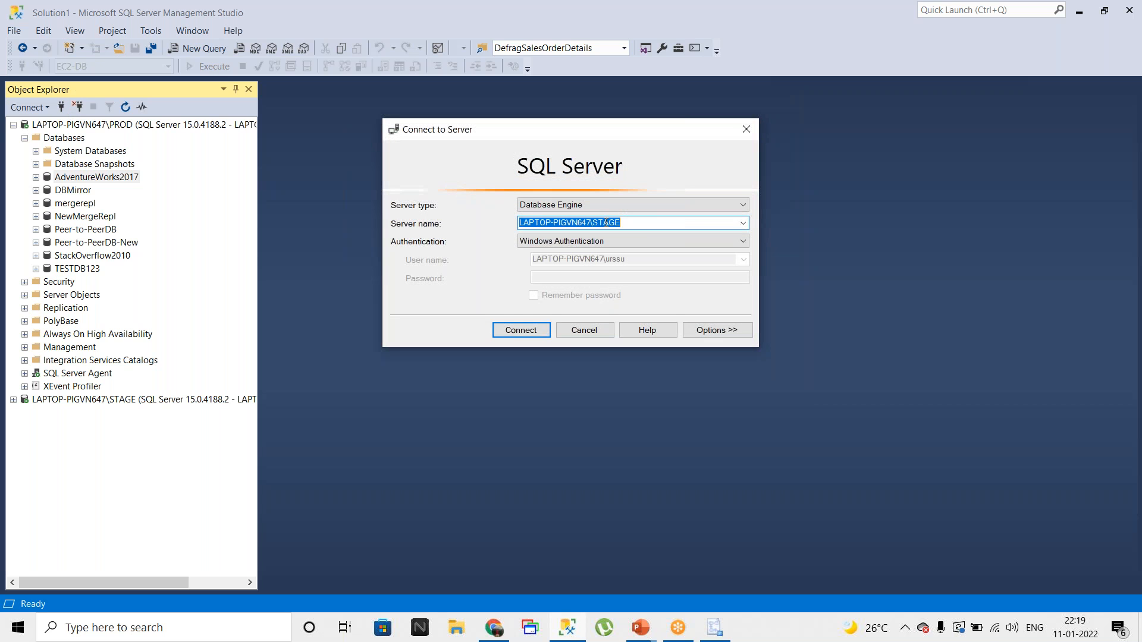
click(743, 223)
click(613, 244)
drag(619, 223, 495, 226)
key(ctrl+c)
click(716, 629)
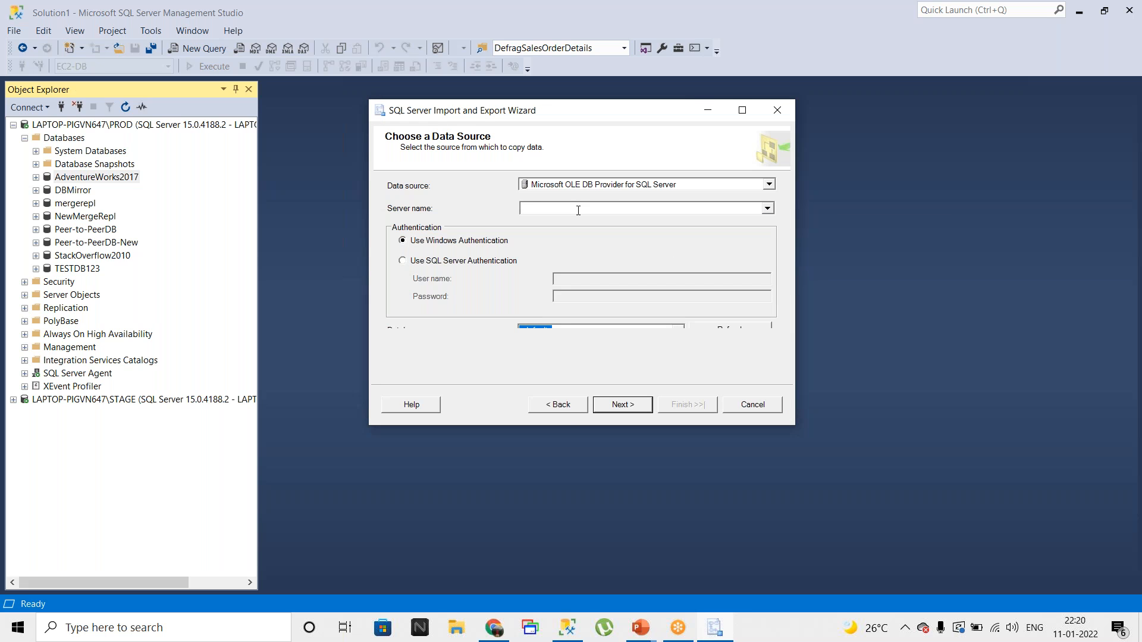
key(ctrl+v)
- Enlarge the wizard, choose AdventureWorks2017 as source database, try SQL Server Authentication but keep Windows Authentication, and continue to the destination page
drag(794, 425, 979, 502)
click(861, 331)
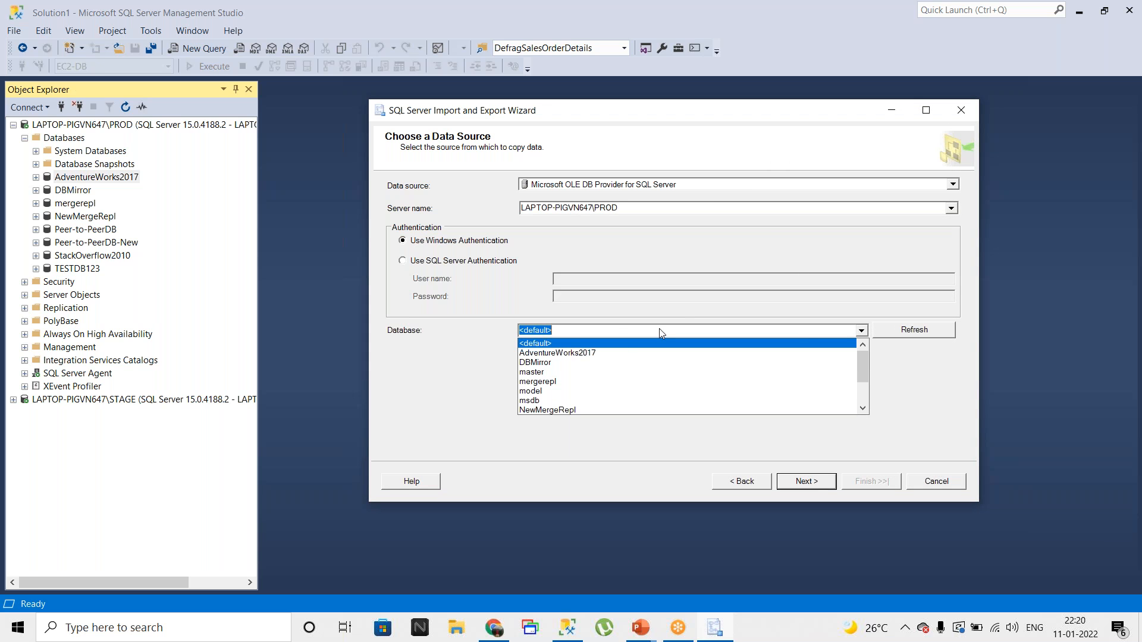
click(605, 355)
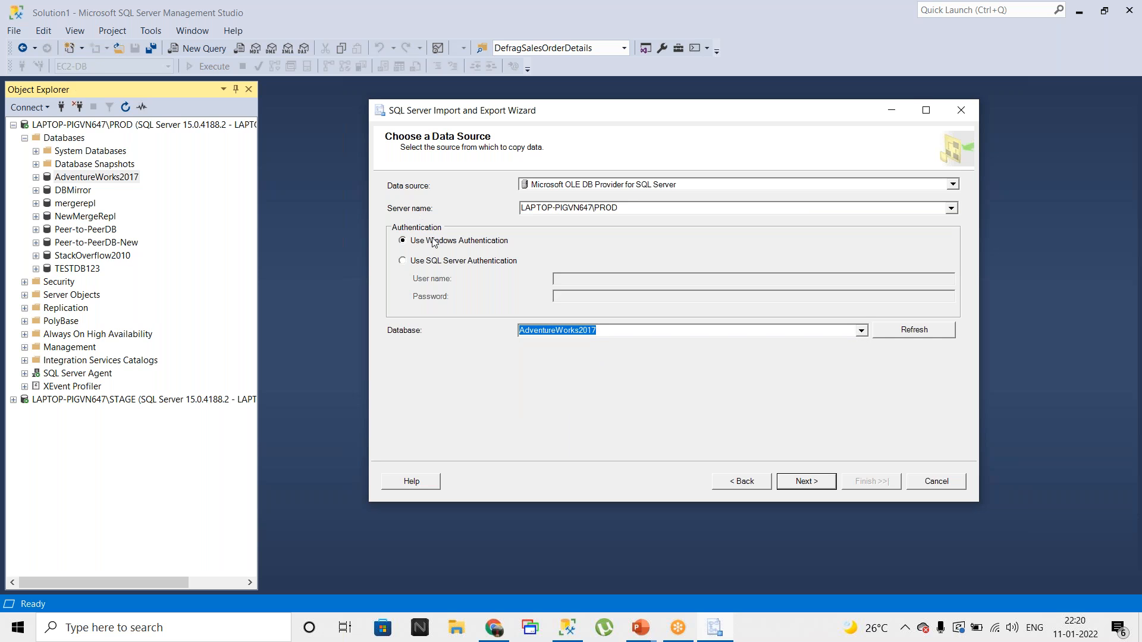
click(433, 262)
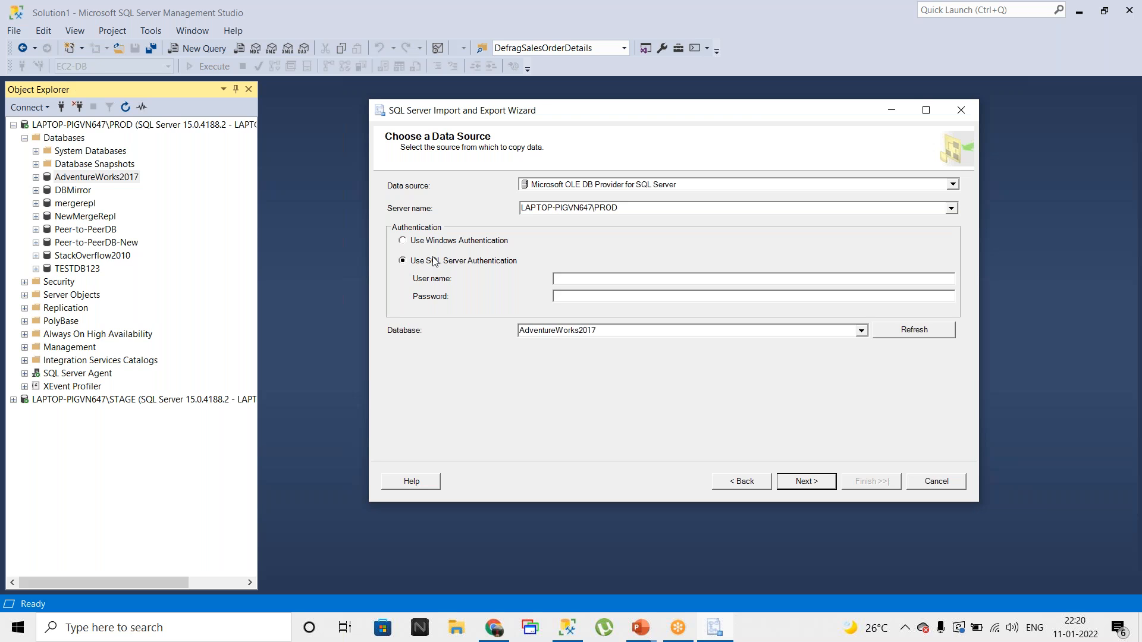
click(433, 242)
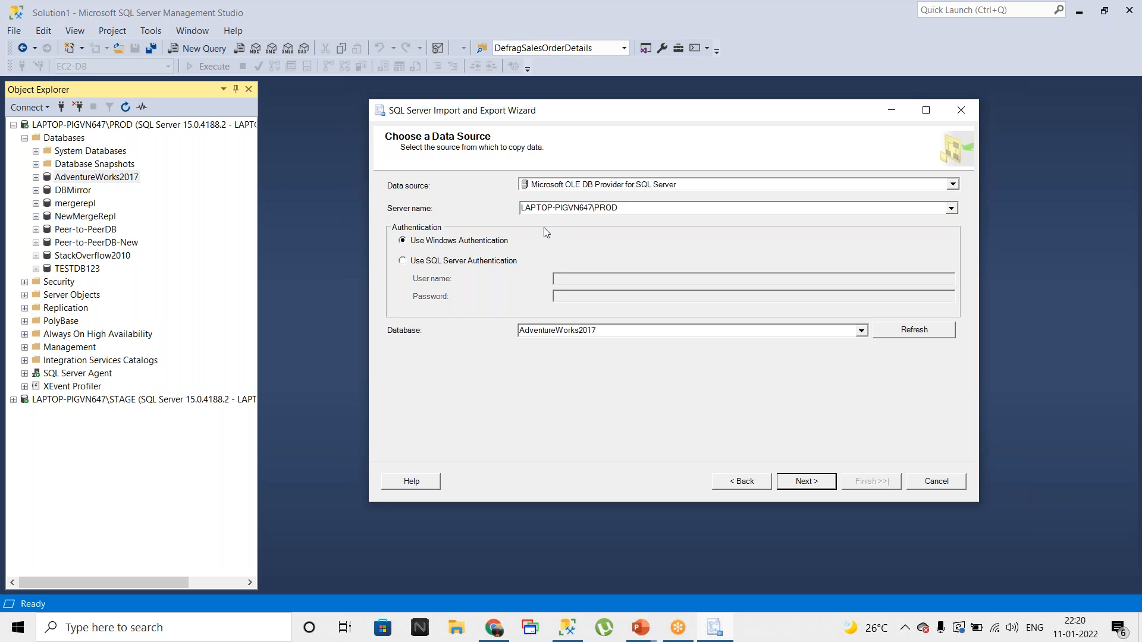
click(800, 479)
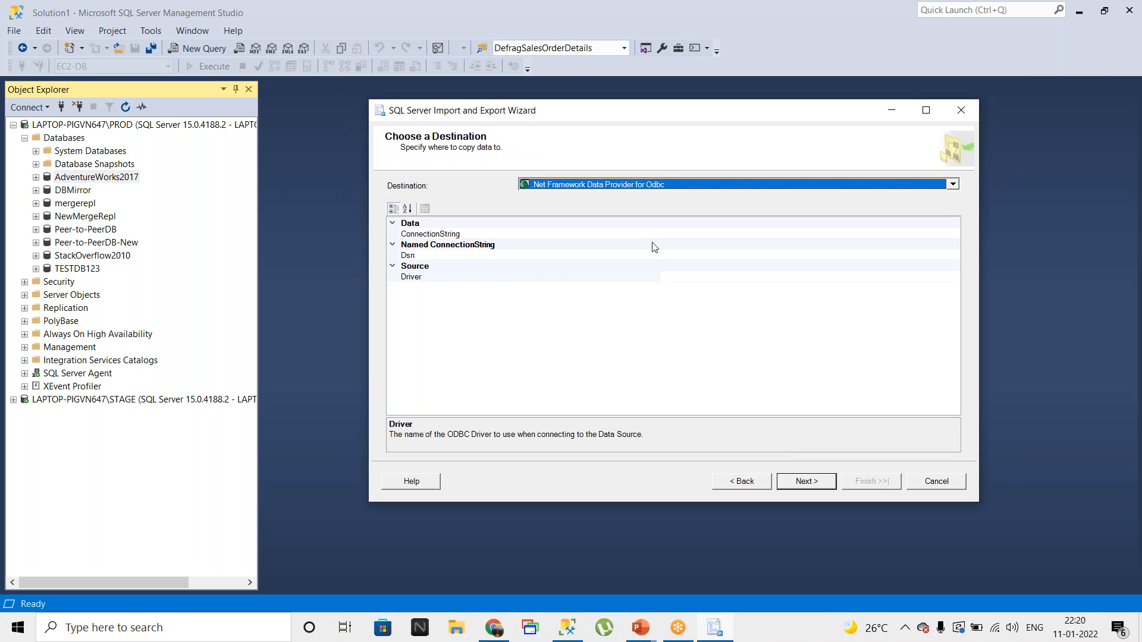
- Choose SQL Server Native Client 11.0 as the destination provider
click(892, 185)
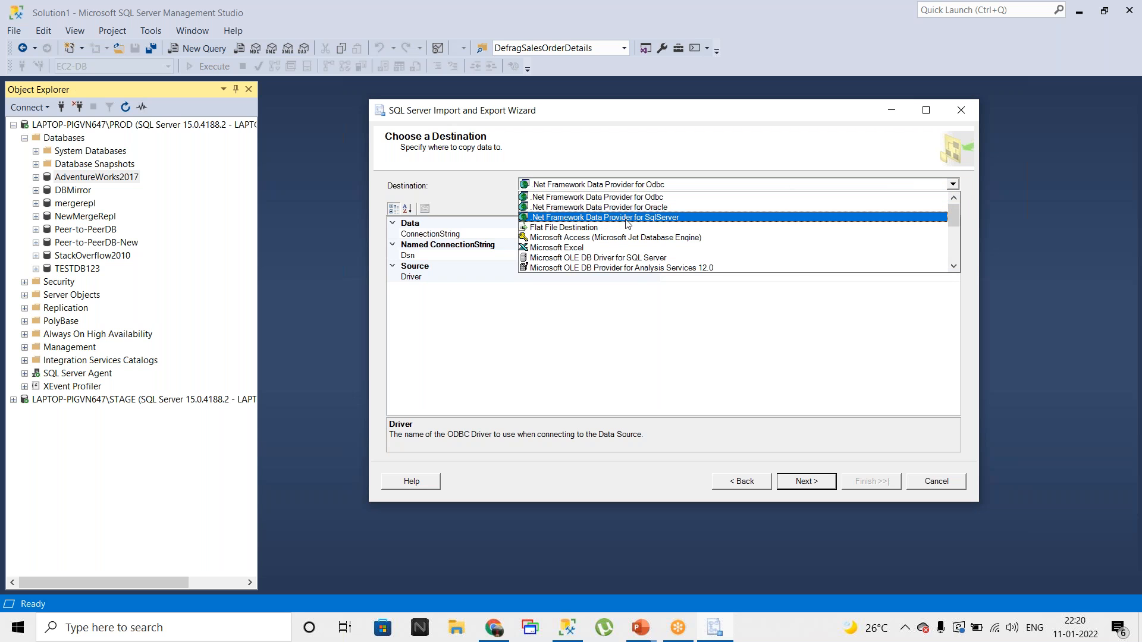
scroll(625, 223, down, 3)
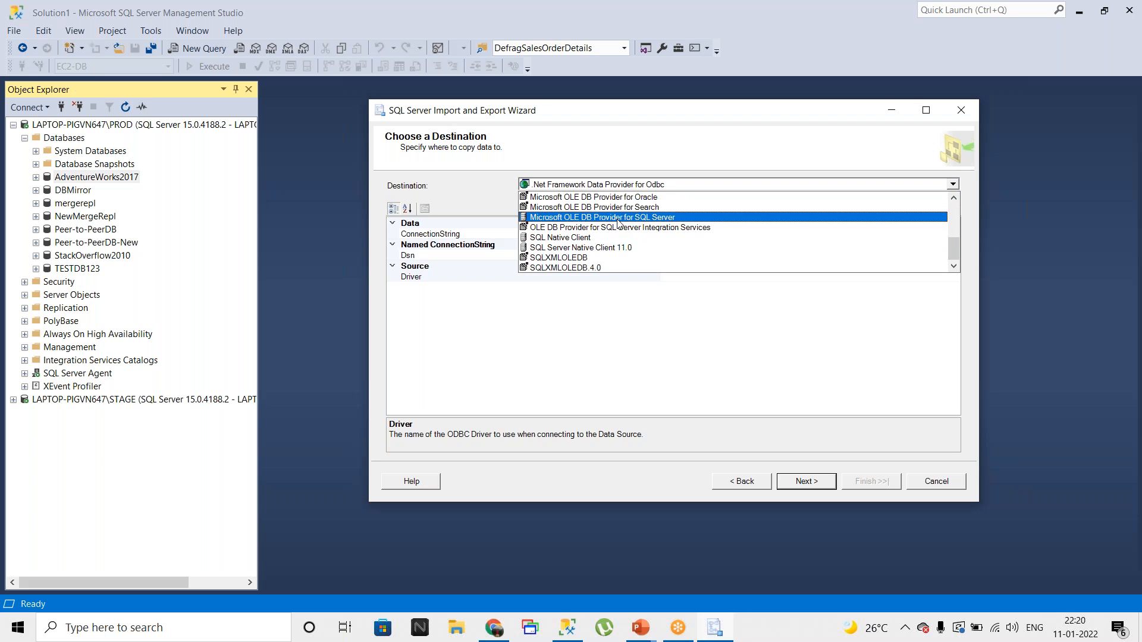
click(557, 248)
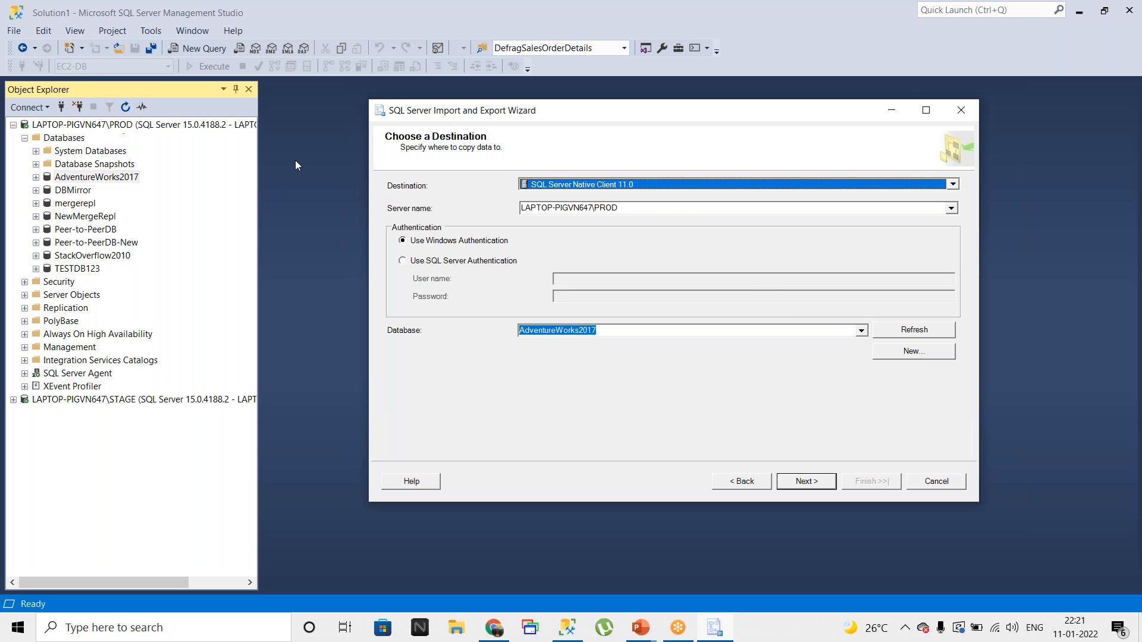
- Copy the STAGE instance name from the server connection dialog and set the destination server name to LAPTOP-PIGVN647\STAGE
click(63, 107)
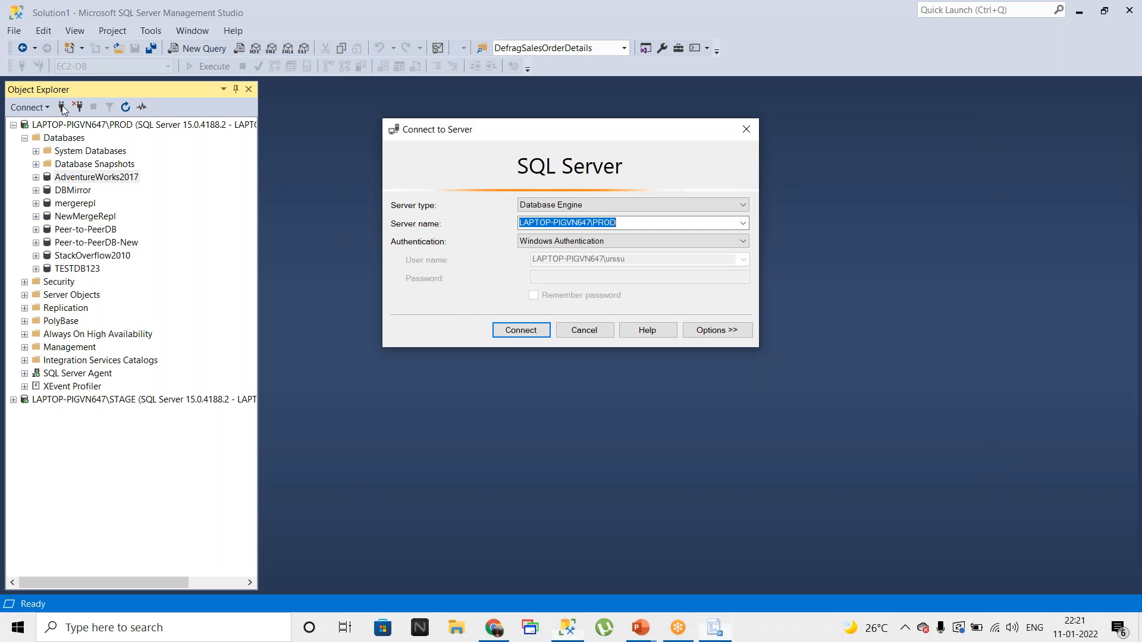
click(743, 223)
click(684, 235)
key(ctrl+c)
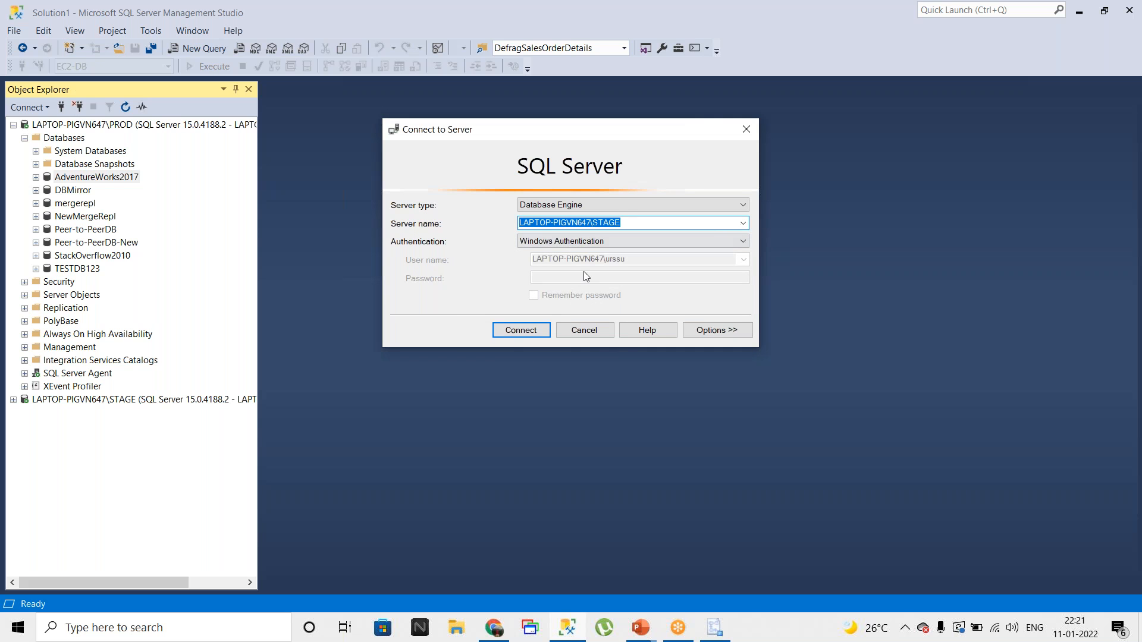
click(588, 331)
click(713, 628)
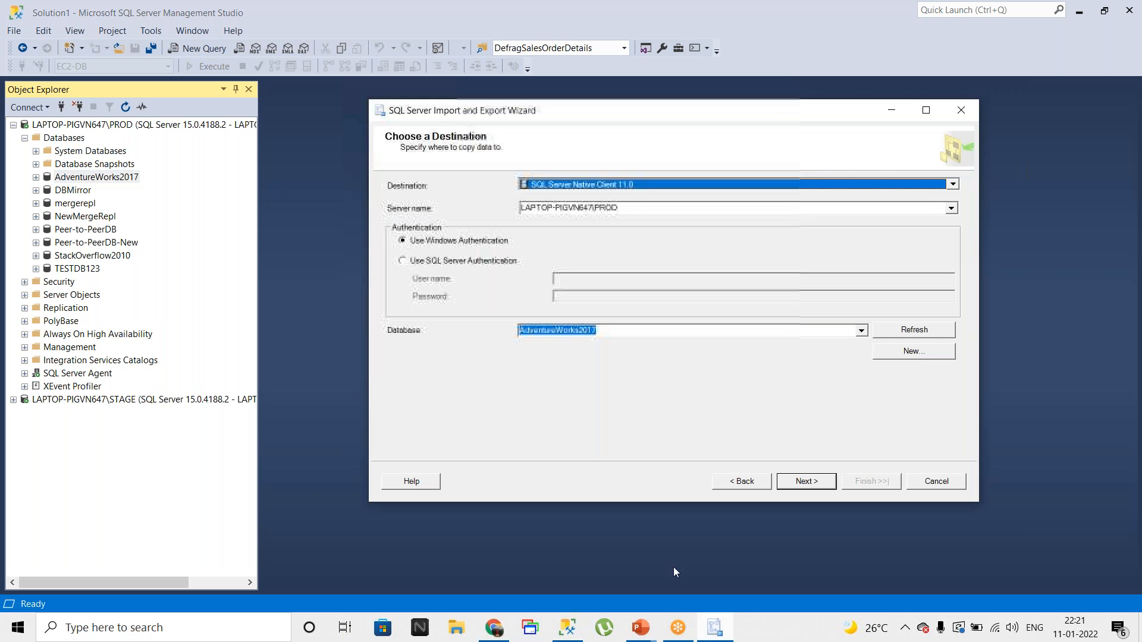
click(631, 207)
key(ctrl+v)
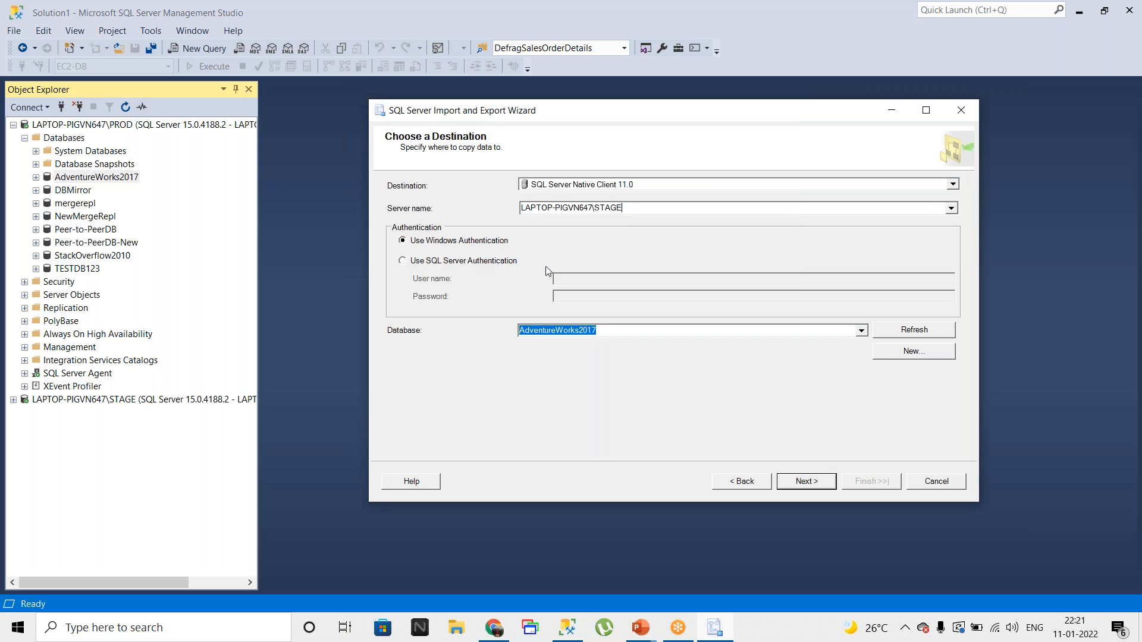
- Choose EC2-DB as the destination database and continue past the destination page
click(861, 331)
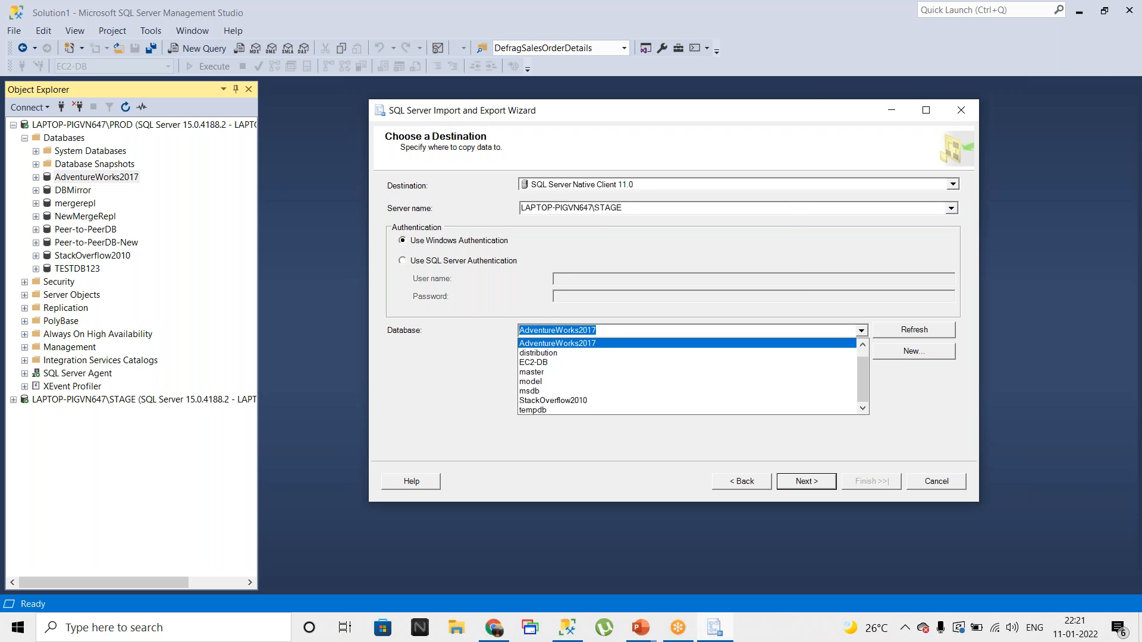
click(537, 363)
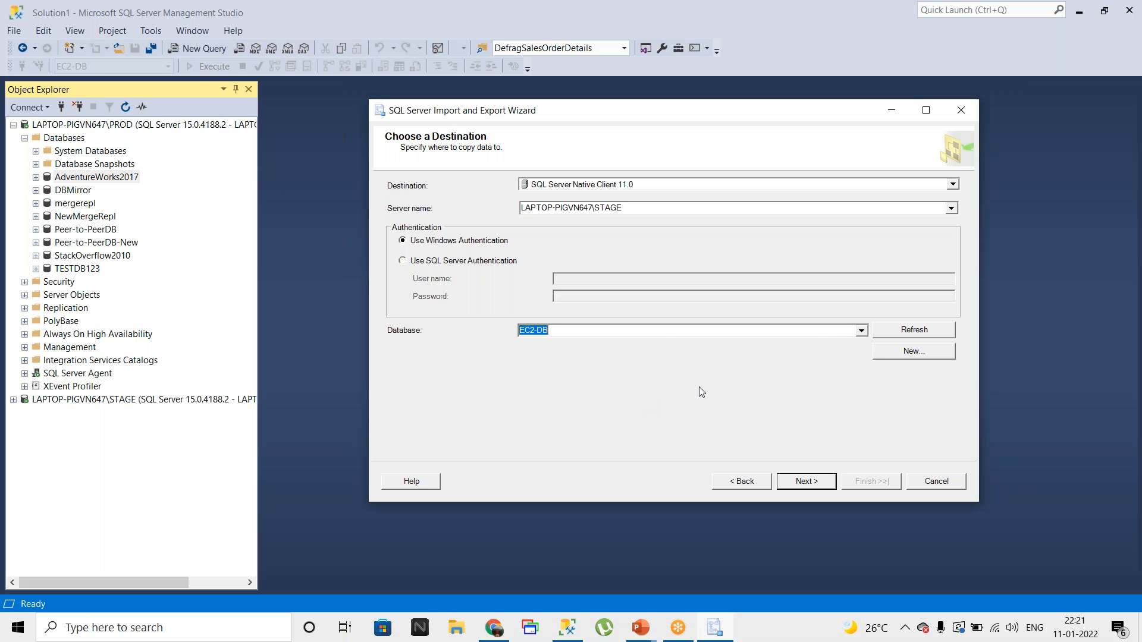
click(826, 488)
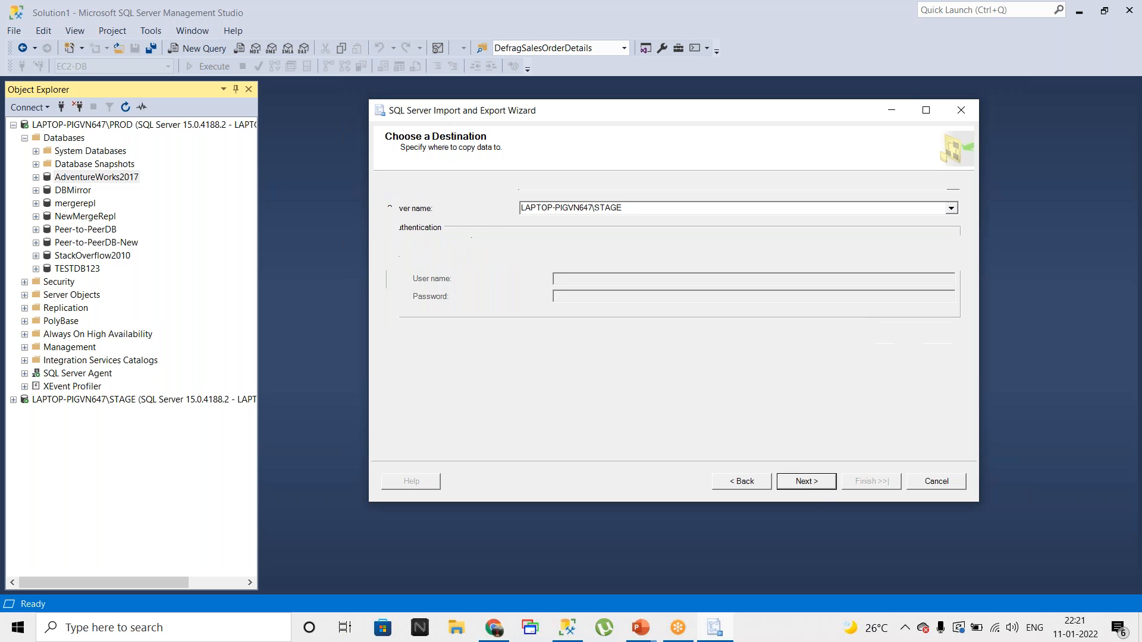
- Return to the destination page and look through the available destination types, such as flat file, Excel and Oracle, without changing the selection
click(747, 489)
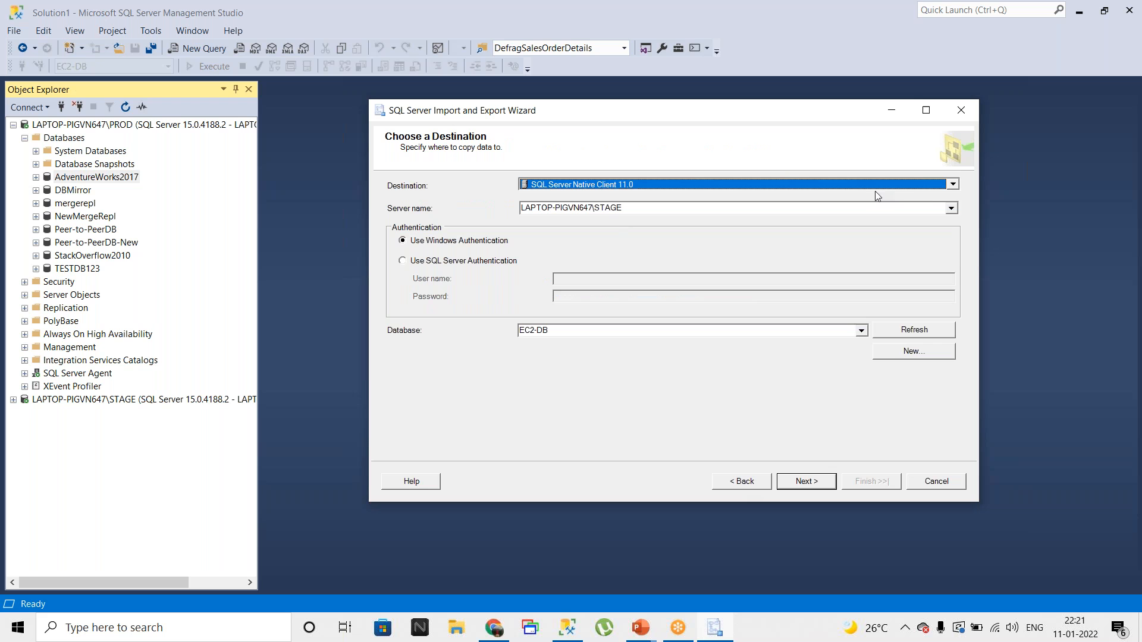
click(953, 186)
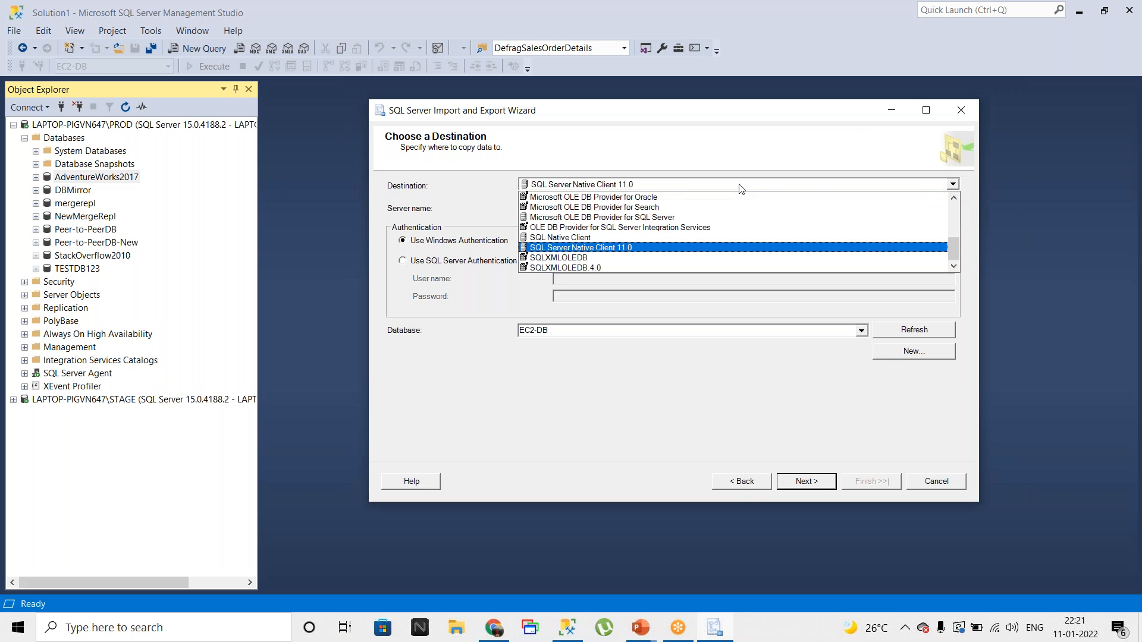
scroll(605, 216, up, 4)
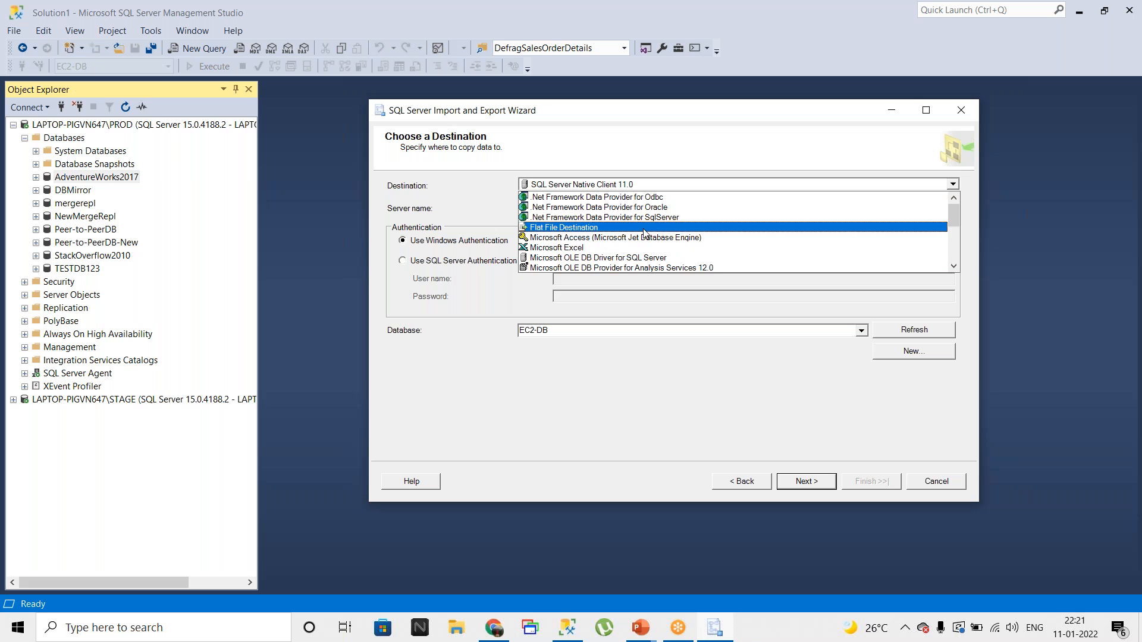
scroll(645, 232, down, 3)
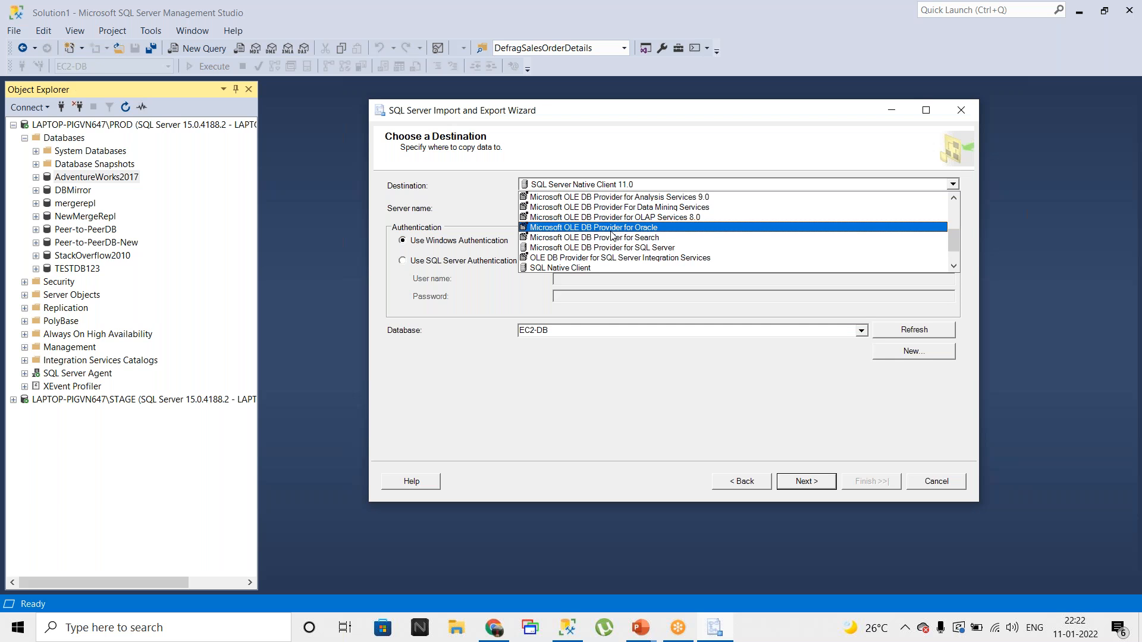
scroll(595, 256, down, 1)
click(675, 374)
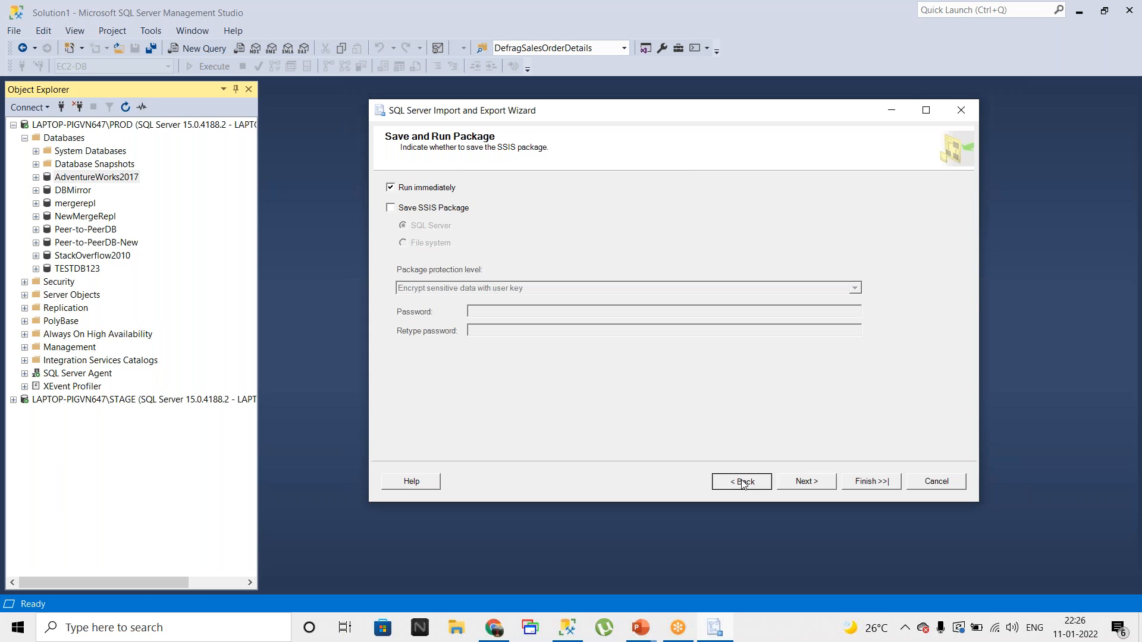
- Return to the source tables page and preview the data of dbo.AWBuildVersion and Person.Address
click(746, 481)
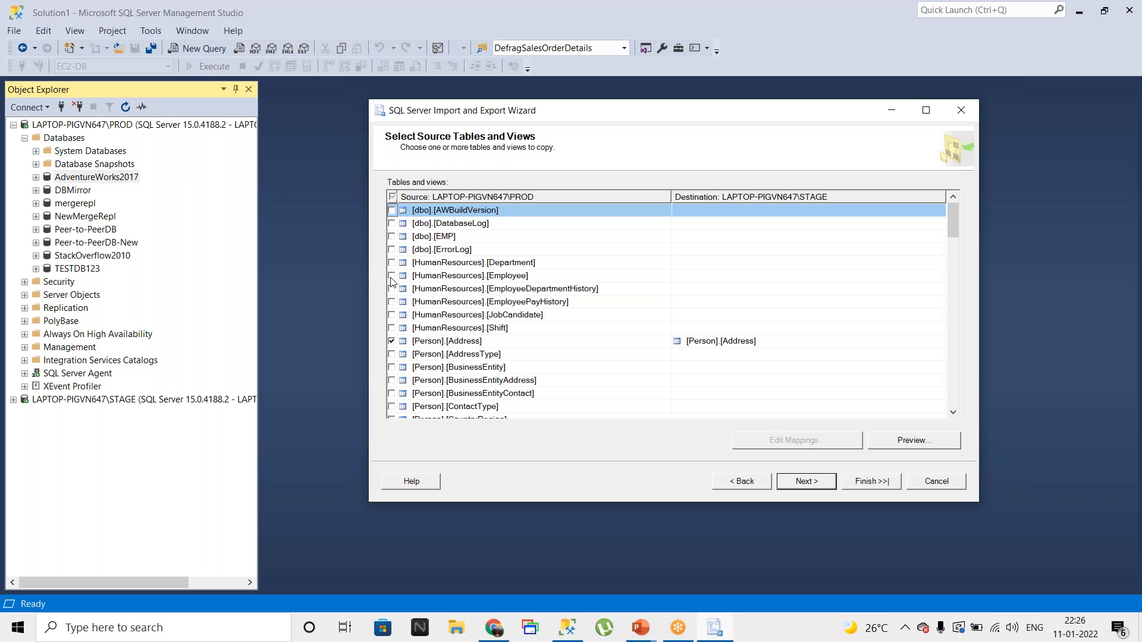
click(910, 443)
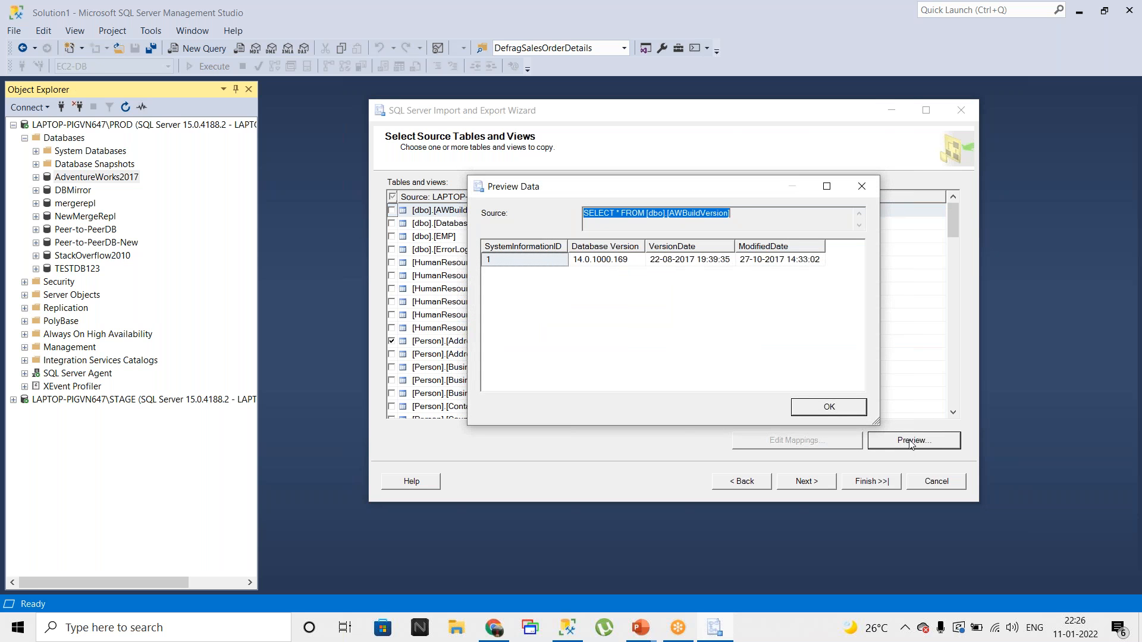
click(864, 406)
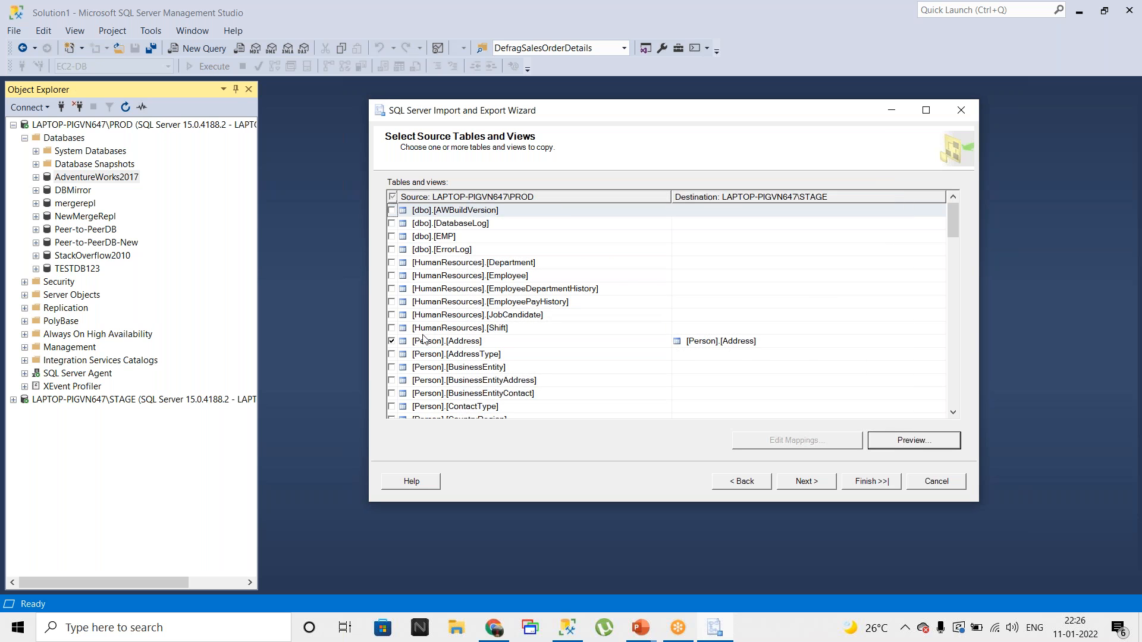
click(428, 343)
click(907, 441)
click(828, 407)
- Try to run the import of the selected tables immediately, without saving an SSIS package
click(807, 481)
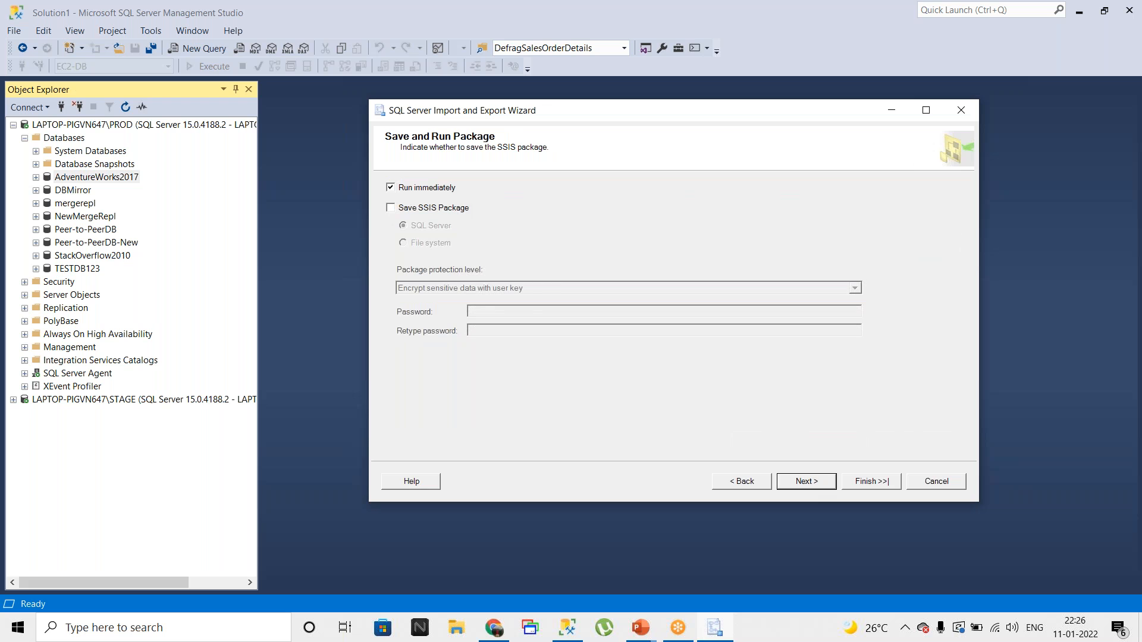
key(Return)
click(873, 482)
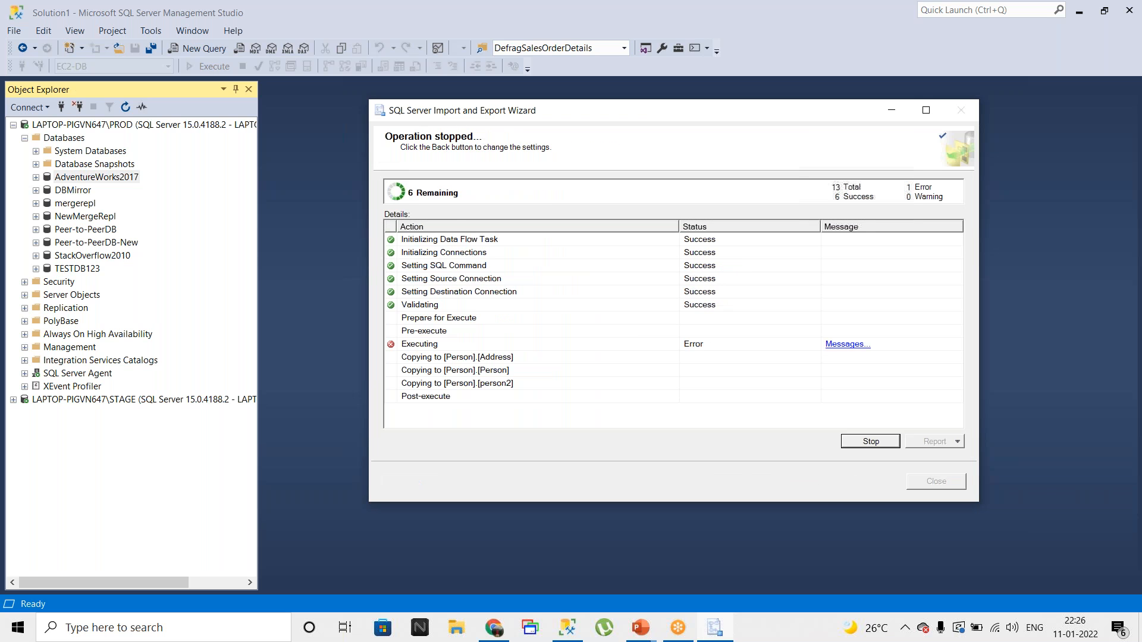
- Read the message report for the Executing action in an enlarged window and close the report
click(845, 345)
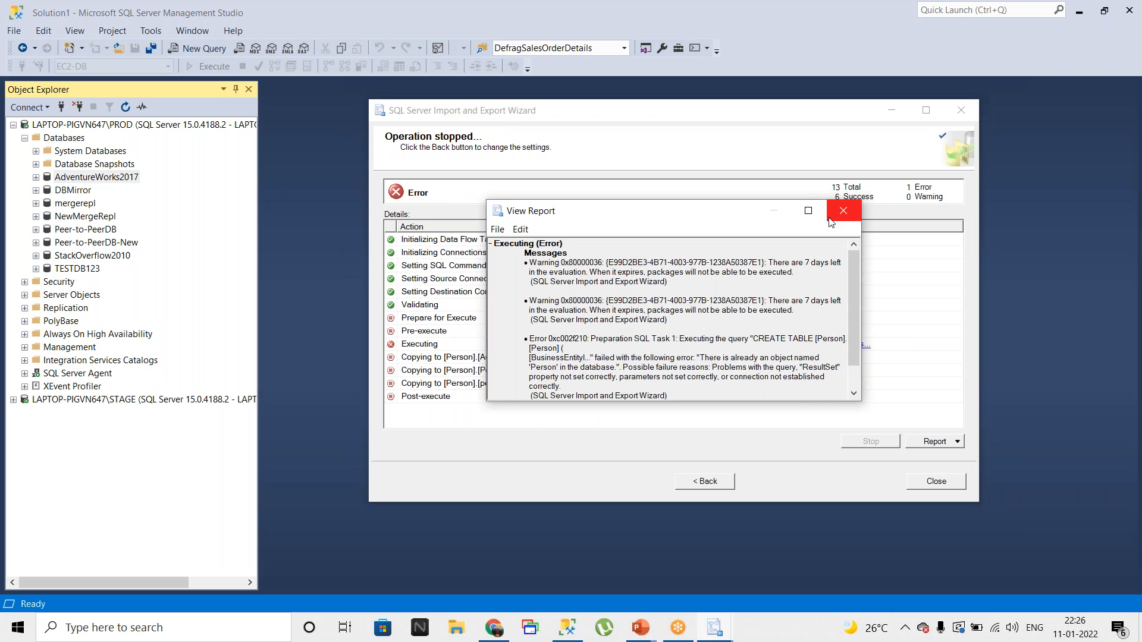
click(808, 210)
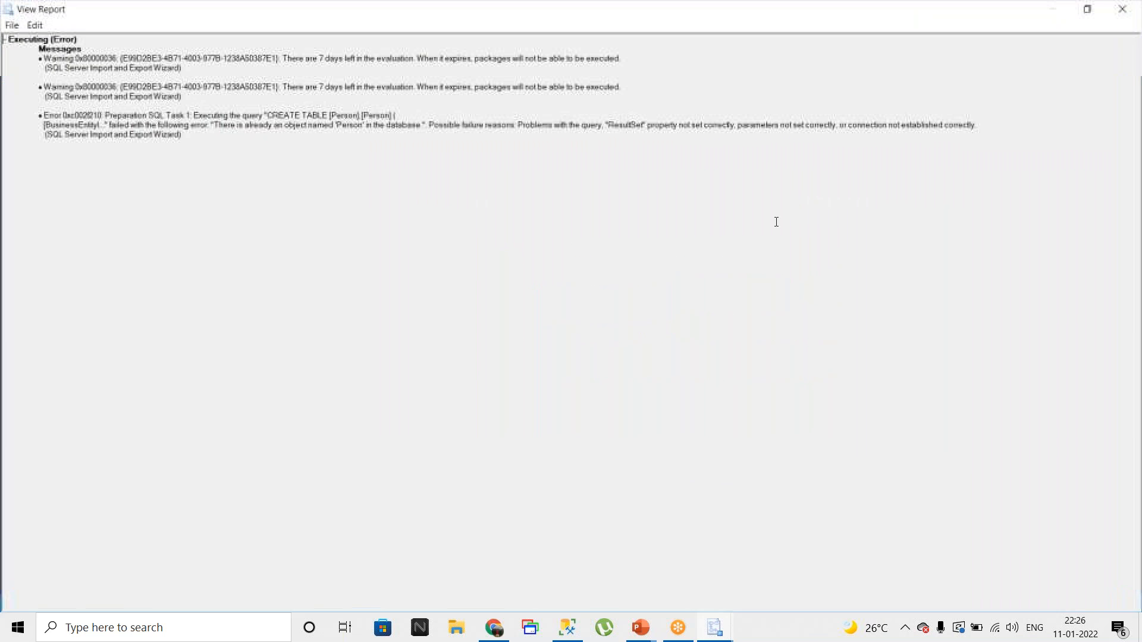
drag(566, 14, 503, 255)
click(668, 252)
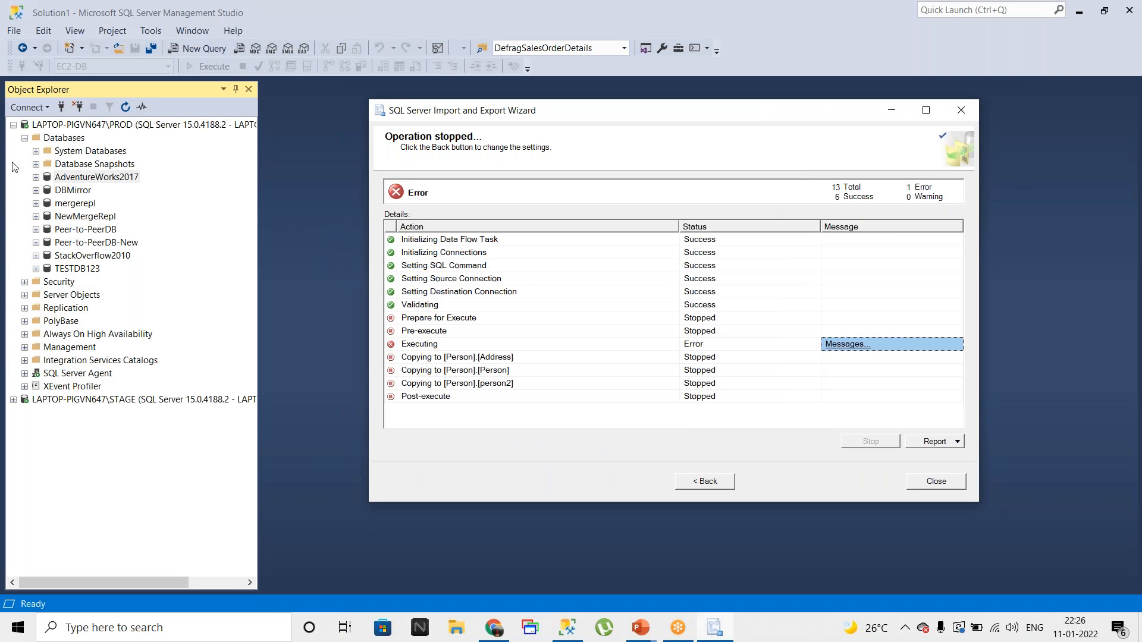
- Leave the wizard, refresh the EC2-DB database on the STAGE instance and expand its tables
key(Escape)
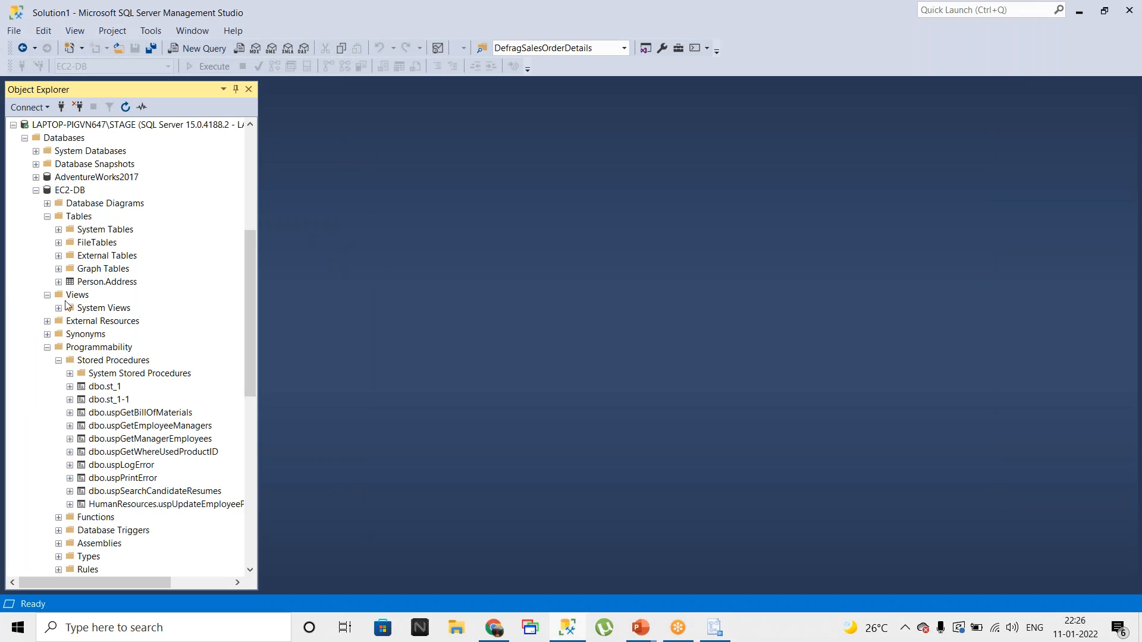
click(65, 191)
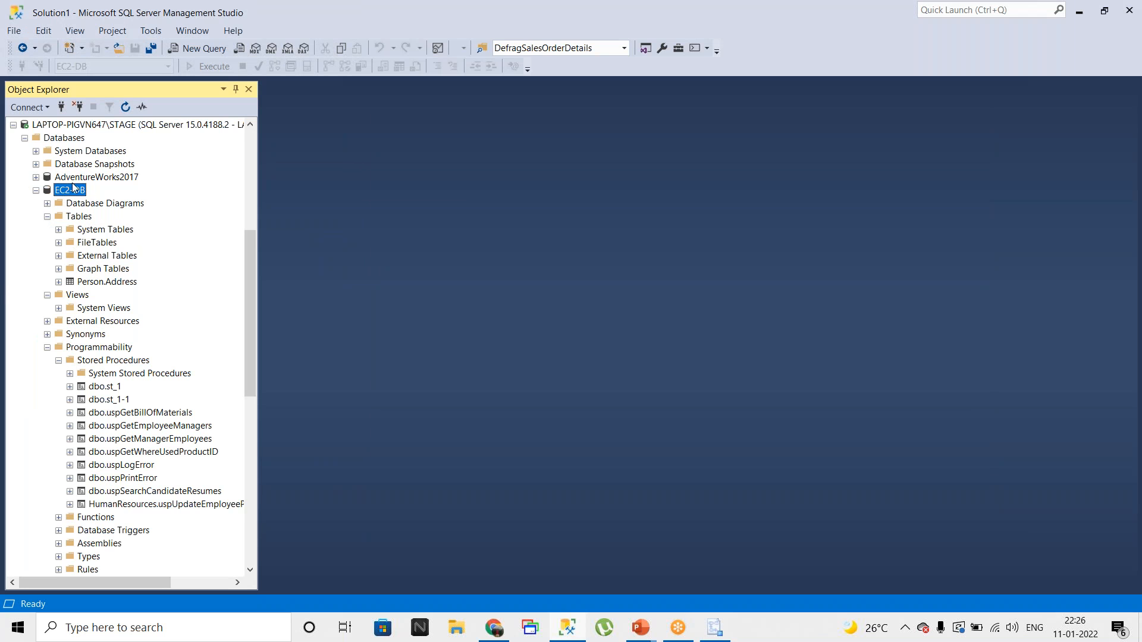
click(125, 106)
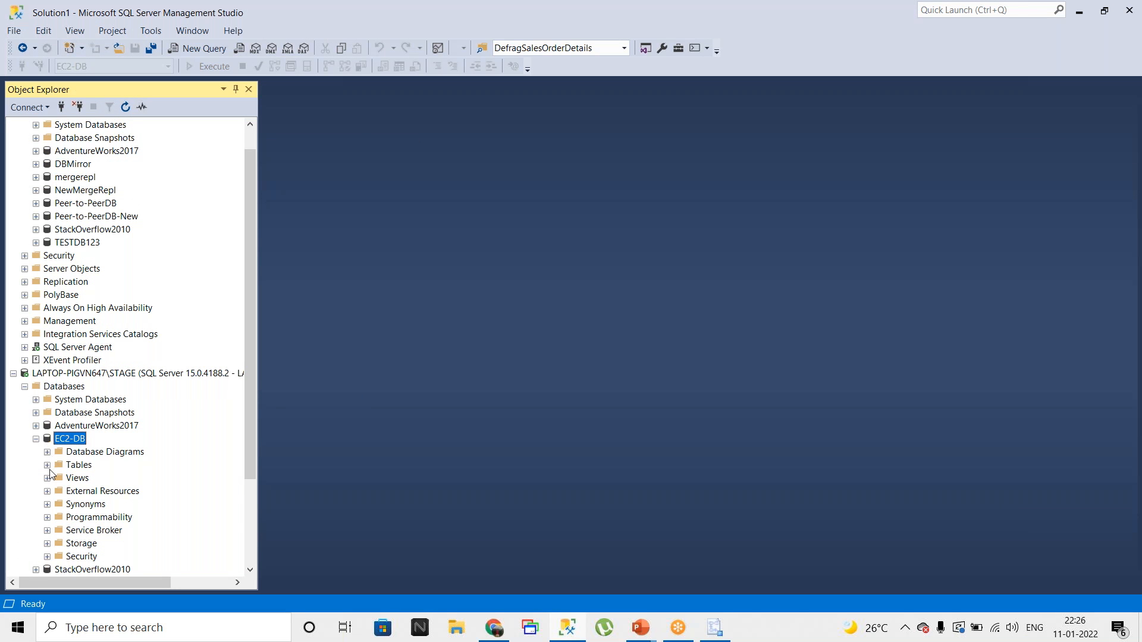
click(48, 465)
scroll(107, 458, down, 3)
- Delete the Person.person2 and Person.Person tables from EC2-DB on STAGE
click(107, 452)
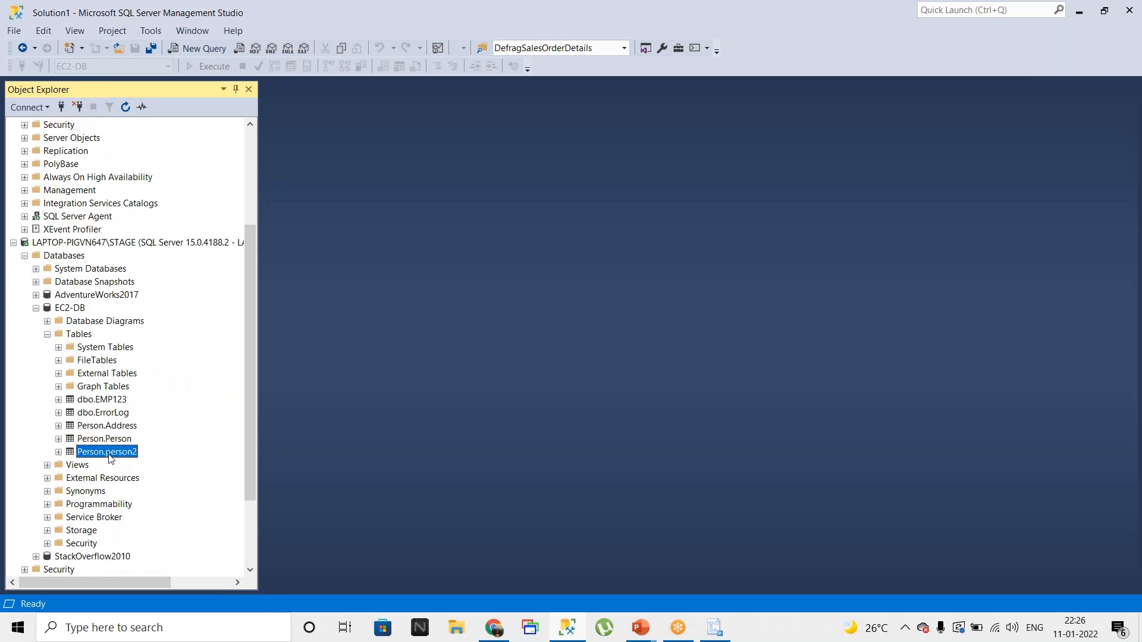
right_click(109, 458)
click(137, 571)
click(746, 529)
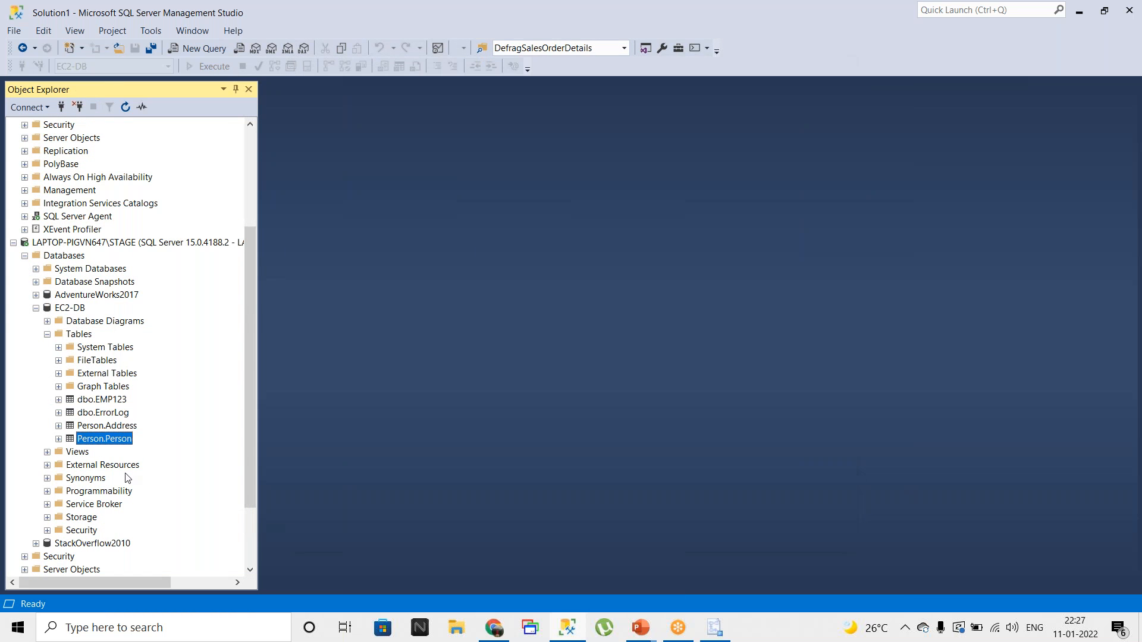
right_click(113, 440)
click(146, 573)
click(745, 528)
- Delete the Person.Address, dbo.ErrorLog and dbo.EMP123 tables from EC2-DB on STAGE
right_click(108, 427)
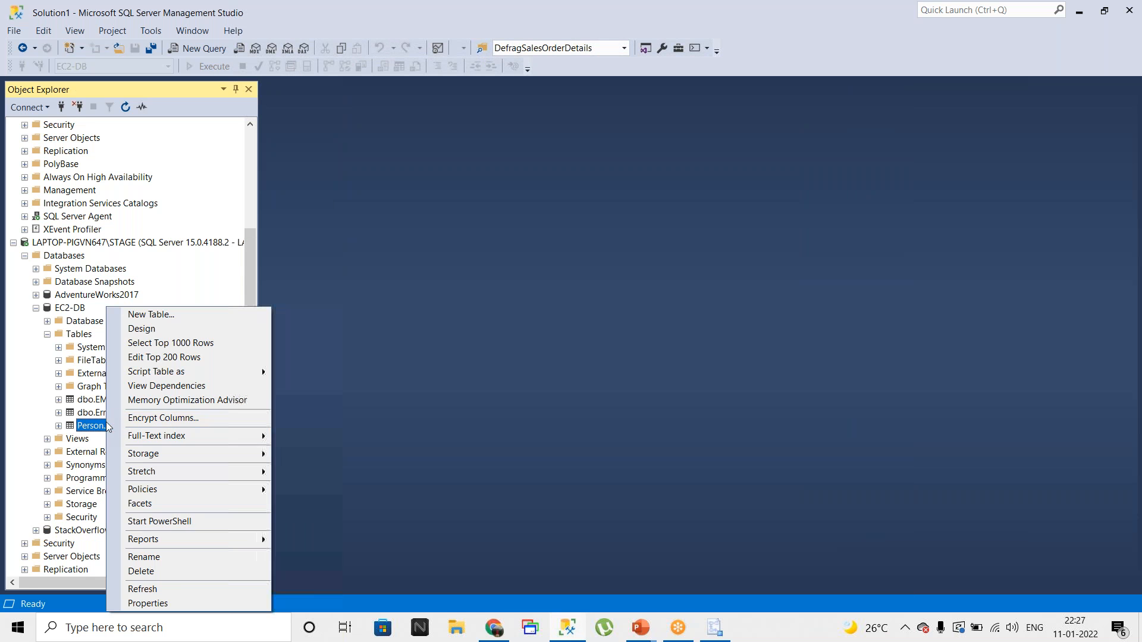
click(143, 570)
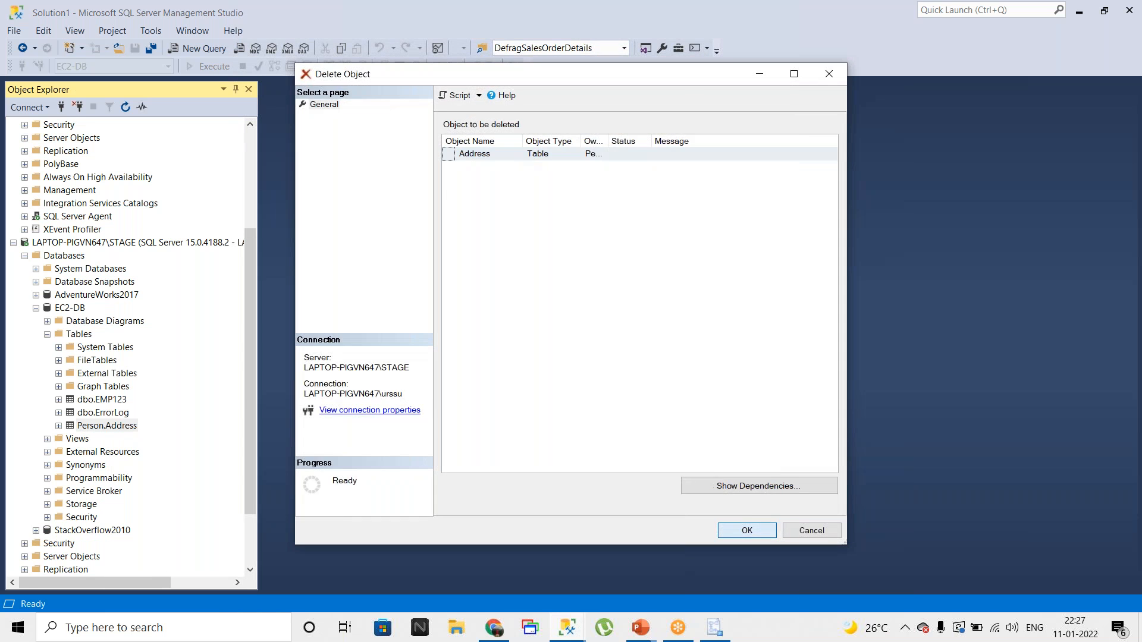
key(Return)
right_click(107, 414)
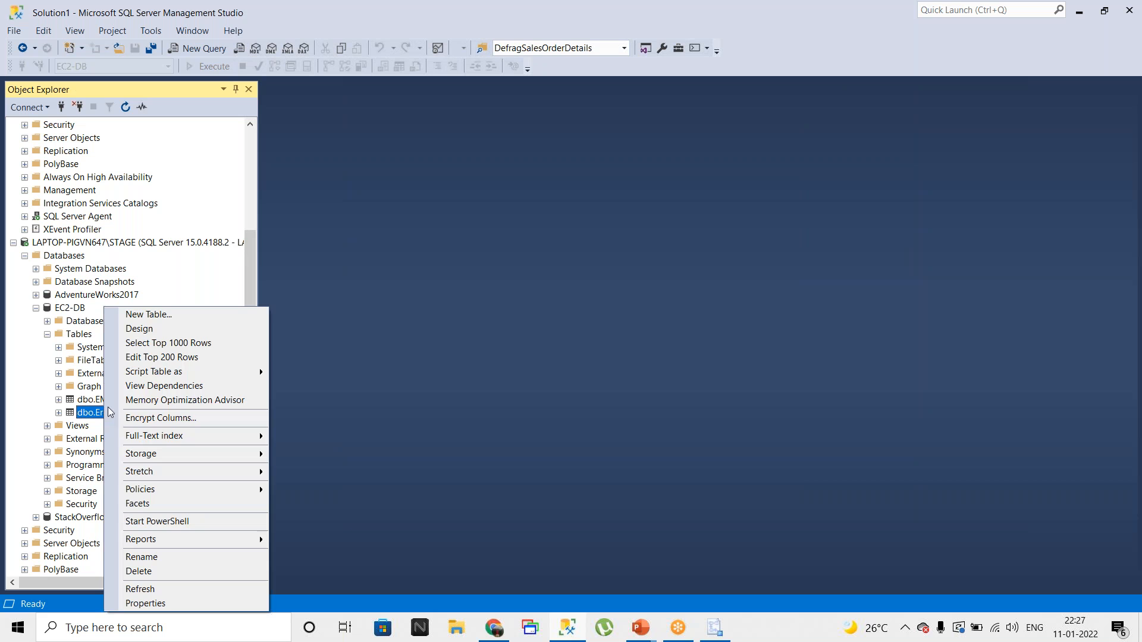
click(141, 573)
key(Return)
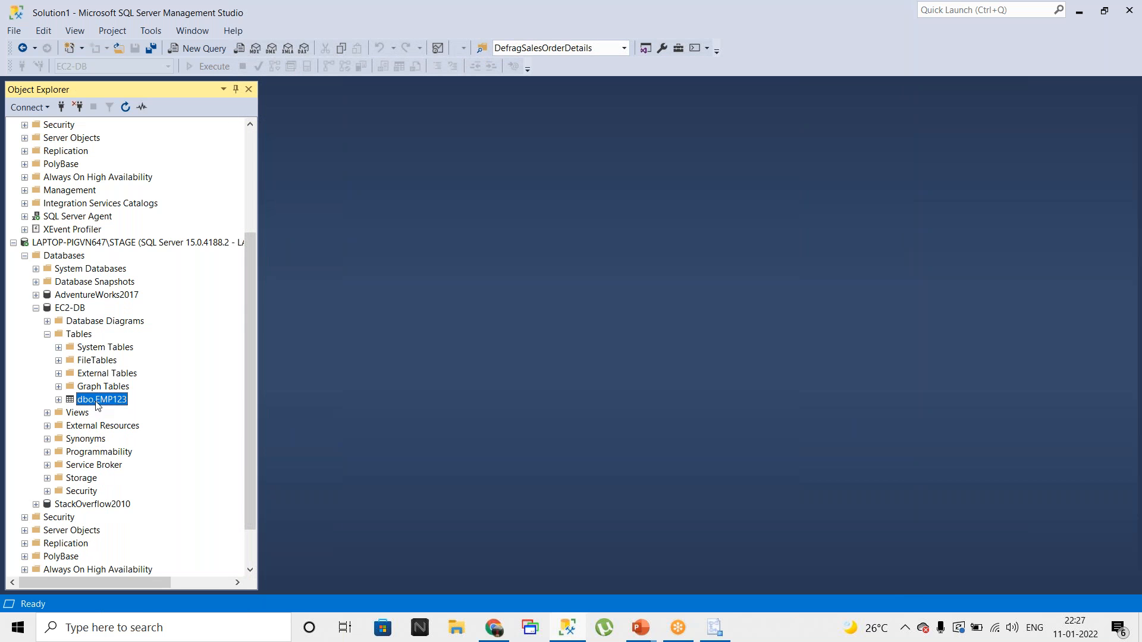
right_click(95, 400)
click(140, 570)
click(730, 533)
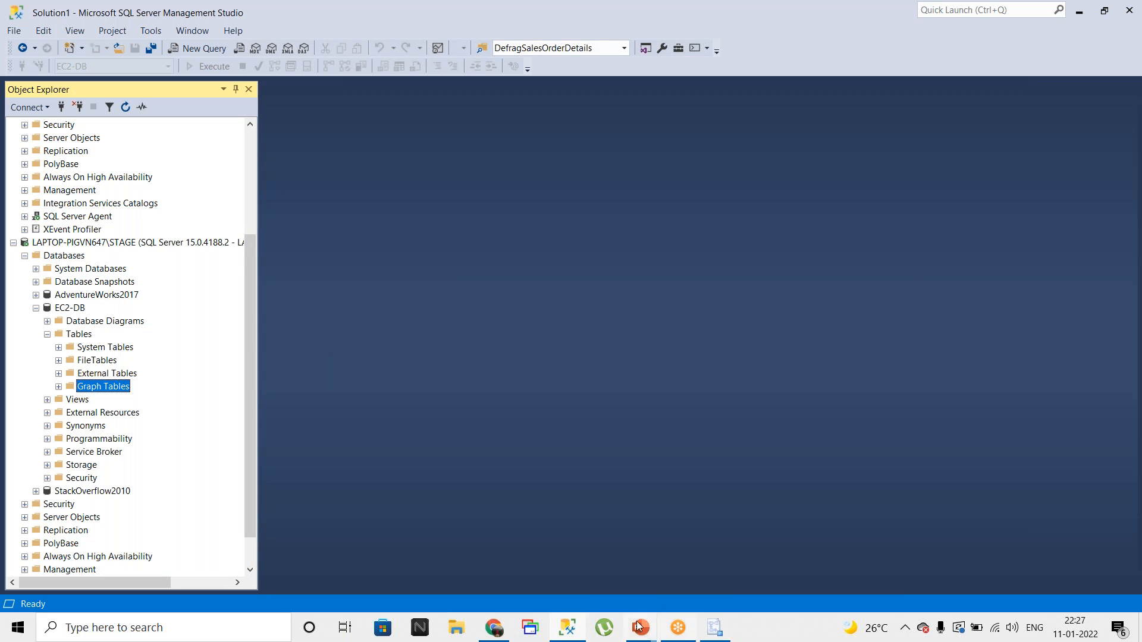
- Return to the wizard and review the destination server name and the Windows and SQL Server authentication options, keeping Windows Authentication
click(714, 628)
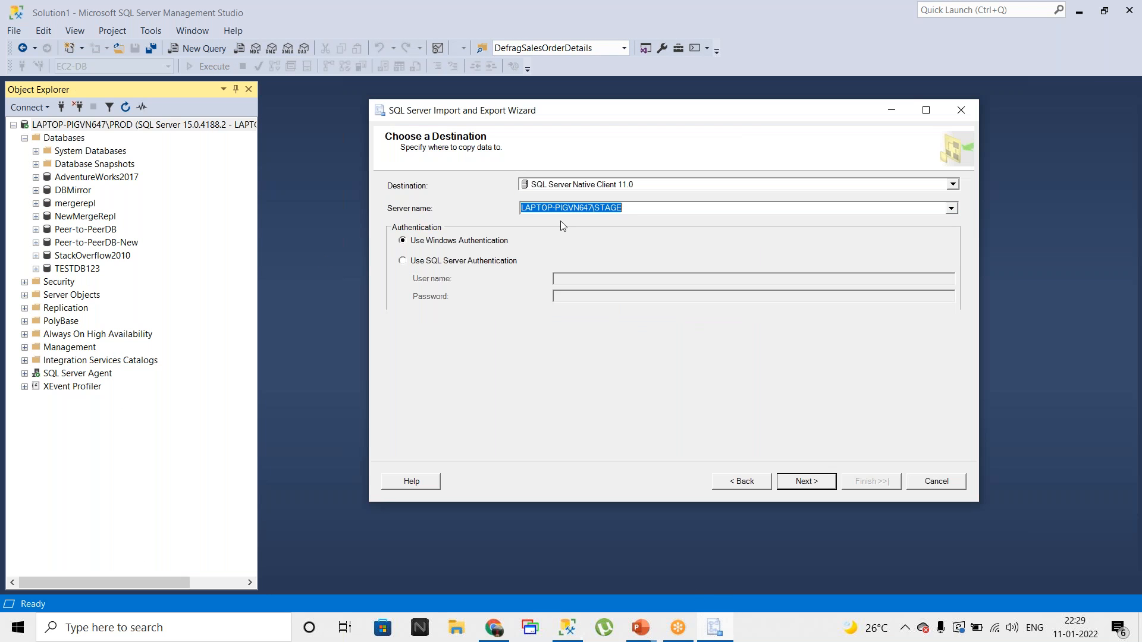
click(645, 210)
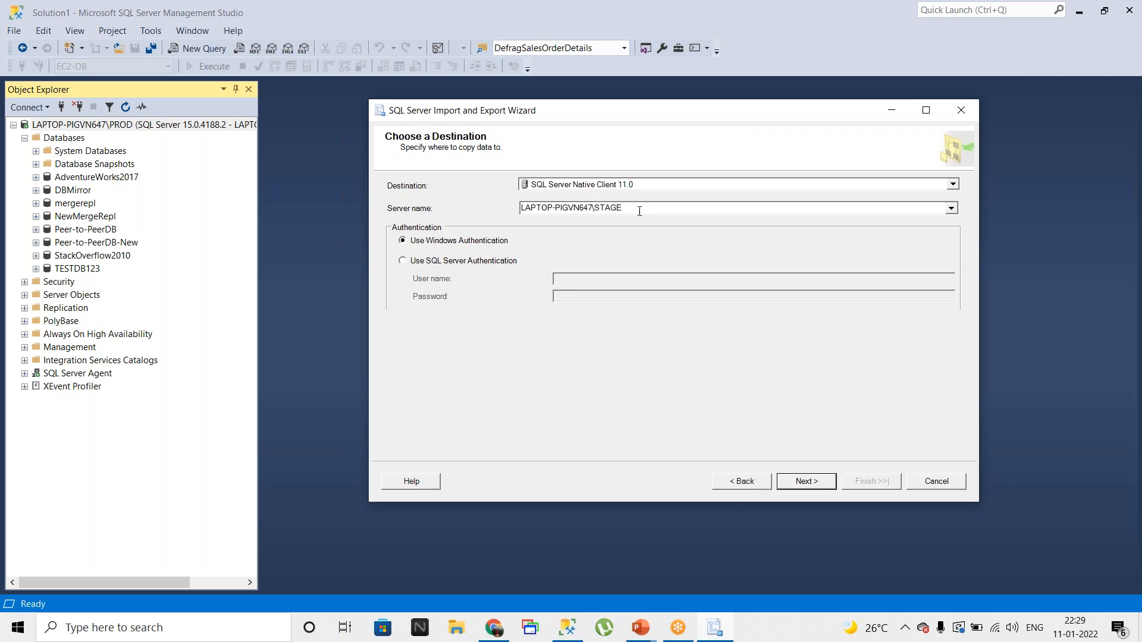
drag(639, 211, 518, 210)
key(Return)
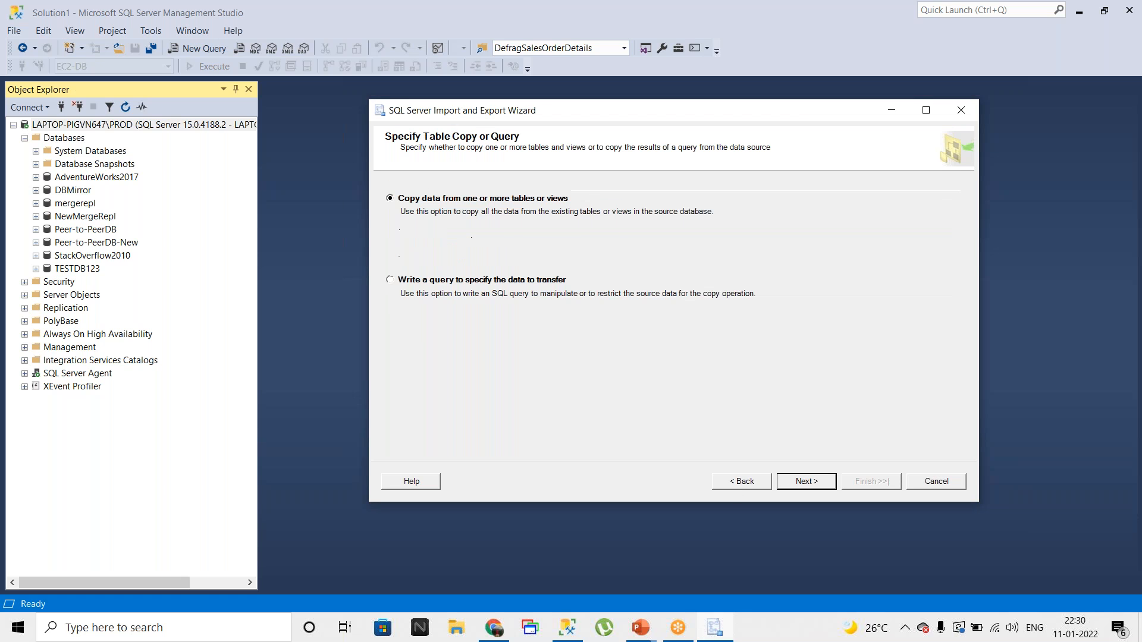
click(727, 483)
click(418, 266)
click(420, 245)
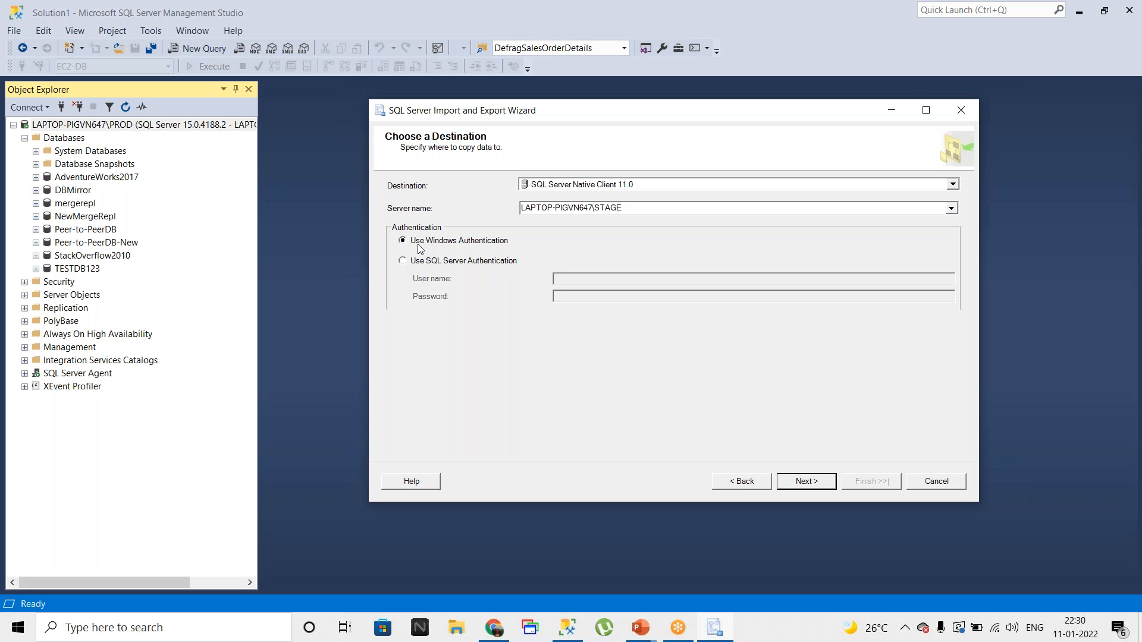
- Cancel the Import and Export Wizard and dismiss the server connection dialog
click(952, 482)
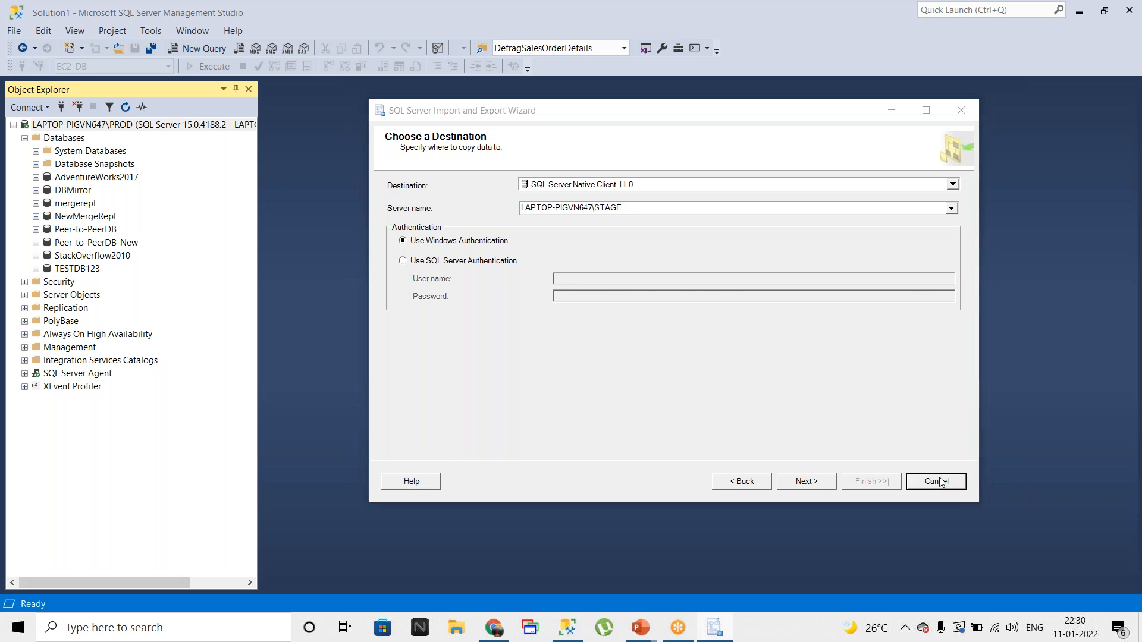
click(808, 332)
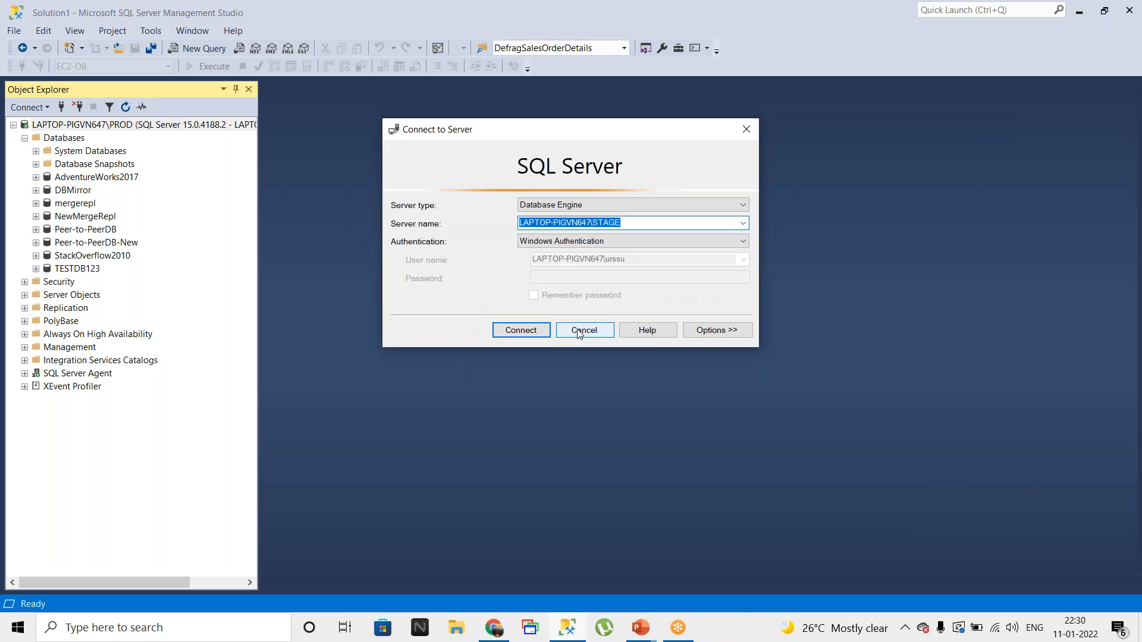
click(562, 333)
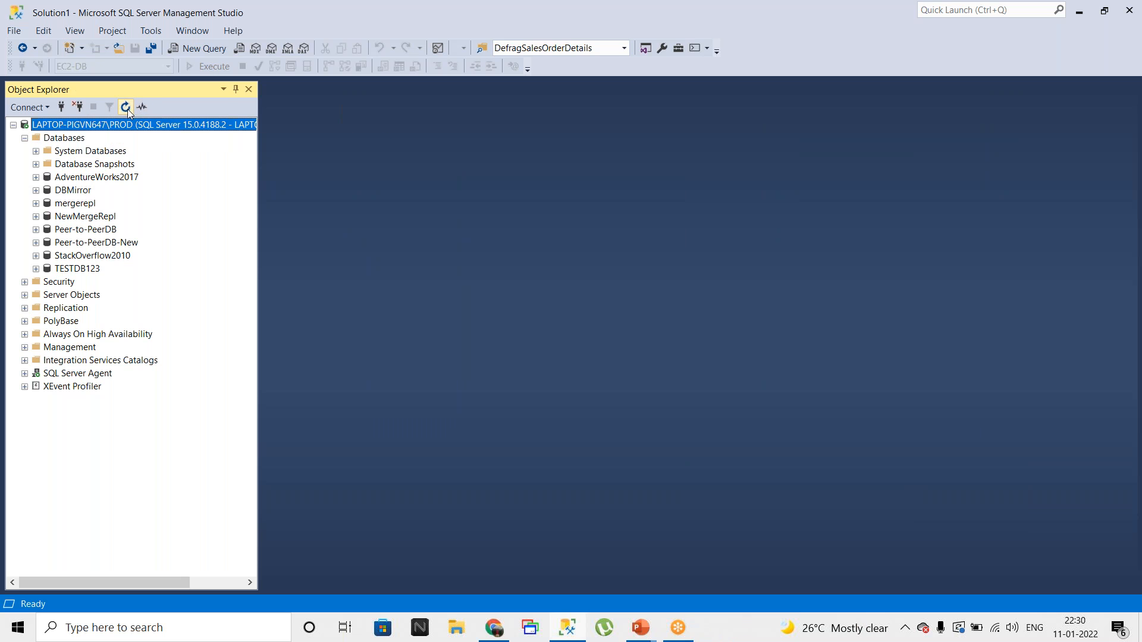
- Refresh the PROD instance, start Import Data for AdventureWorks2017 and continue past the wizard's welcome page
click(126, 108)
right_click(81, 176)
mouse_move(153, 226)
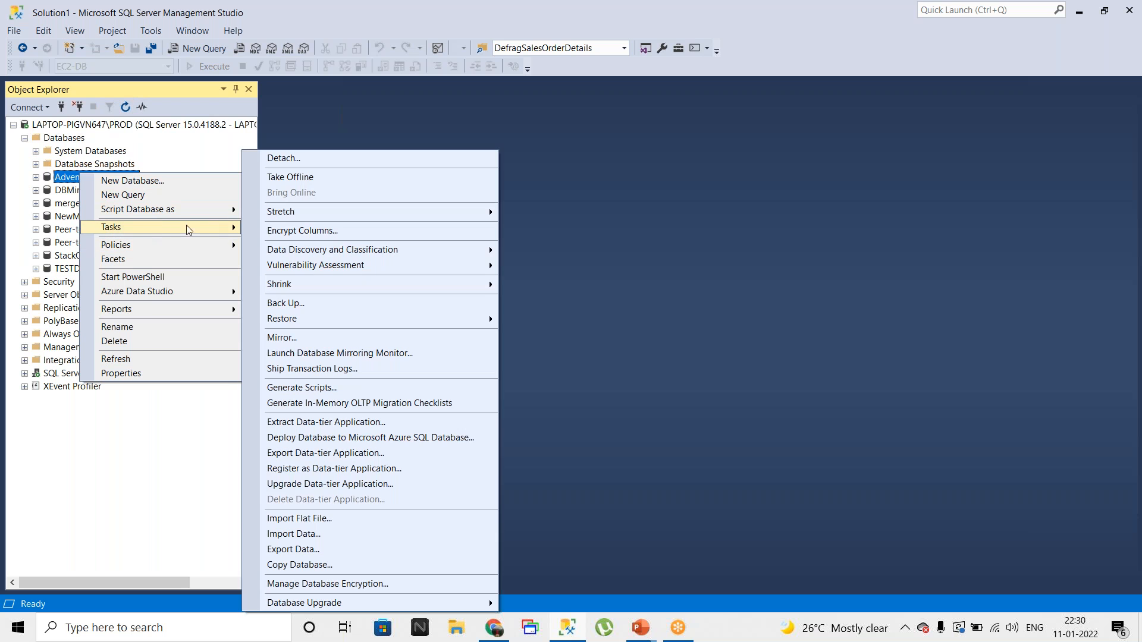
click(295, 534)
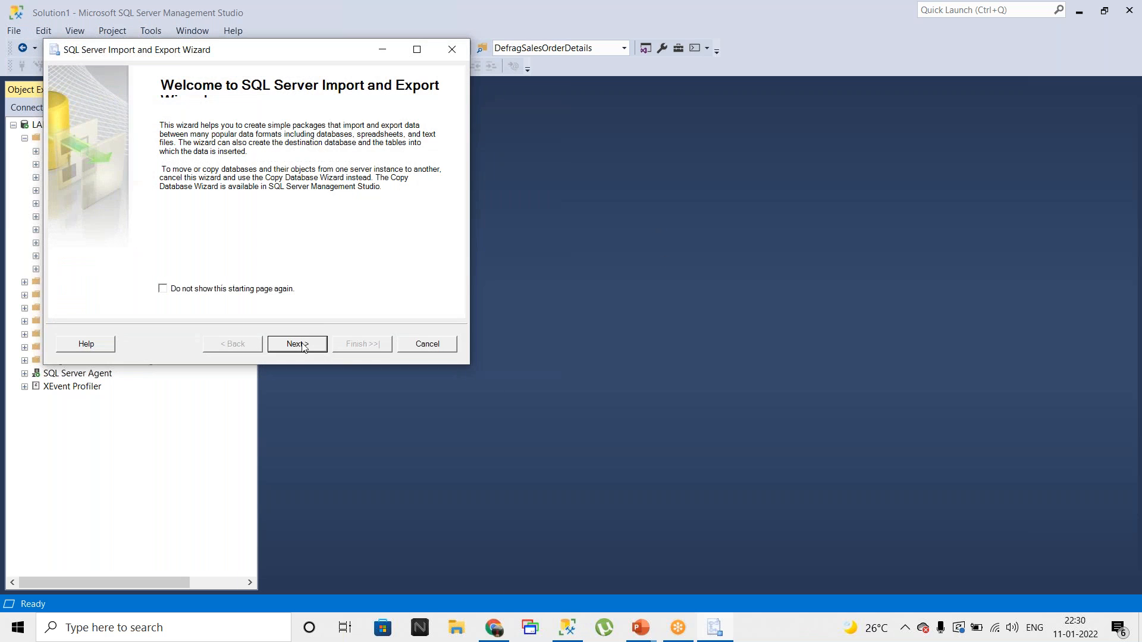
click(302, 344)
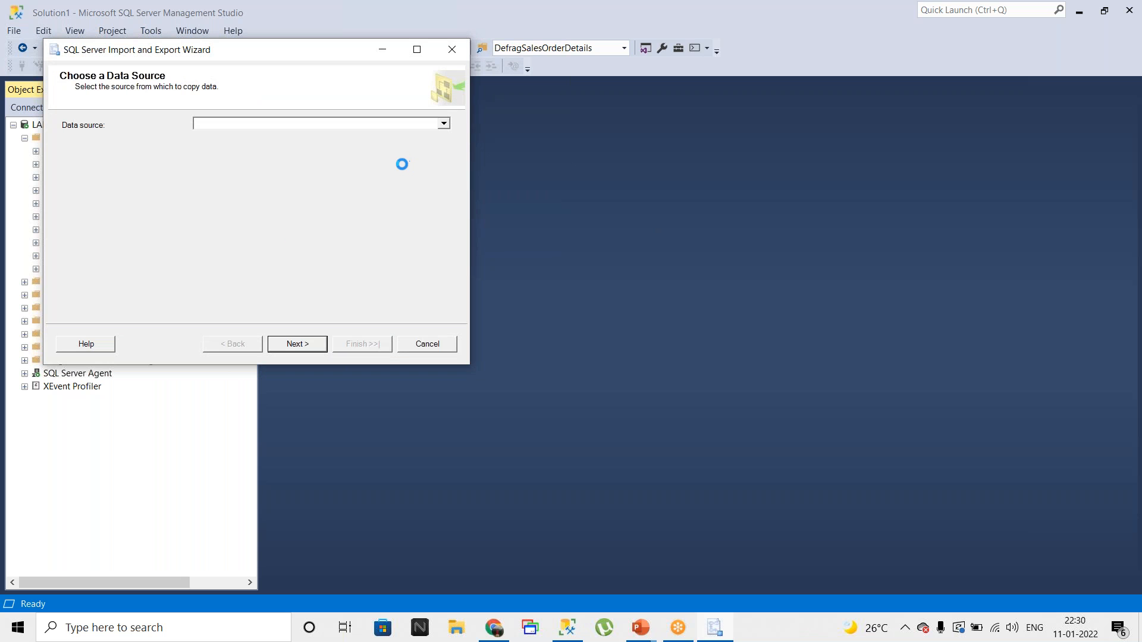
- Choose SQL Server Native Client 11.0 as the data source
click(446, 123)
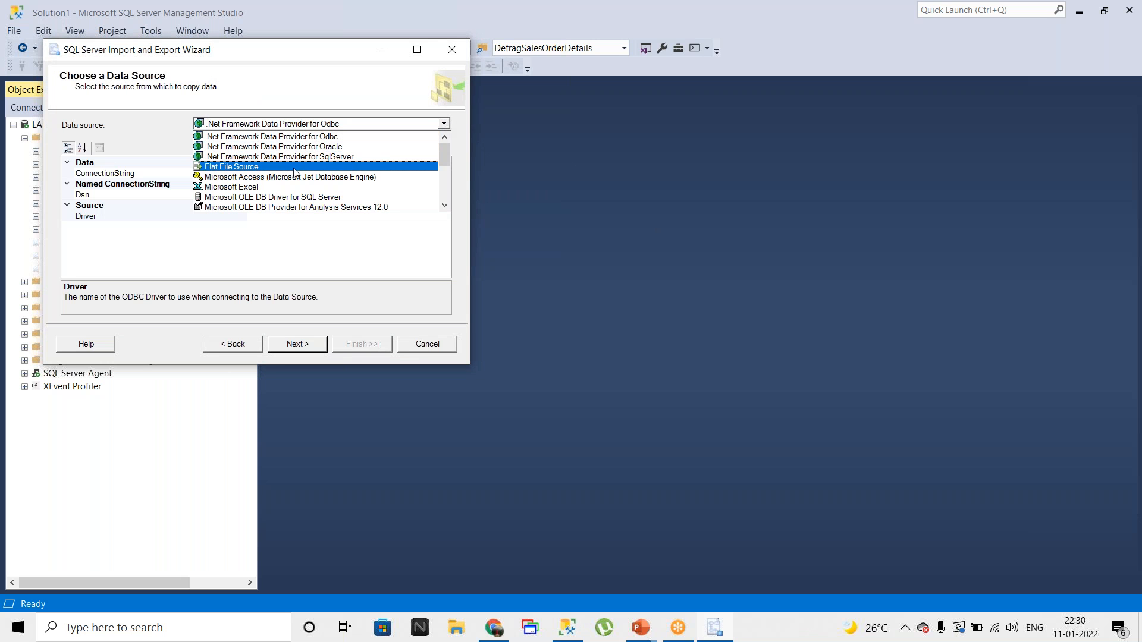
scroll(309, 160, down, 4)
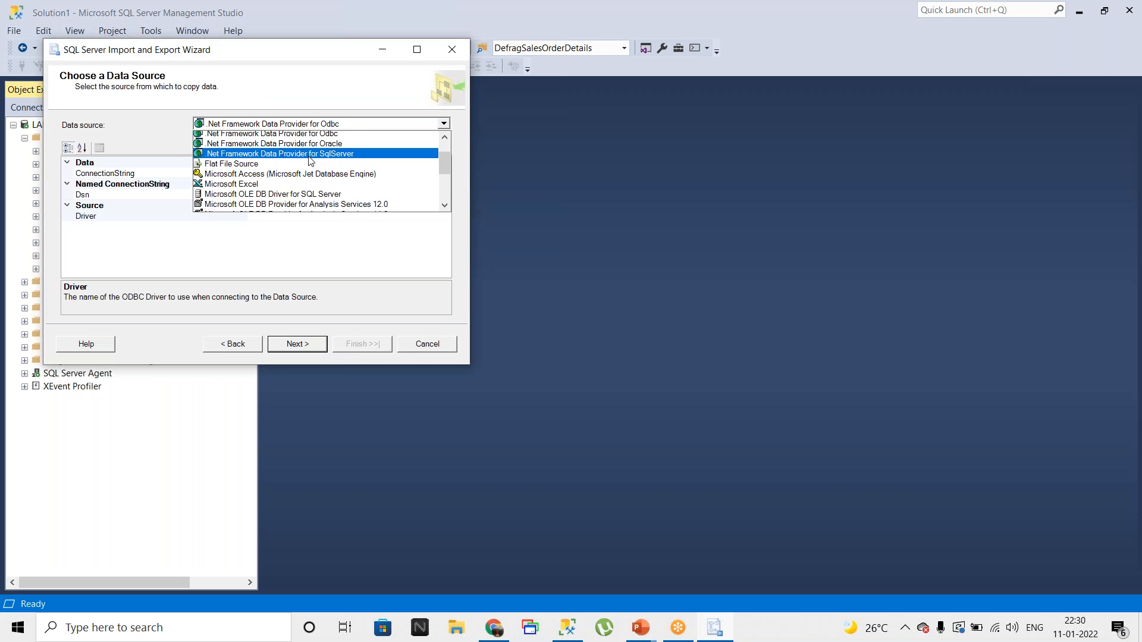
scroll(291, 188, down, 3)
click(288, 188)
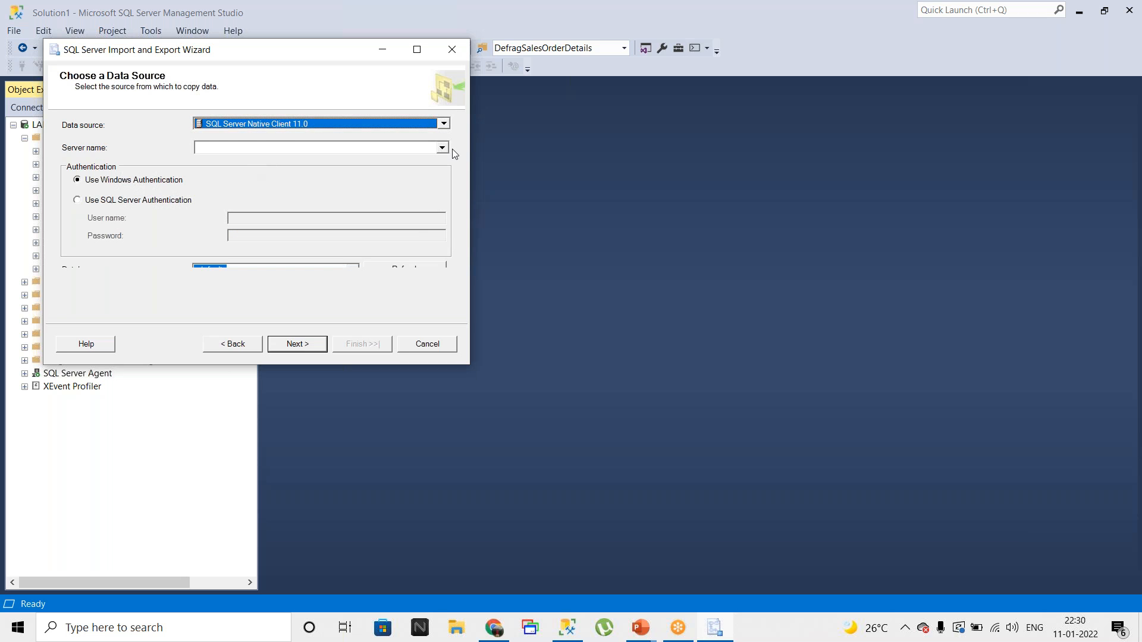
- Look through the server names offered for the data source, without choosing one
click(344, 147)
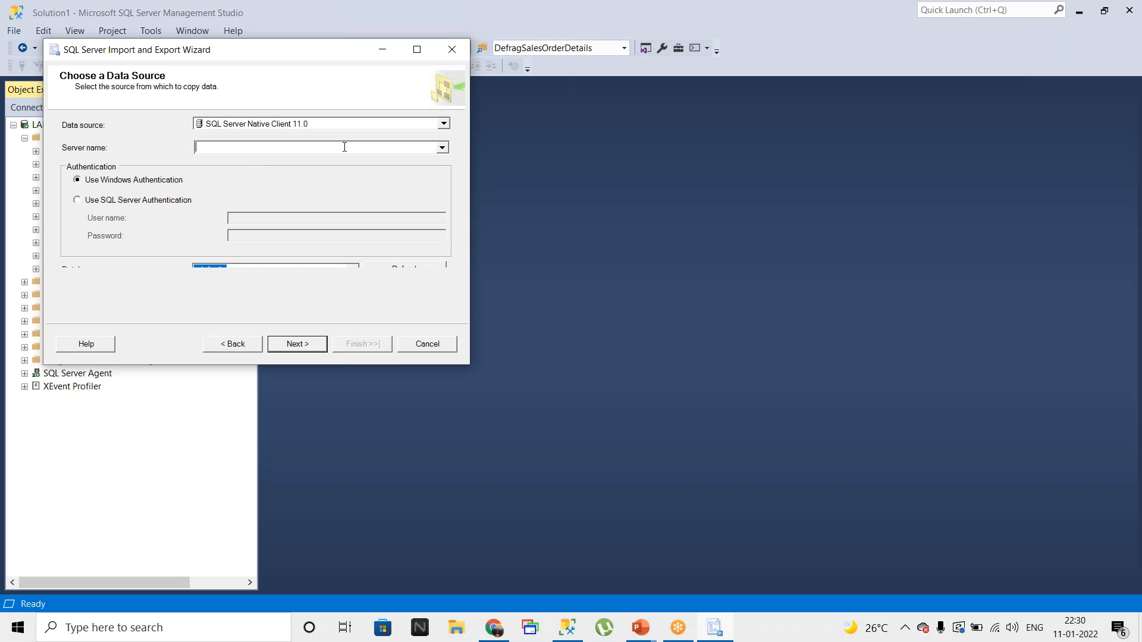
click(443, 148)
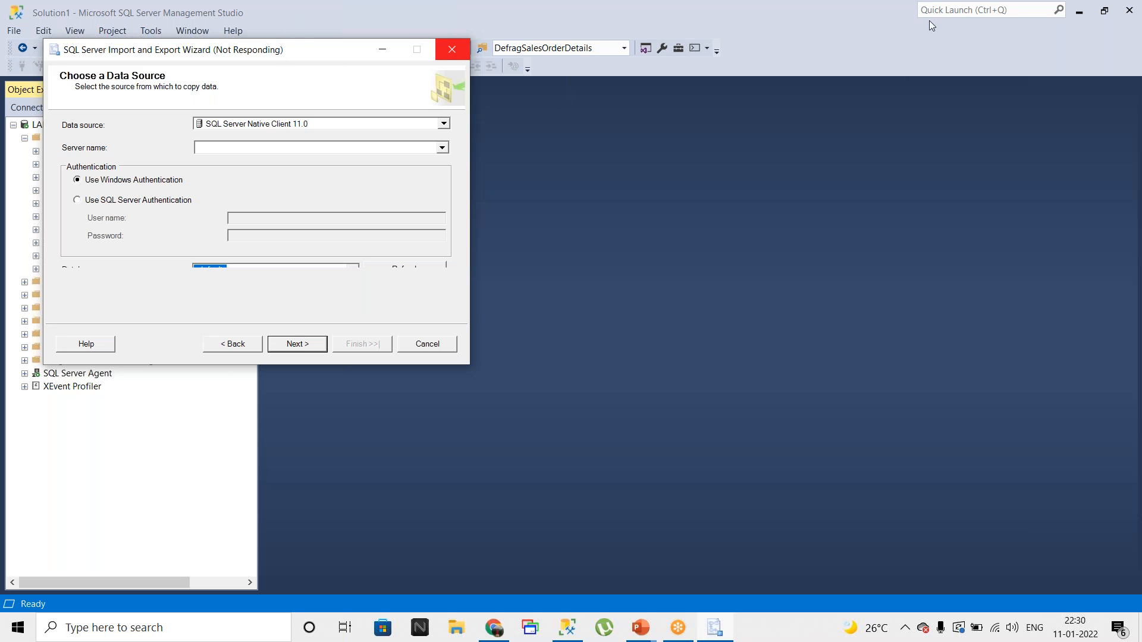
click(443, 147)
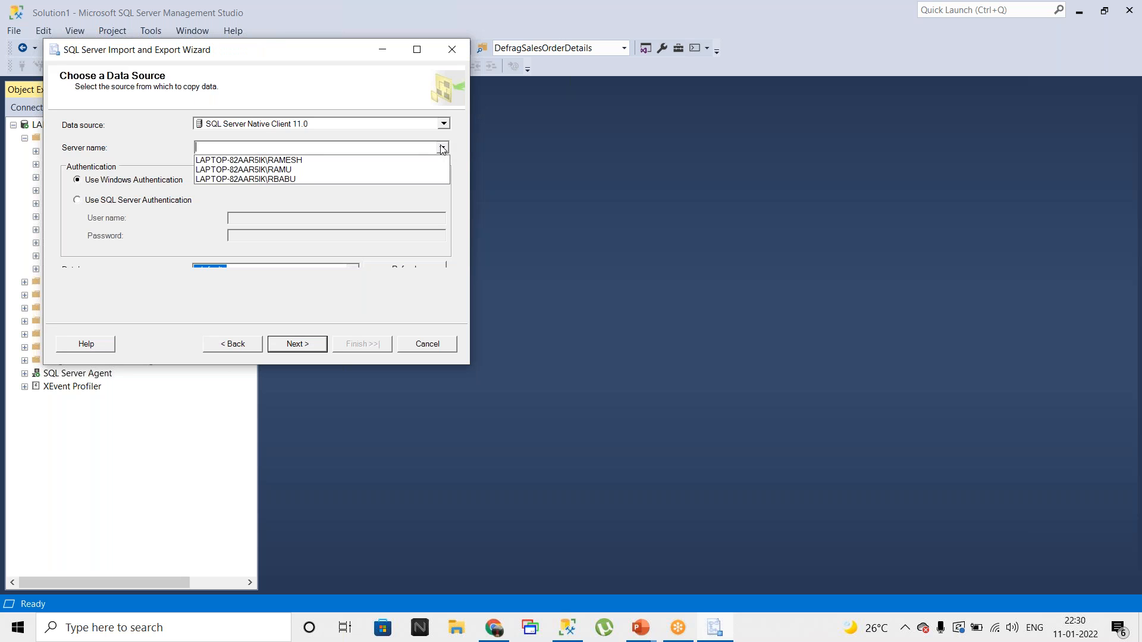
click(299, 48)
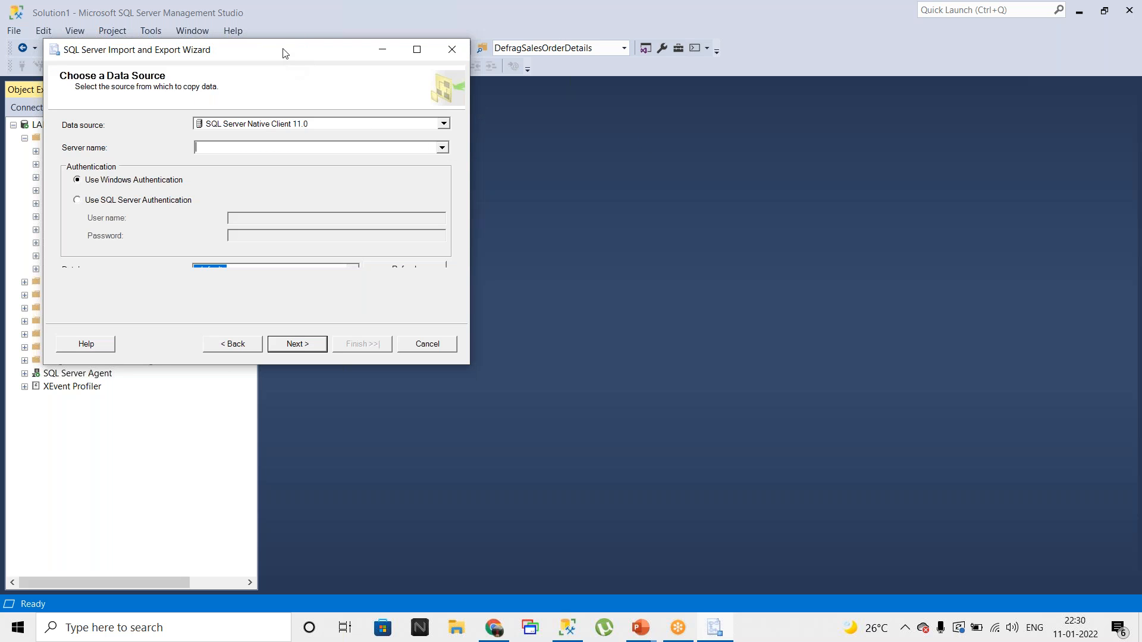
- Set the source server to LAPTOP-PIGVN647\PROD with the AdventureWorks2017 database and continue to the destination page
drag(284, 57, 625, 208)
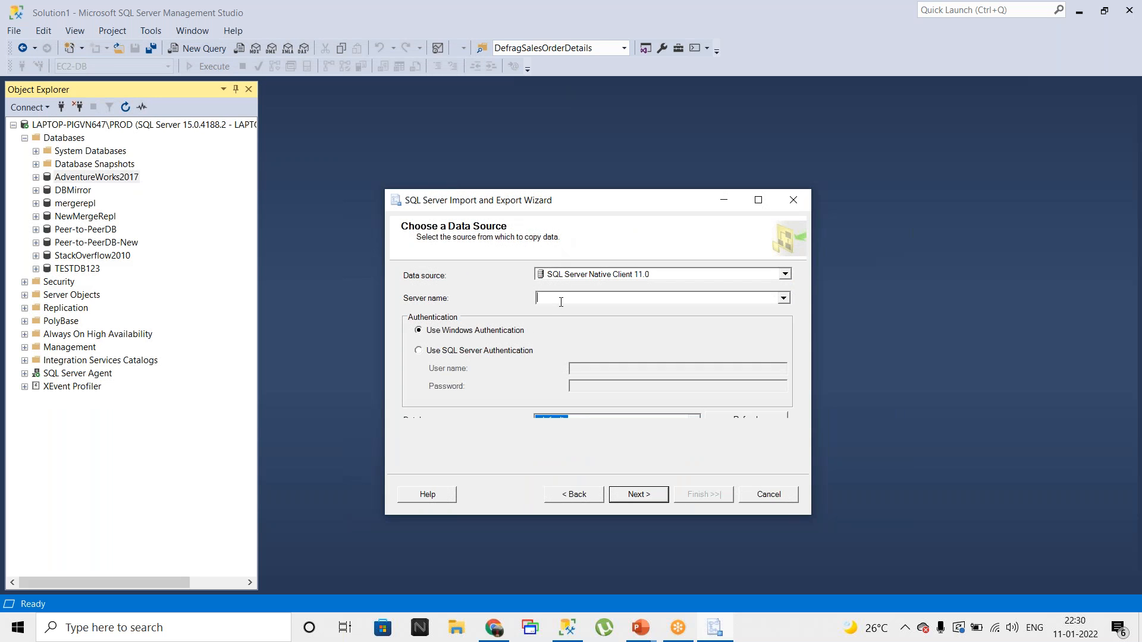
text(LAPTOP-PIGVN647\STAGE)
drag(810, 515, 1004, 569)
drag(657, 197, 589, 112)
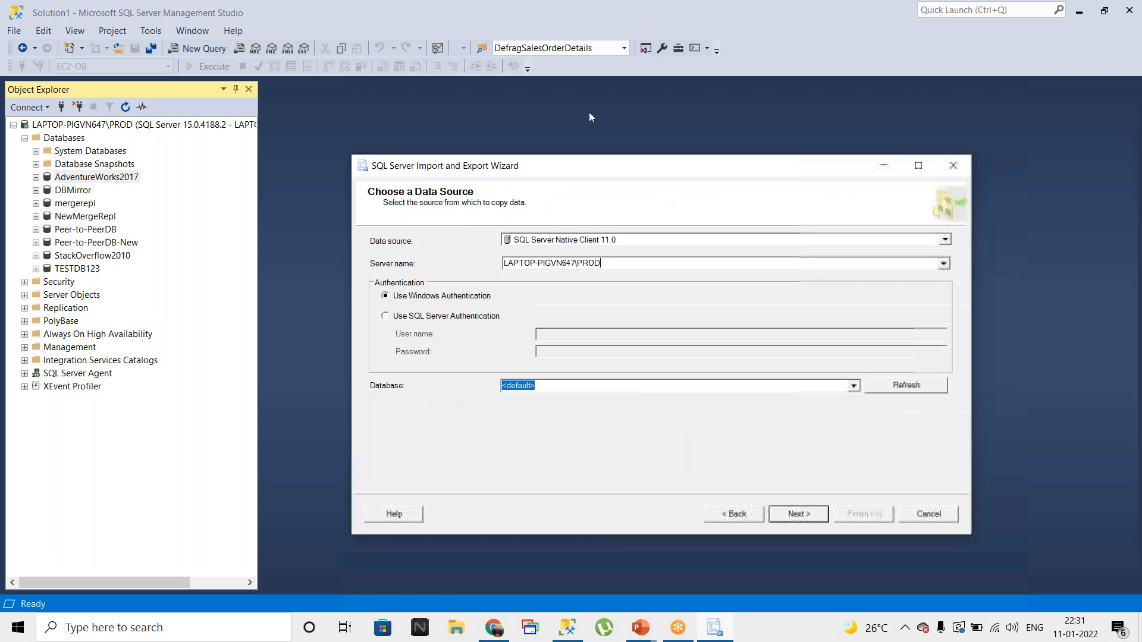
click(785, 304)
click(506, 322)
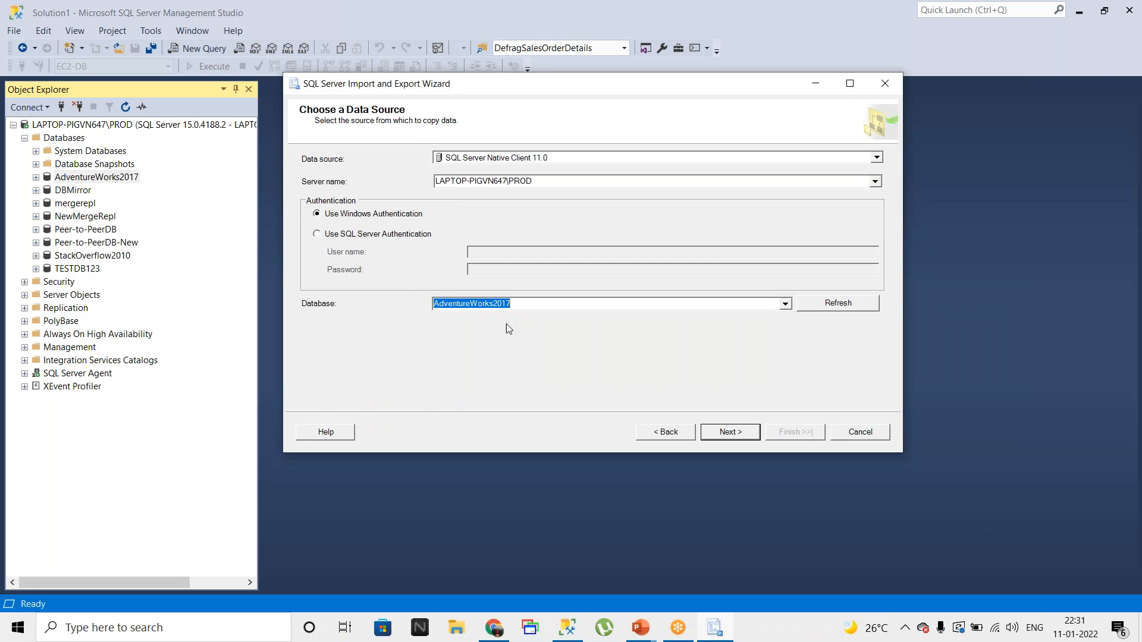
click(730, 432)
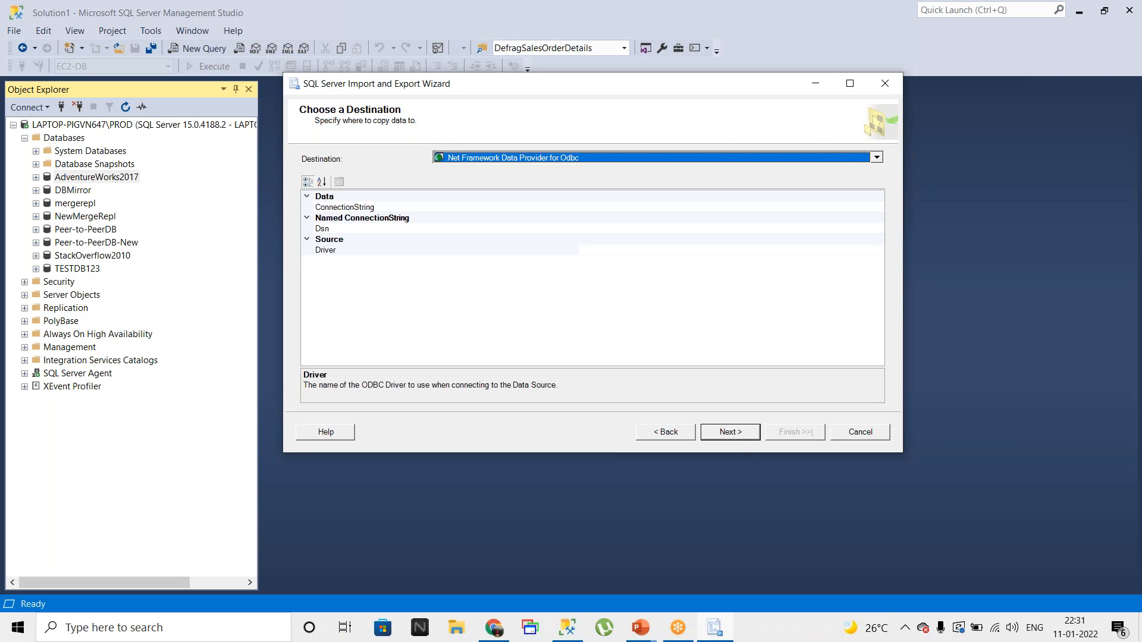
- Set the destination to SQL Server Native Client 11.0 on server LAPTOP-PIGVN647\STAGE with the EC2-DB database
click(877, 157)
scroll(548, 231, down, 5)
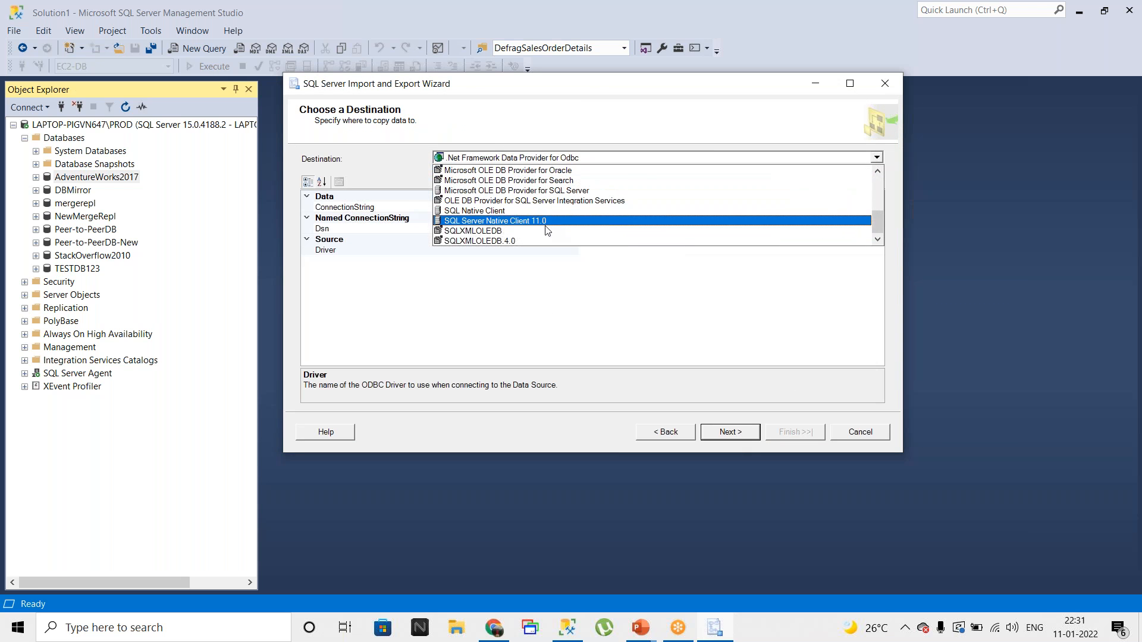
click(537, 220)
click(561, 178)
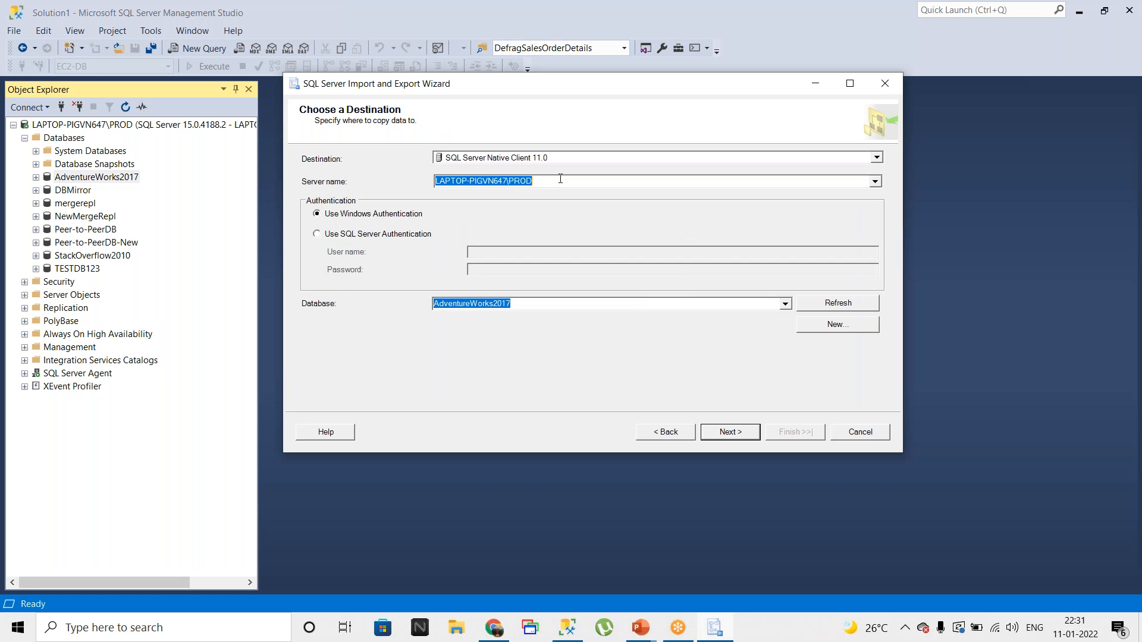
click(544, 180)
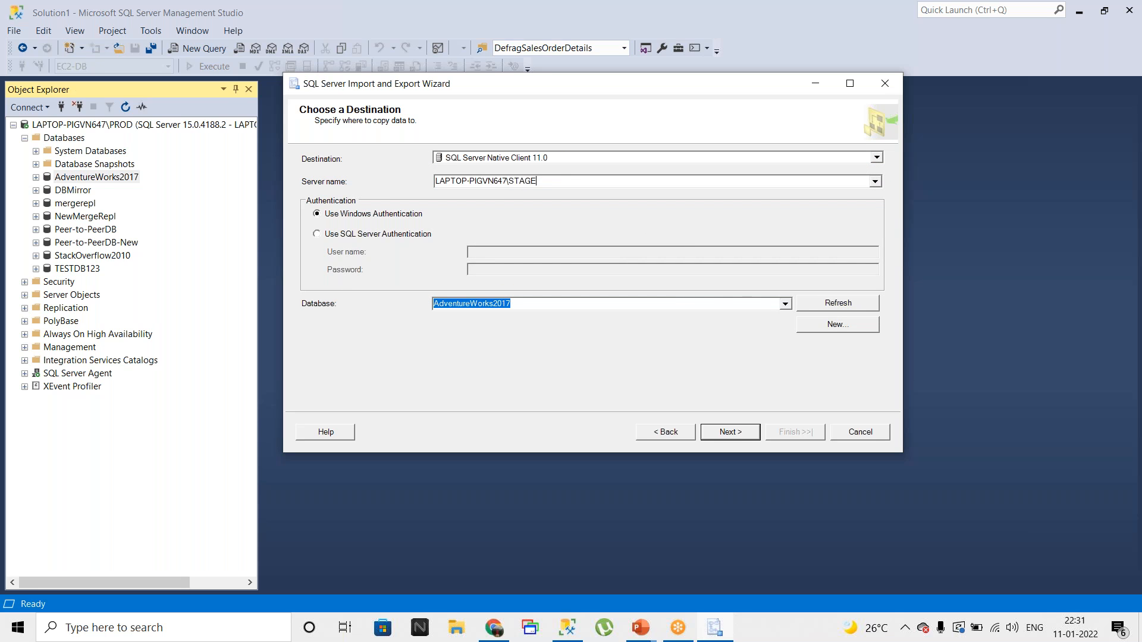
click(786, 304)
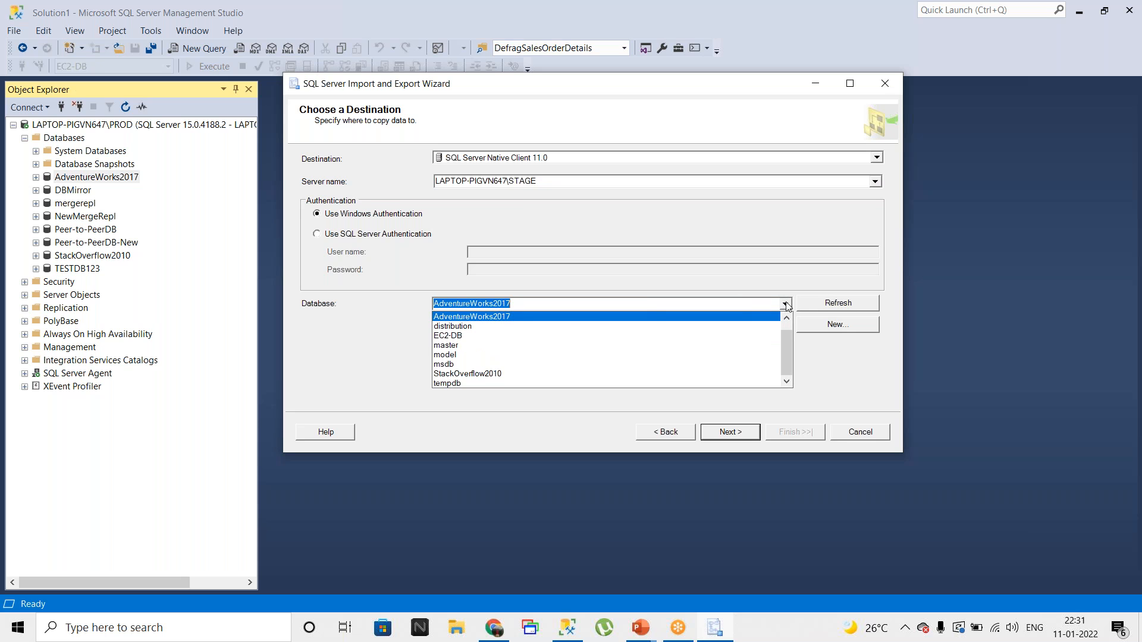
click(458, 337)
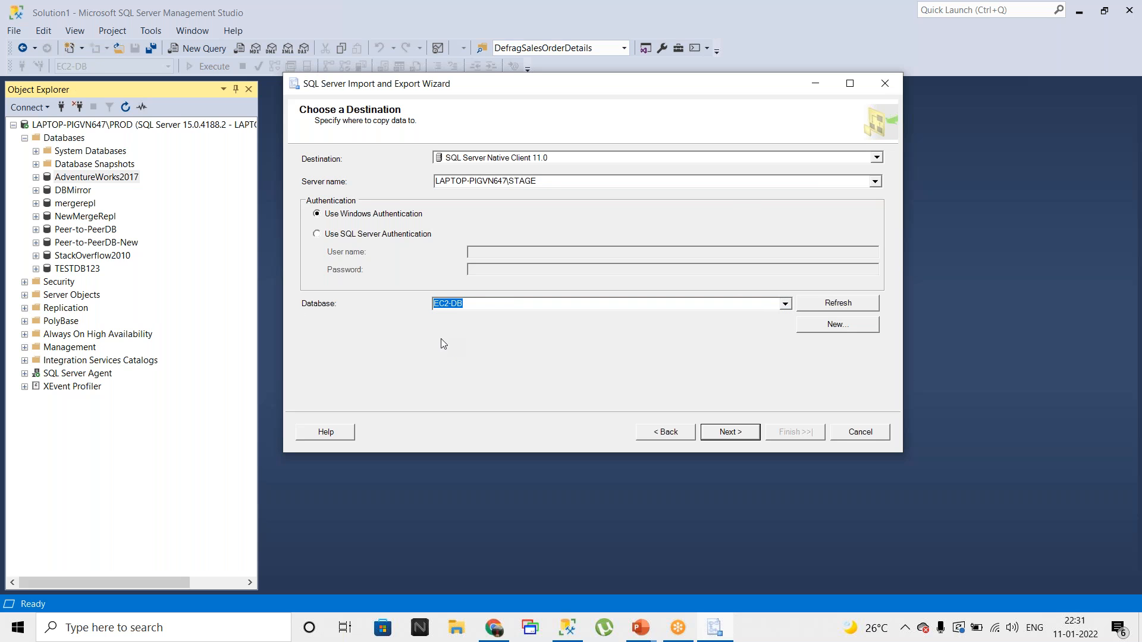
- Connect to the LAPTOP-PIGVN647\STAGE instance and expand the tables of its EC2-DB database
click(62, 109)
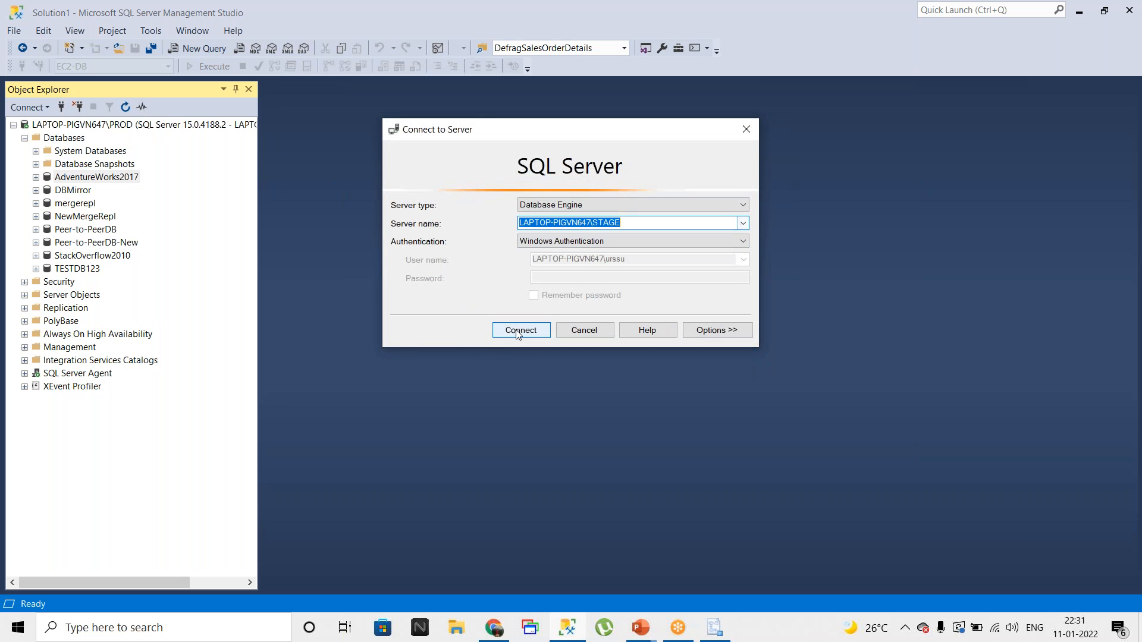
click(518, 332)
click(26, 414)
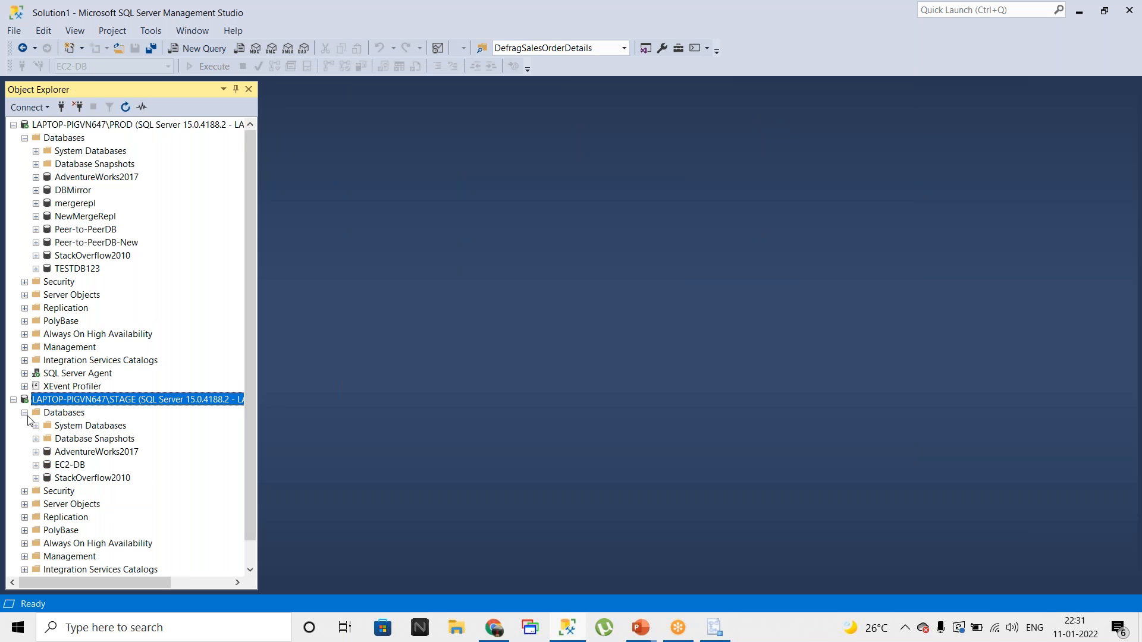
click(36, 465)
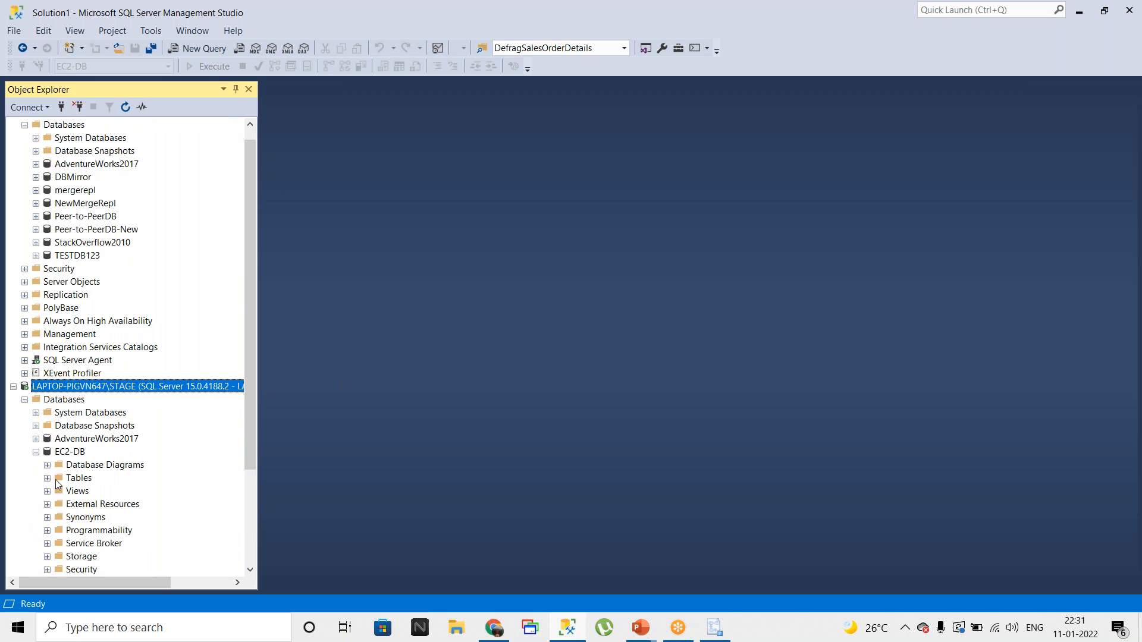
click(47, 478)
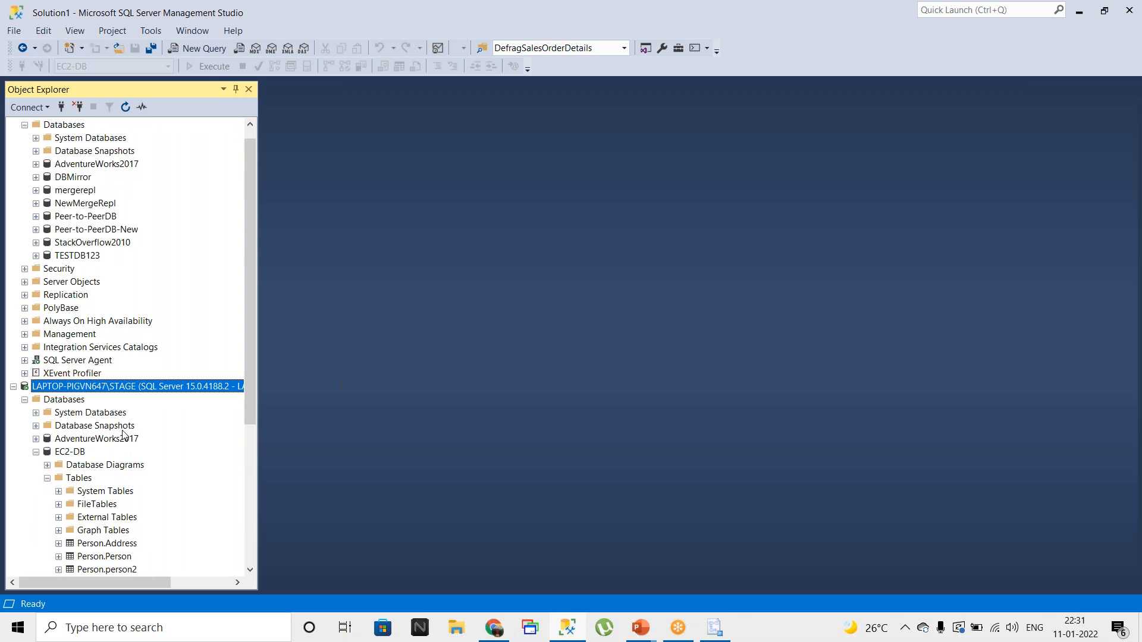
scroll(124, 437, down, 4)
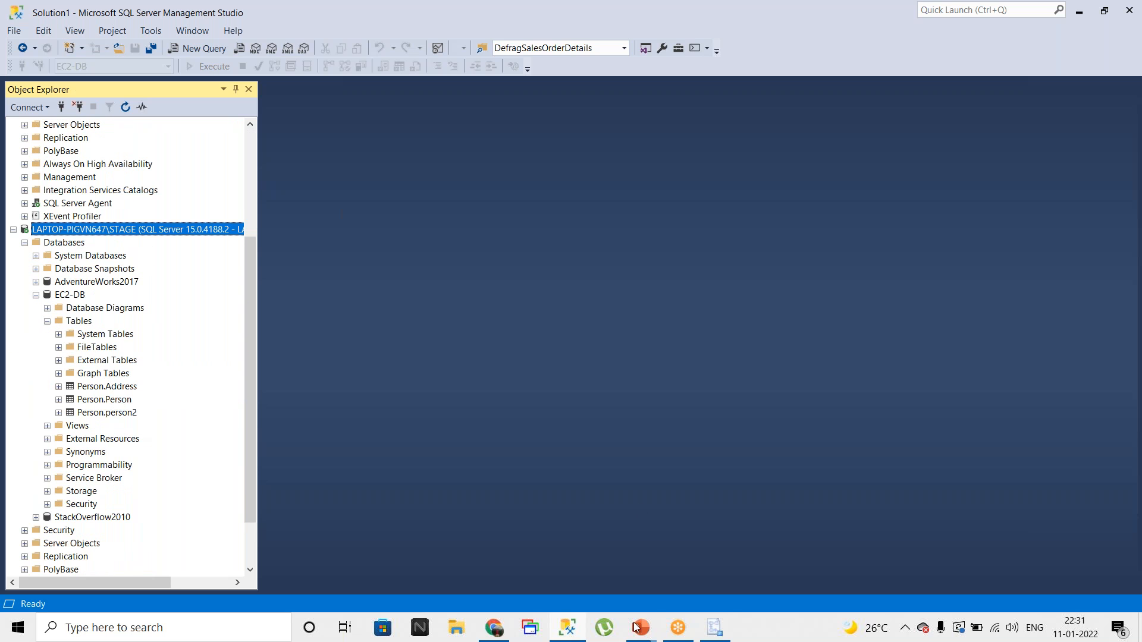
- Return to the wizard, keep copying data from tables or views, and select Sales.SalesOrderDetail and Sales.SalesOrderHeader as source tables
click(712, 626)
click(732, 433)
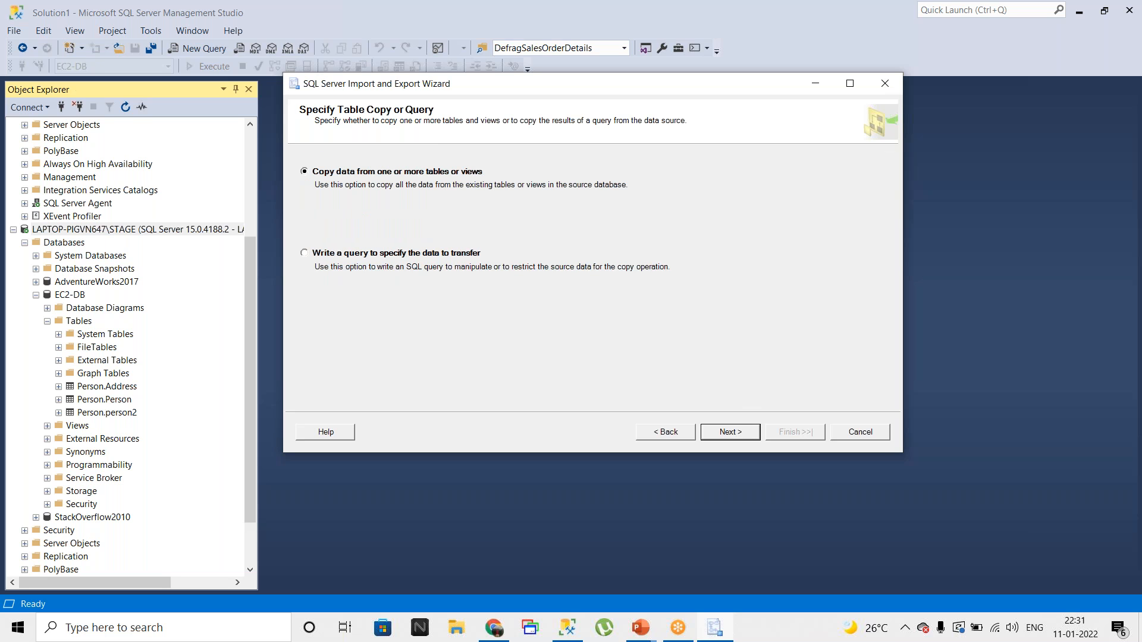
click(731, 433)
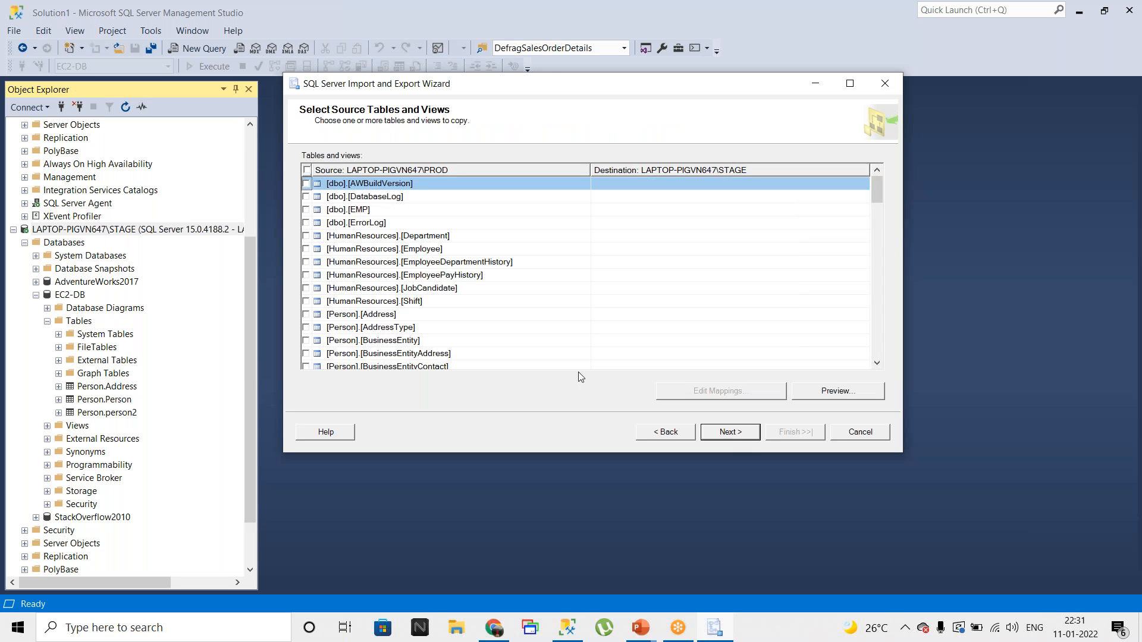
scroll(415, 281, down, 6)
scroll(405, 283, down, 12)
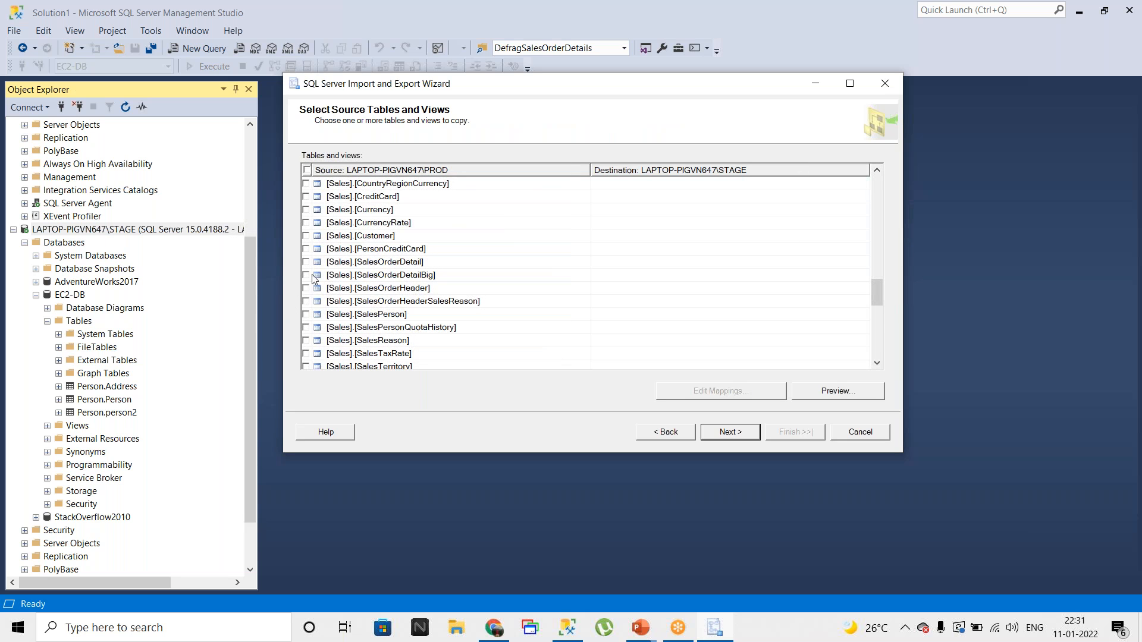
click(306, 263)
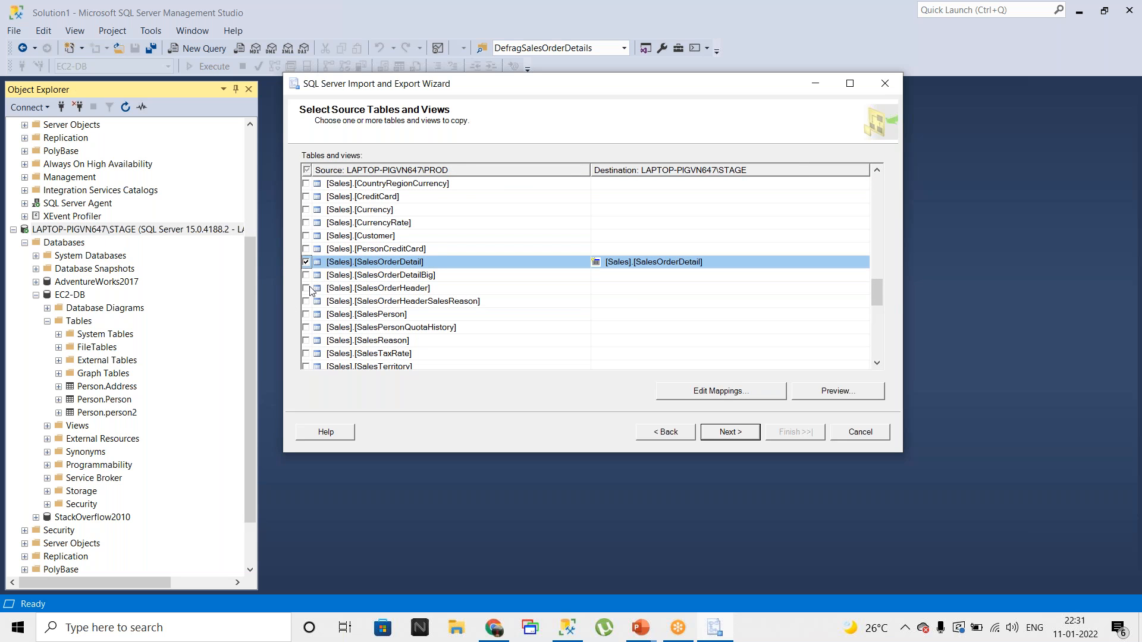
click(306, 289)
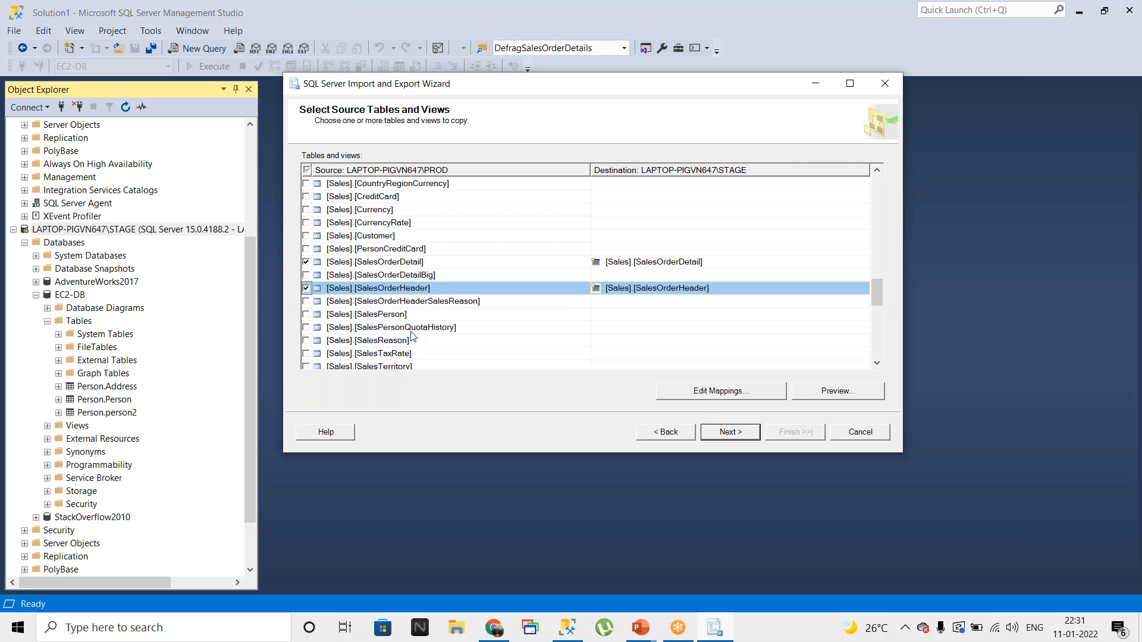
- Enable dropping and re-creating the destination table in the Sales.SalesOrderHeader column mappings, and preview that table's data
click(705, 396)
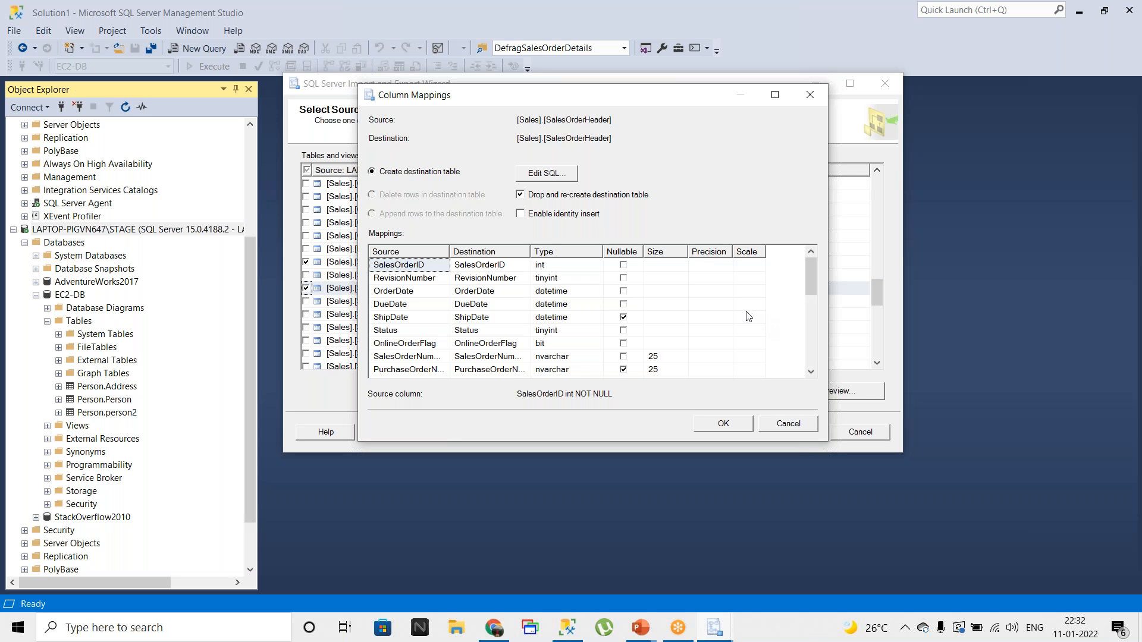
click(723, 426)
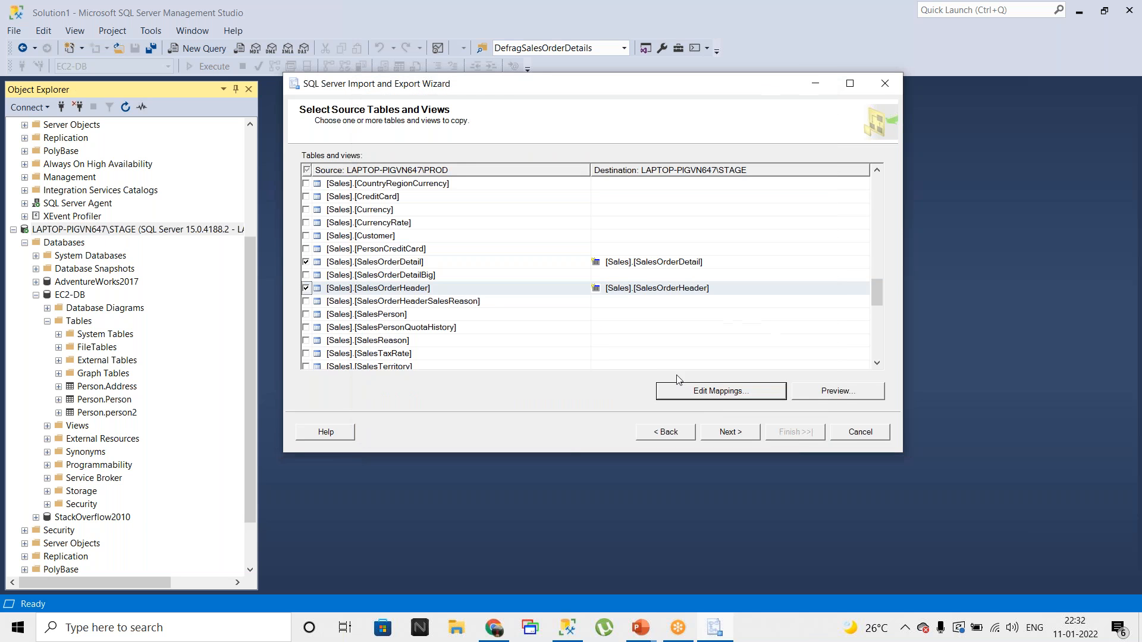
click(824, 391)
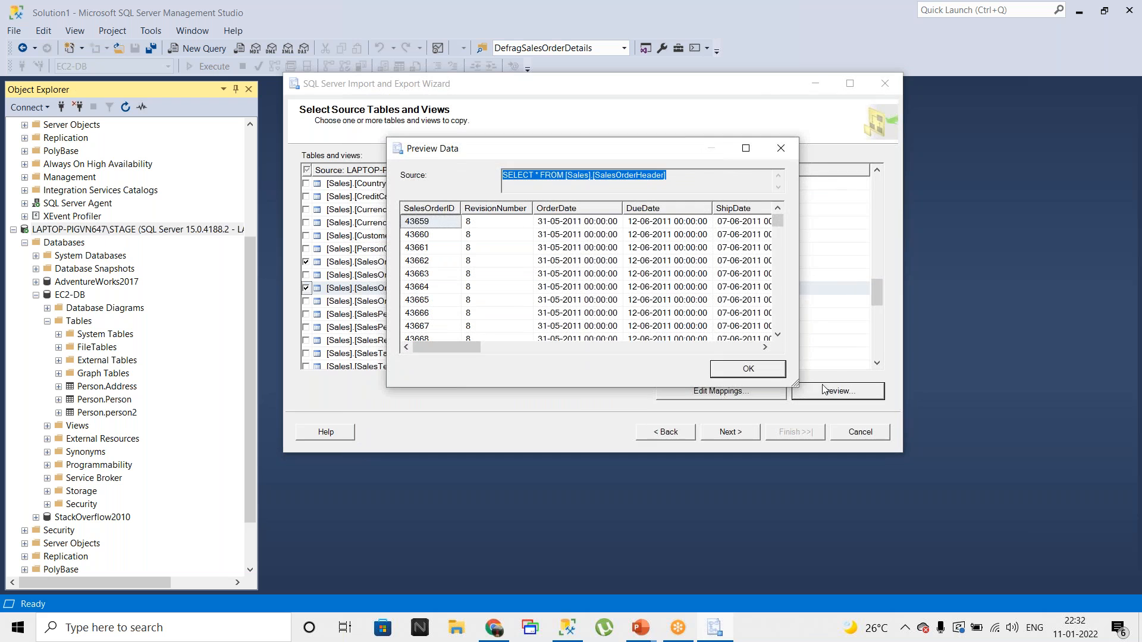
click(749, 369)
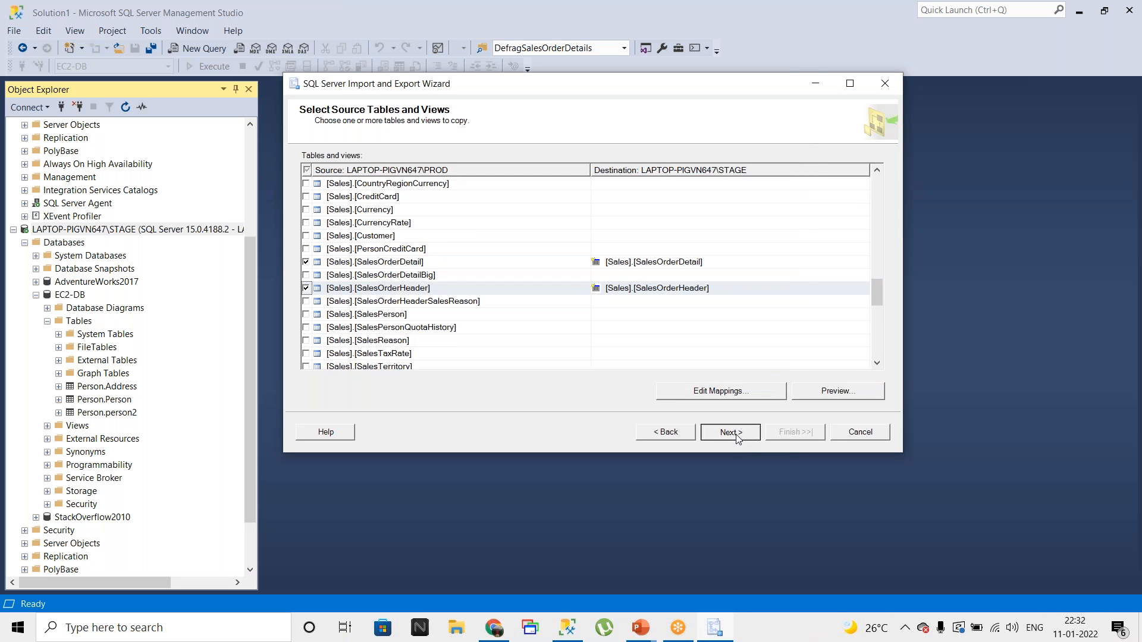
- Continue through the remaining wizard pages and run the import package immediately without saving it
click(727, 432)
click(730, 431)
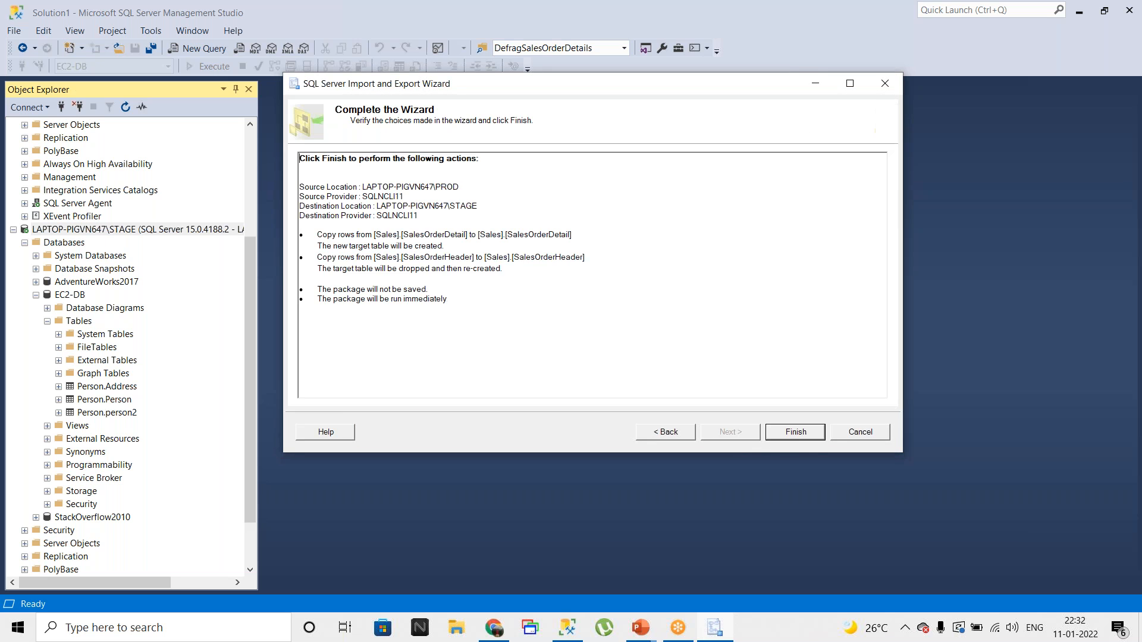
click(793, 432)
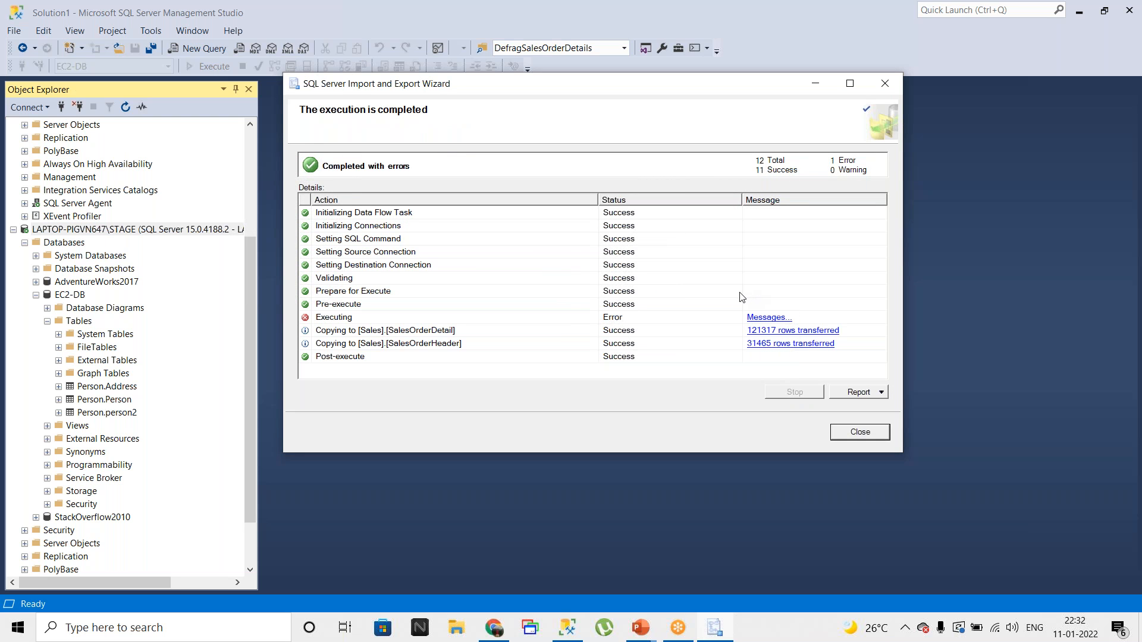
- Read the message report for the import's Executing action and close the report
click(770, 317)
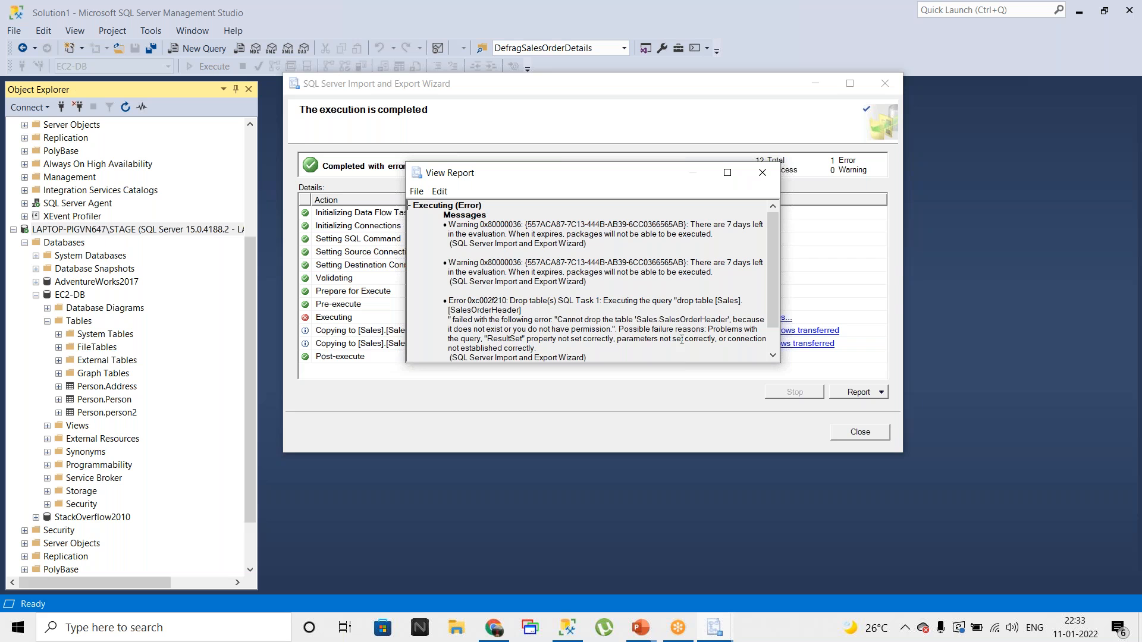
drag(615, 173, 664, 475)
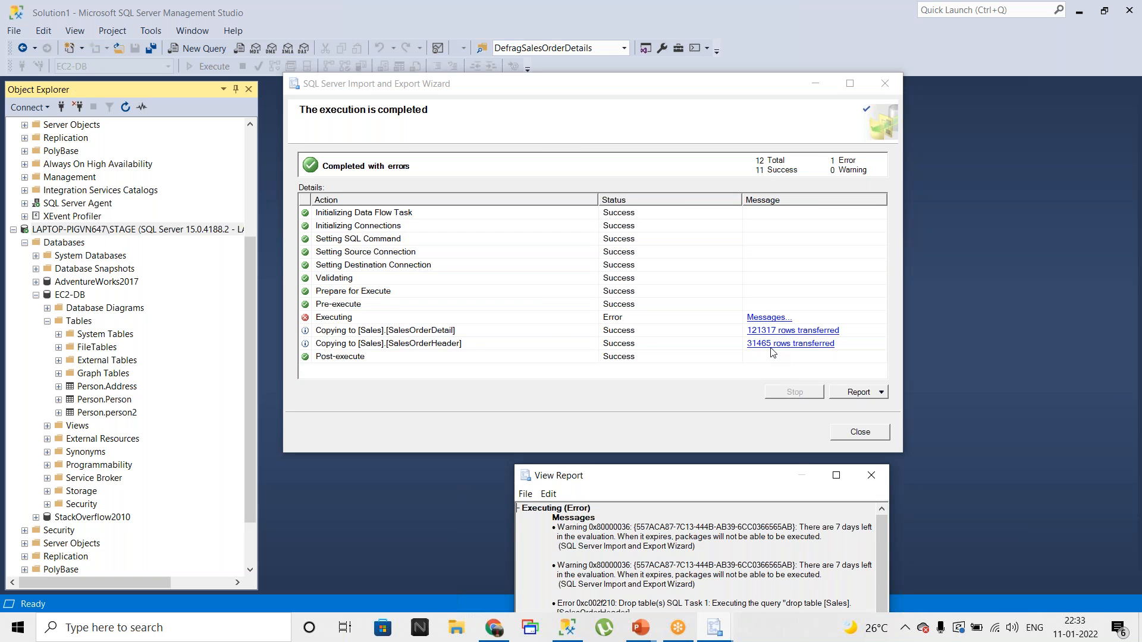
click(868, 478)
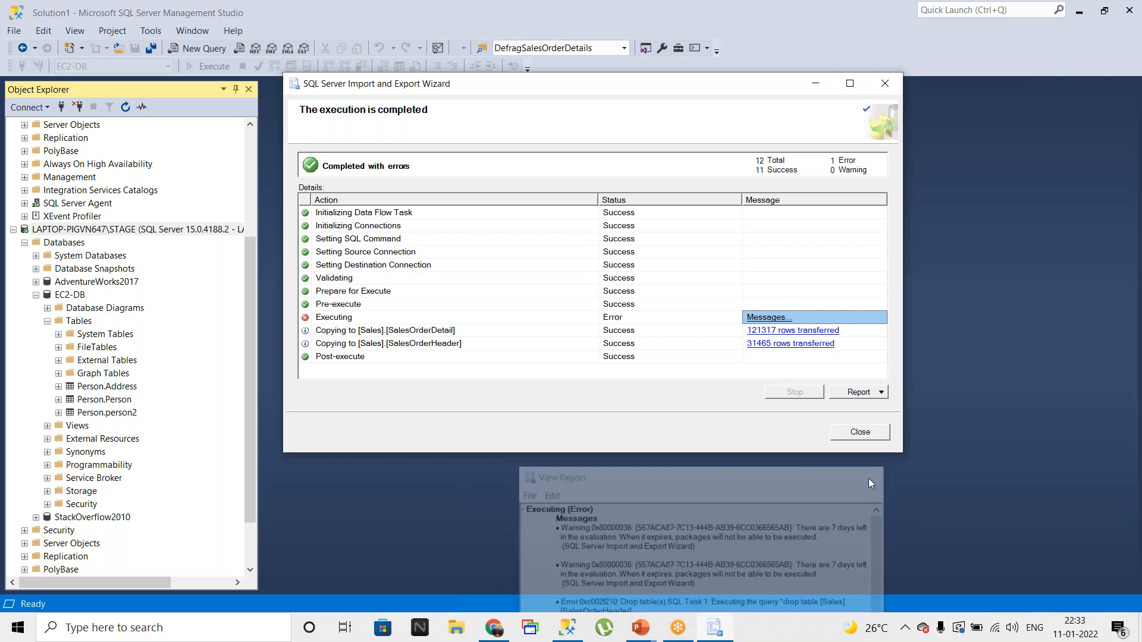
- Close the Import and Export Wizard and refresh the Tables folder of EC2-DB on STAGE
click(886, 84)
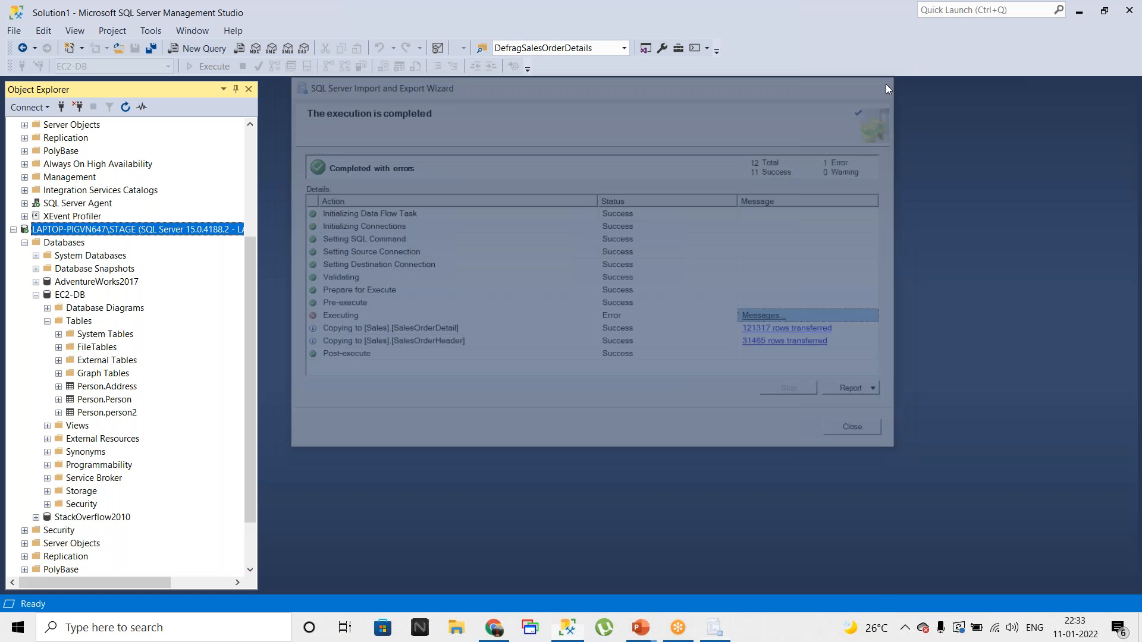
click(77, 322)
click(125, 107)
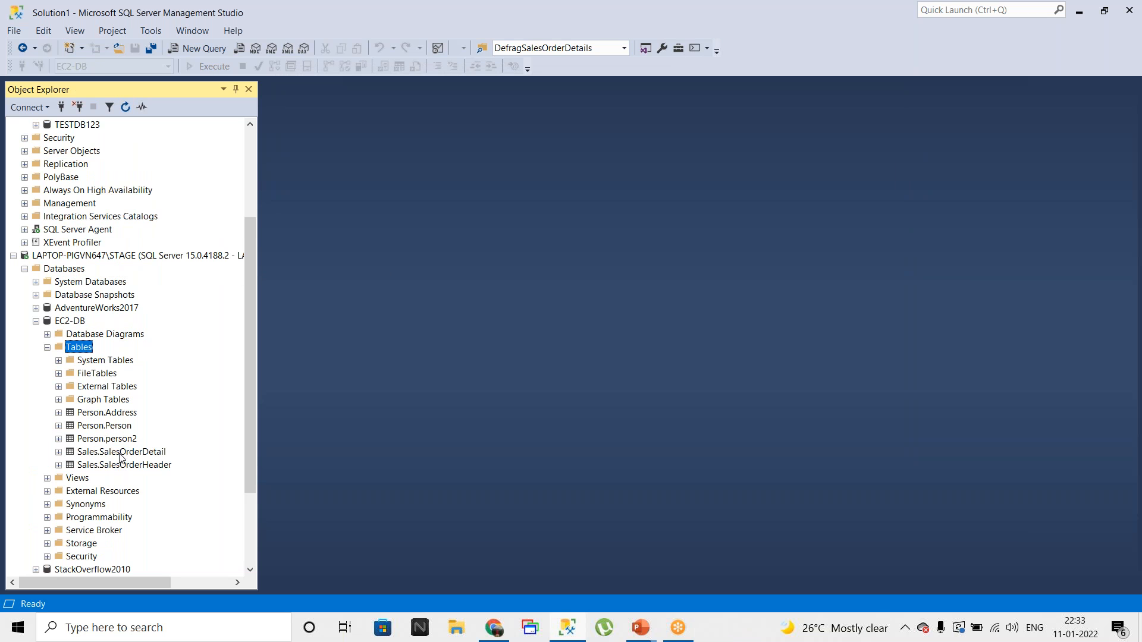
- Examine the keys of the Sales.SalesOrderDetail table in AdventureWorks2017 on the PROD instance
scroll(96, 245, up, 4)
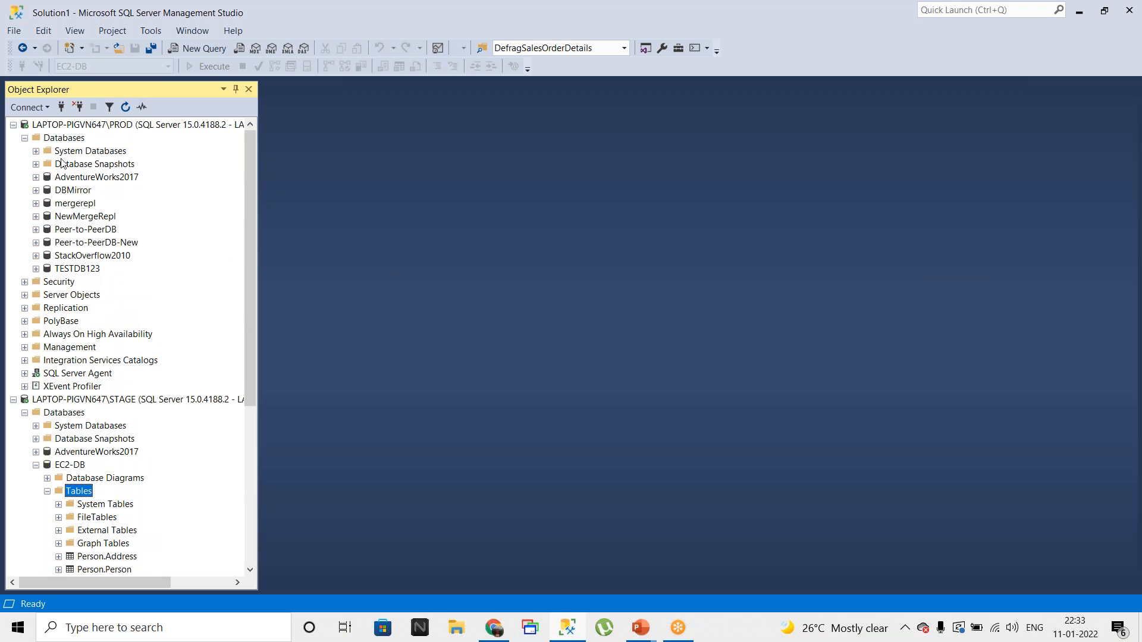
click(36, 177)
click(47, 204)
scroll(105, 271, down, 12)
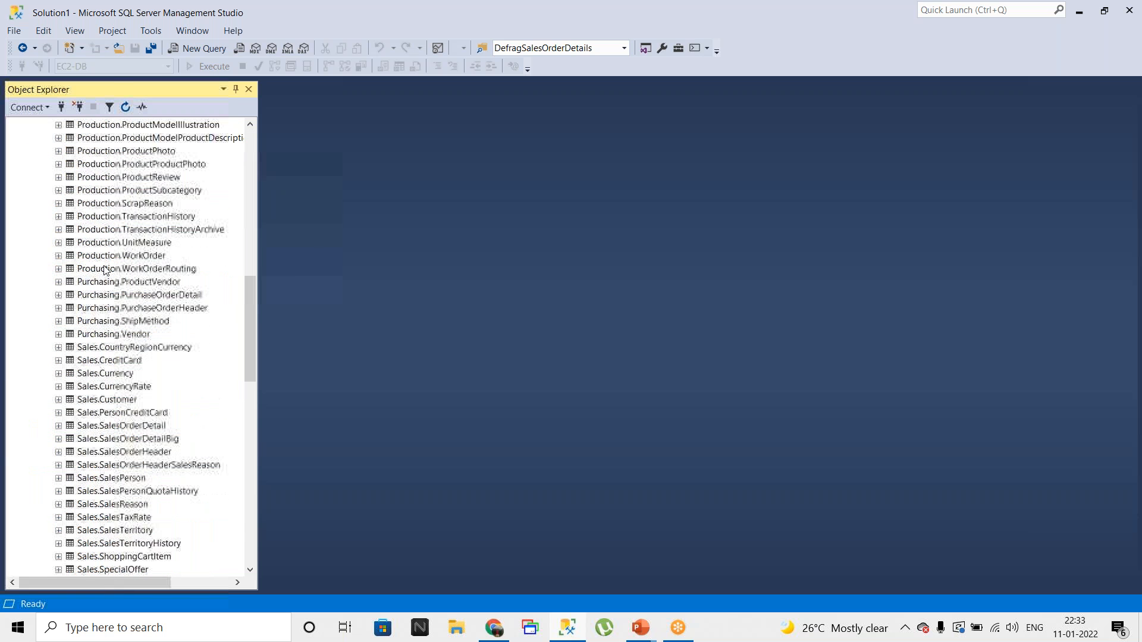
scroll(105, 271, down, 5)
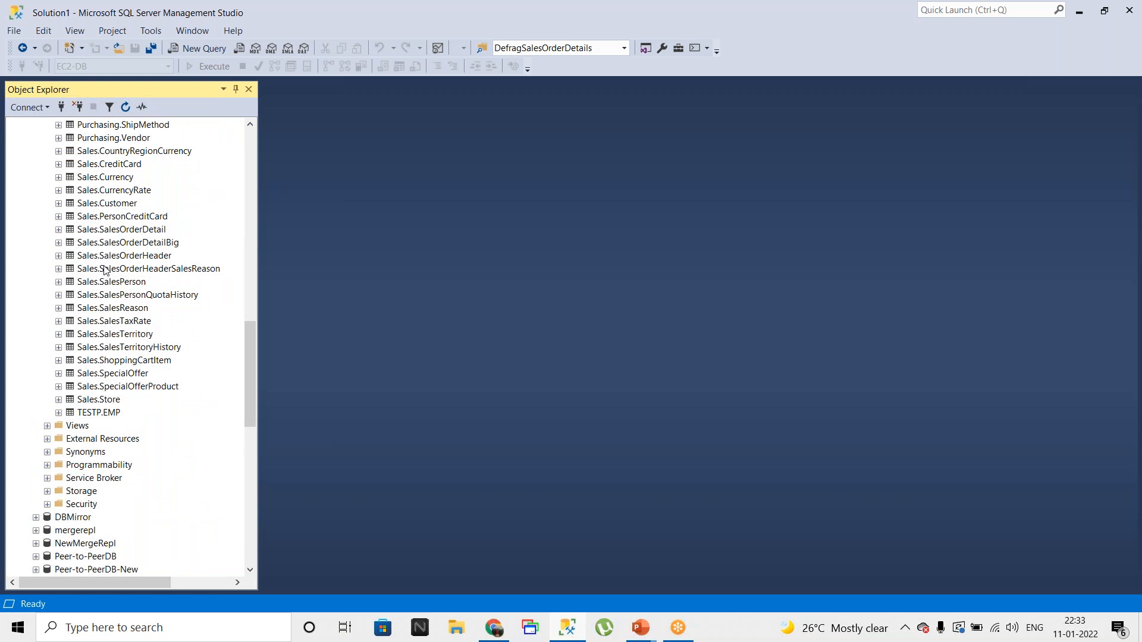
click(59, 230)
click(70, 256)
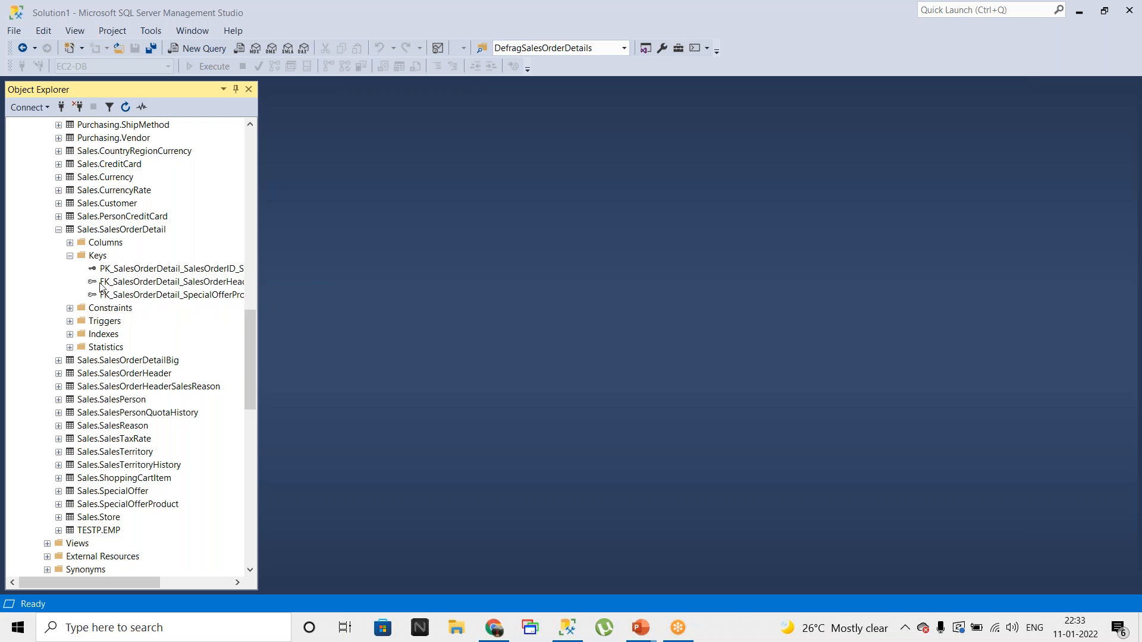
scroll(160, 314, down, 10)
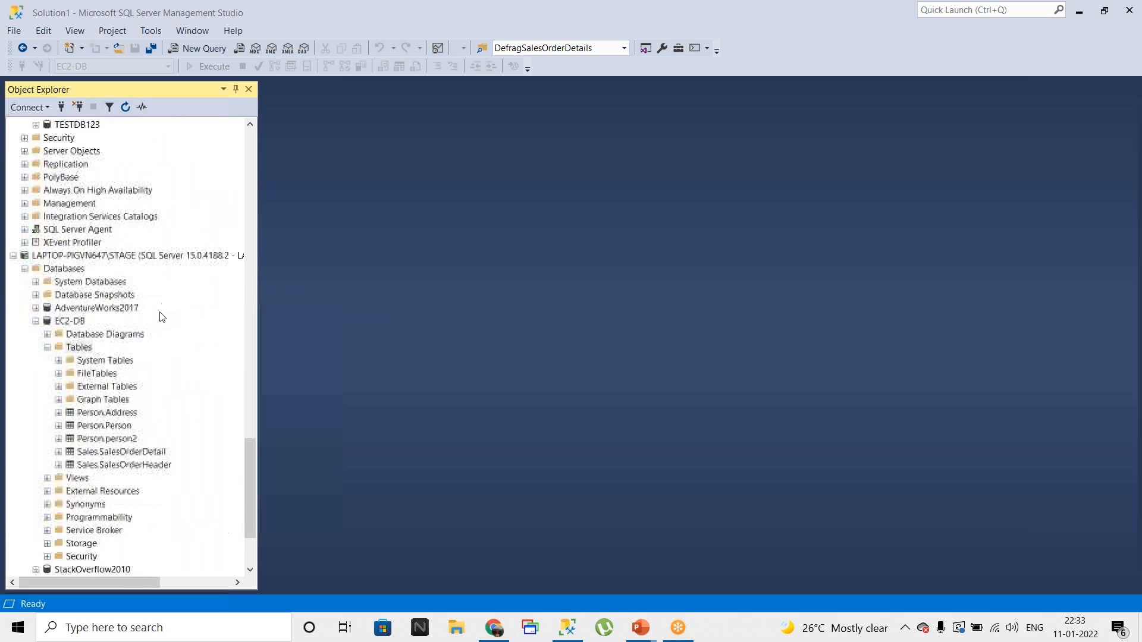
- Examine the keys and indexes of Sales.SalesOrderDetail in EC2-DB on STAGE, and collapse AdventureWorks2017 on PROD
click(59, 452)
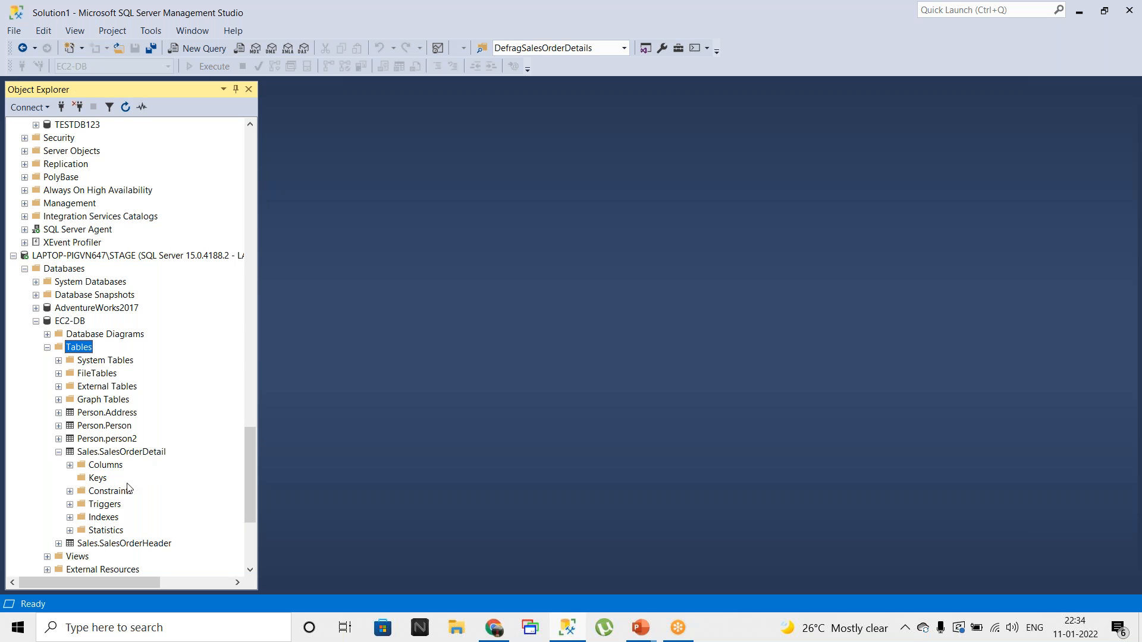
click(71, 517)
scroll(171, 338, up, 15)
scroll(168, 333, up, 19)
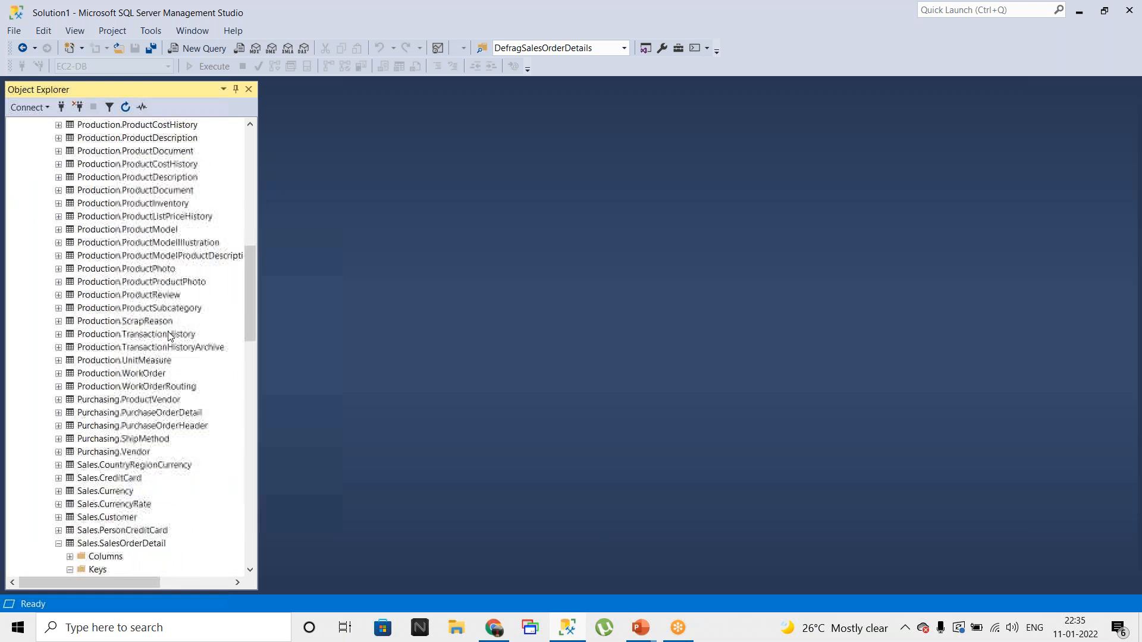
click(36, 178)
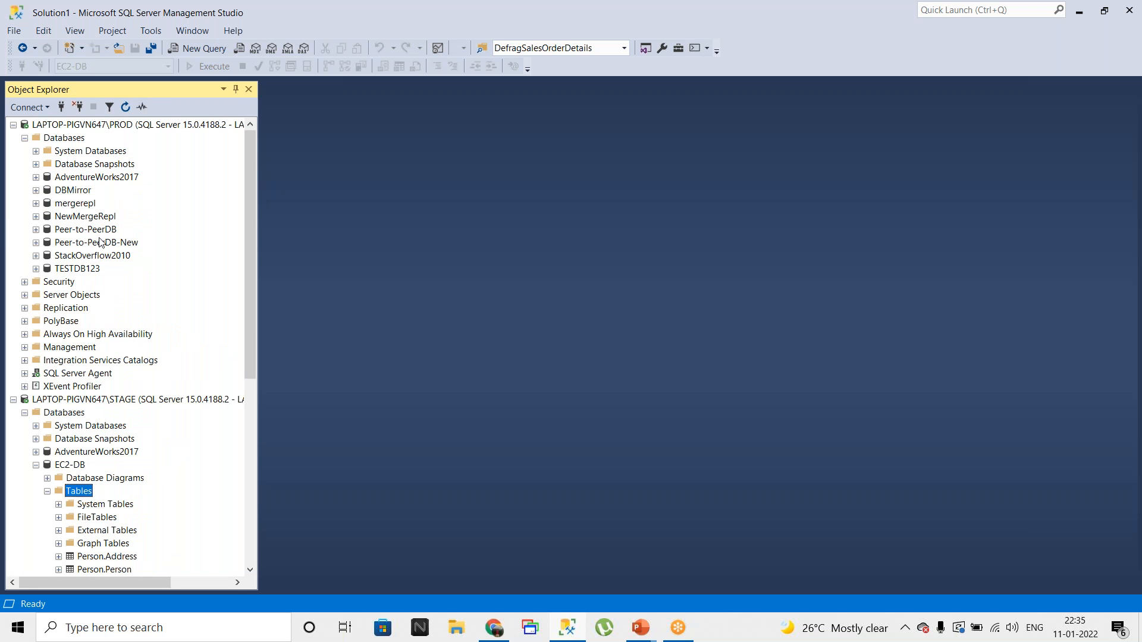
- Start a data export from AdventureWorks2017 on PROD and continue past the wizard's welcome page
right_click(93, 178)
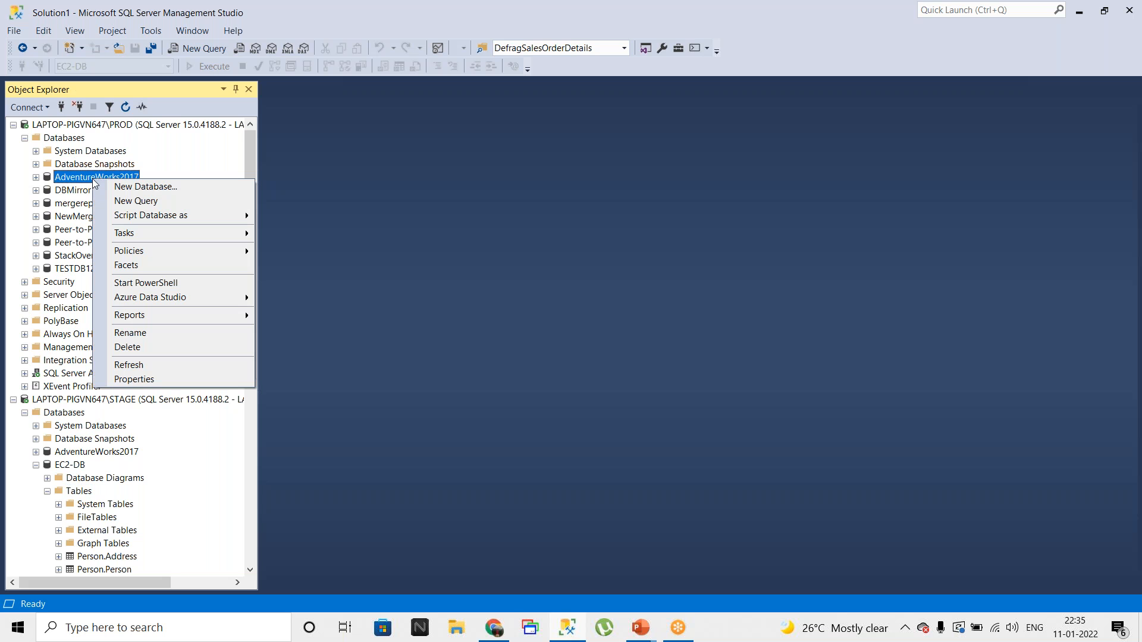
mouse_move(143, 236)
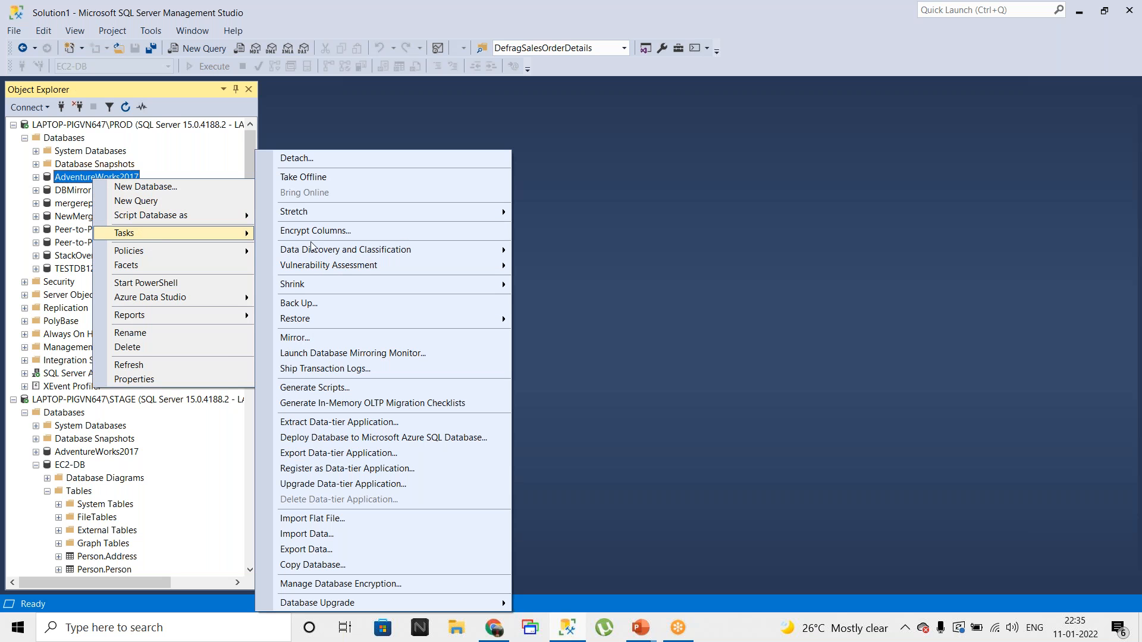
mouse_move(312, 247)
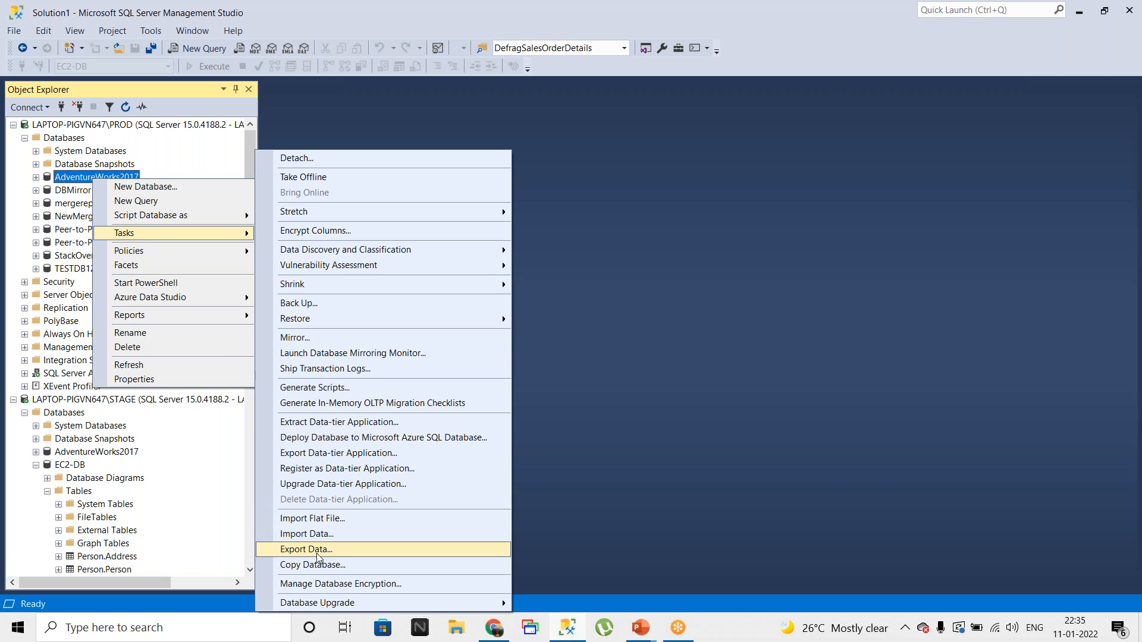
click(318, 549)
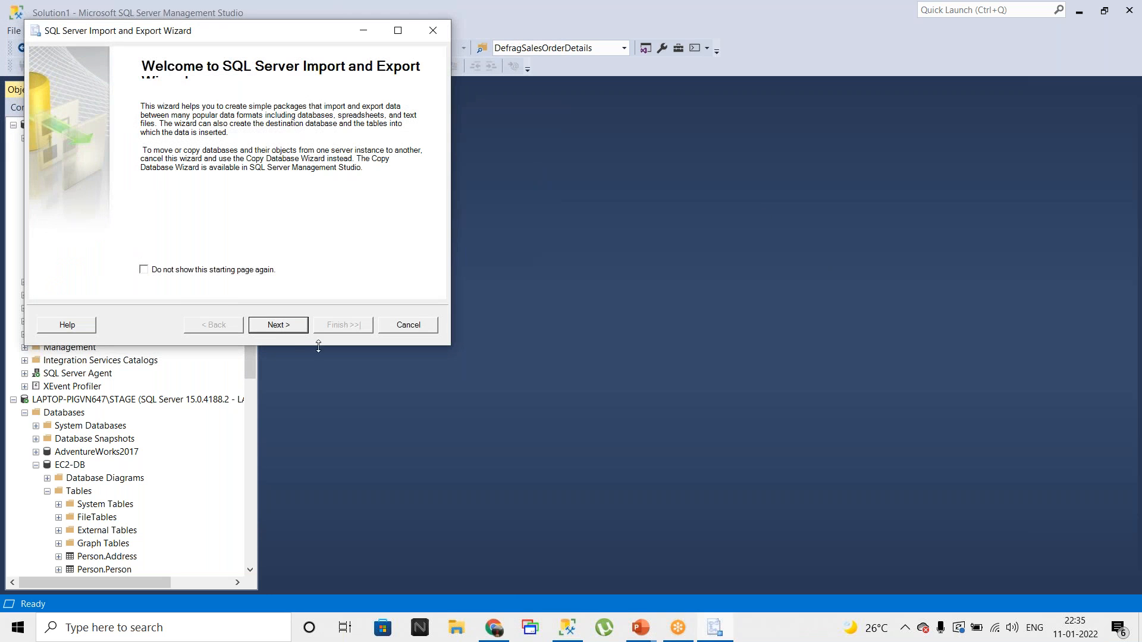
click(276, 326)
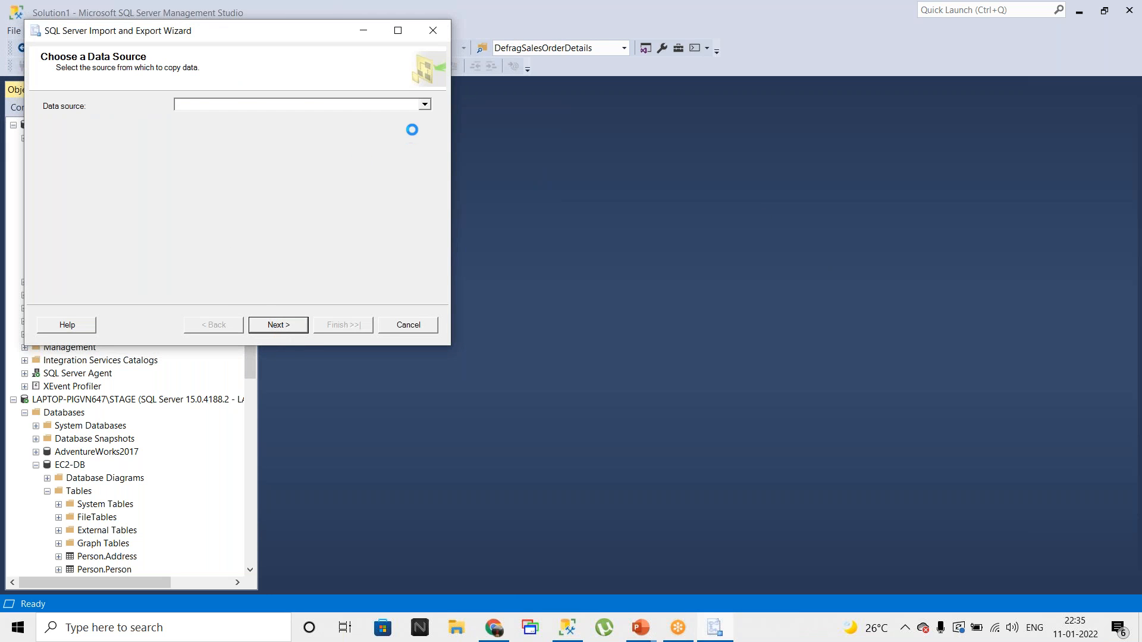
- Choose SQL Server Native Client 11.0 as the data source for the PROD server, enlarge the wizard window and continue
click(425, 105)
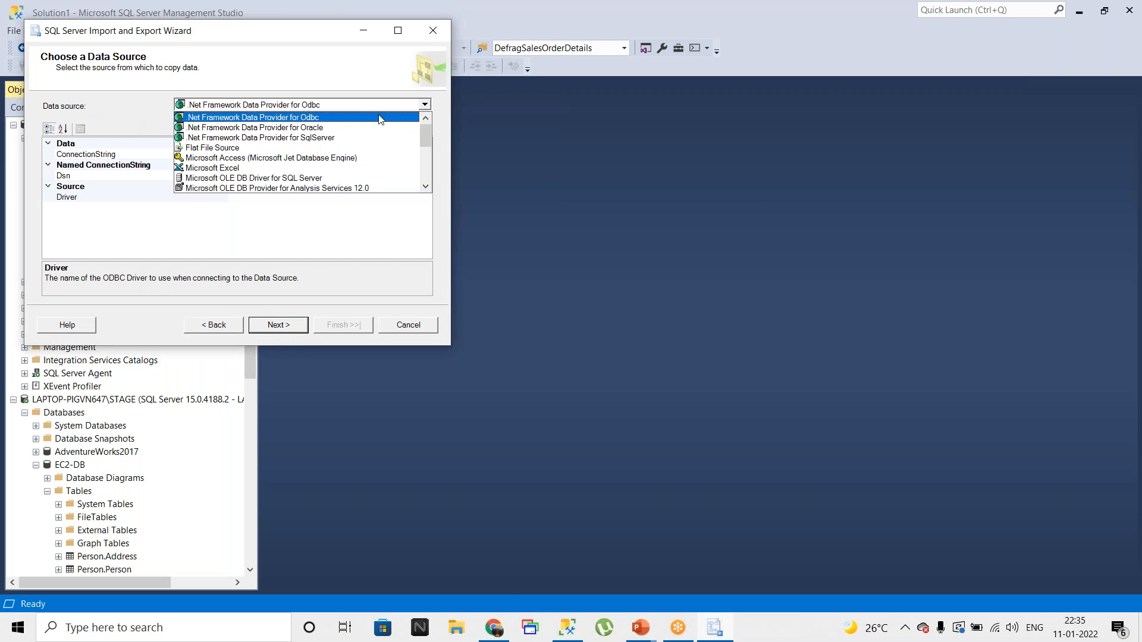
scroll(280, 169, down, 3)
click(248, 168)
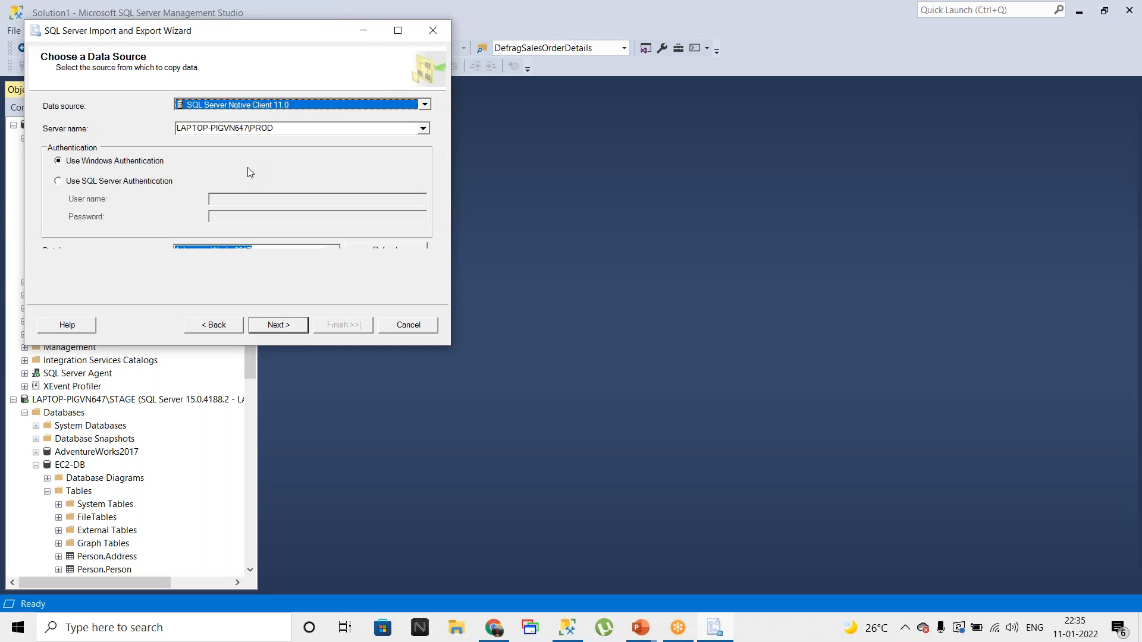
drag(446, 346, 693, 406)
click(517, 387)
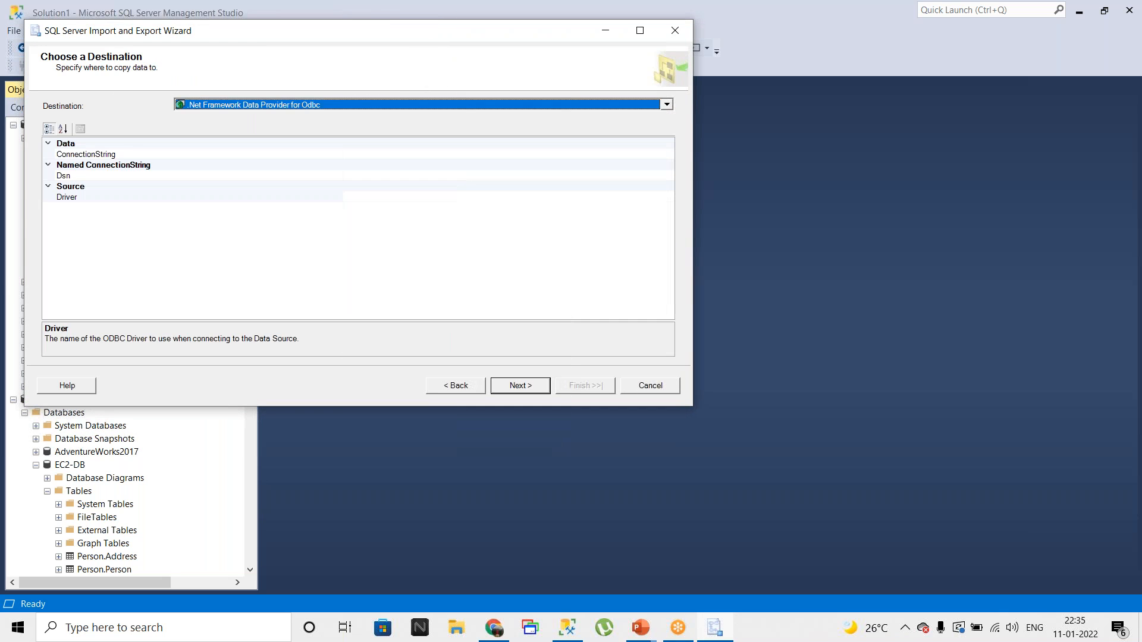
- Choose Microsoft Excel as the export destination and start browsing for the destination workbook
click(667, 106)
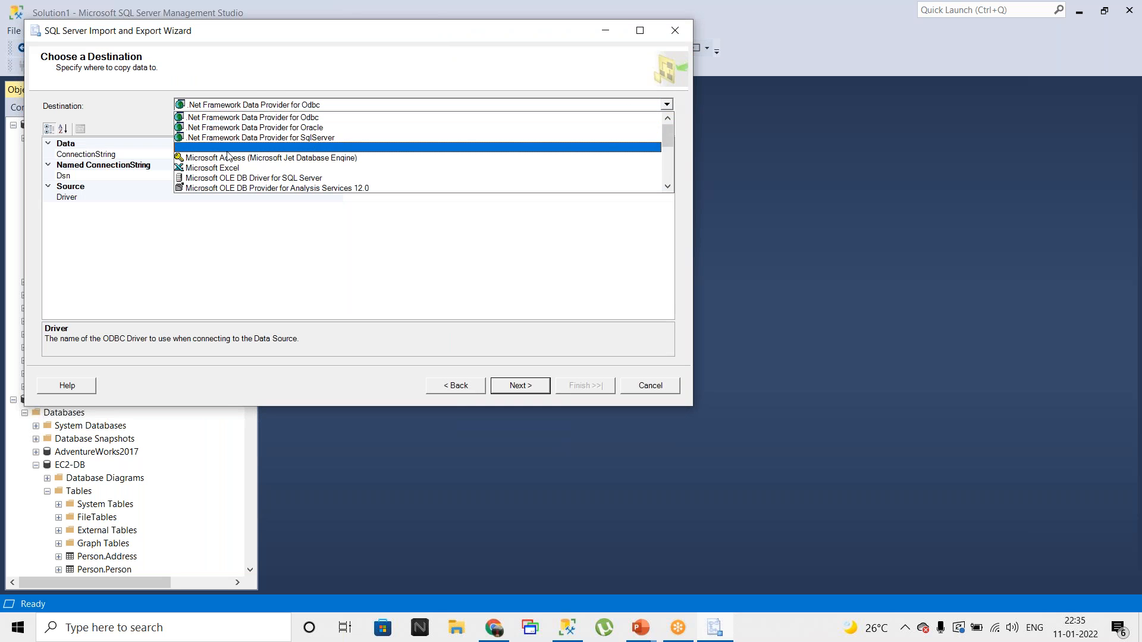
click(239, 169)
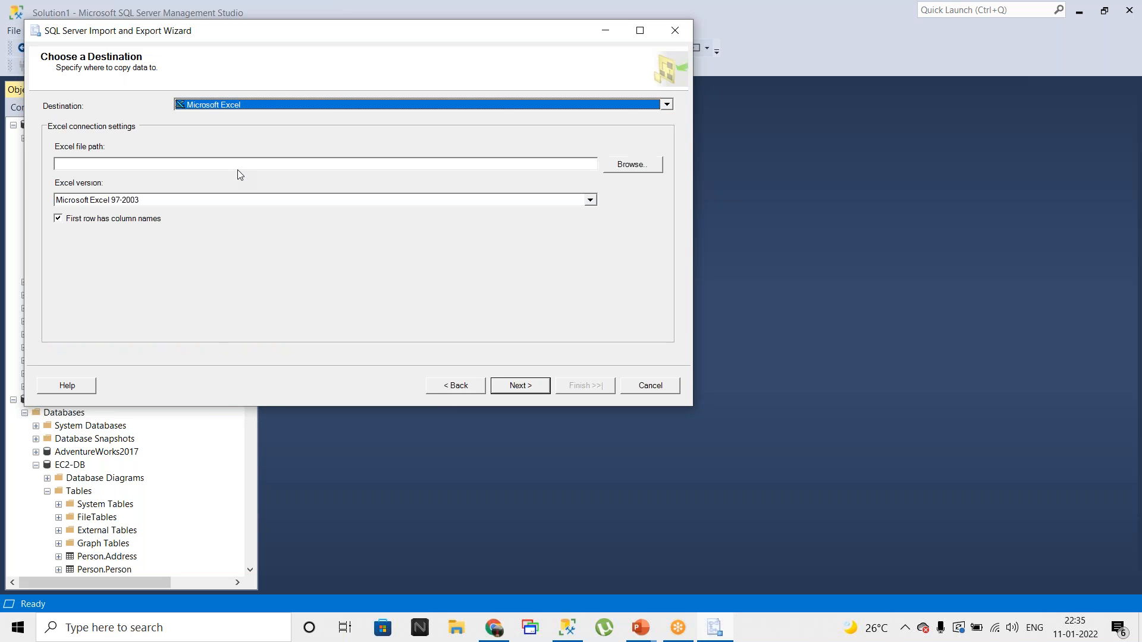
click(635, 168)
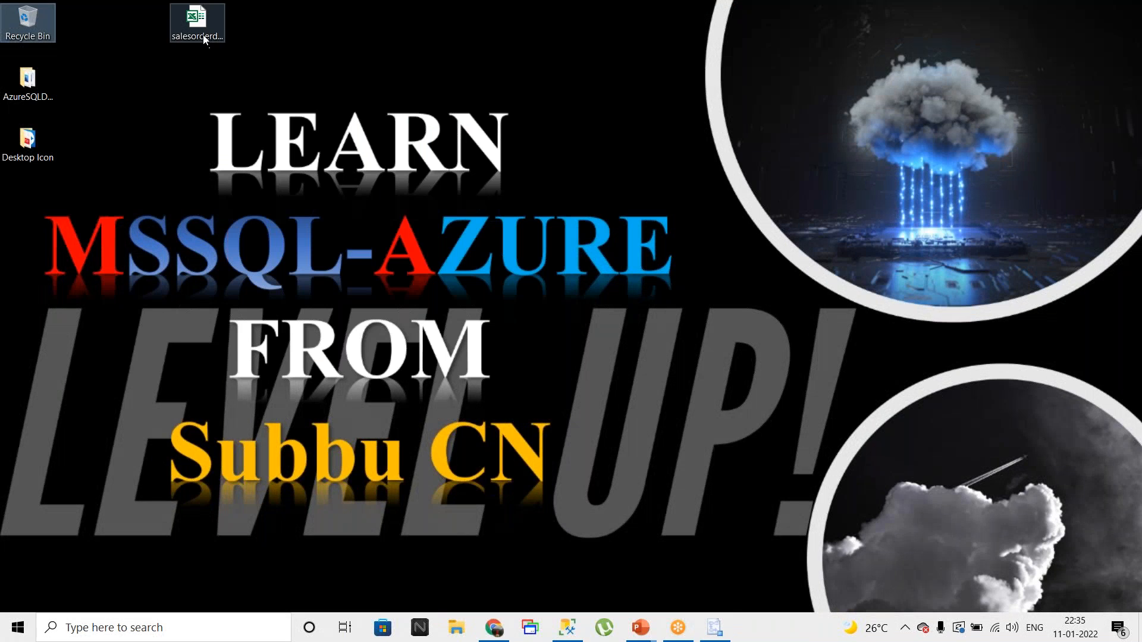
- Open salesorderdetails.xls from the desktop in Excel to check its contents, and return to SQL Server Management Studio
double_click(201, 33)
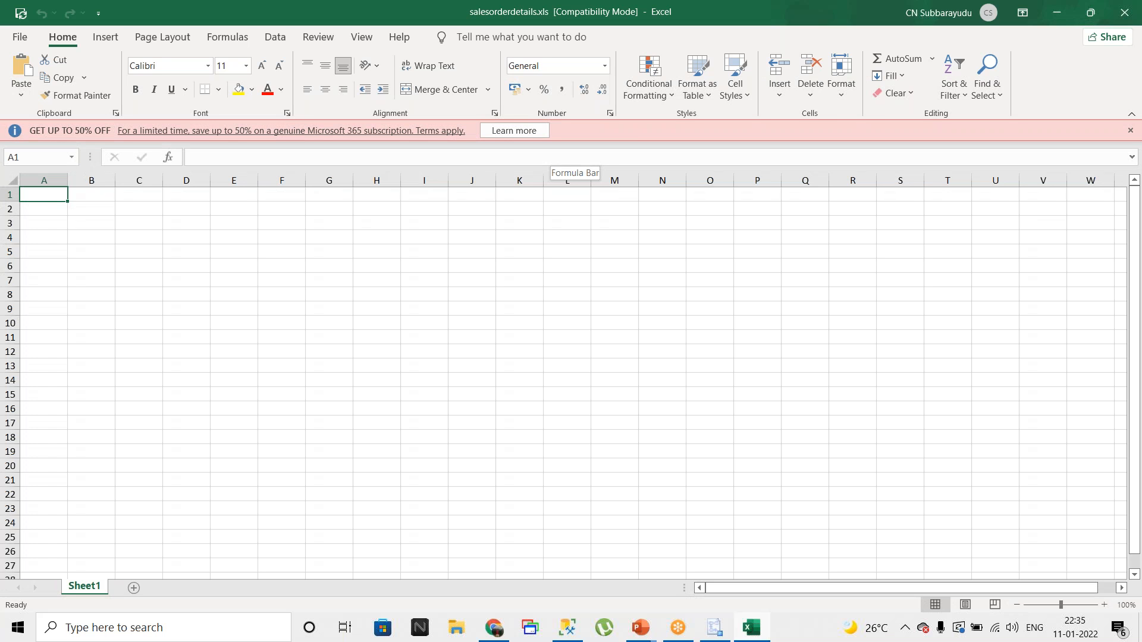
click(495, 631)
click(496, 633)
click(567, 629)
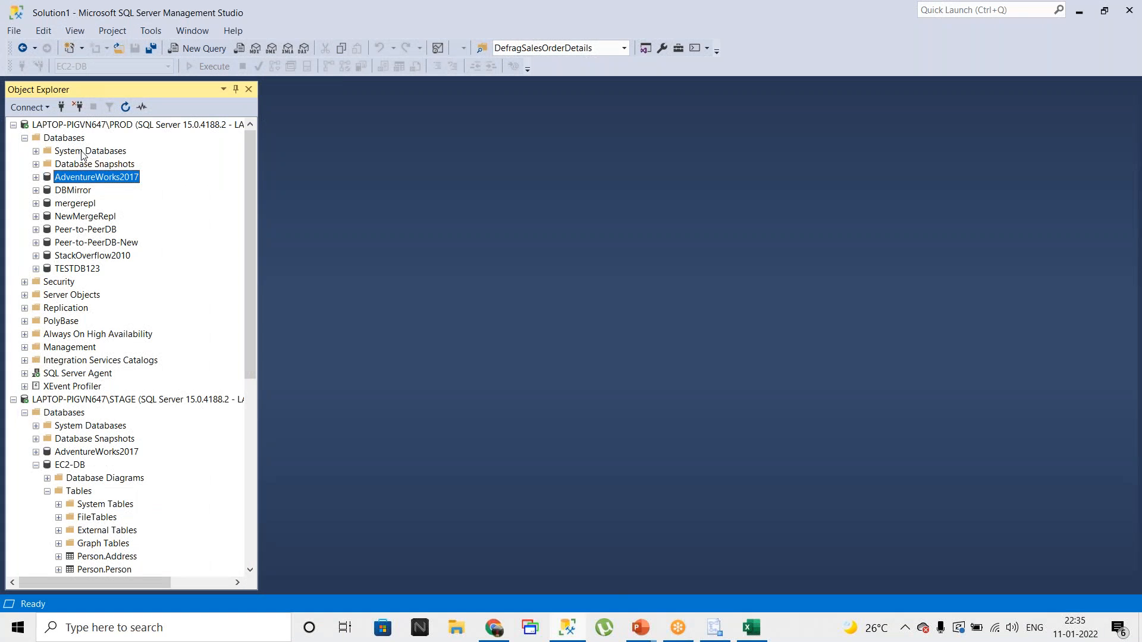
- Set salesorderdetails.xls on the Desktop as the destination Excel file and continue to the source table selection
click(725, 627)
click(201, 188)
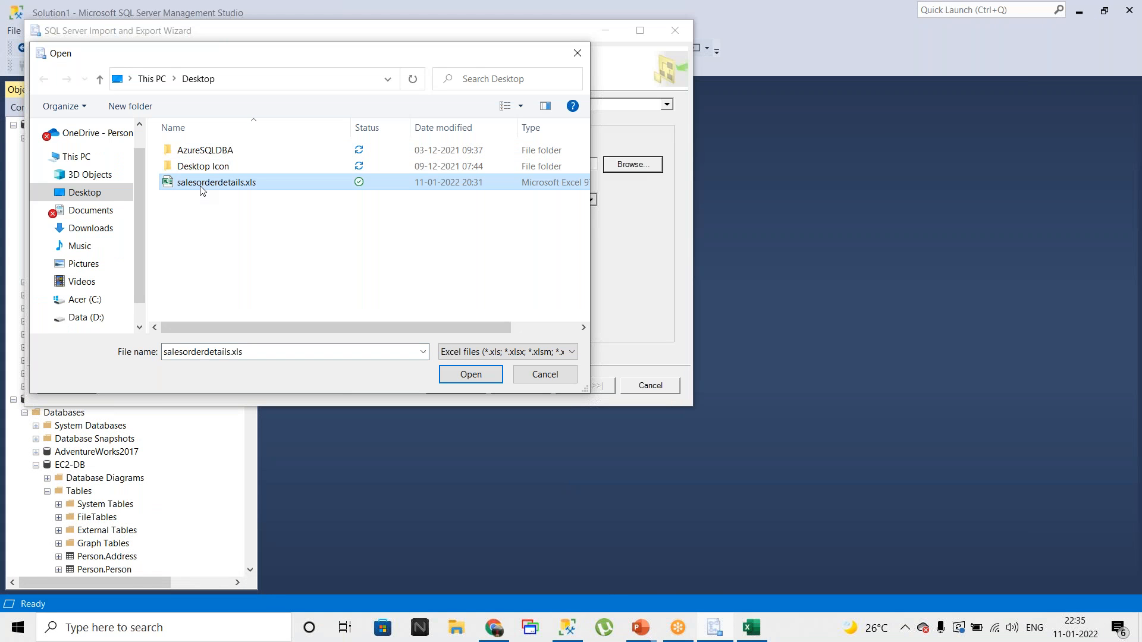
click(494, 375)
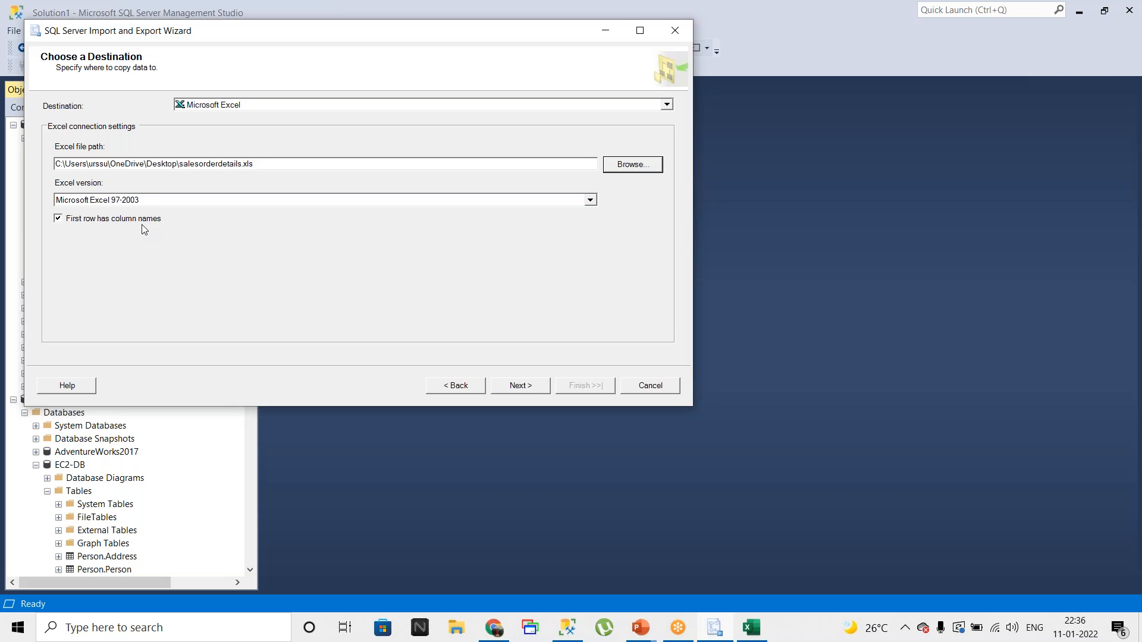
click(512, 387)
key(Return)
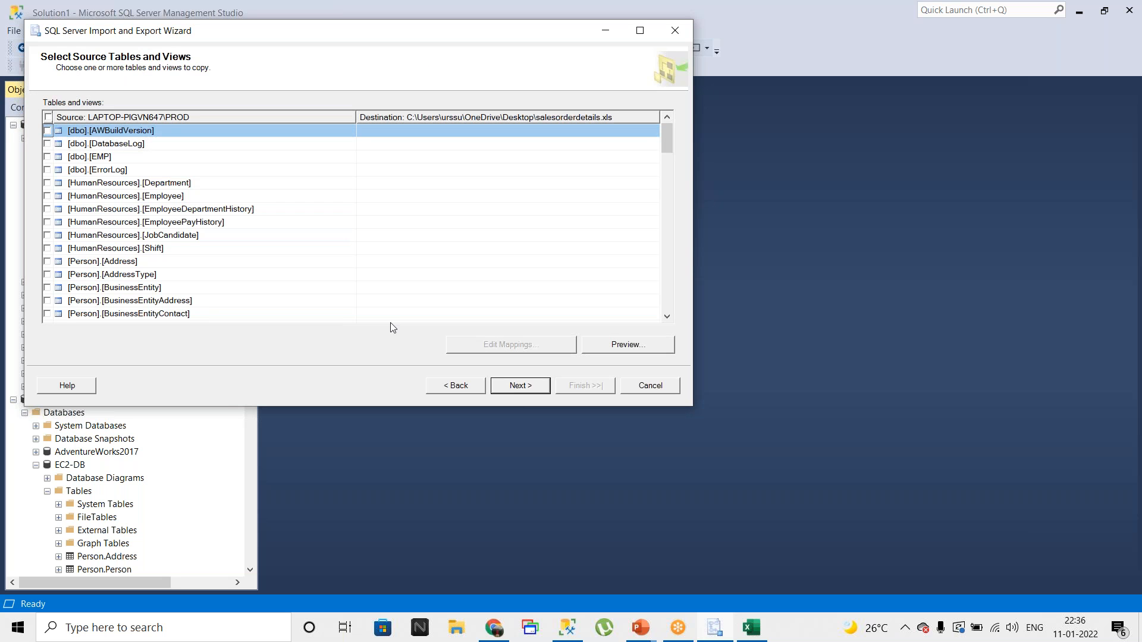
- Select the [Sales].[SalesOrderDetail] table for export and preview its data
scroll(121, 220, down, 6)
scroll(120, 220, down, 10)
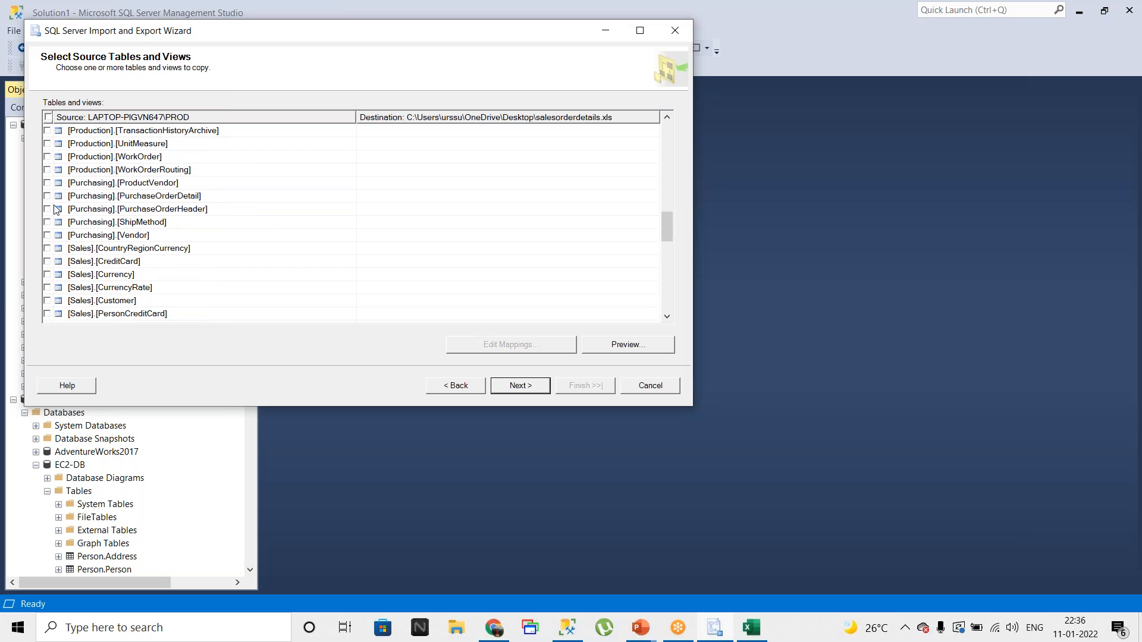
click(880, 26)
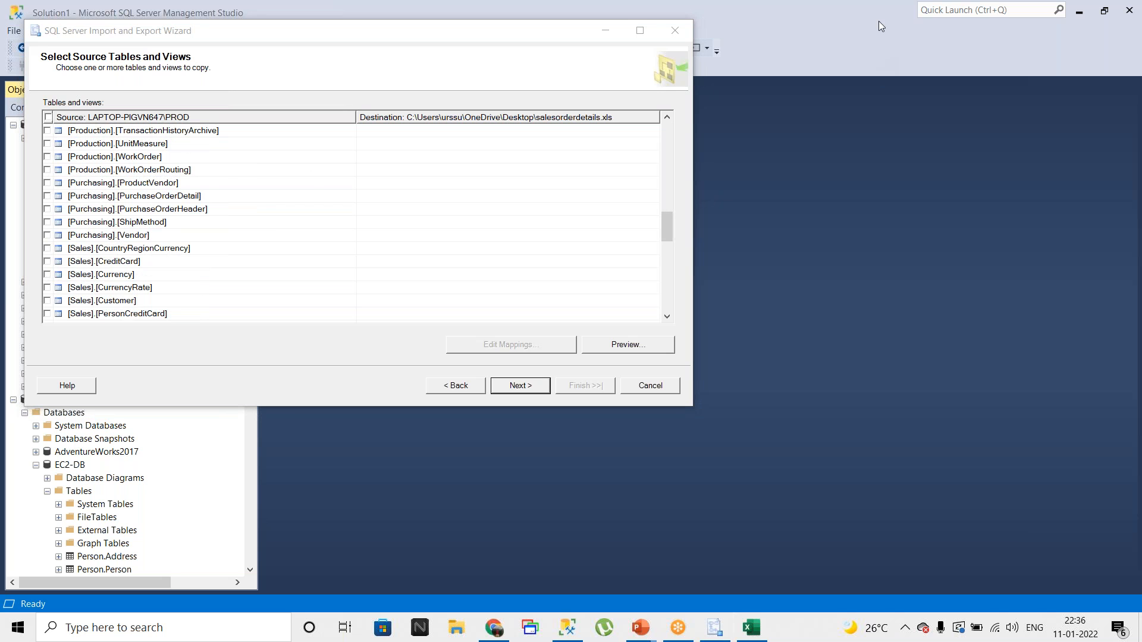
scroll(181, 230, down, 5)
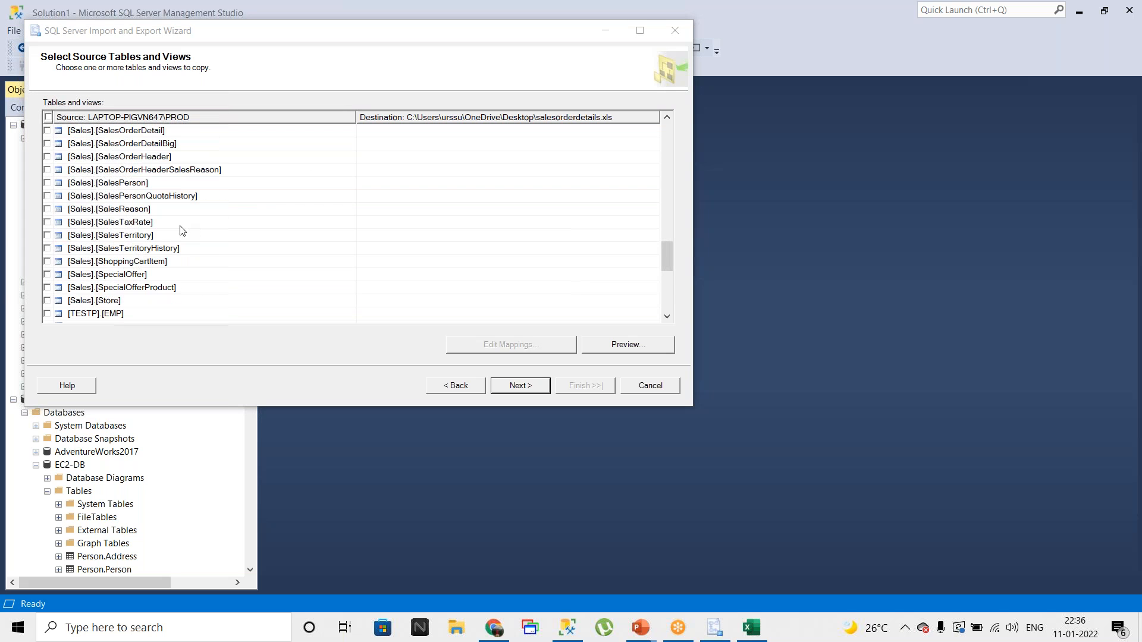
click(47, 131)
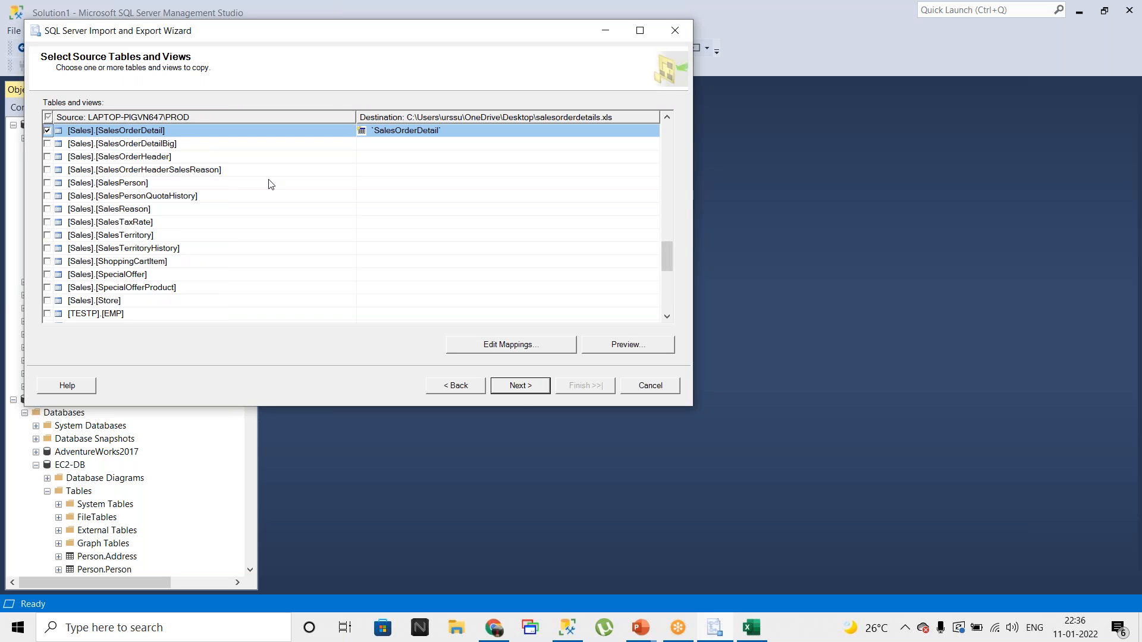
click(606, 346)
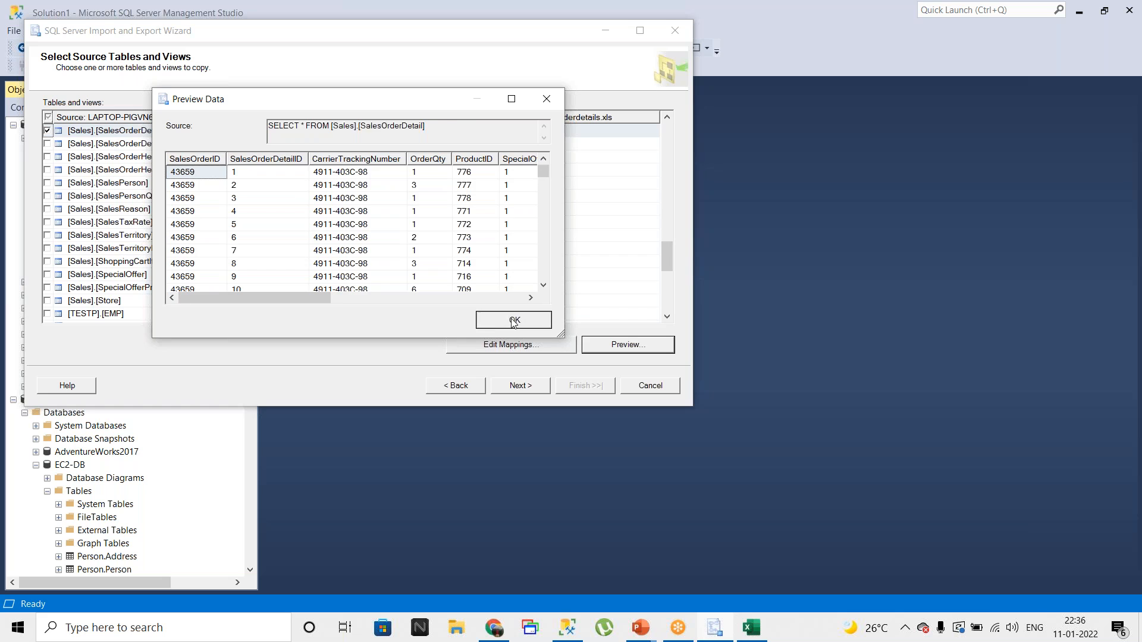
click(514, 321)
- Set both the global error and global truncation handling to Ignore in the data type mapping review
click(521, 386)
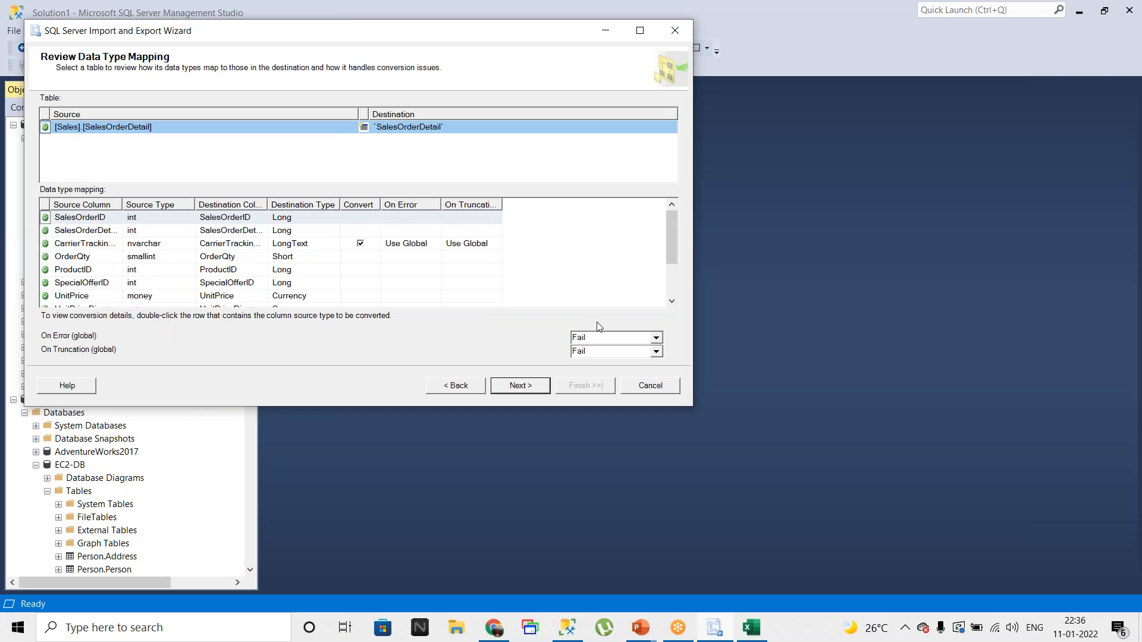
click(657, 338)
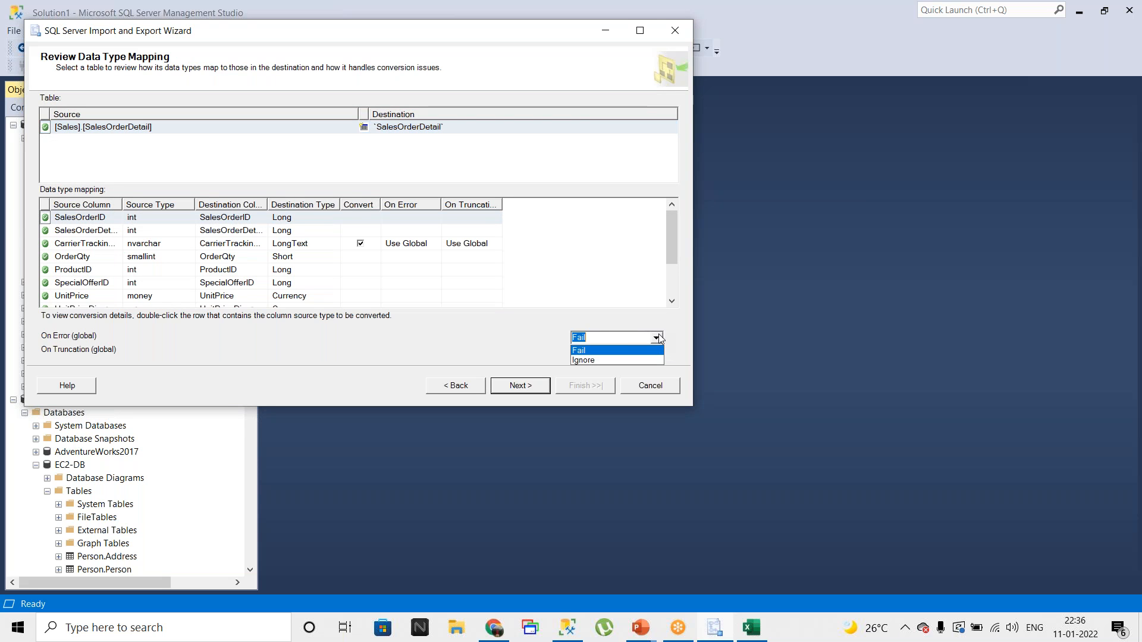
click(601, 361)
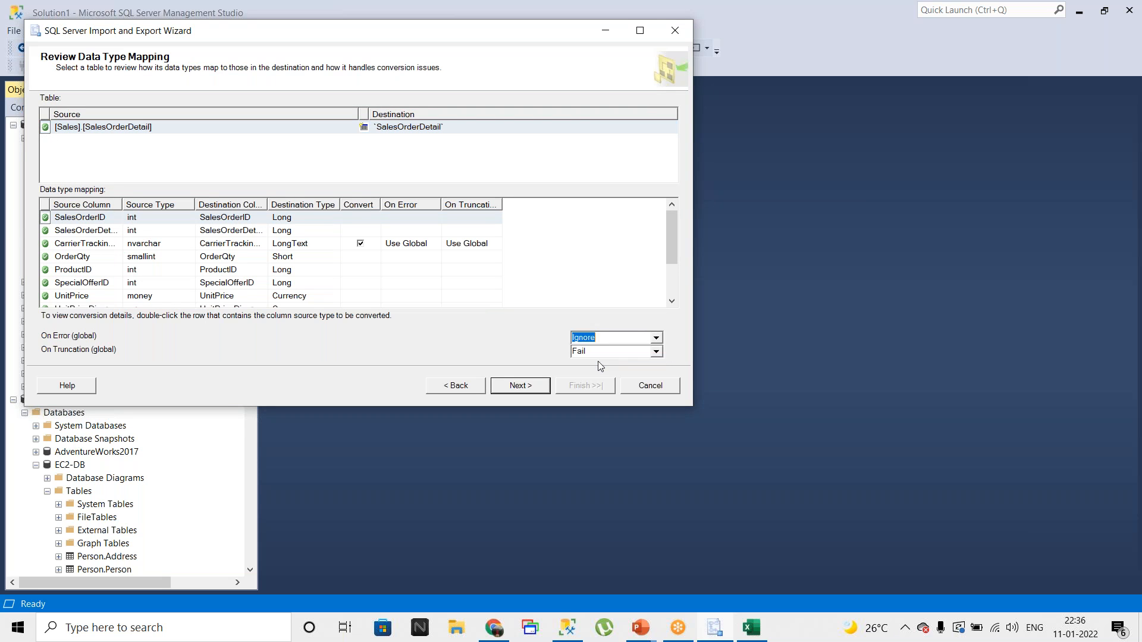
click(656, 351)
click(580, 376)
- Continue through the remaining wizard pages and run the export of SalesOrderDetail to Excel
click(521, 385)
click(522, 385)
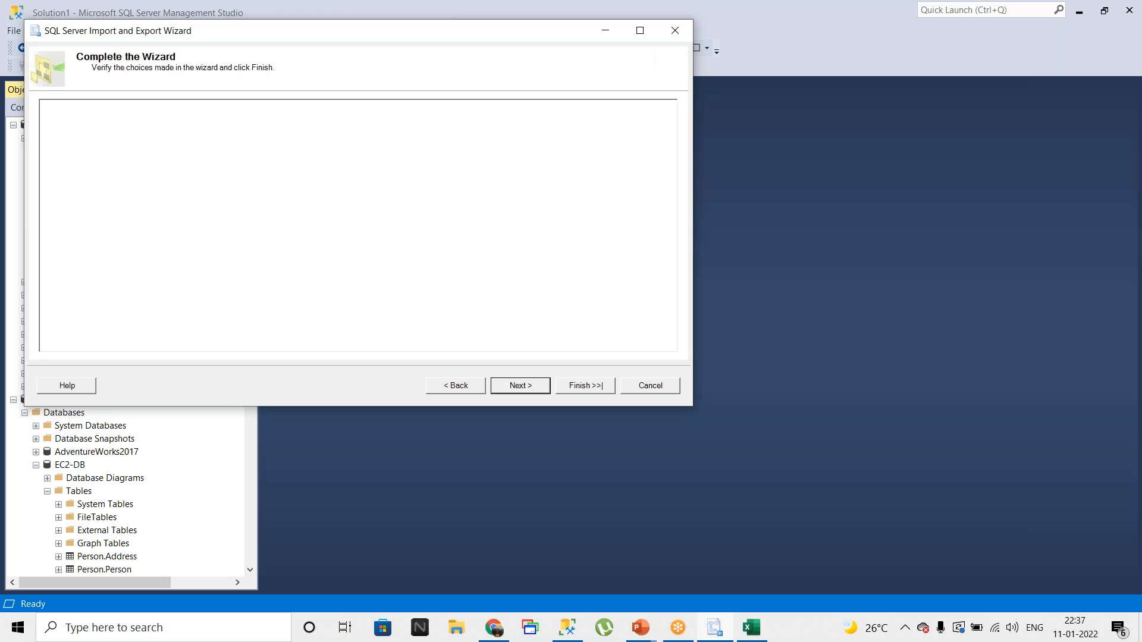
click(578, 388)
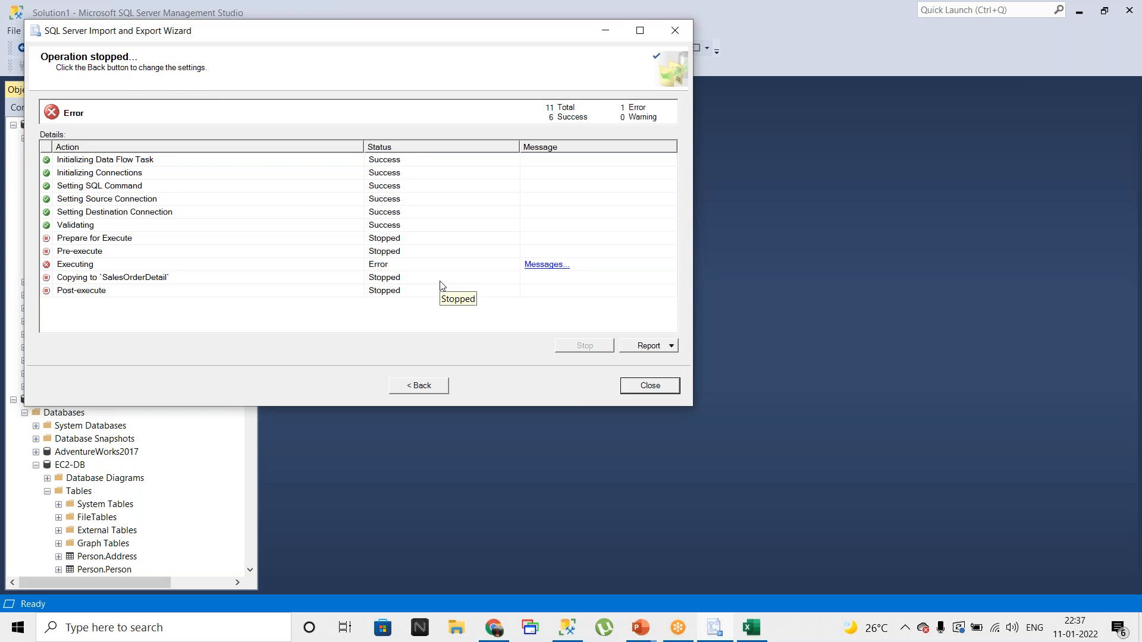
- Read the message report for the export's Executing action in an enlarged window and close the report
click(544, 266)
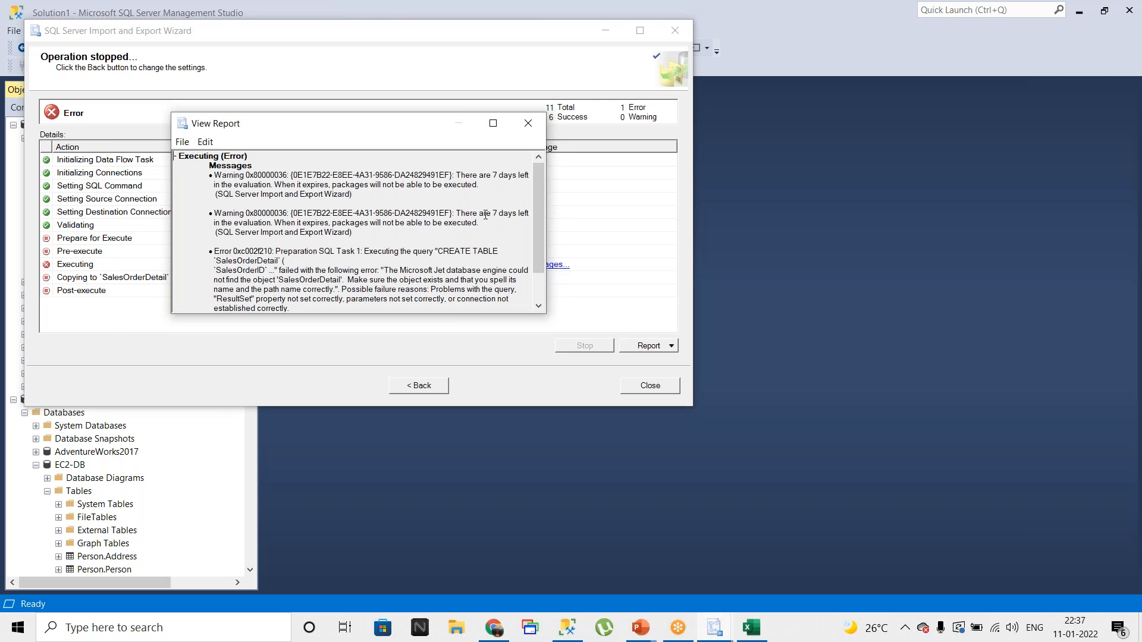
click(492, 123)
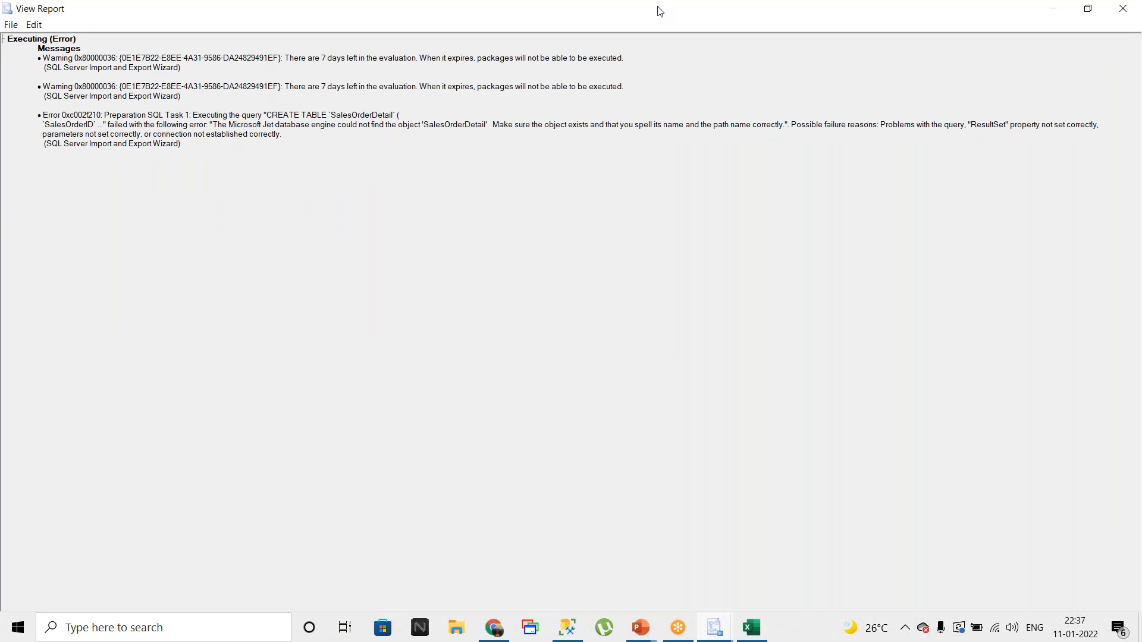
drag(636, 11, 543, 188)
click(681, 188)
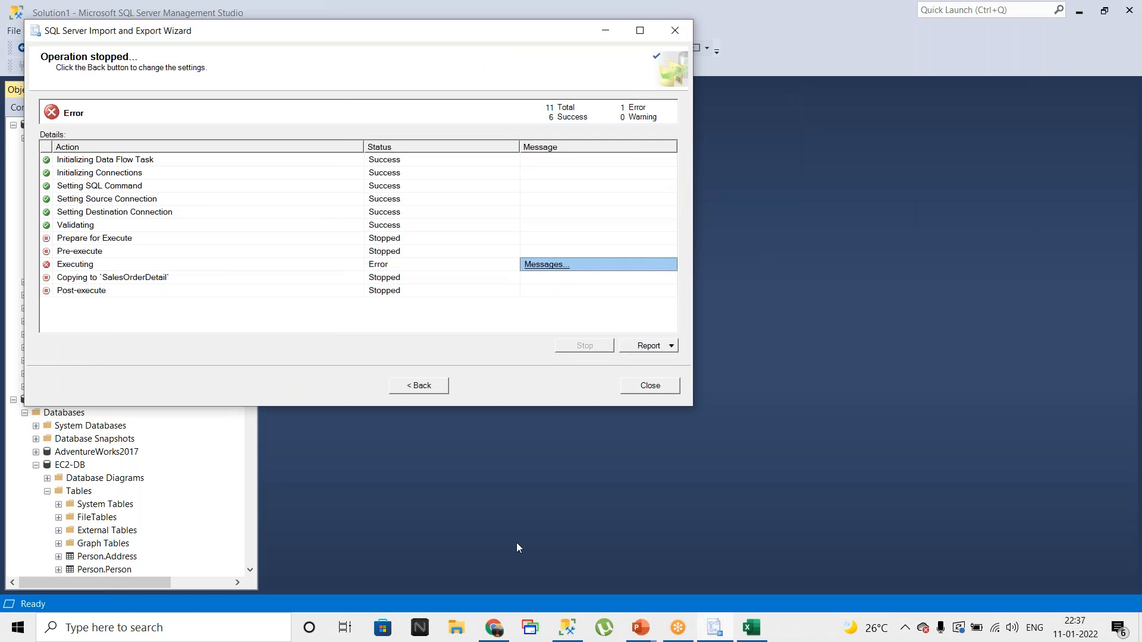
- Switch to Excel and close the salesorderdetails.xls workbook
click(750, 632)
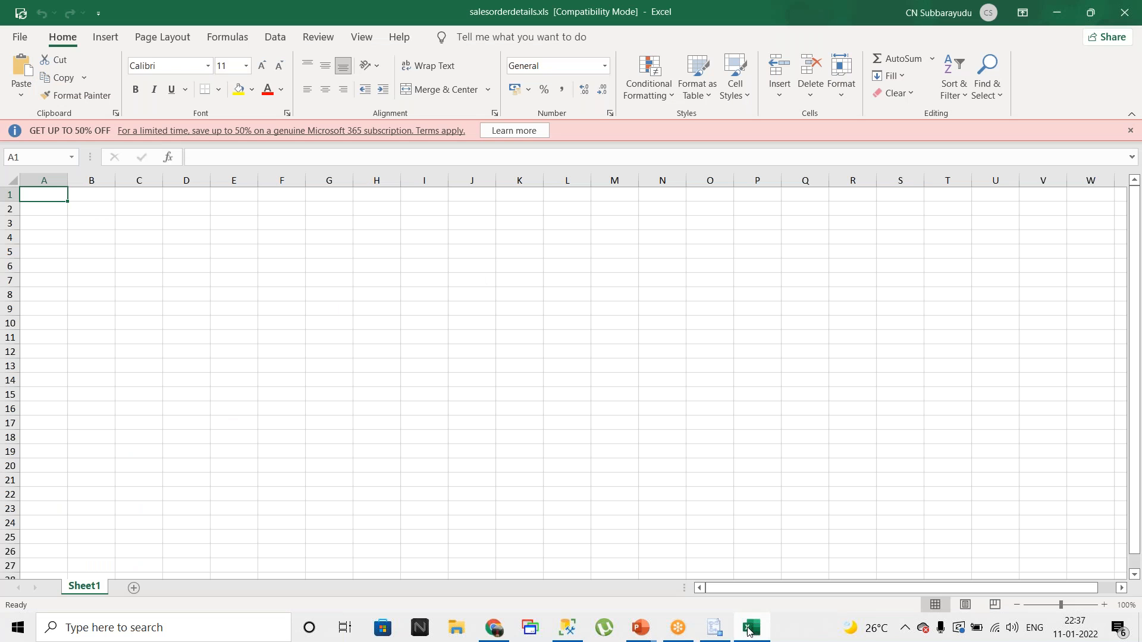
drag(748, 9, 675, 245)
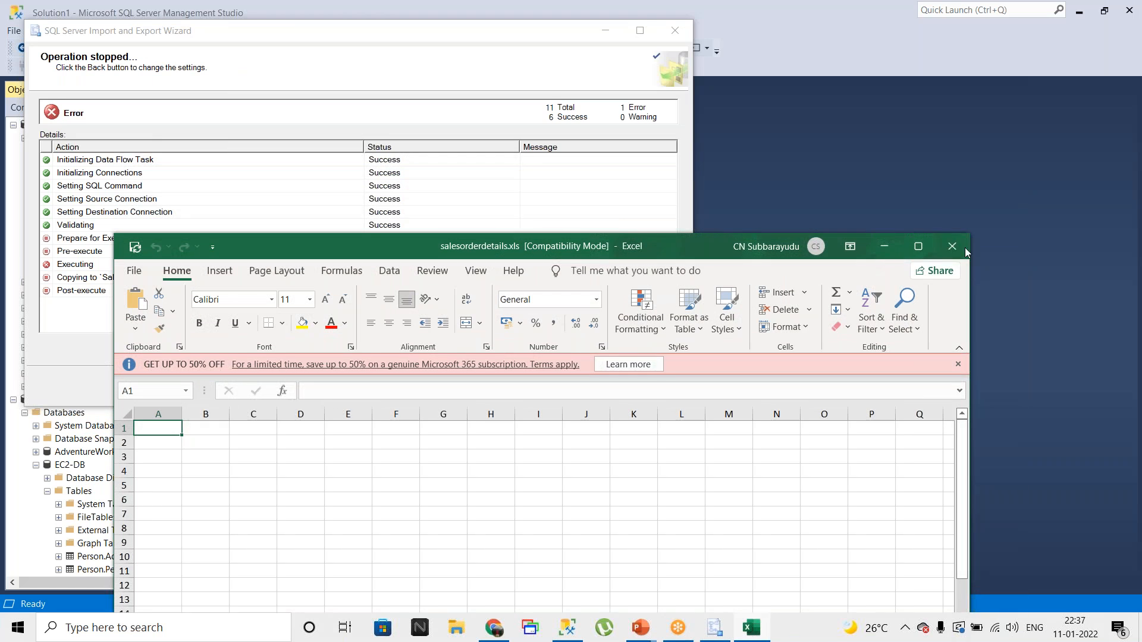
click(951, 248)
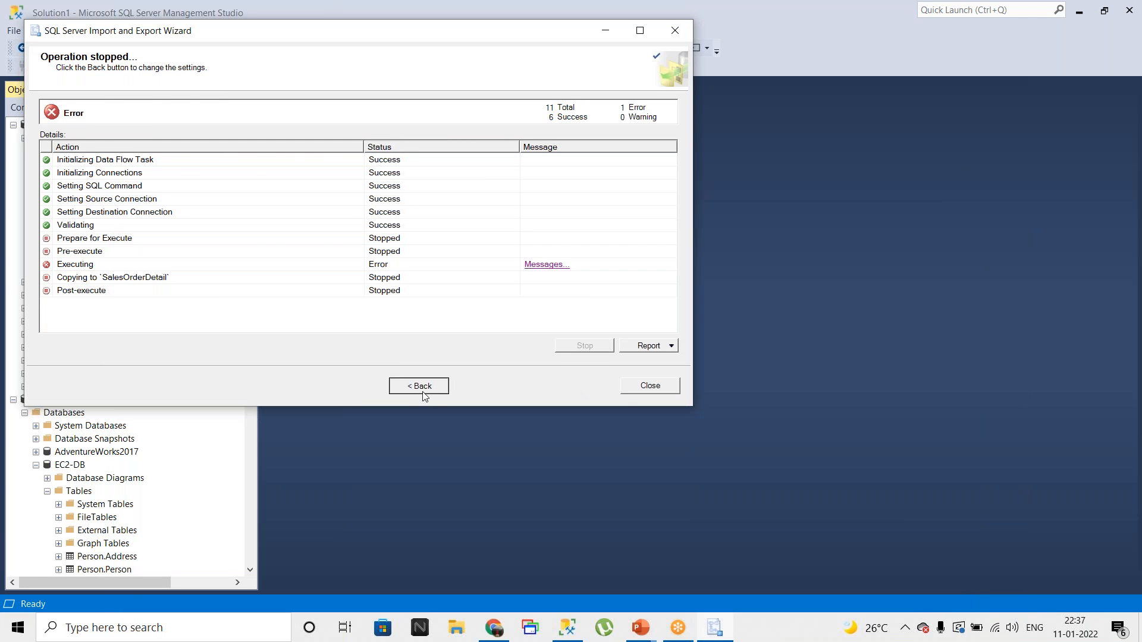
- Rerun the SalesOrderDetail export from the wizard and read the message report for the Copying to SalesOrderDetail action
click(423, 388)
click(597, 387)
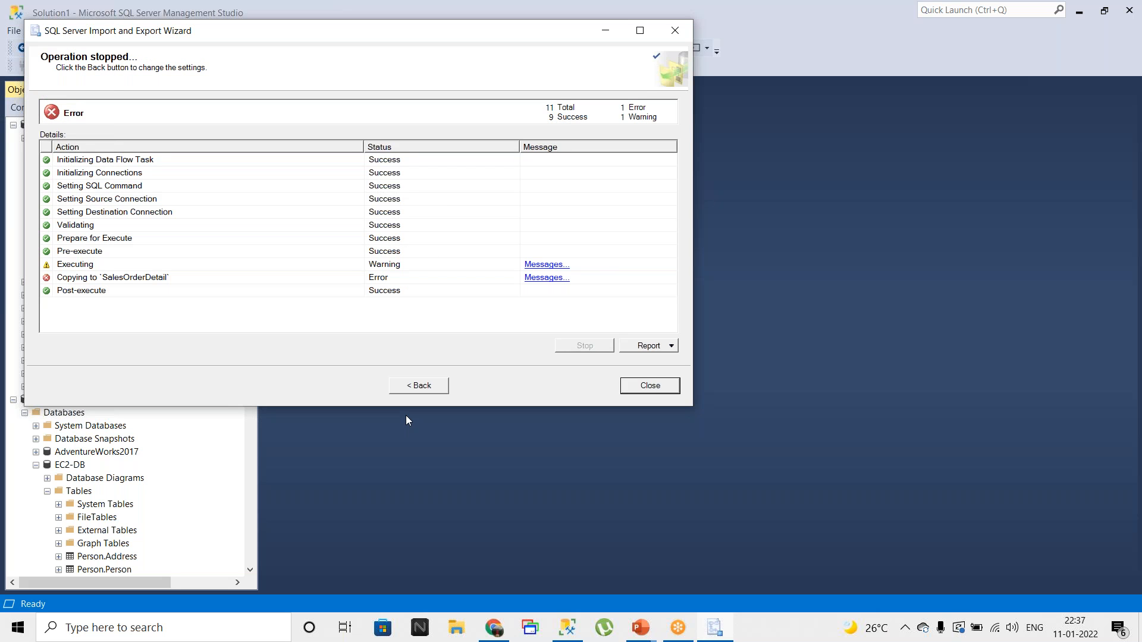
click(540, 266)
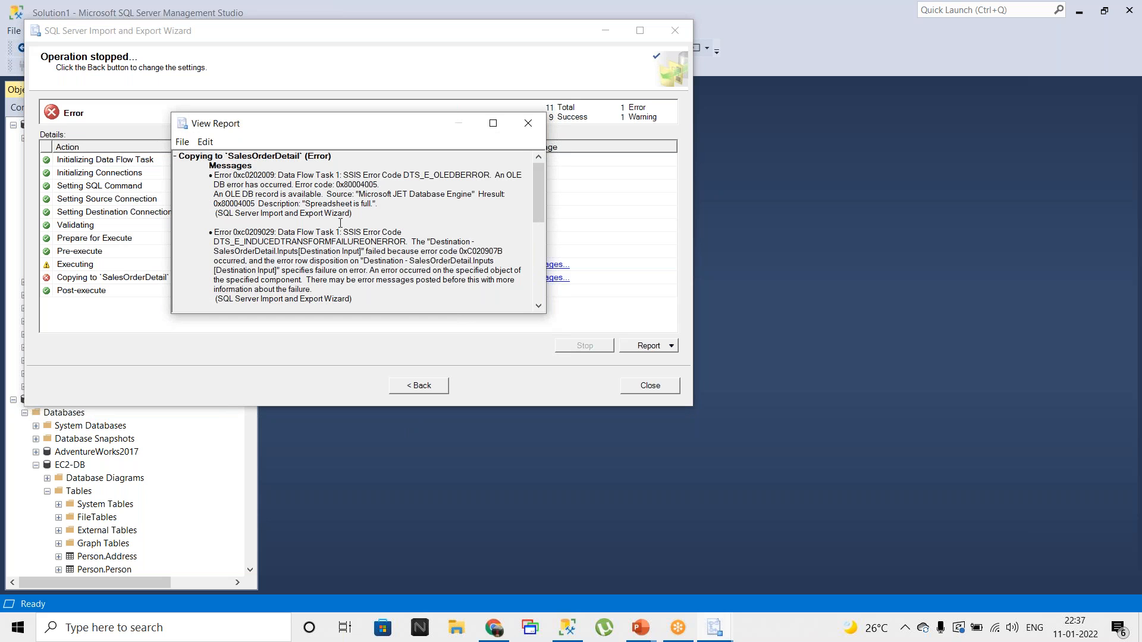
scroll(474, 287, down, 3)
scroll(473, 282, down, 2)
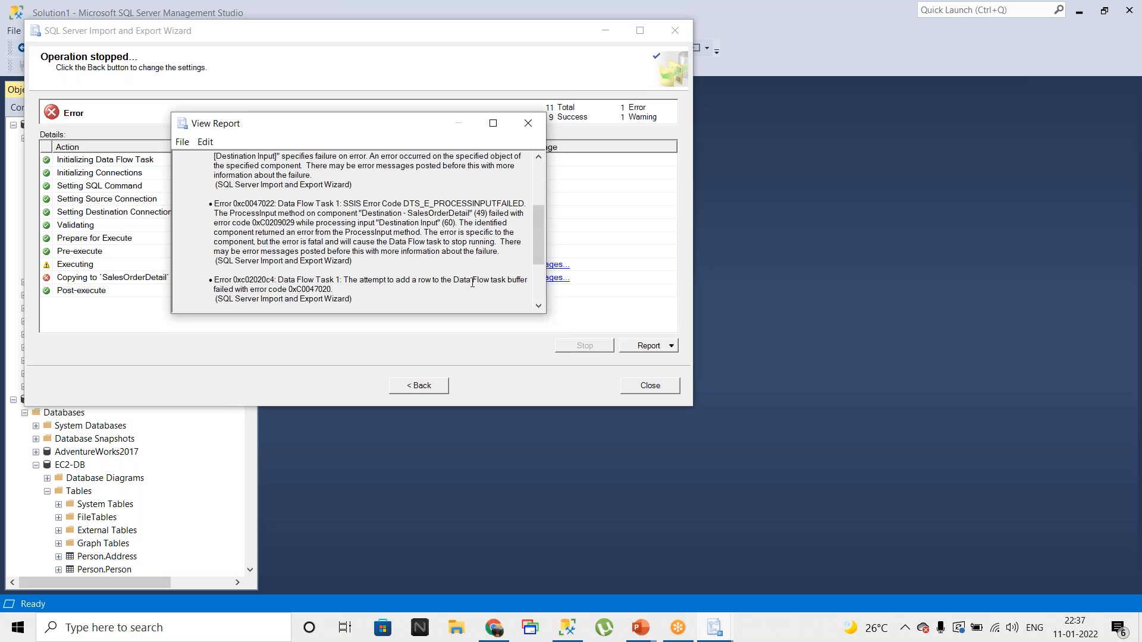
scroll(473, 283, down, 3)
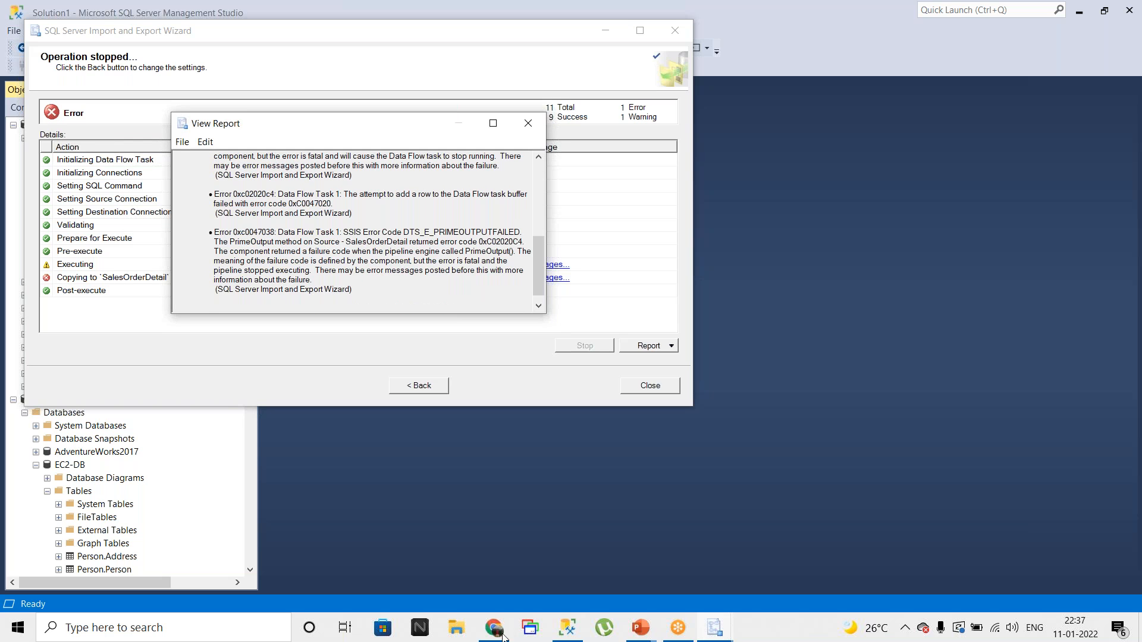
- Open salesorderdetails.xls from the desktop and check how many rows its SalesOrderDetail sheet holds using the SalesOrderDetailID column
click(598, 445)
key(super+e)
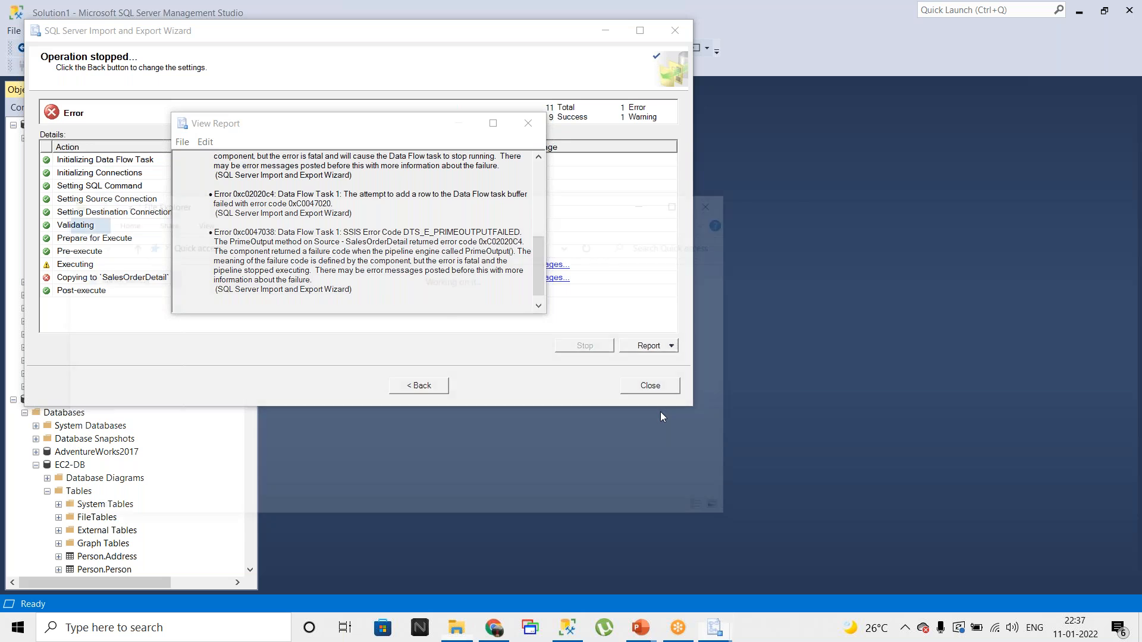
click(694, 200)
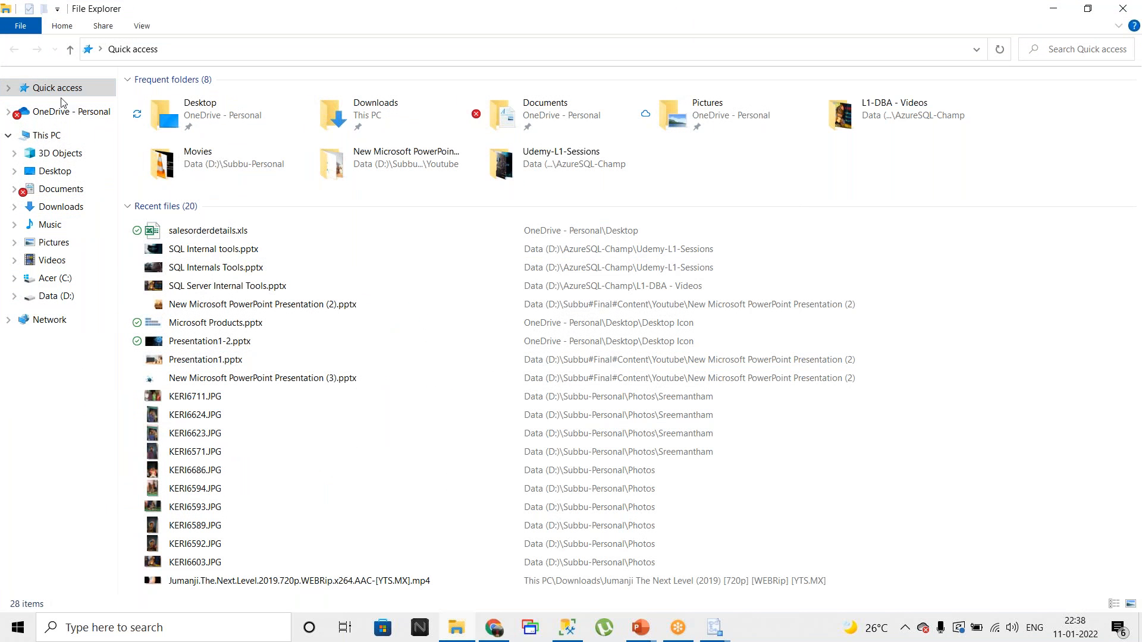
key(super+d)
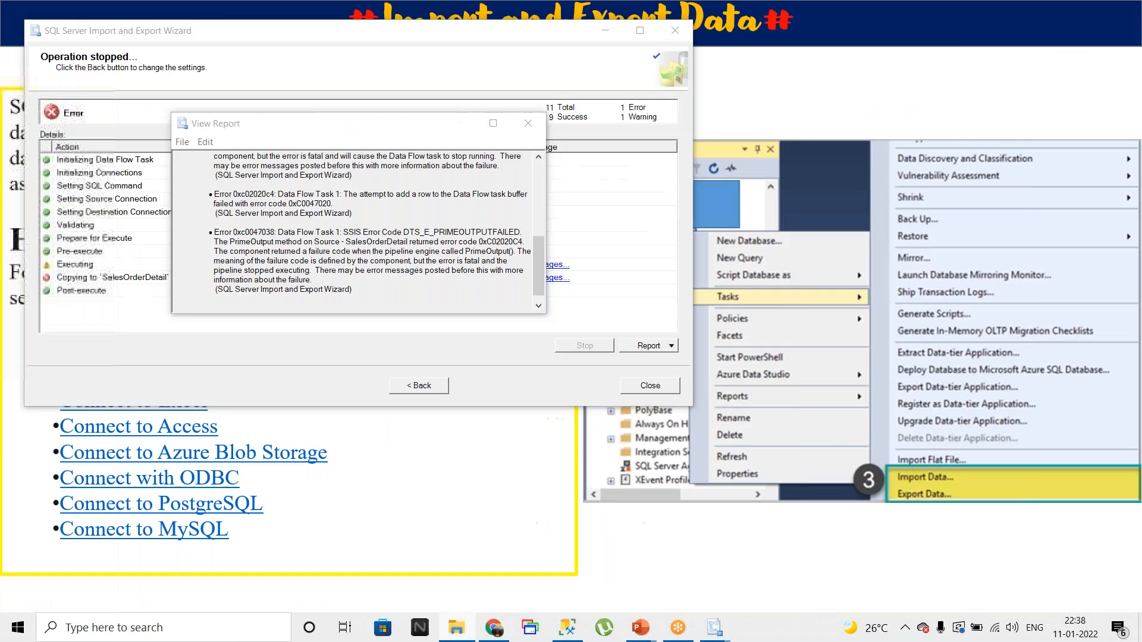
double_click(195, 34)
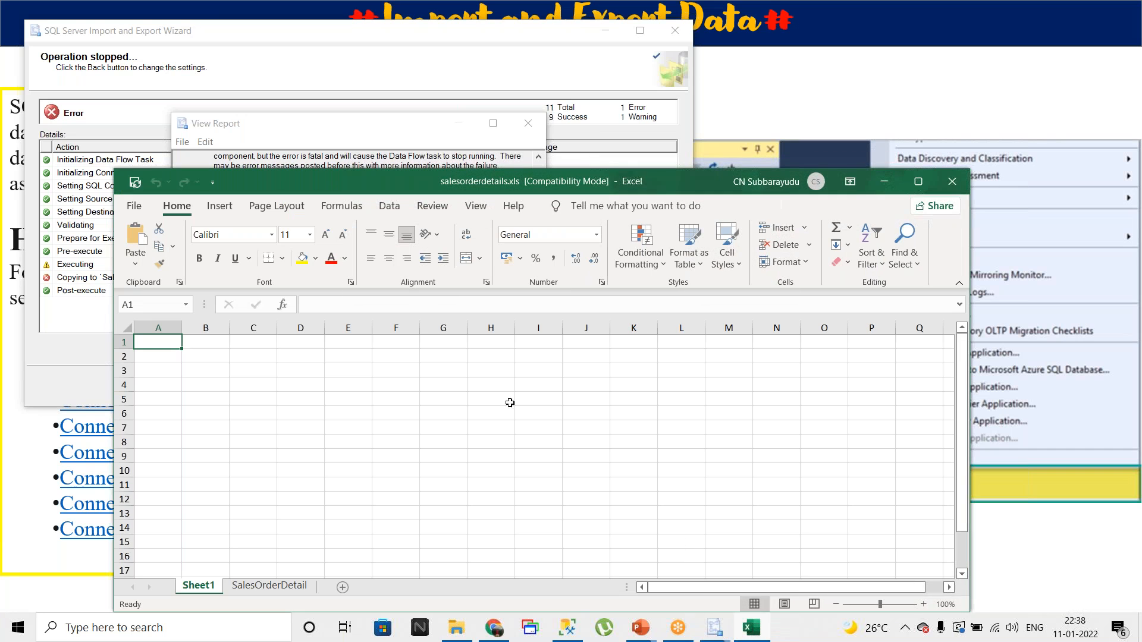
click(924, 185)
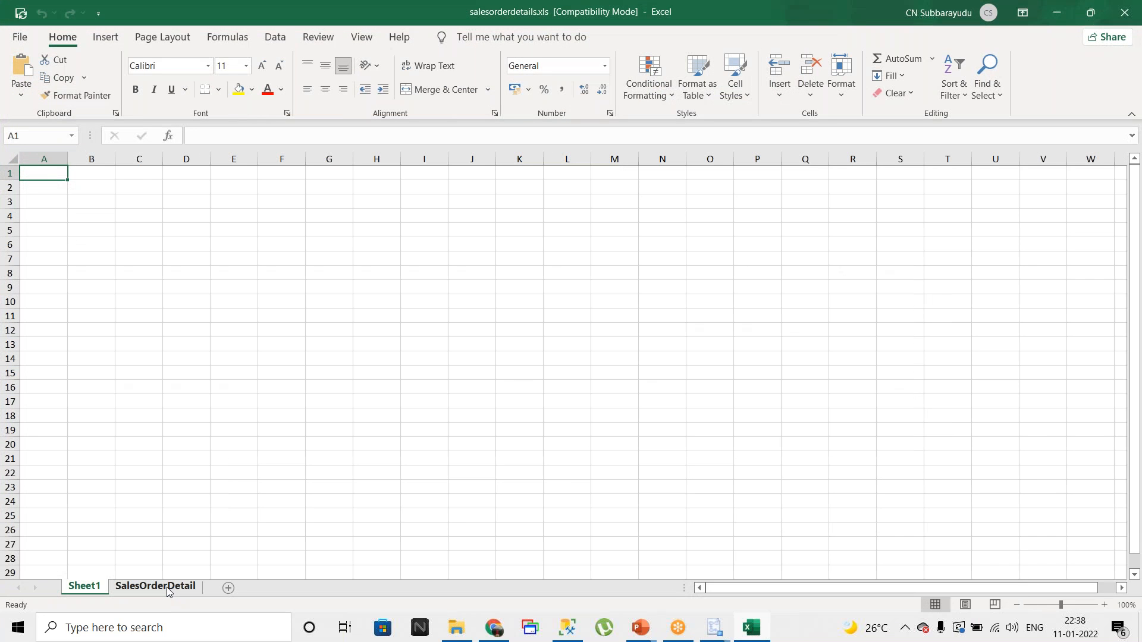
click(163, 588)
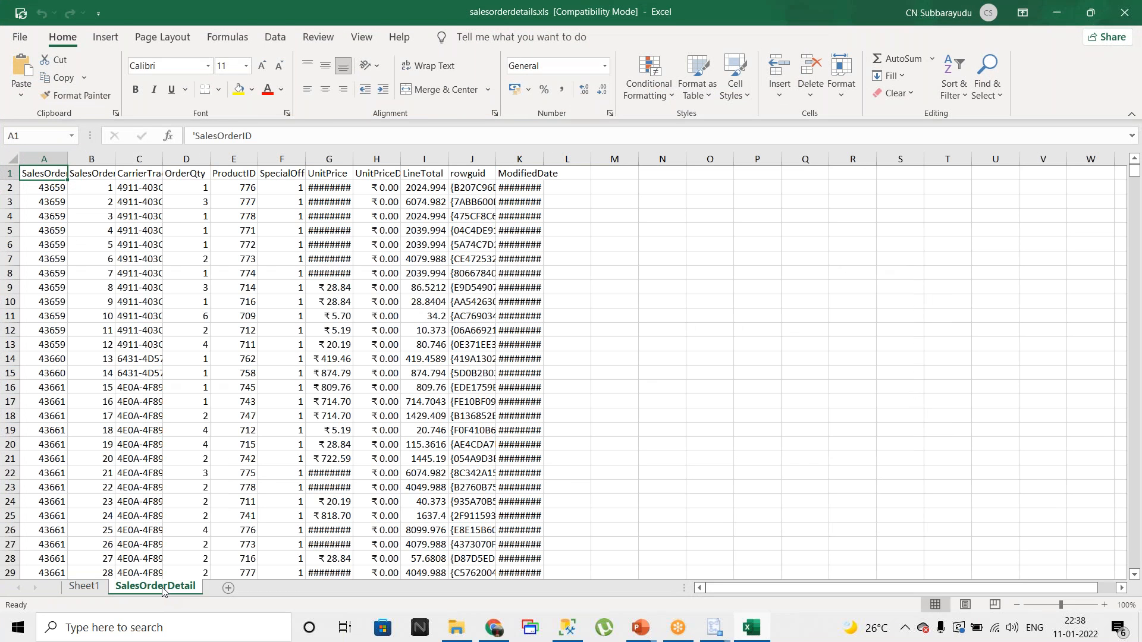
click(95, 158)
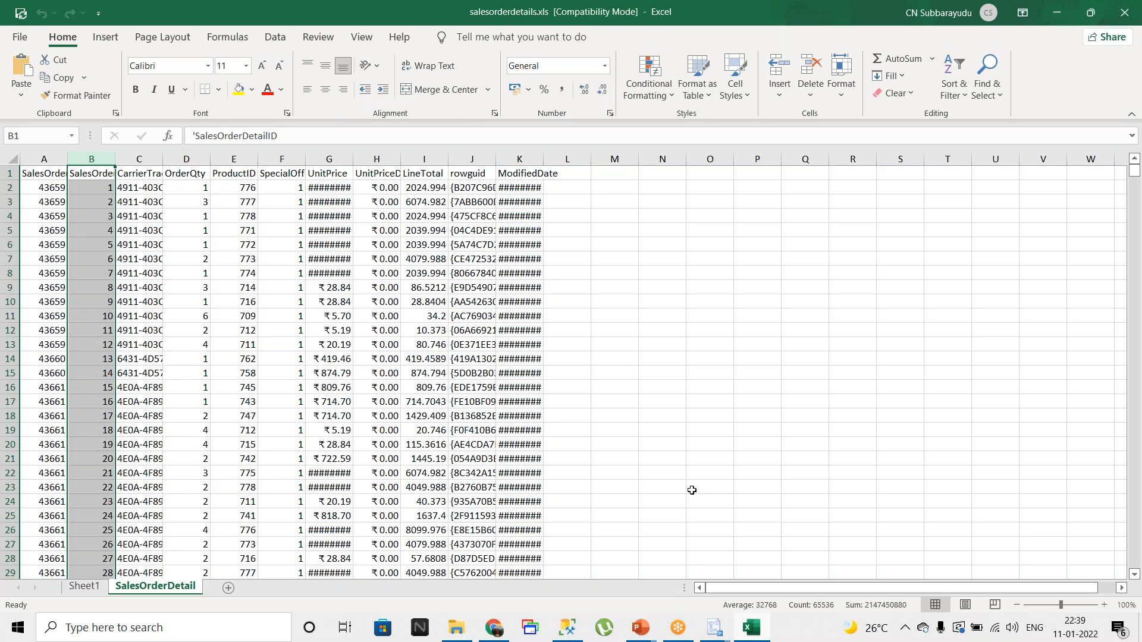
- Close the salesorderdetails.xls workbook and exit the Import and Export Wizard along with its open report
double_click(730, 14)
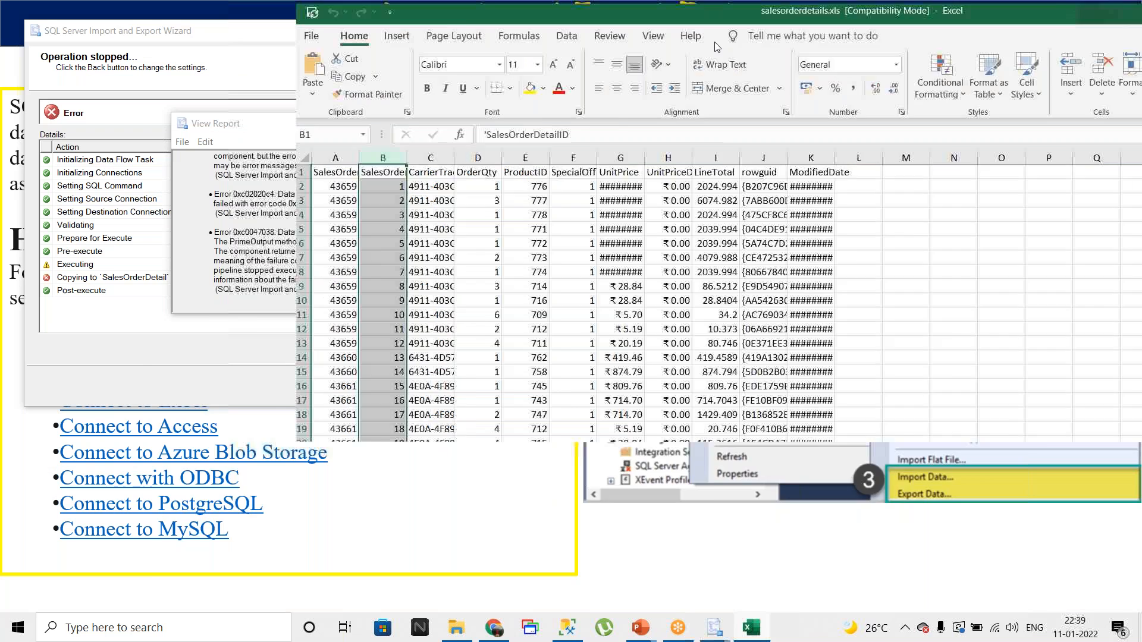
click(948, 216)
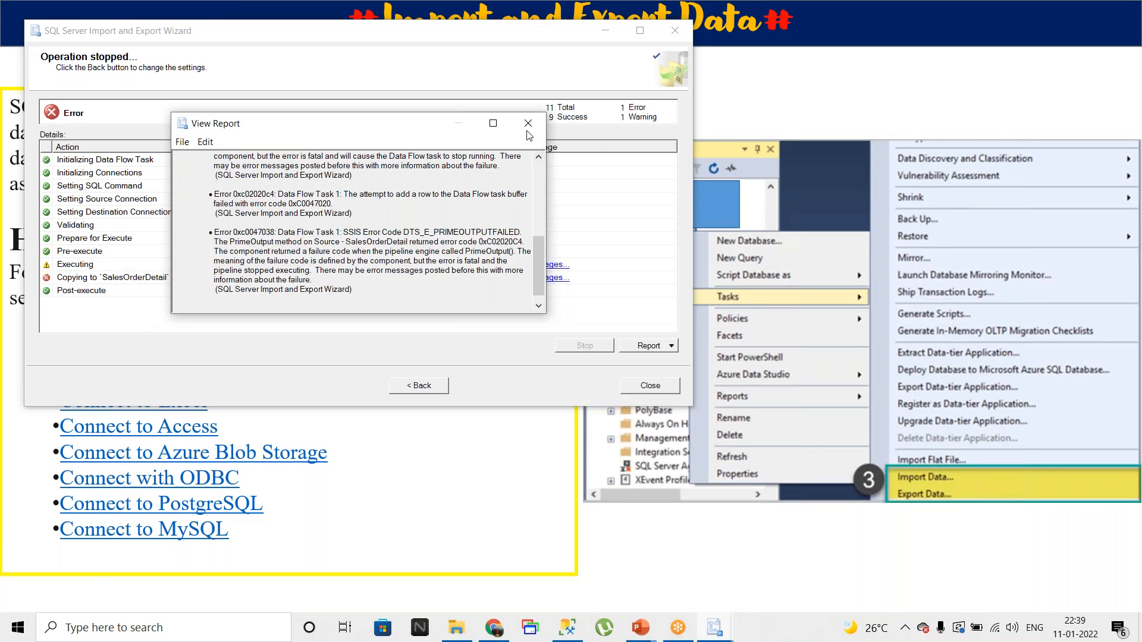
click(528, 123)
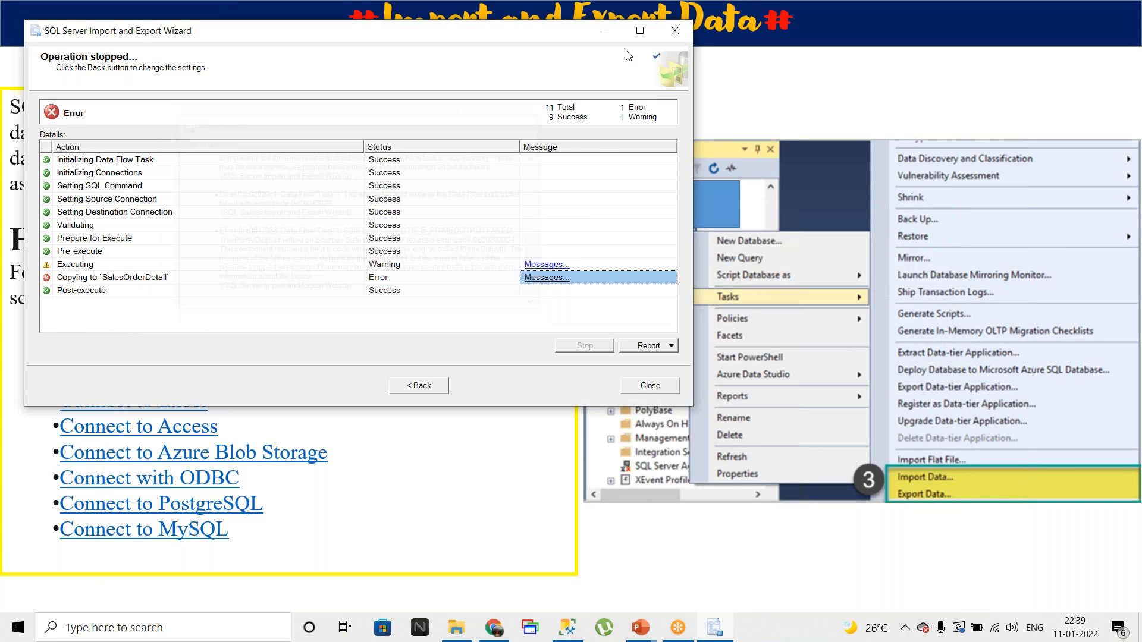
click(676, 31)
click(494, 244)
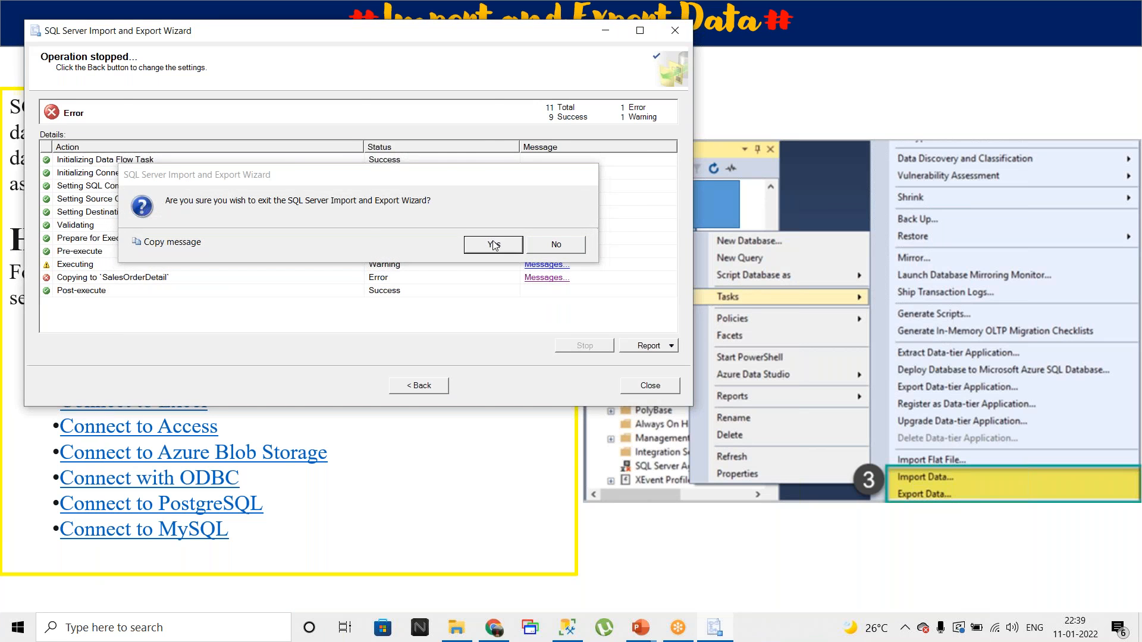
- Go to the desktop, search Windows for Access and launch it
key(super+d)
click(208, 630)
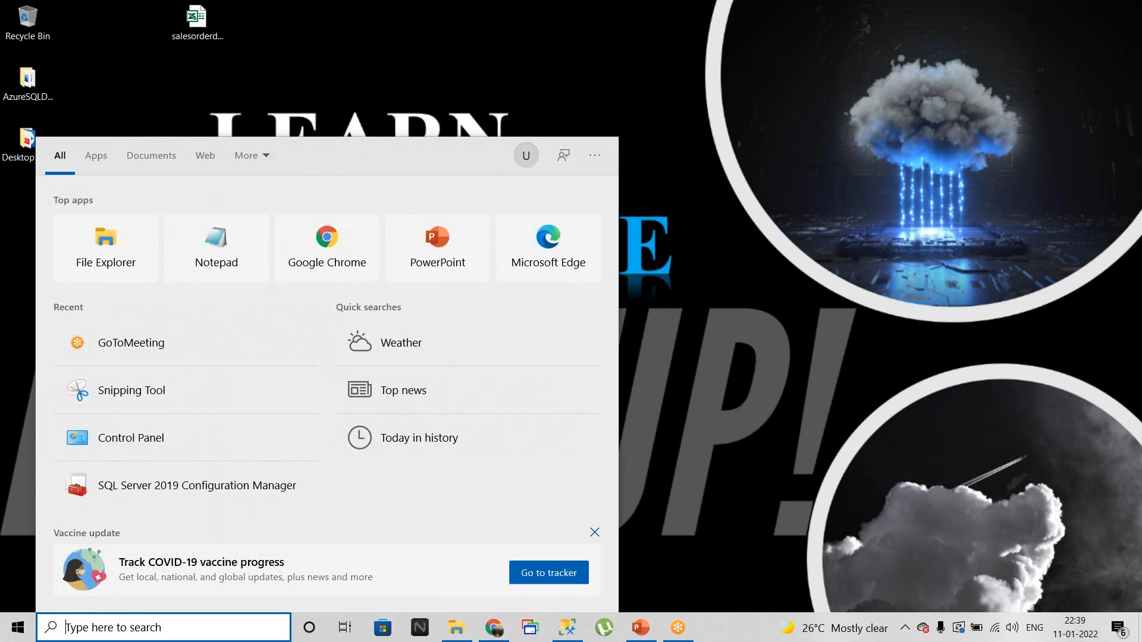
text(acc)
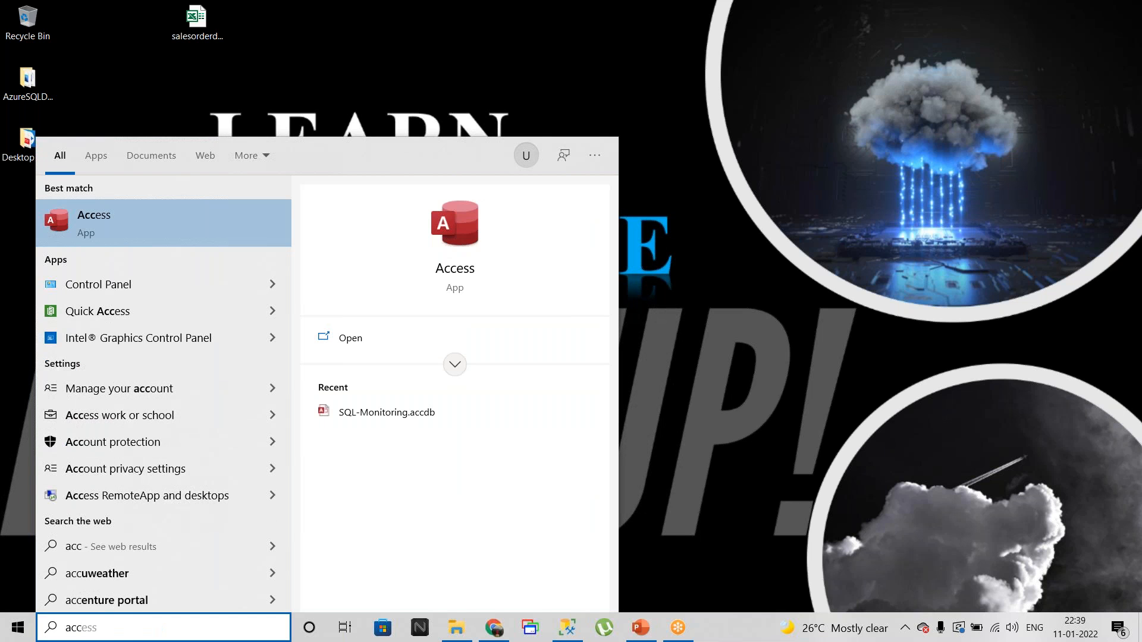
click(112, 219)
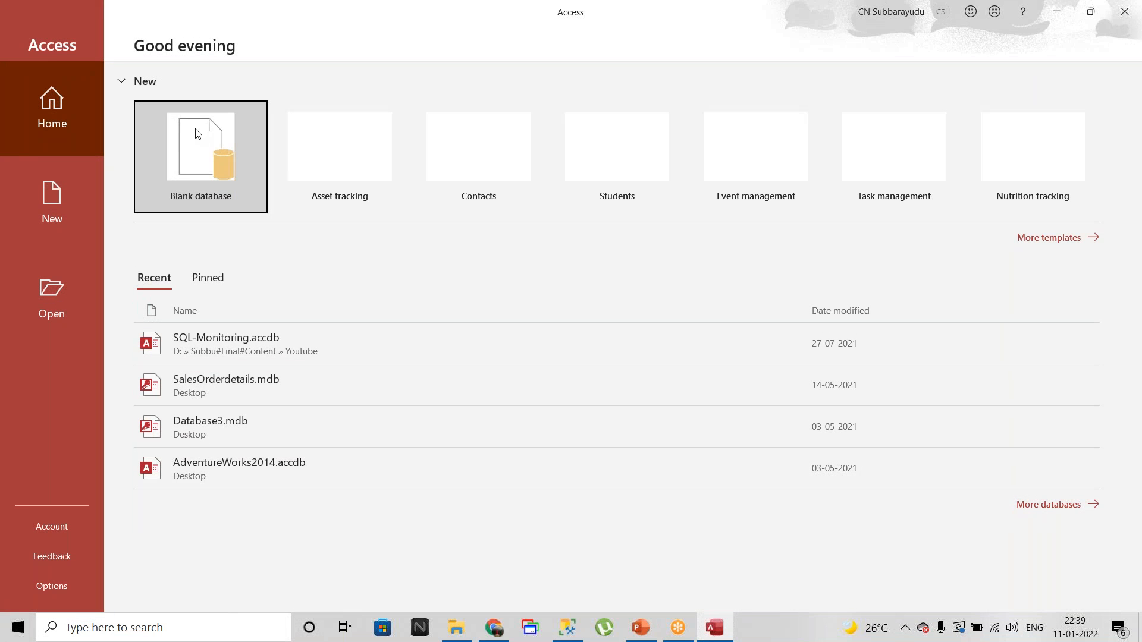
- Create a blank database saved on the Desktop as AD2017.accdb, and close Access
click(198, 134)
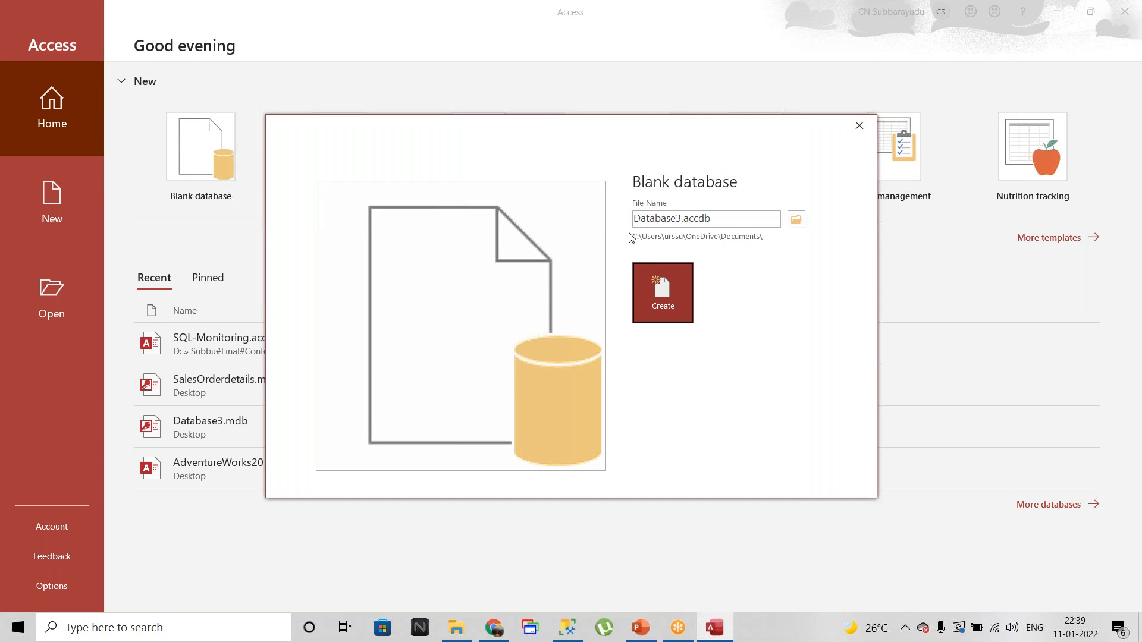
click(797, 220)
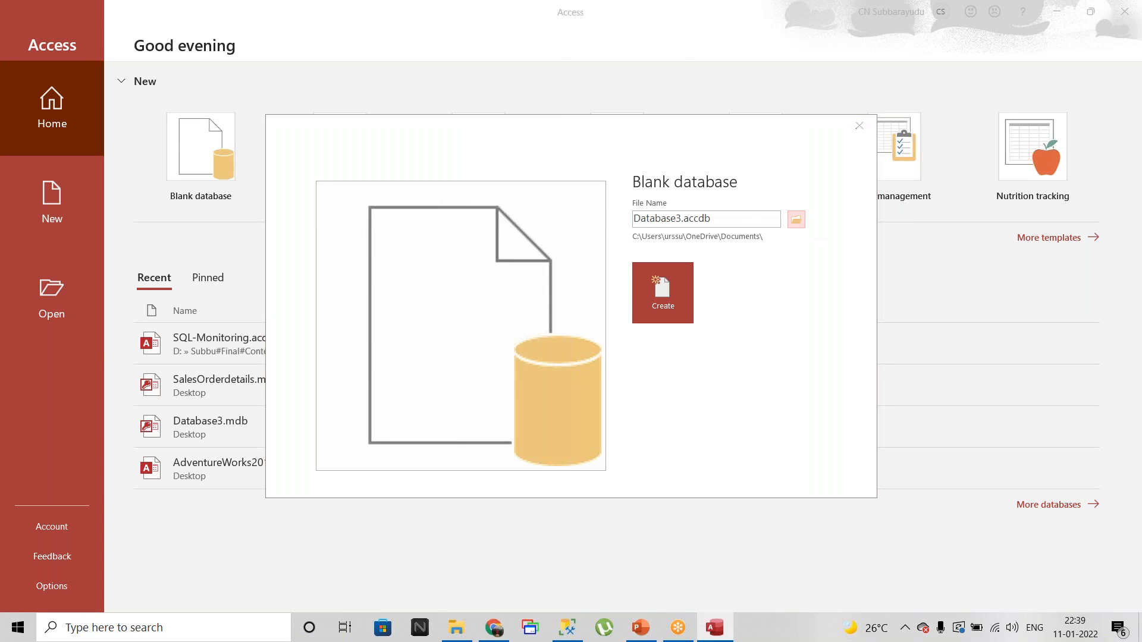
click(37, 127)
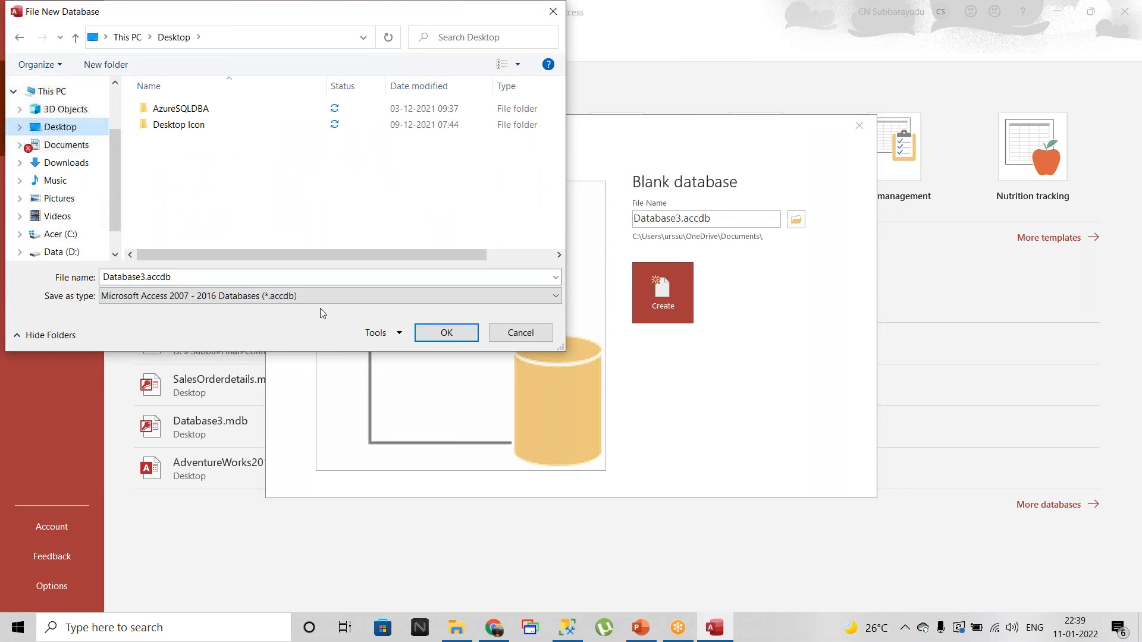
double_click(146, 278)
click(146, 278)
drag(146, 277, 102, 277)
text(AD2017)
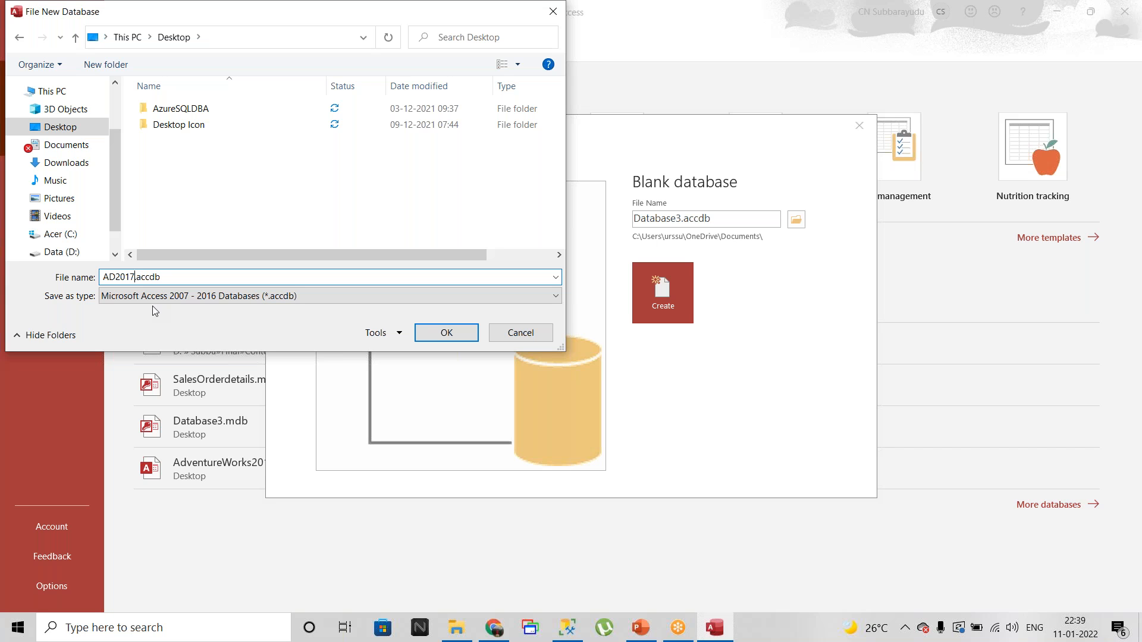
click(439, 335)
click(681, 295)
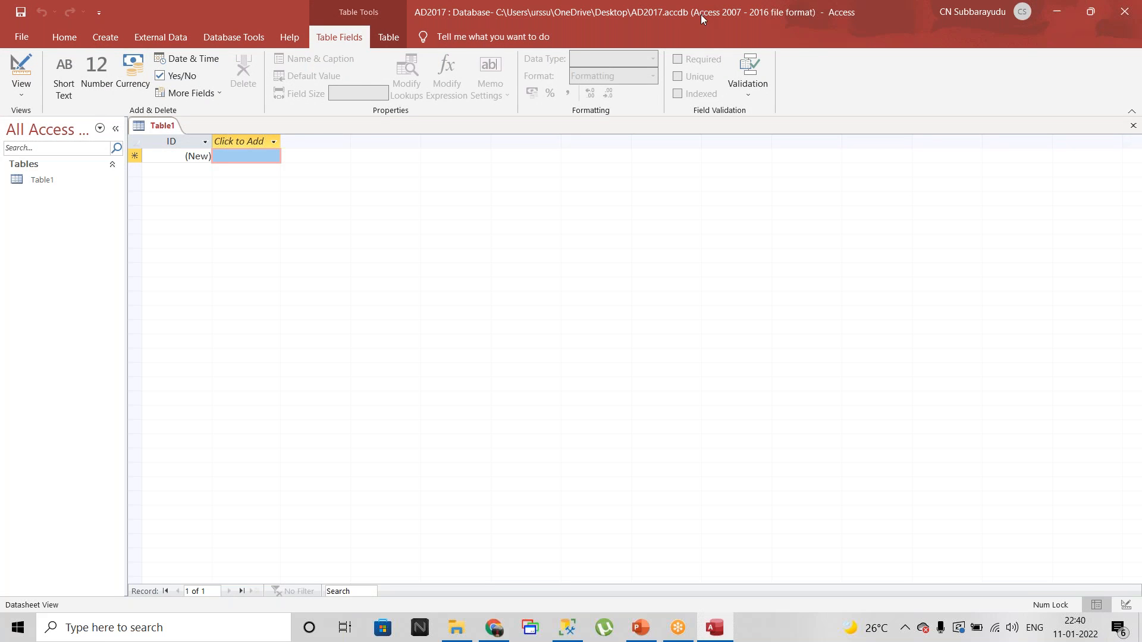
double_click(619, 12)
click(949, 207)
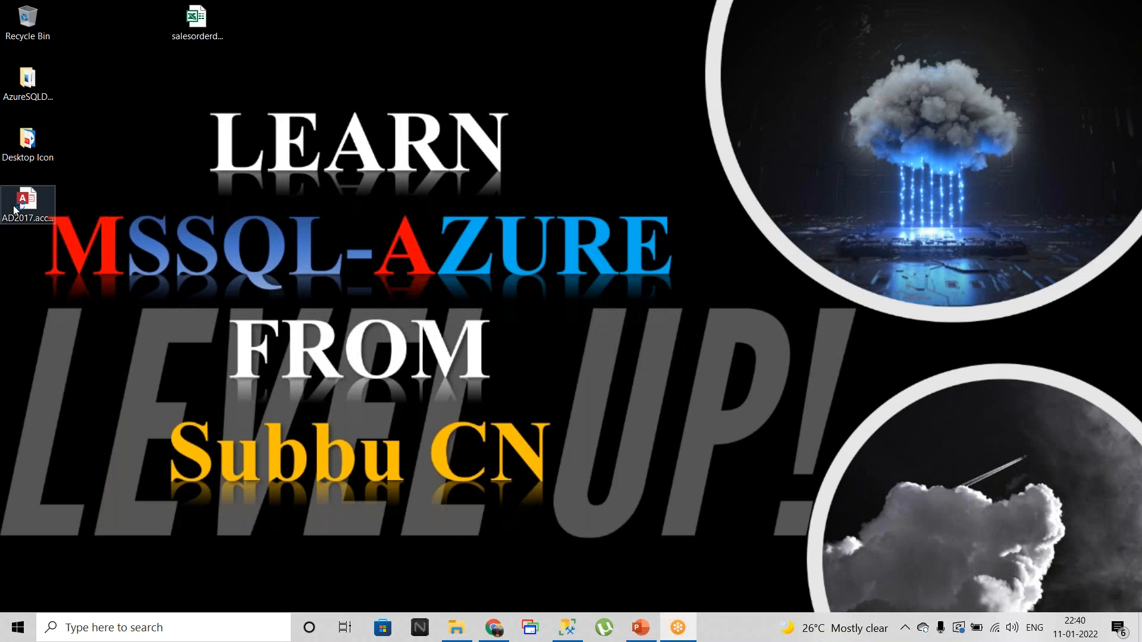
- Switch to SQL Server Management Studio and start a data export from the PROD AdventureWorks2017 database, continuing past the welcome page
click(570, 630)
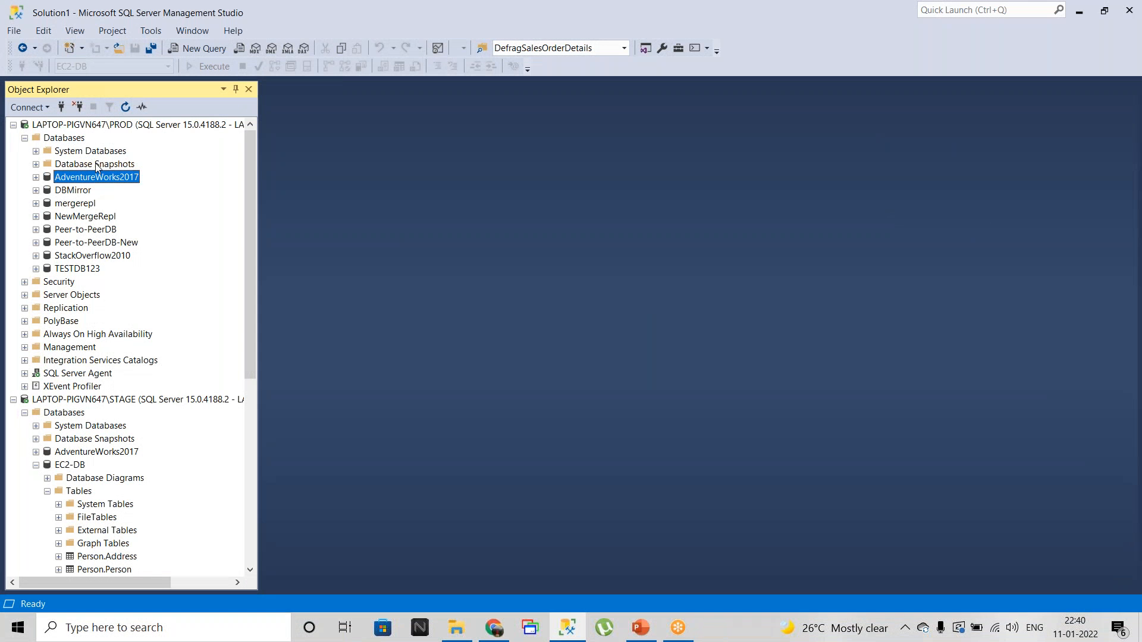
right_click(91, 177)
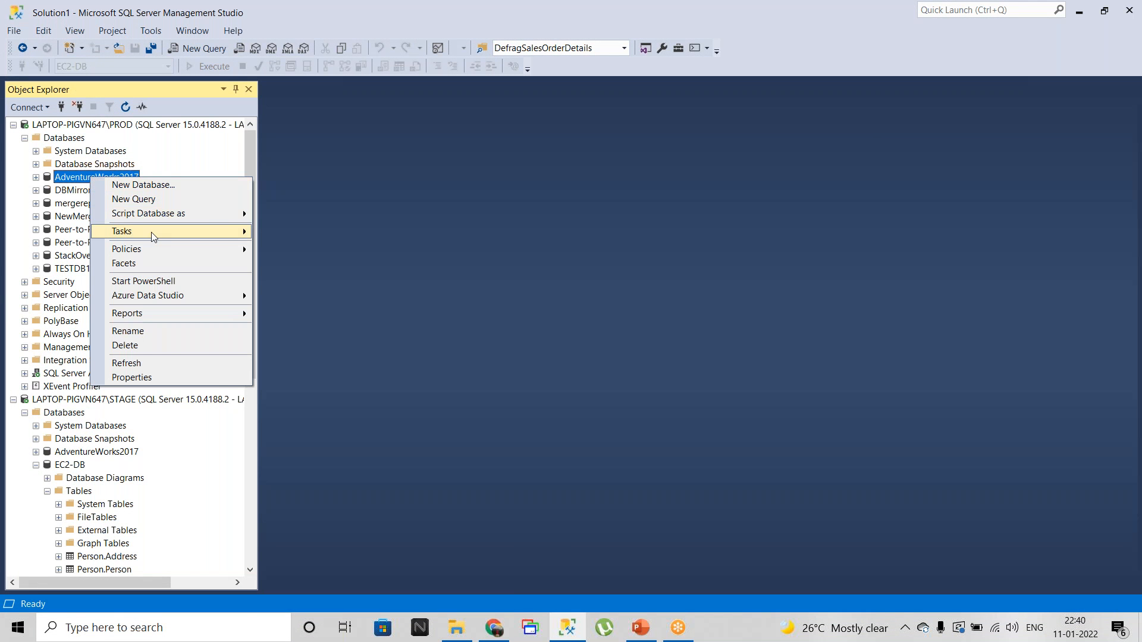
mouse_move(151, 232)
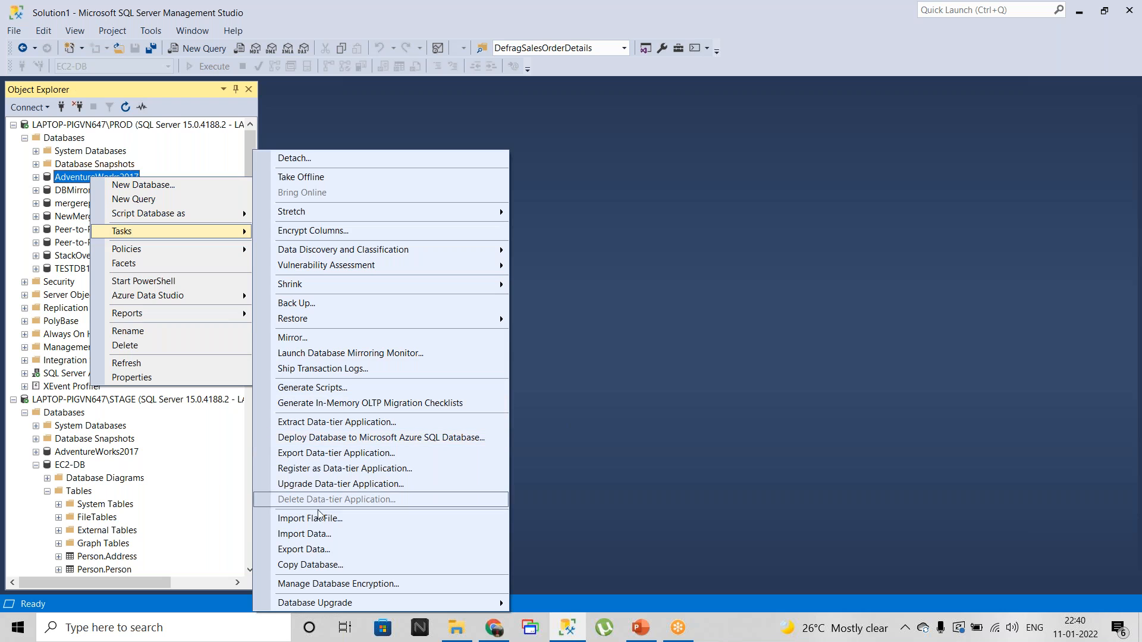
click(319, 549)
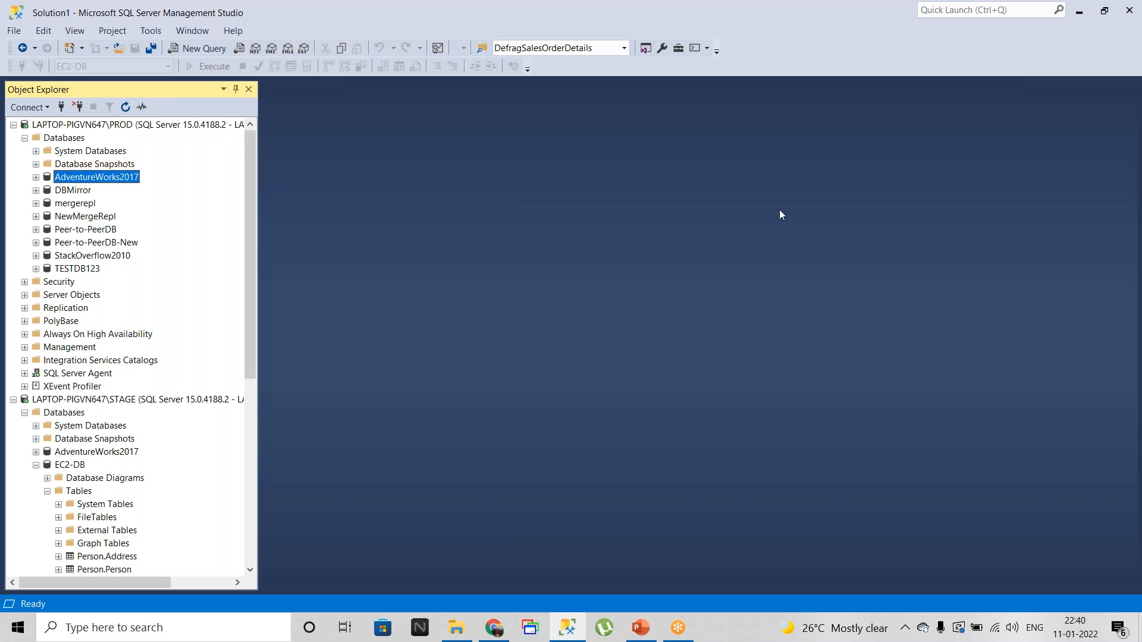
click(390, 440)
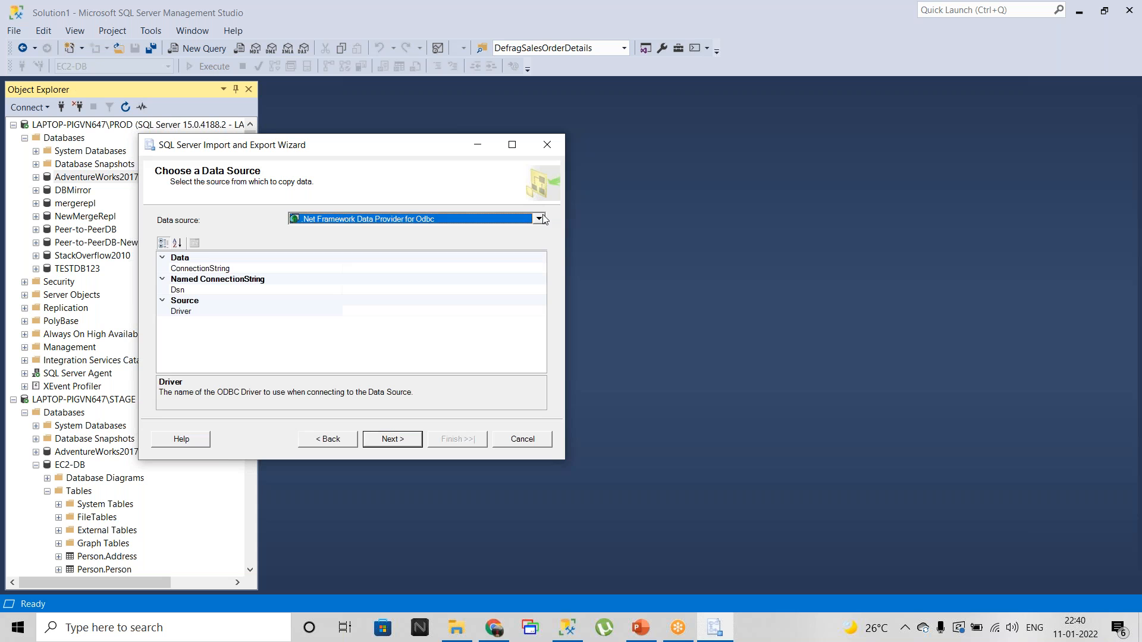
- Select SQL Server Native Client 11.0 as the data source for AdventureWorks2017, and enlarge and reposition the wizard window
click(540, 218)
scroll(393, 286, down, 4)
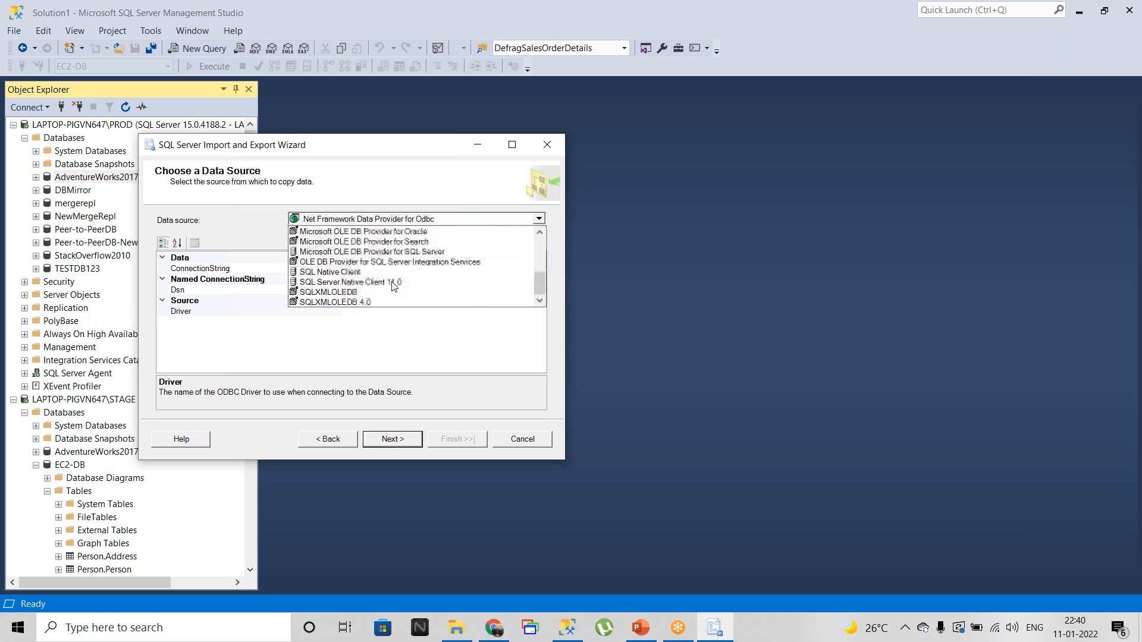
click(381, 282)
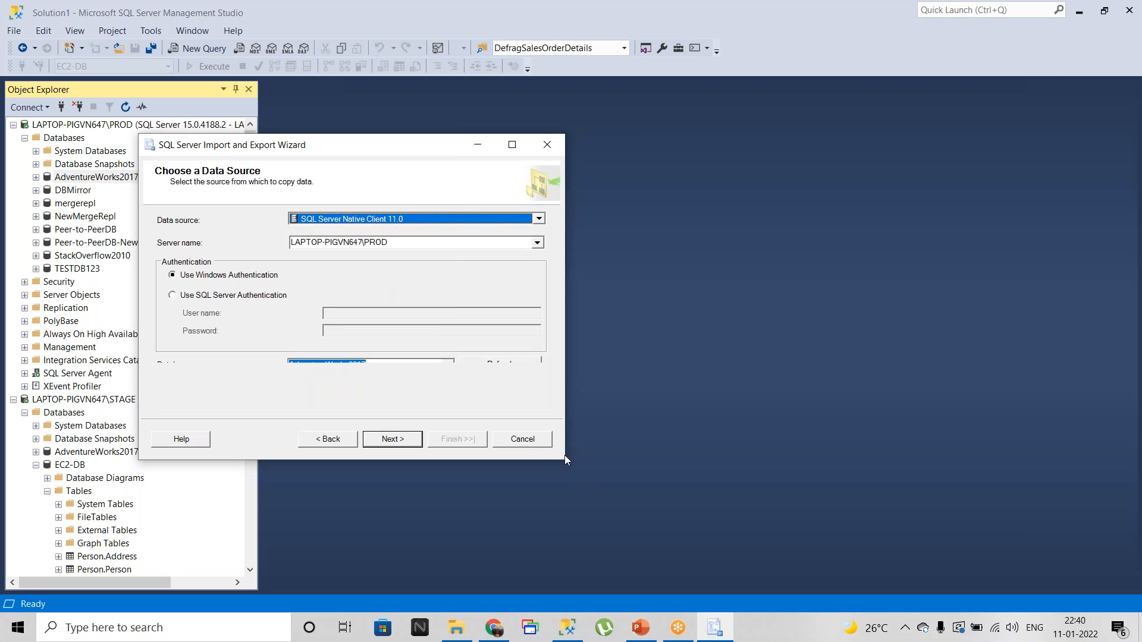
drag(564, 458, 826, 508)
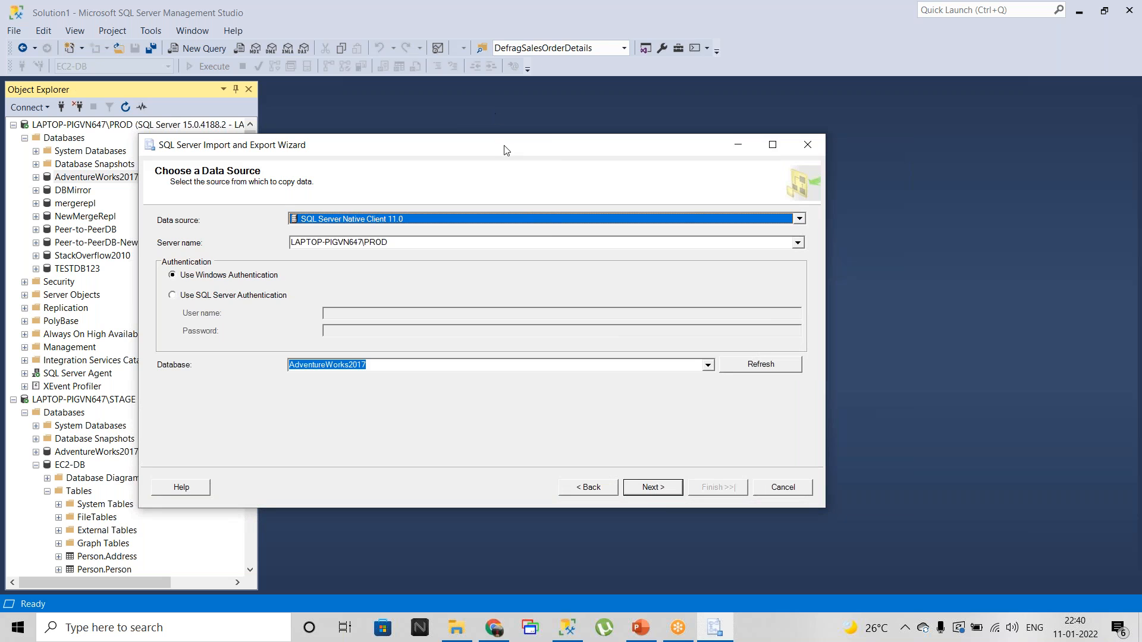
drag(501, 149, 494, 48)
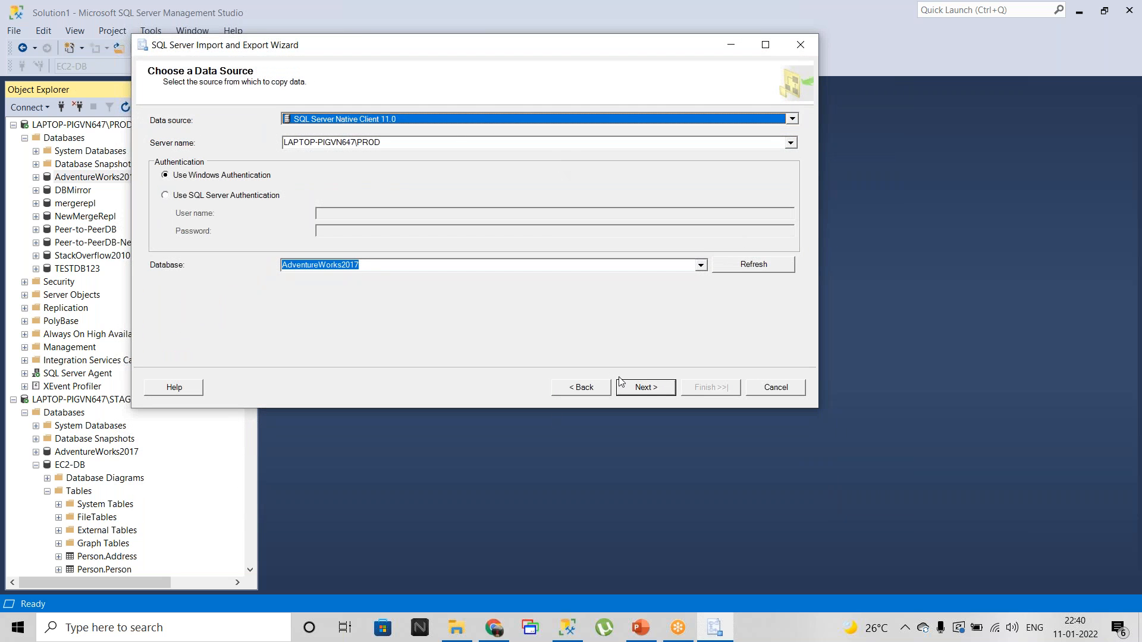
- Continue to the destination page and select Microsoft Access (Microsoft Jet Database Engine) as the destination
click(643, 388)
click(793, 120)
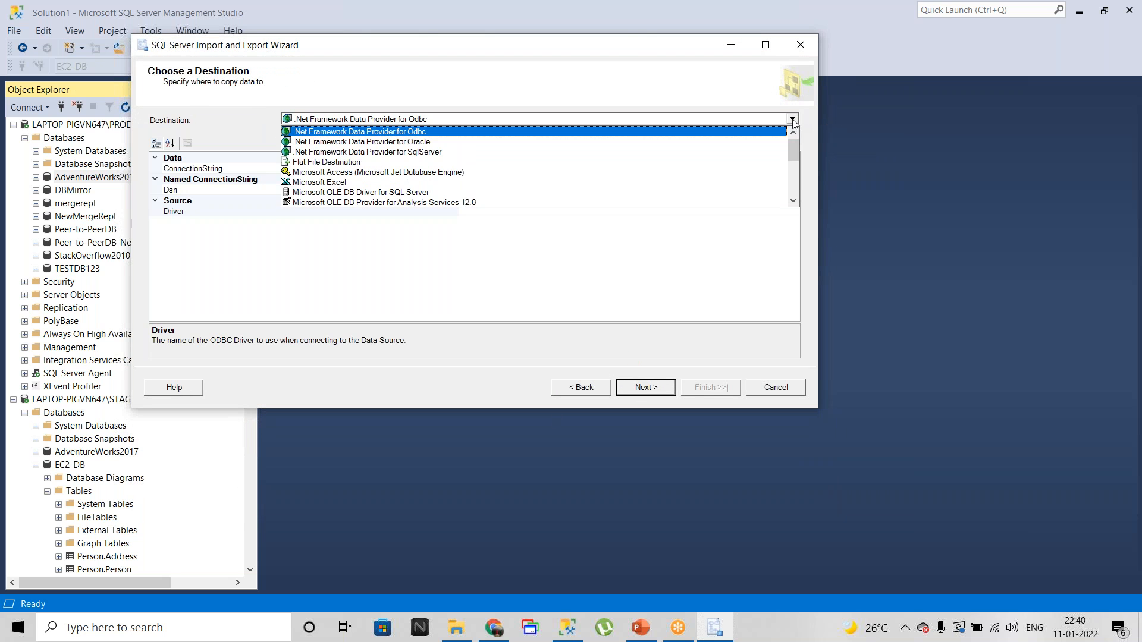
click(366, 172)
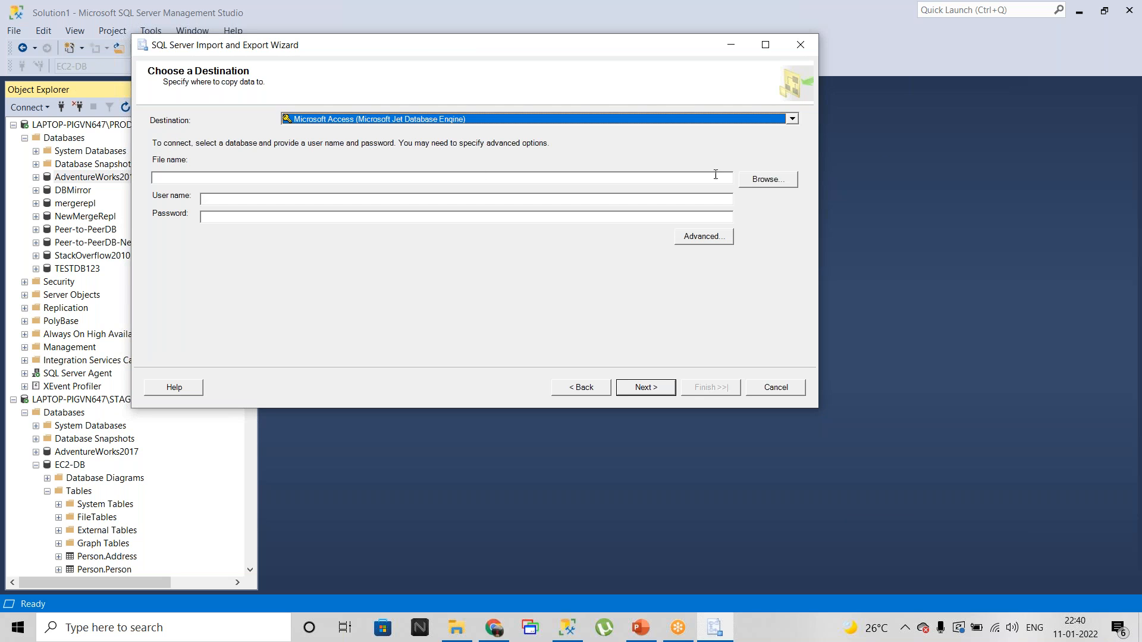
- Browse all file types on the Desktop, choose AD2017.accdb as the Access destination file, and try to continue to the following wizard page
click(768, 180)
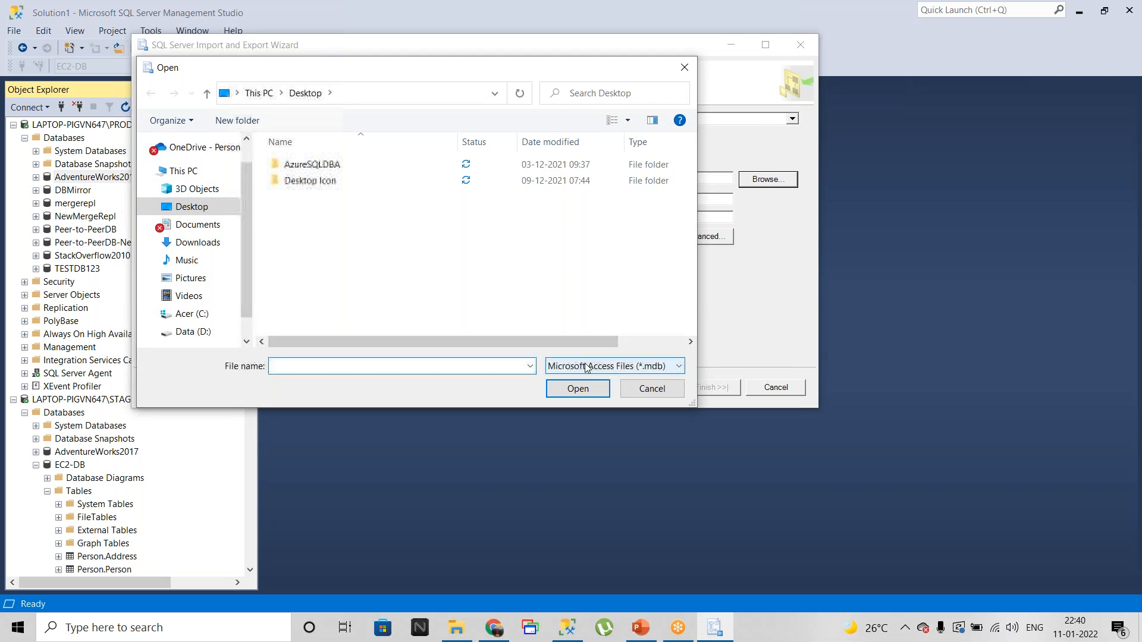
click(638, 370)
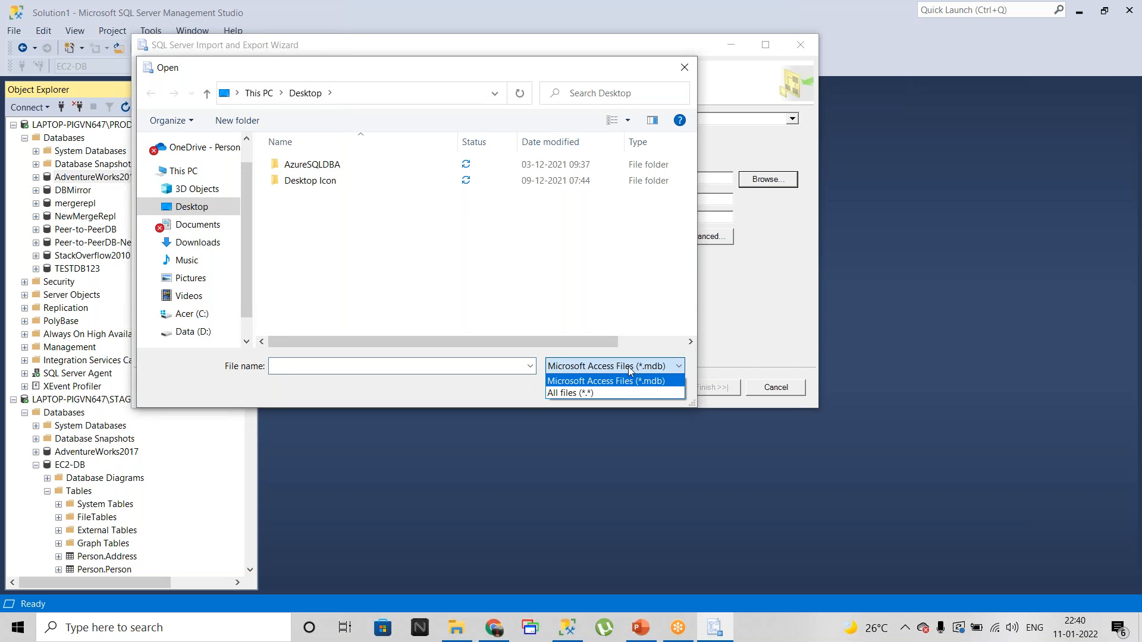
click(590, 395)
click(326, 197)
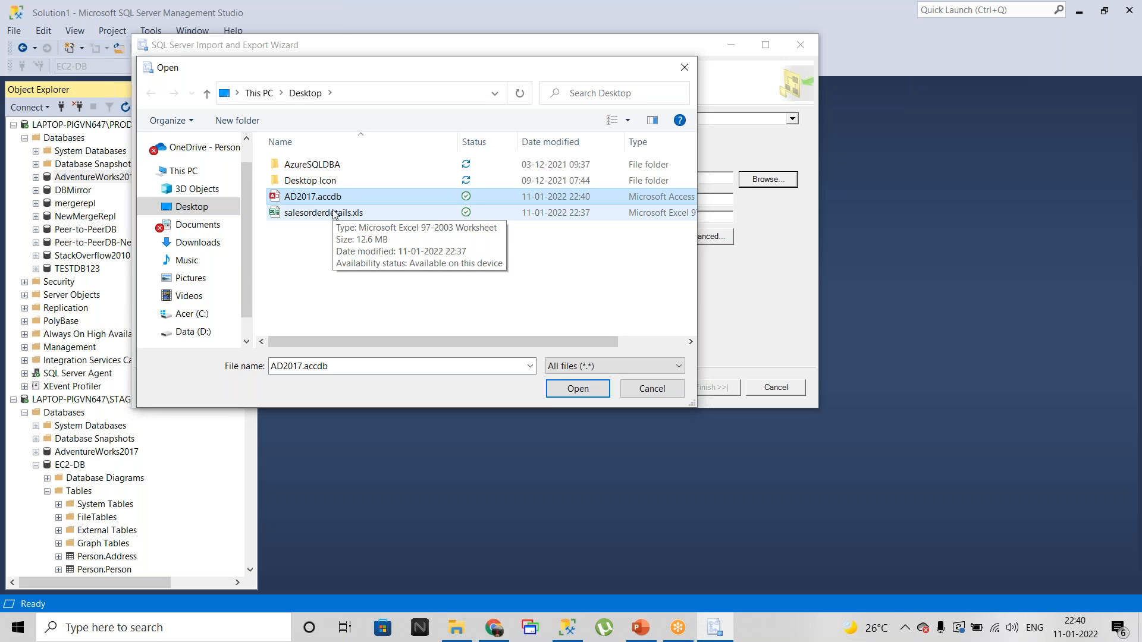
click(561, 390)
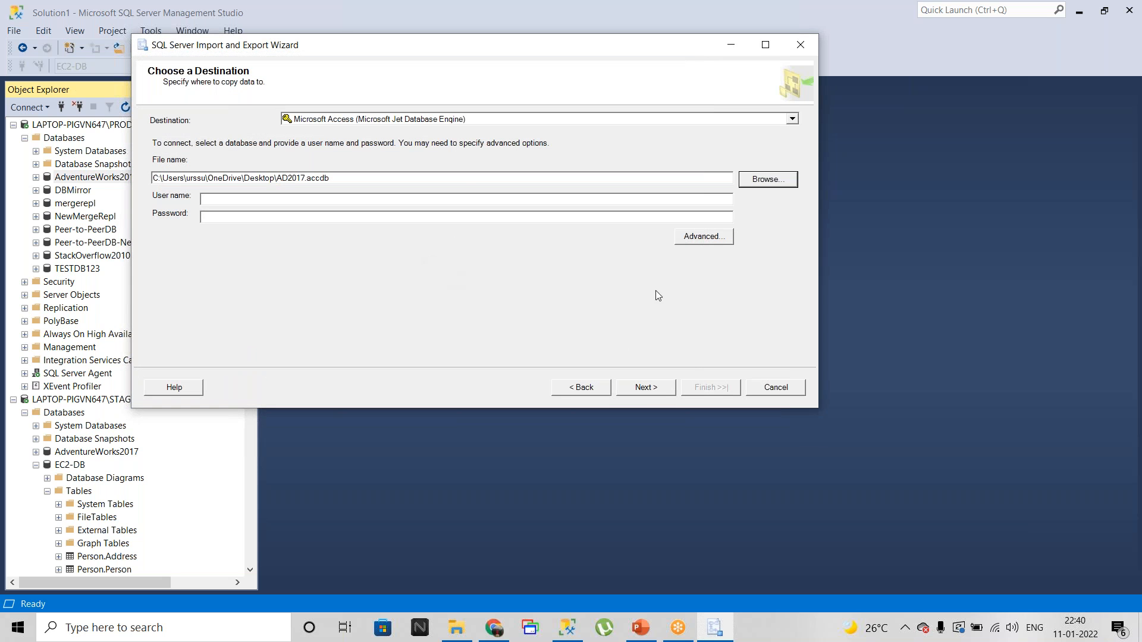
click(627, 393)
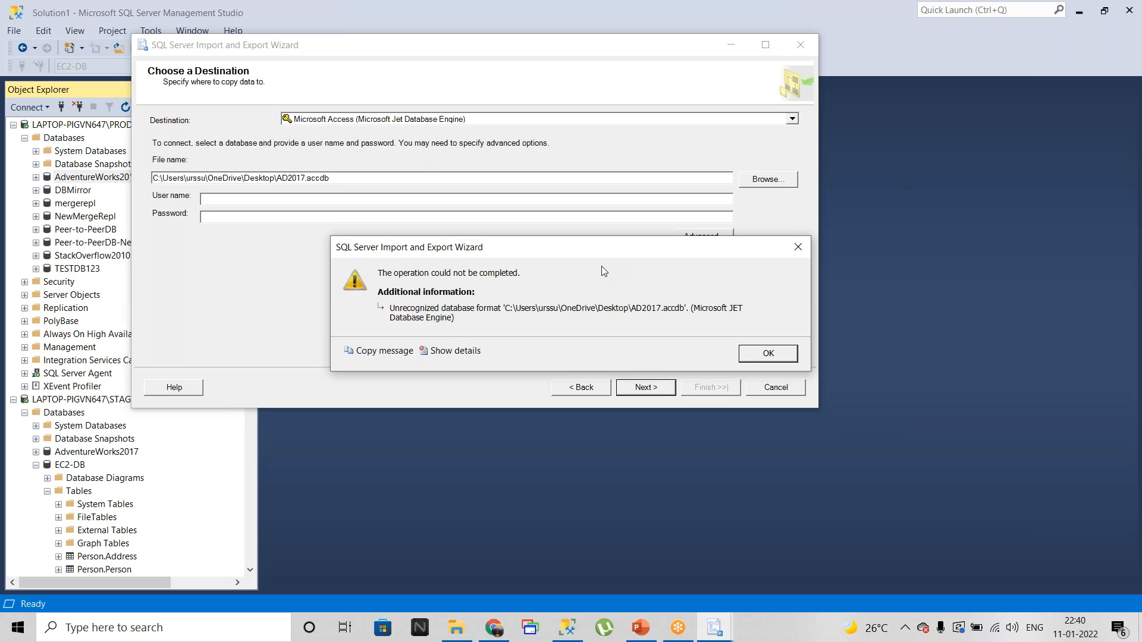
click(770, 354)
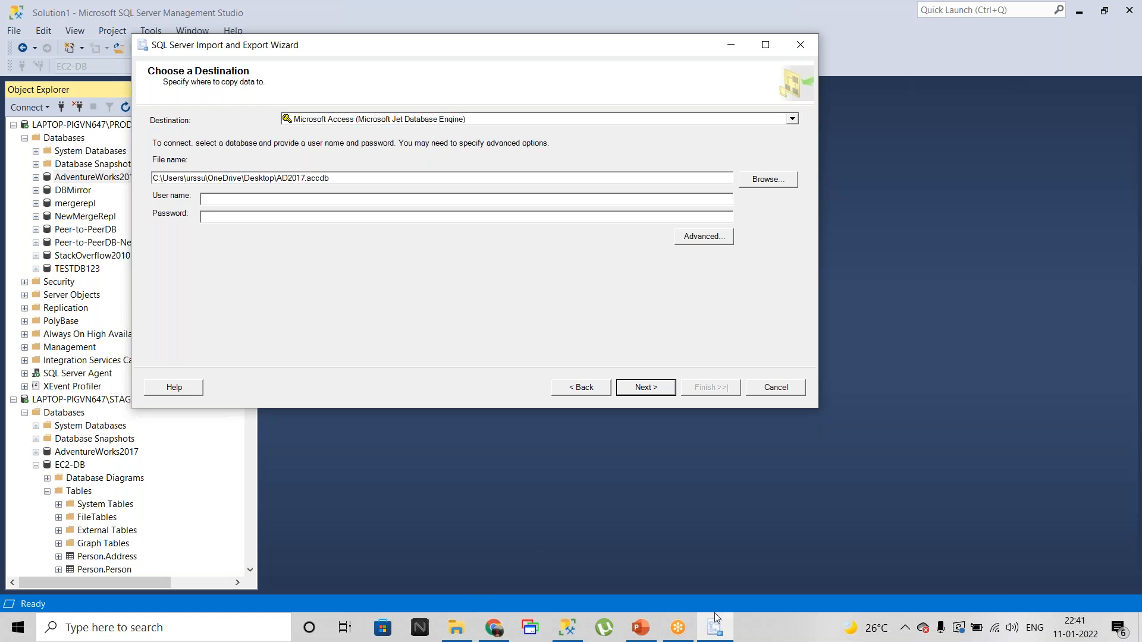
- Show the desktop, open salesorderdetails.xls in Excel to view the workbook, and close it
key(super+d)
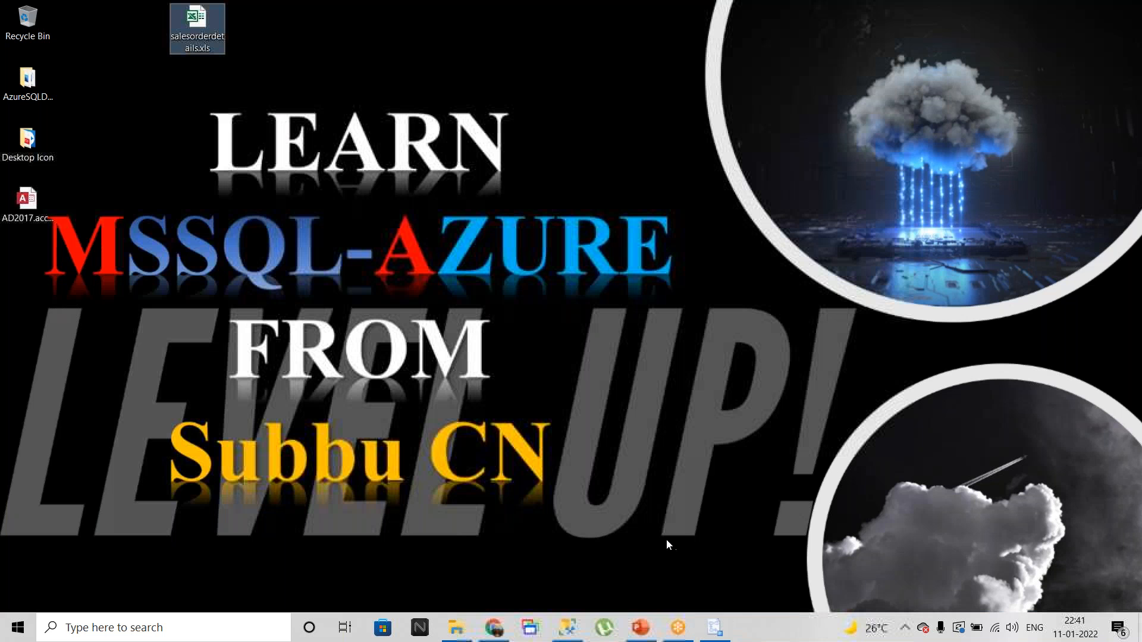
double_click(199, 35)
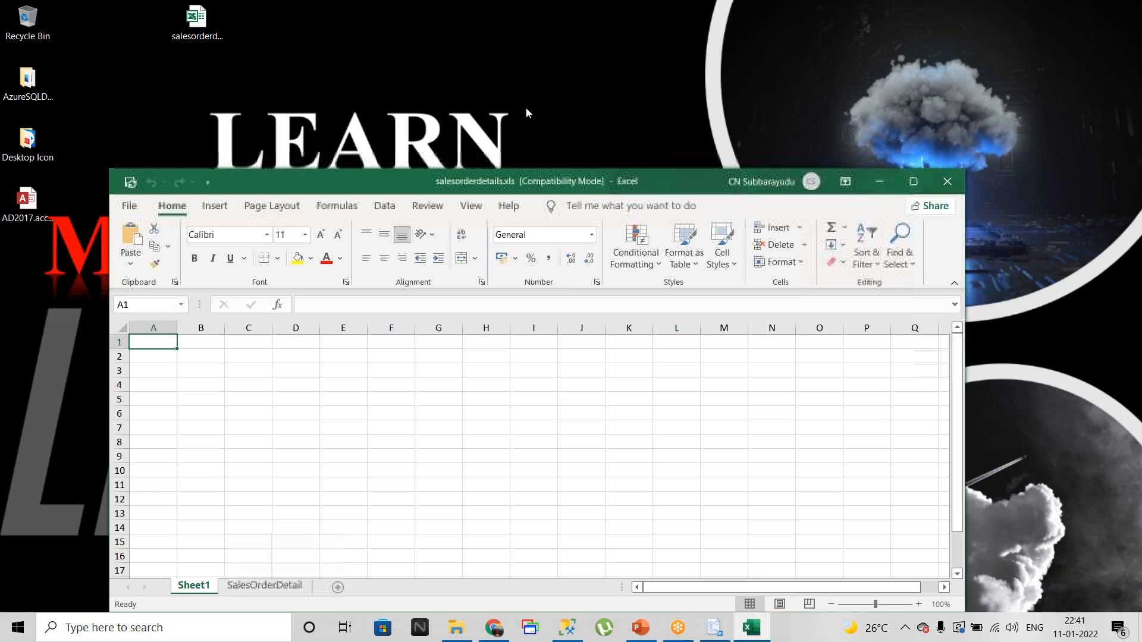
click(948, 182)
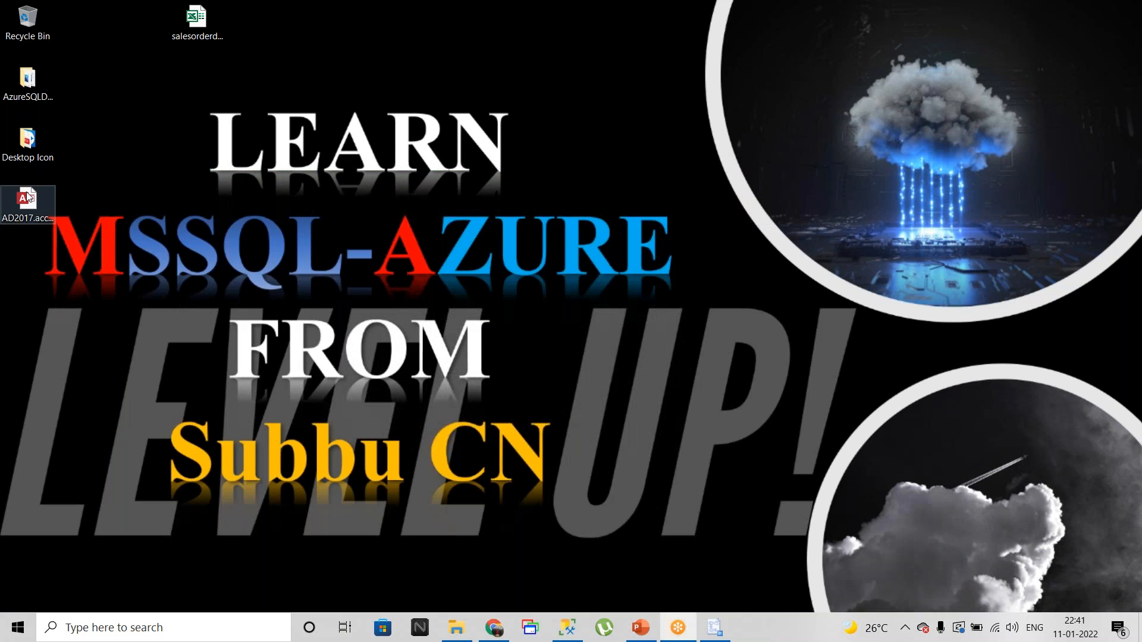
- Open AD2017.accdb in Access, check the format options for saving the database as a copy, cancel the save, and close Access
click(30, 197)
double_click(28, 196)
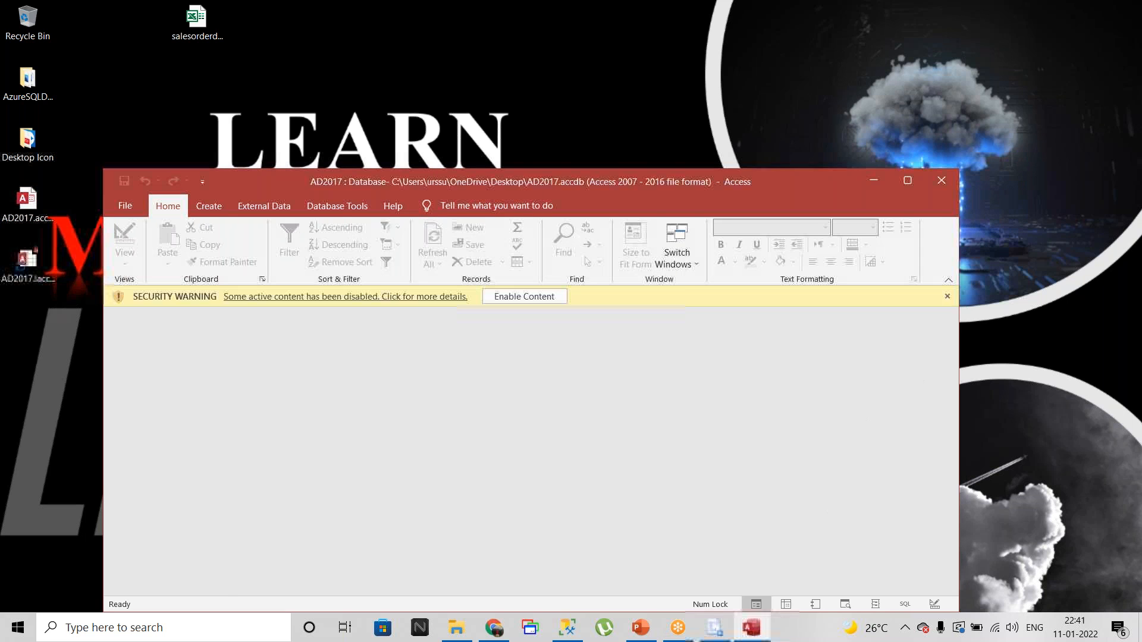
click(124, 203)
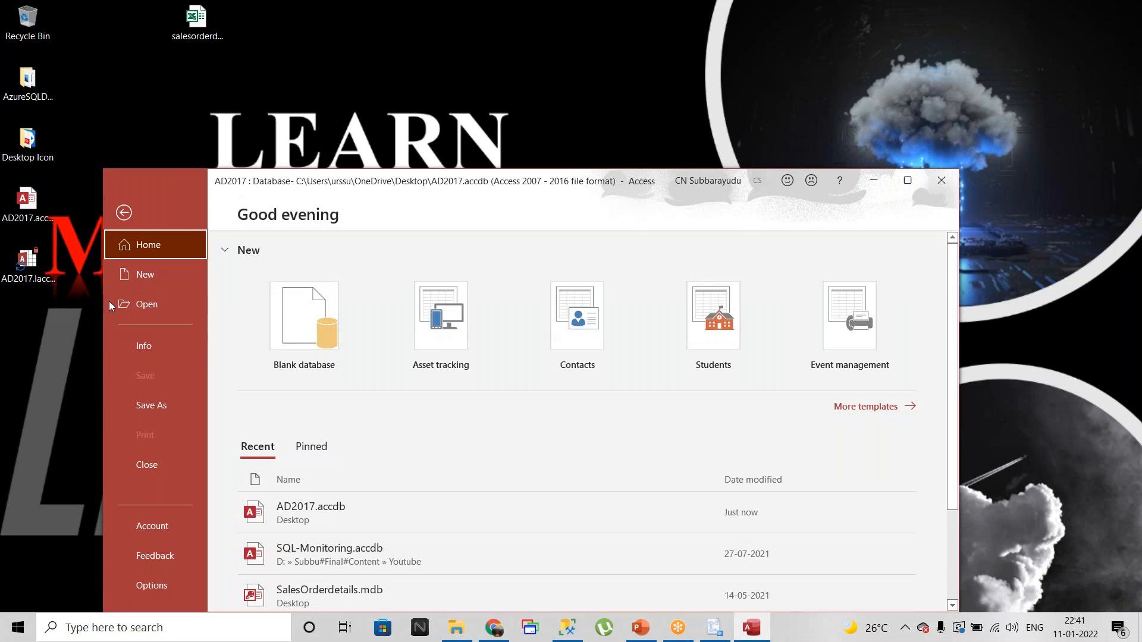
click(158, 405)
click(315, 295)
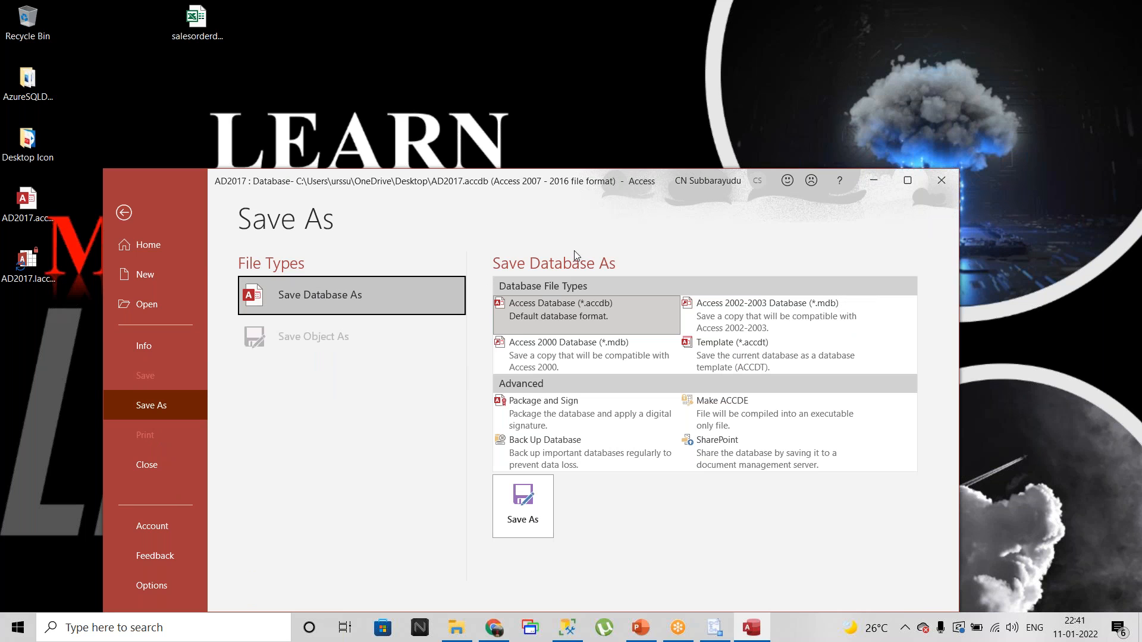
click(519, 509)
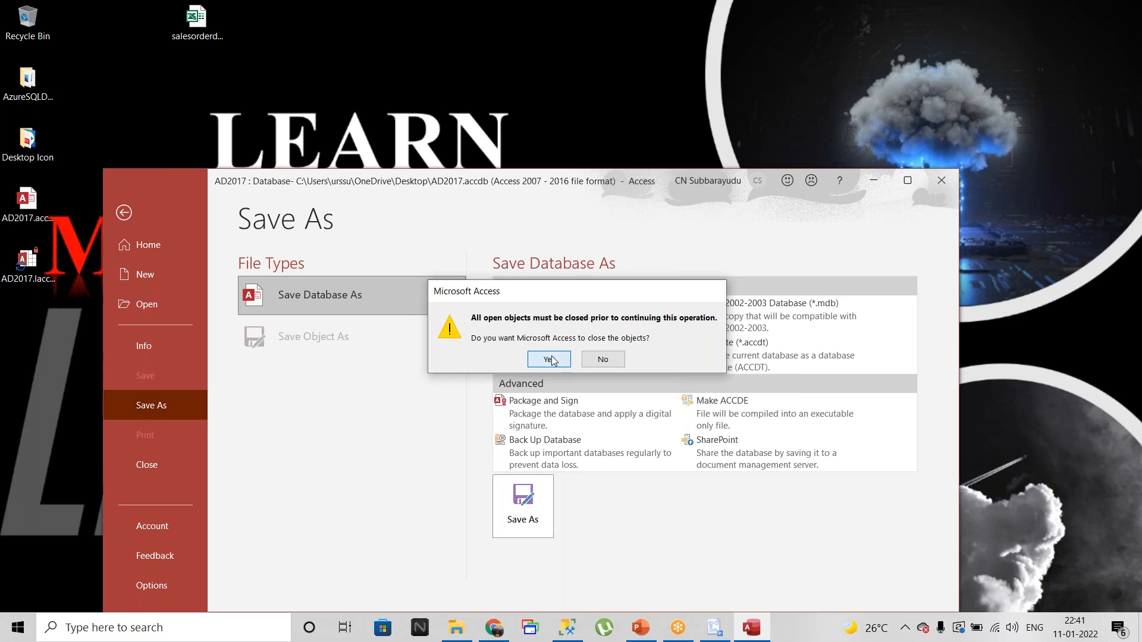
click(549, 359)
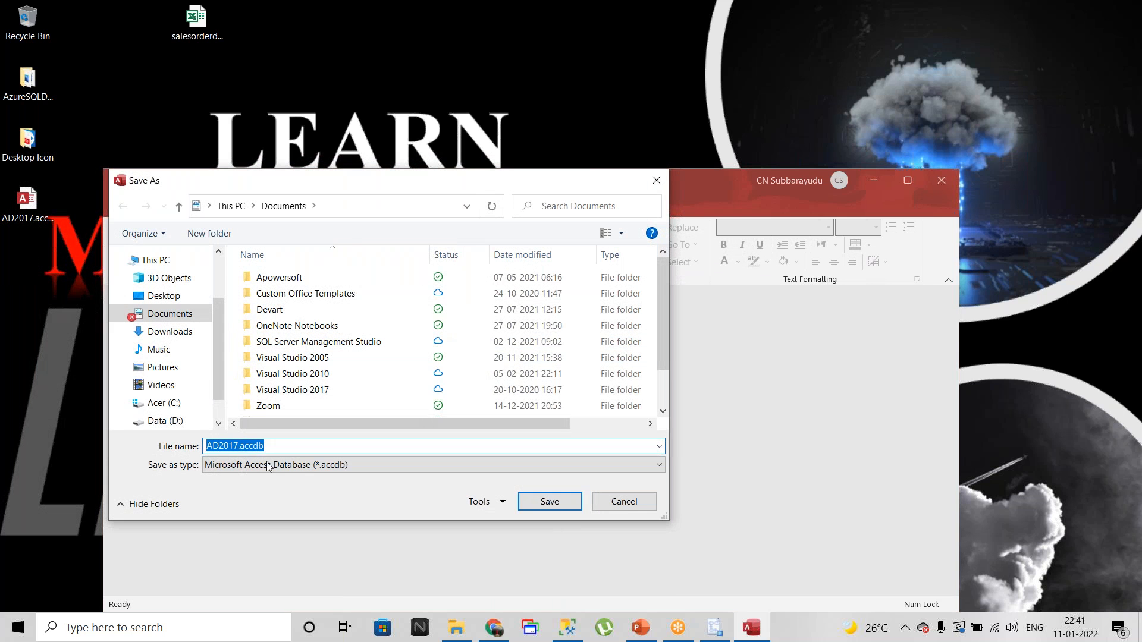
click(316, 464)
click(316, 469)
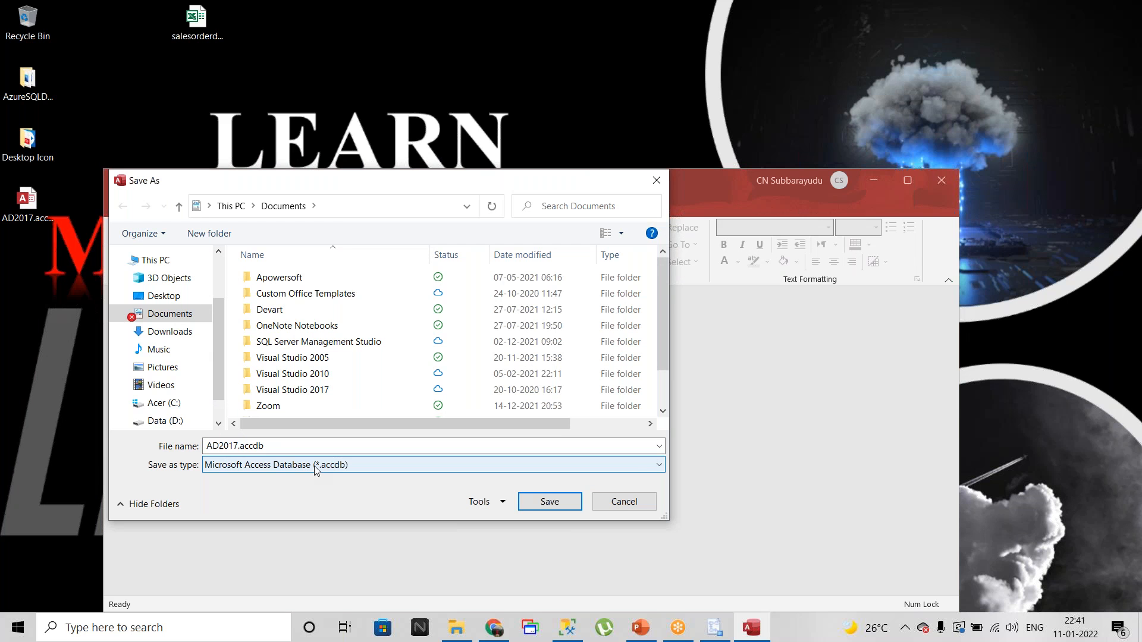
click(624, 502)
click(942, 181)
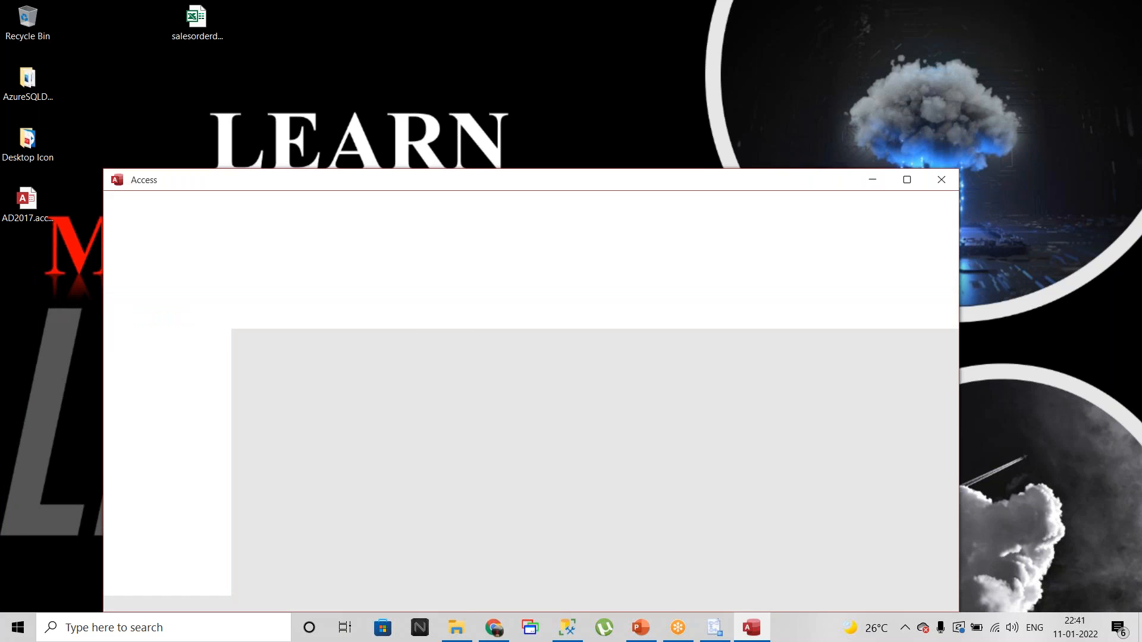
- Switch back to the SQL Server Import and Export Wizard and reselect Microsoft Access (Microsoft Jet Database Engine) as the destination
click(715, 628)
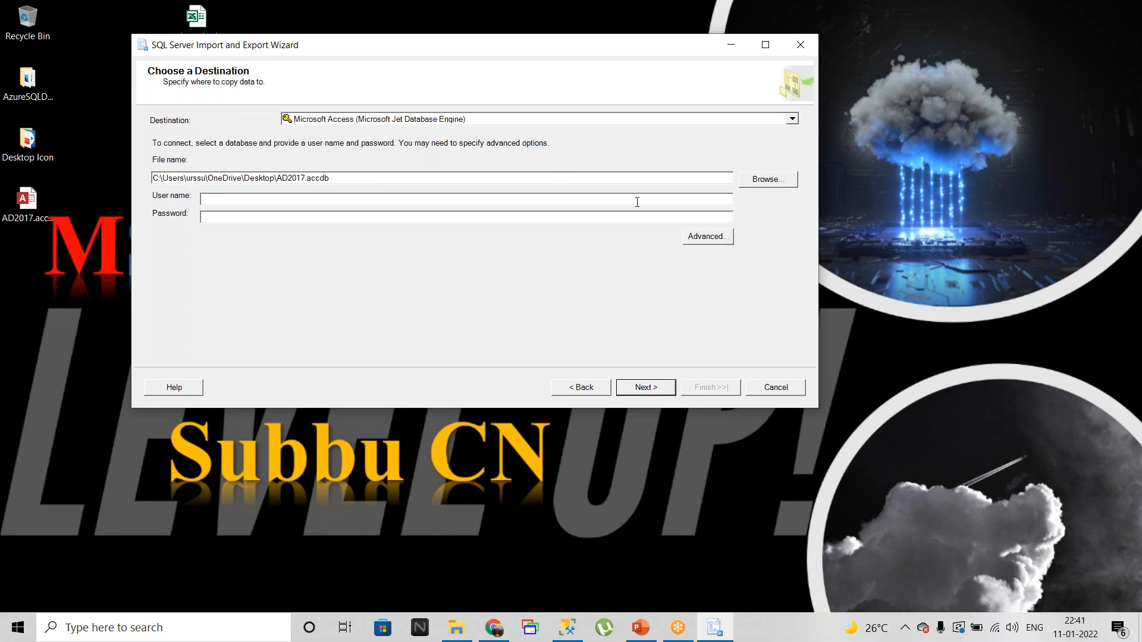
click(791, 119)
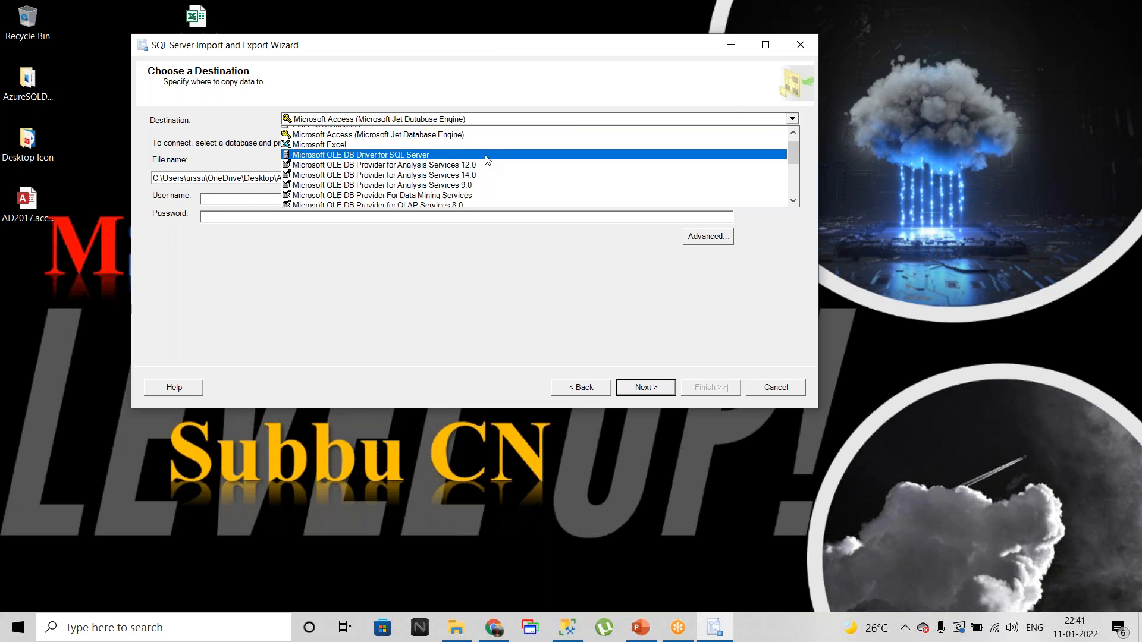
scroll(487, 159, up, 1)
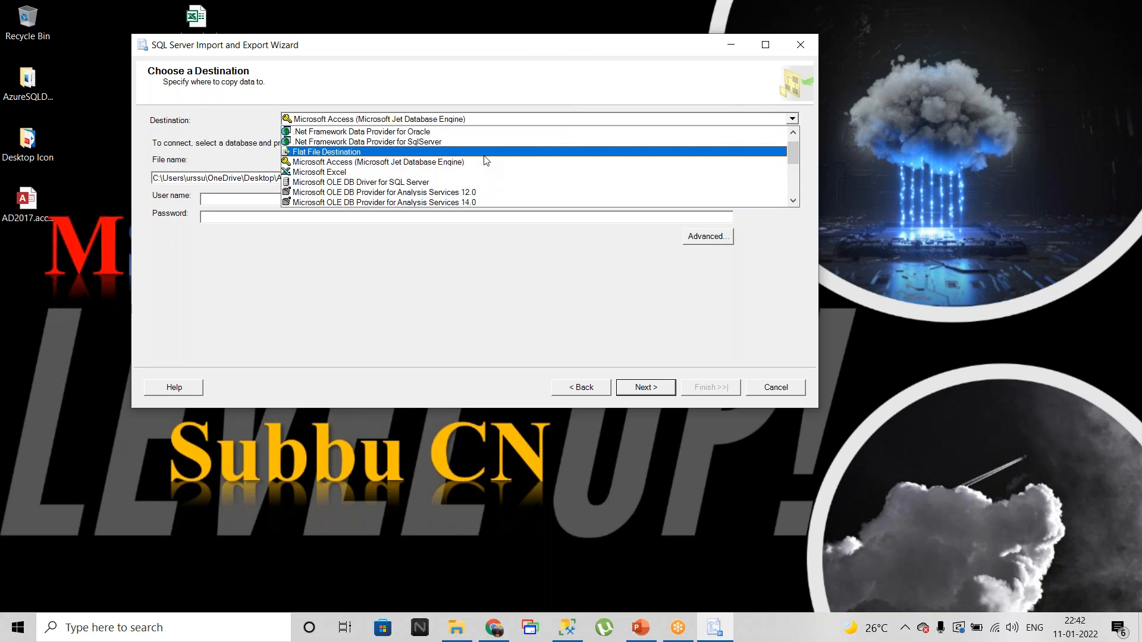
click(439, 163)
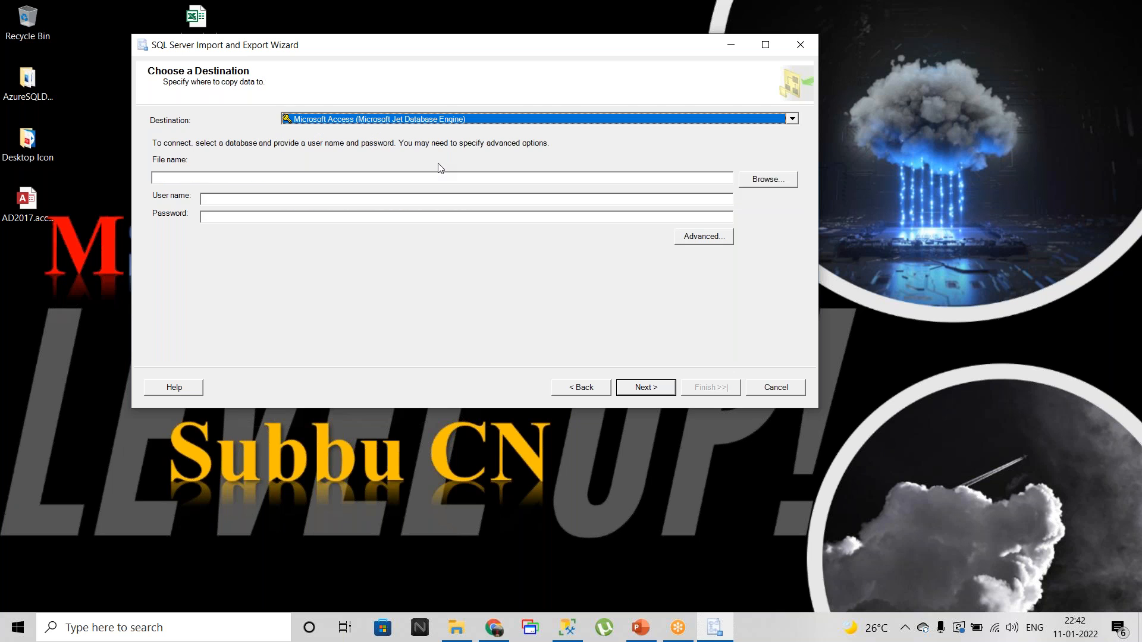
- Choose AD2017.accdb on the Desktop as the destination file, try again to continue, and exit the wizard
click(756, 179)
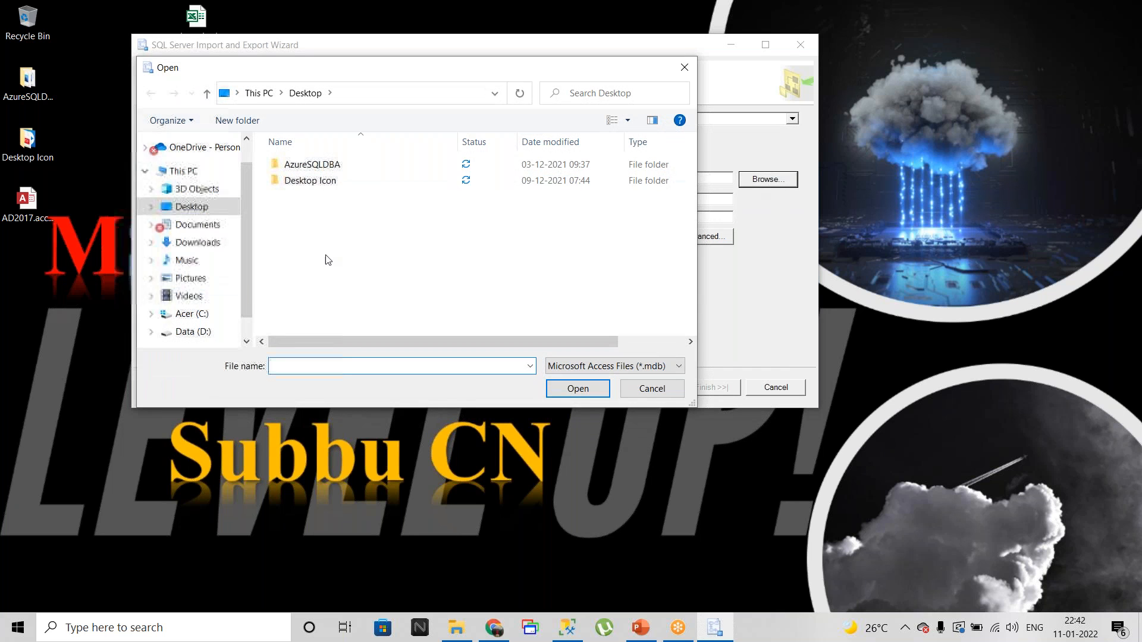
click(613, 365)
click(589, 390)
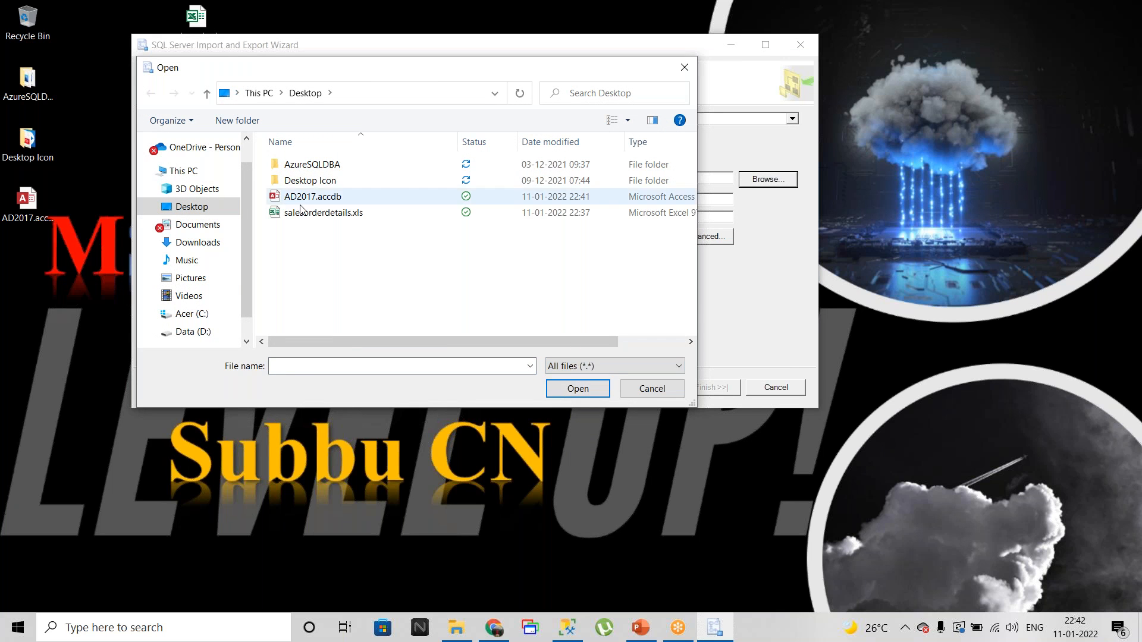
click(302, 211)
click(304, 199)
click(576, 388)
click(647, 390)
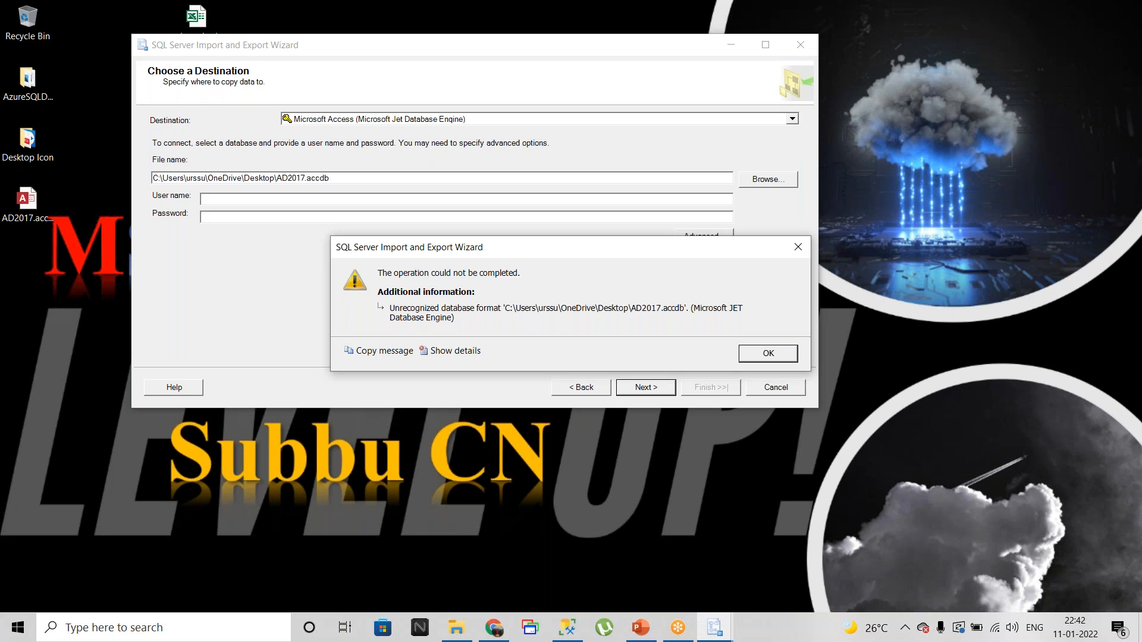
click(770, 354)
click(785, 388)
click(619, 254)
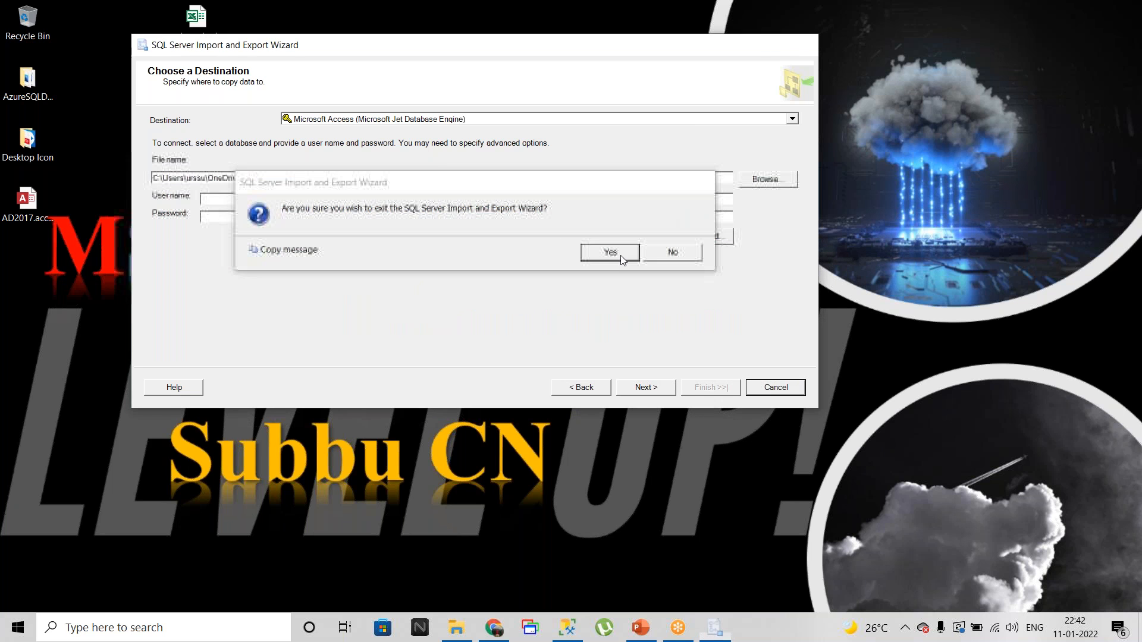
- Launch SQL Server 2014 Management Studio and connect to the LAPTOP-PIGVN647\PROD database engine with Windows Authentication
text(ql server)
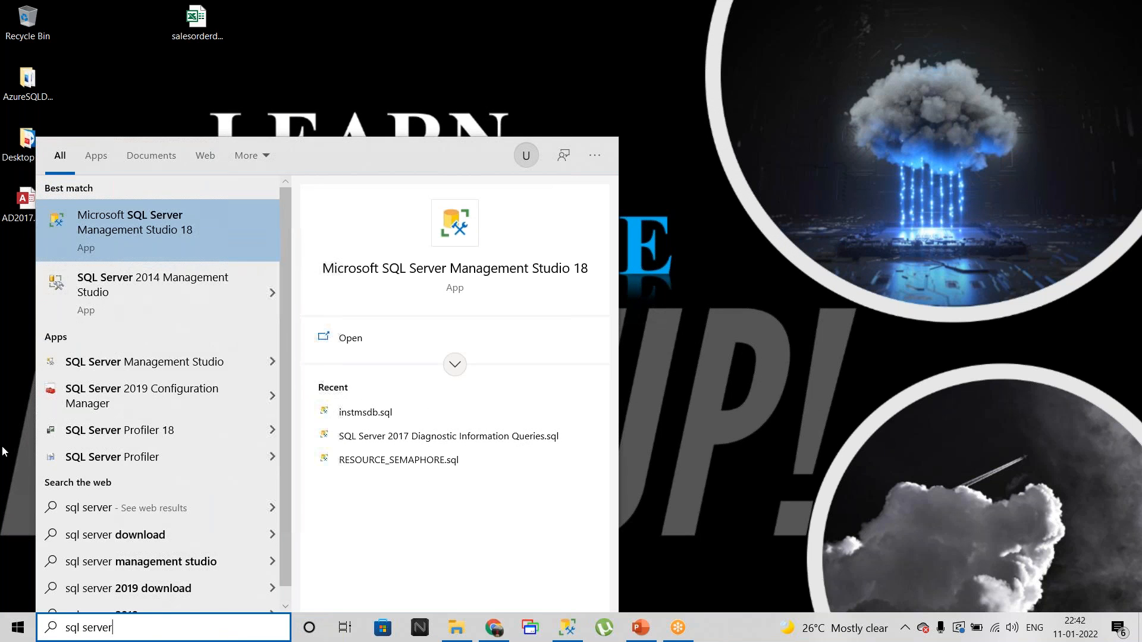
click(113, 280)
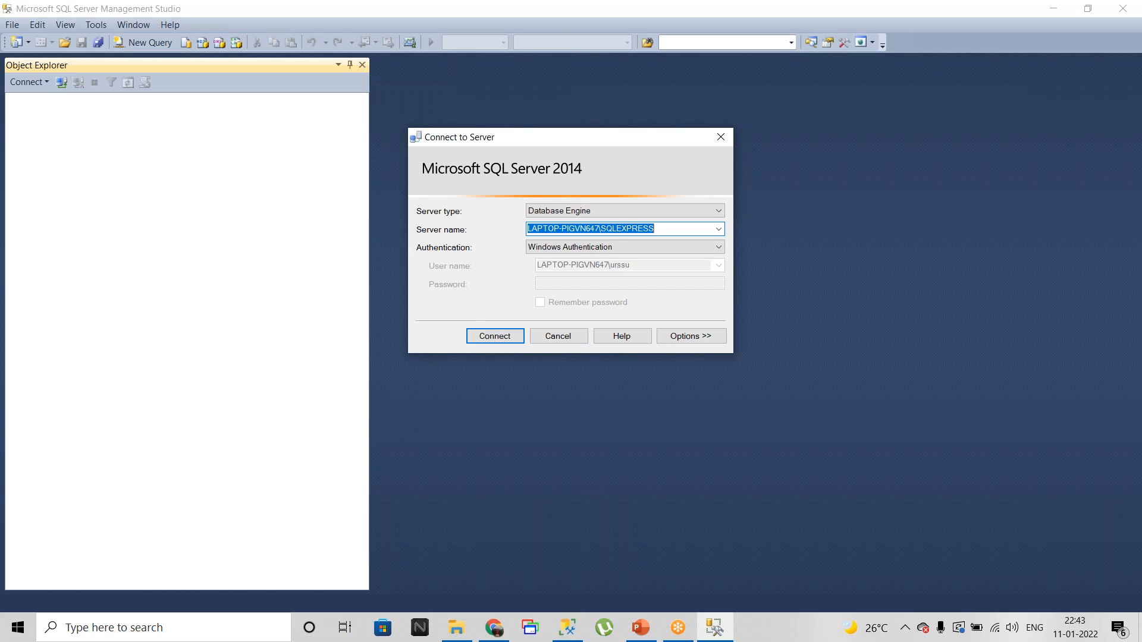
click(719, 229)
click(613, 270)
click(492, 338)
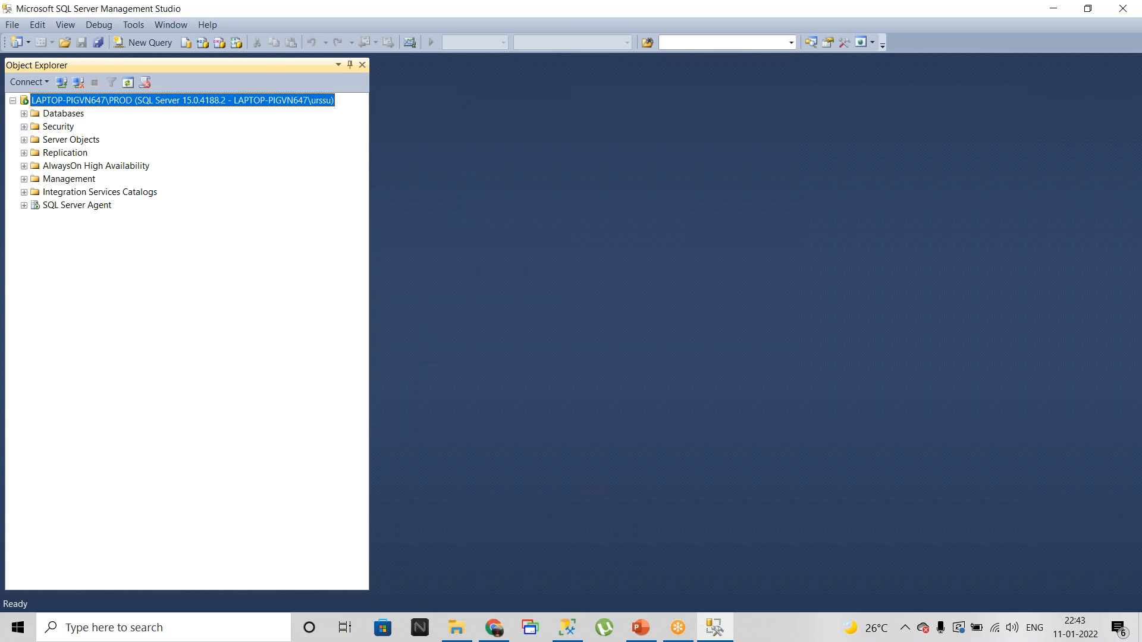
- Expand the PROD databases, start a data export from AdventureWorks2017, and continue past the wizard's welcome page
click(24, 113)
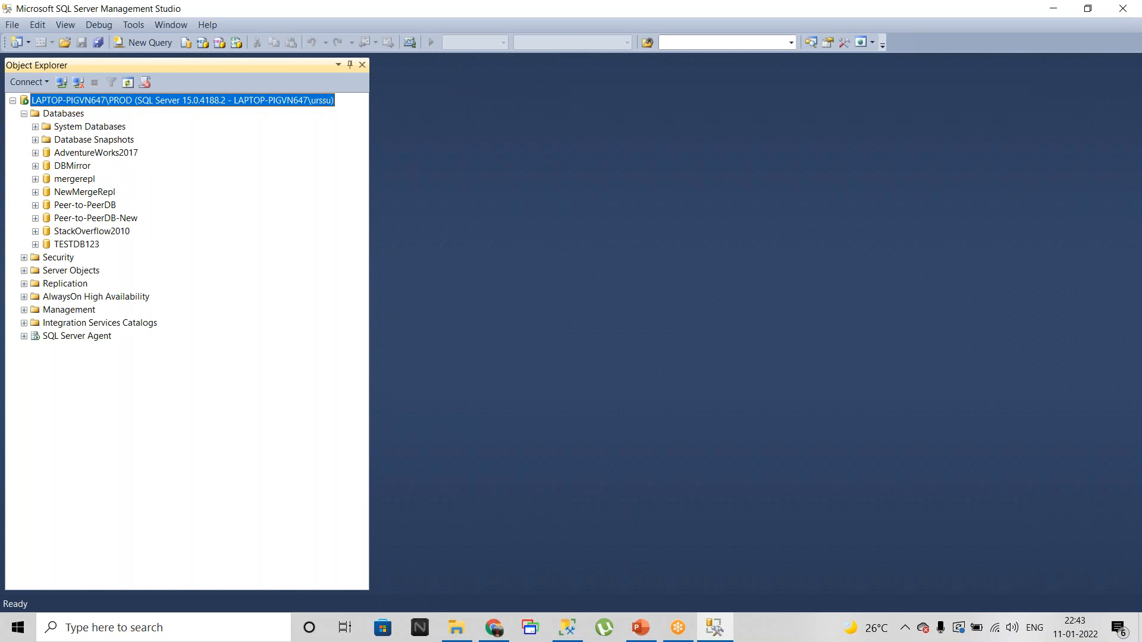
click(78, 153)
right_click(80, 153)
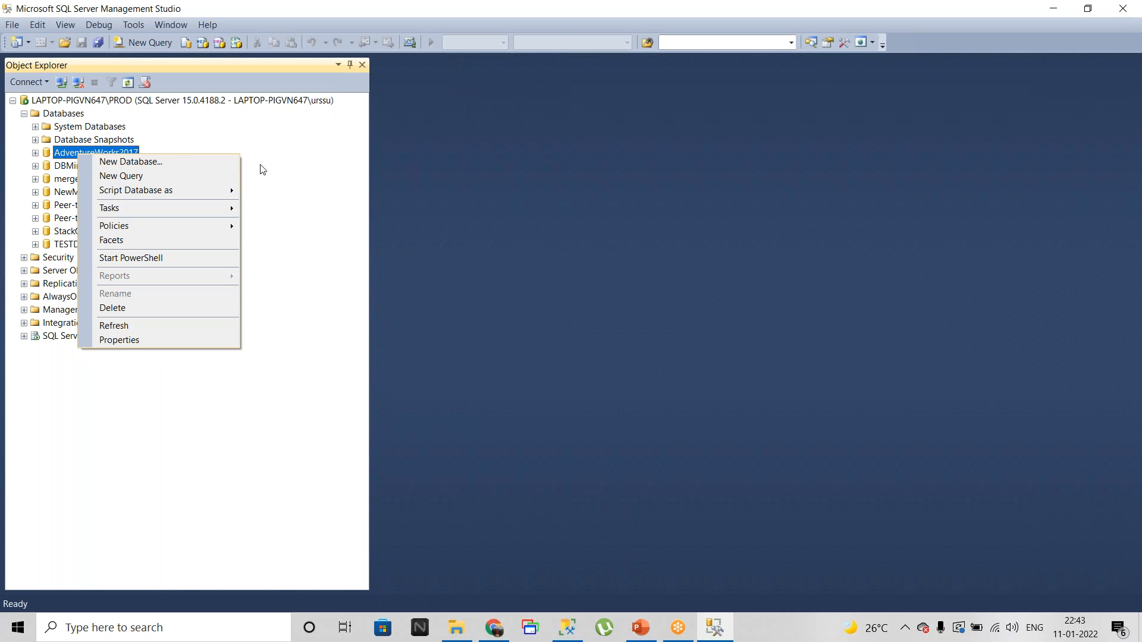
mouse_move(144, 208)
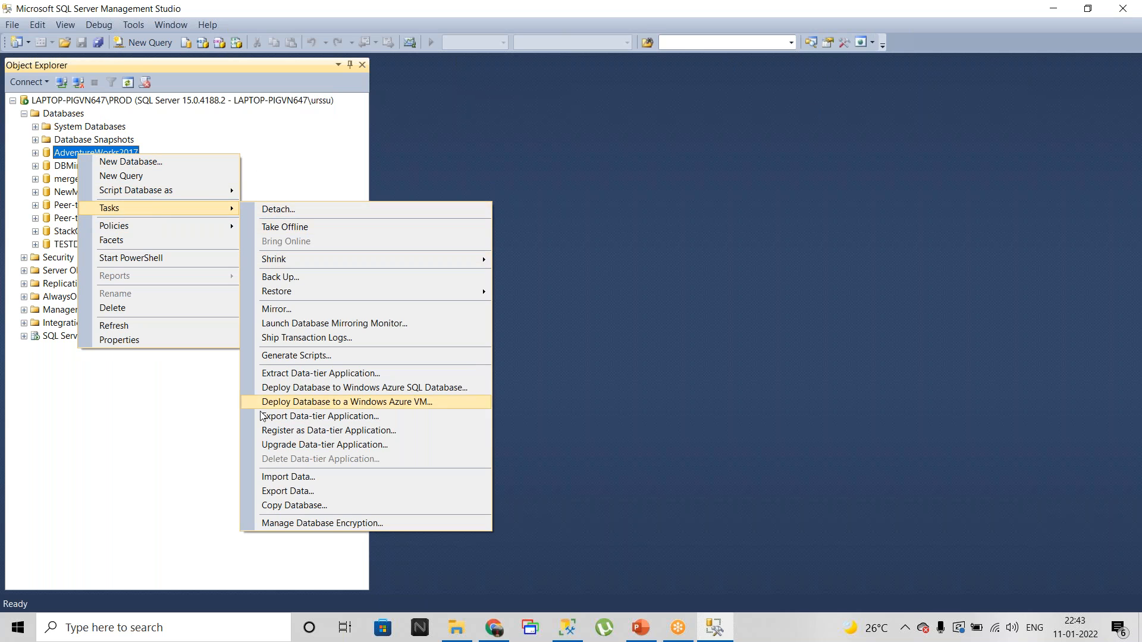
click(283, 505)
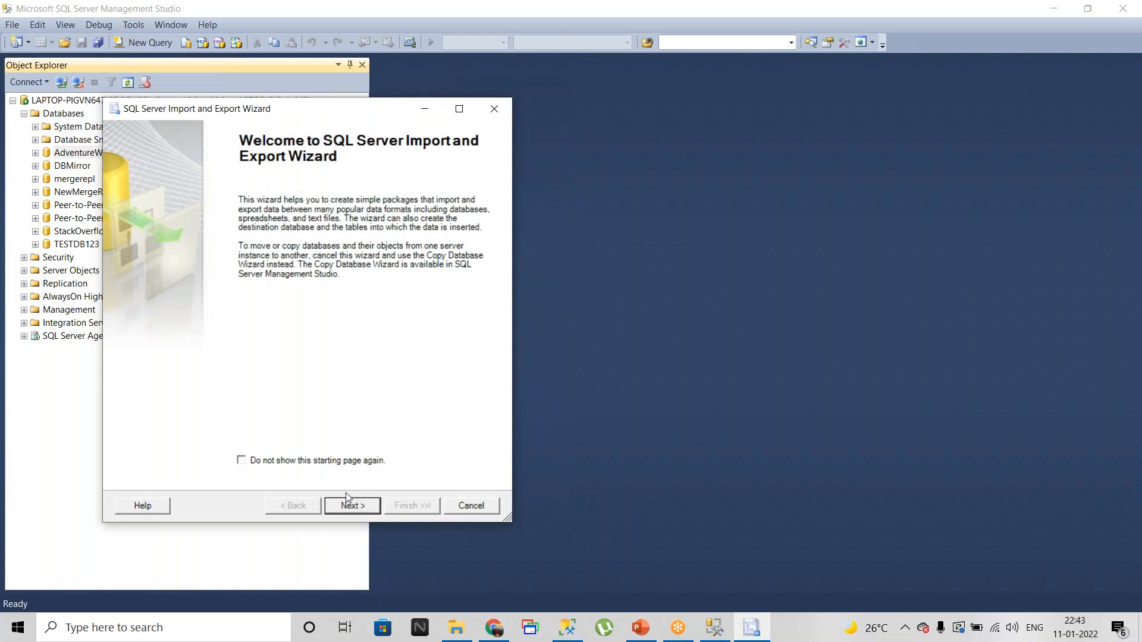
click(351, 506)
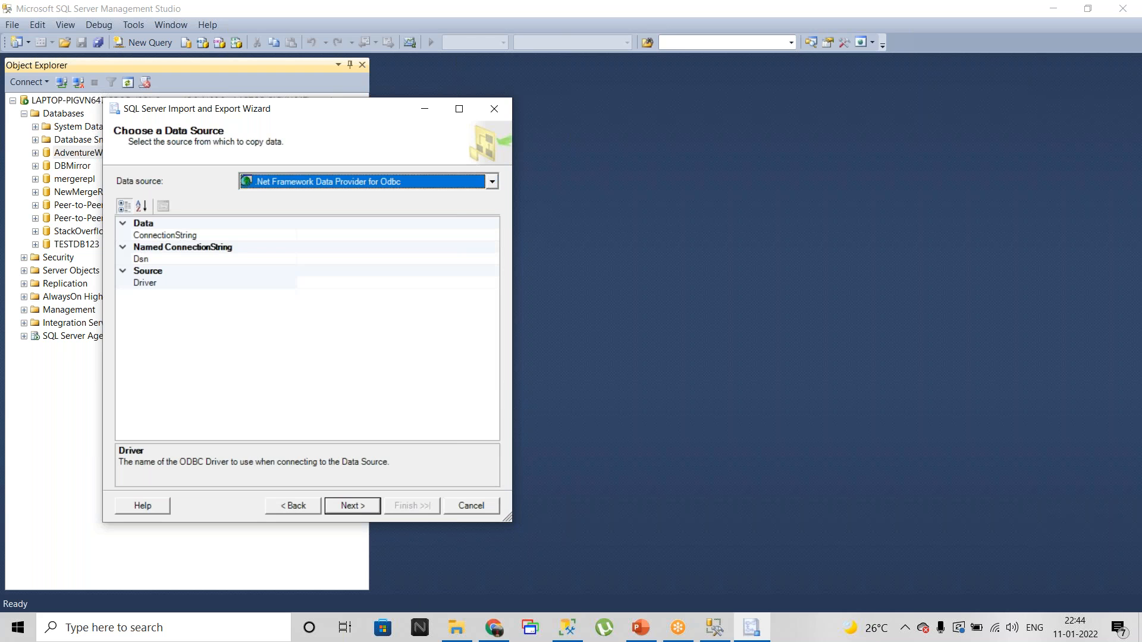
- Set the data source to SQL Server Native Client 11.0 for AdventureWorks2017 and the destination to Microsoft Access (Microsoft Jet Database Engine)
click(492, 182)
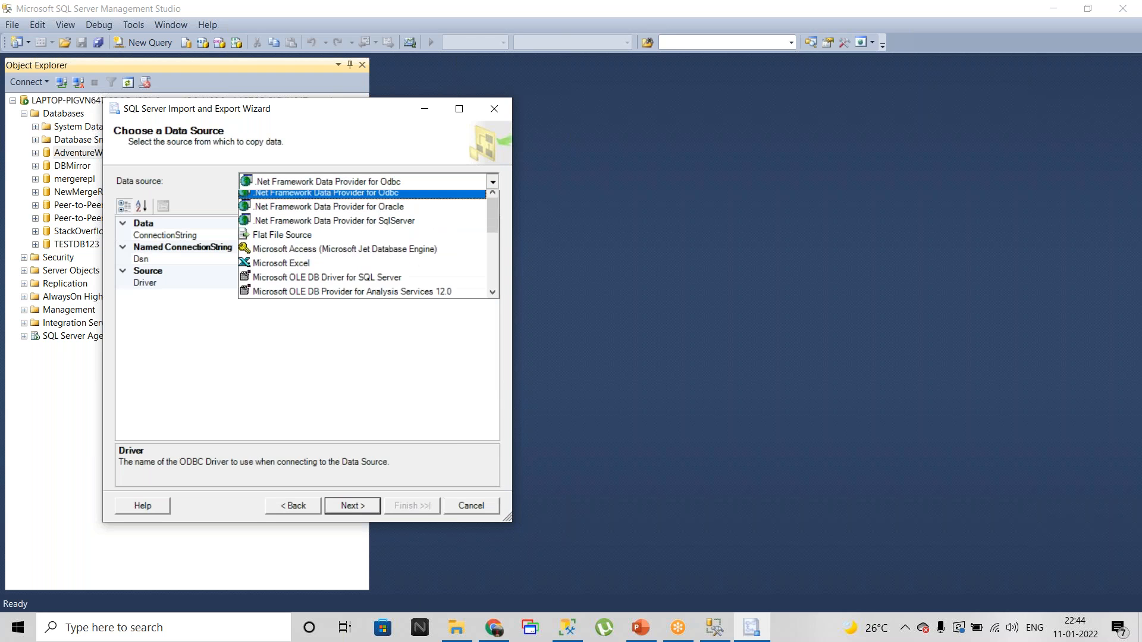
click(341, 260)
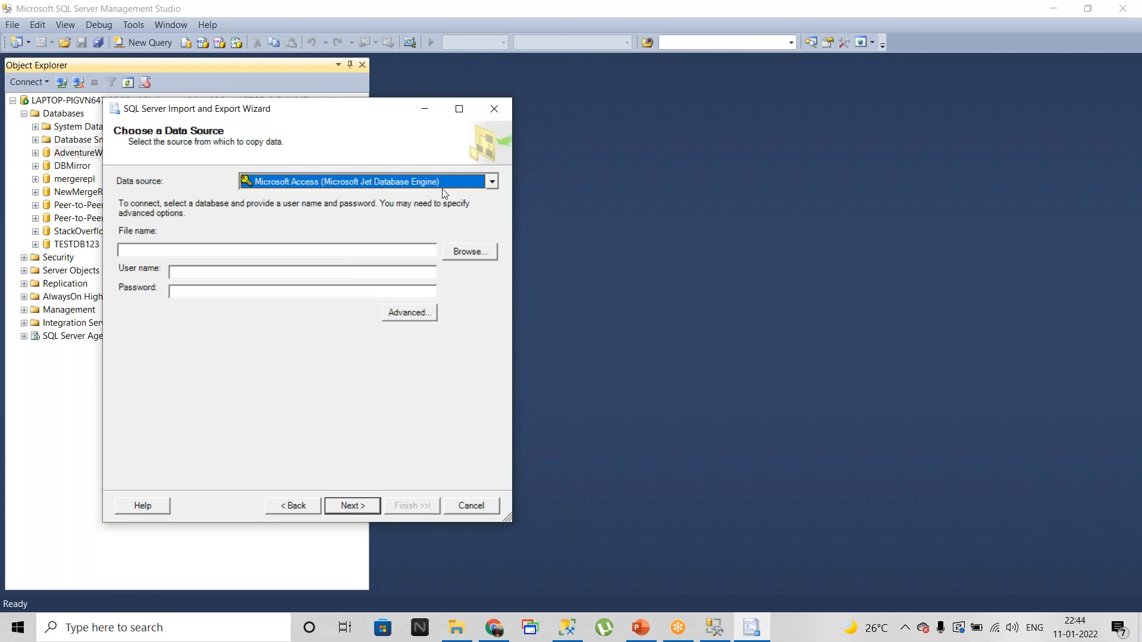
click(492, 183)
scroll(357, 244, down, 3)
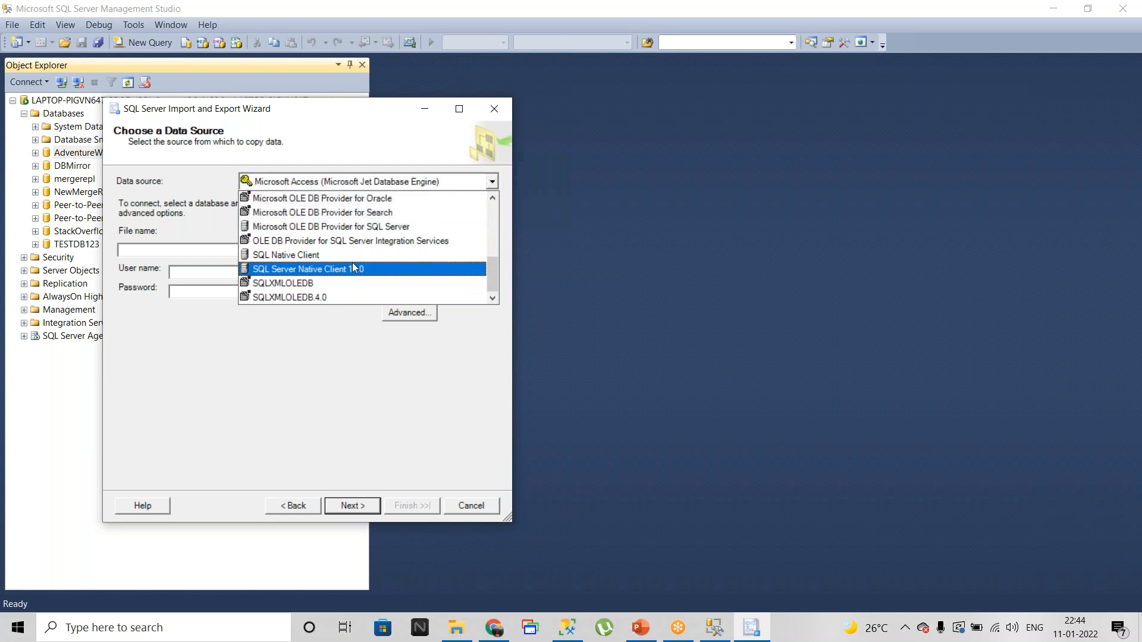
click(351, 265)
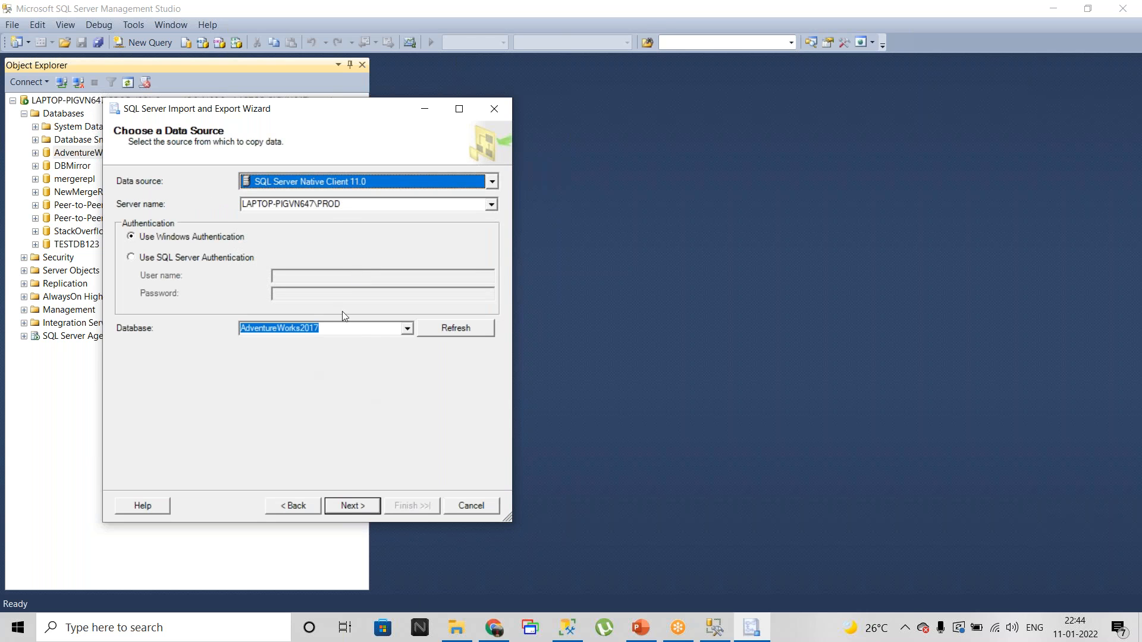
click(344, 506)
click(492, 181)
click(417, 255)
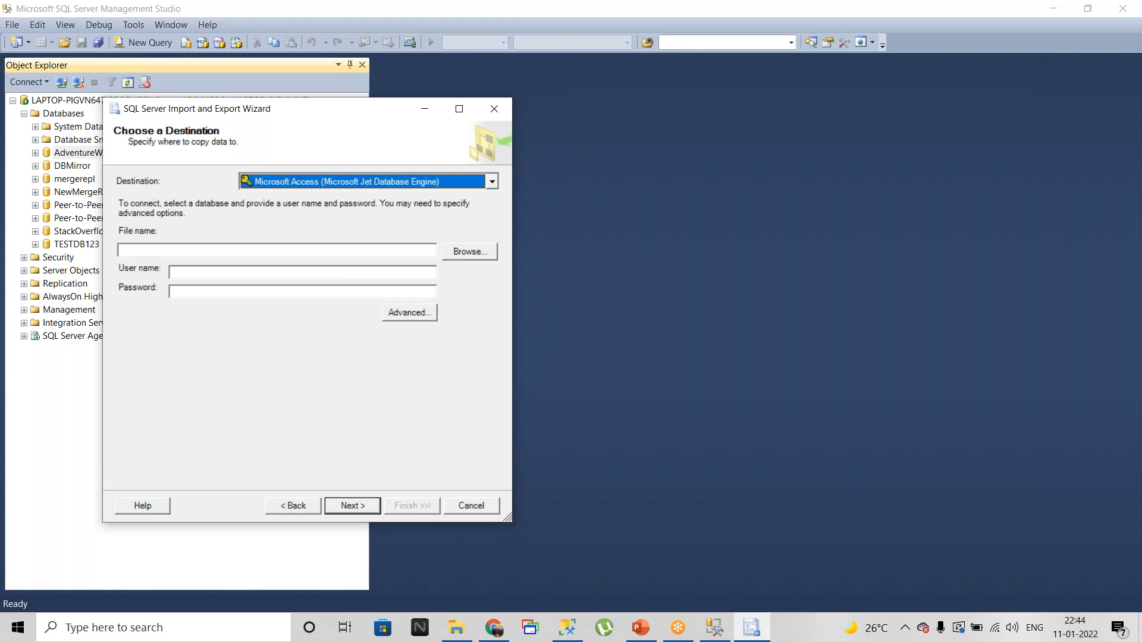
- Show all file types, choose AD2017.accdb on the Desktop as the destination file, and try to continue
click(470, 251)
click(557, 428)
click(538, 442)
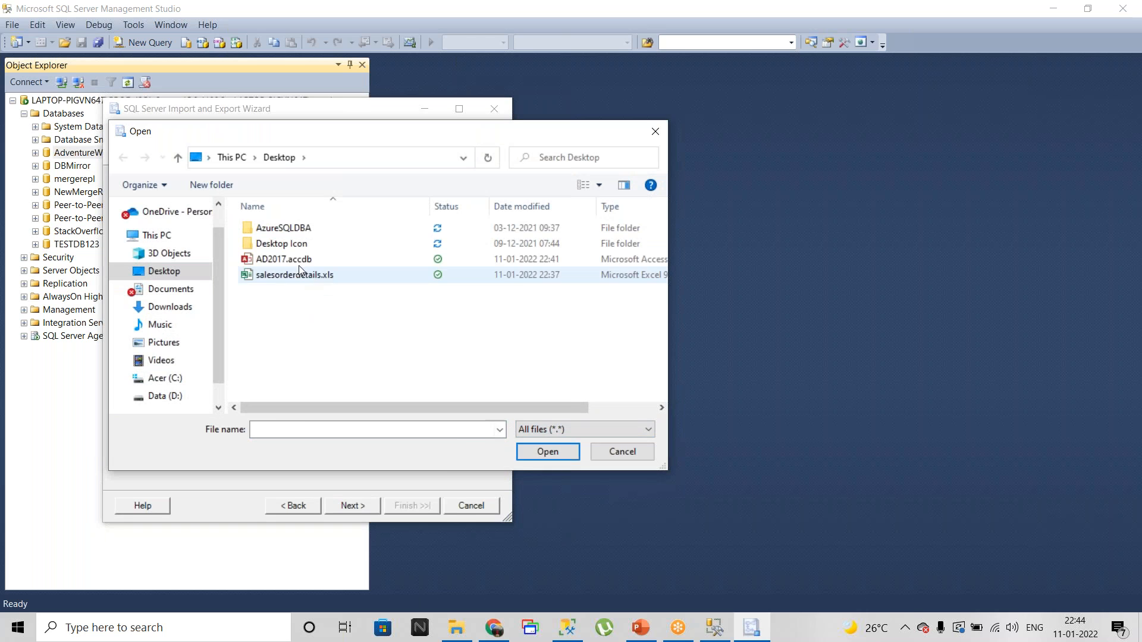
click(296, 262)
click(548, 452)
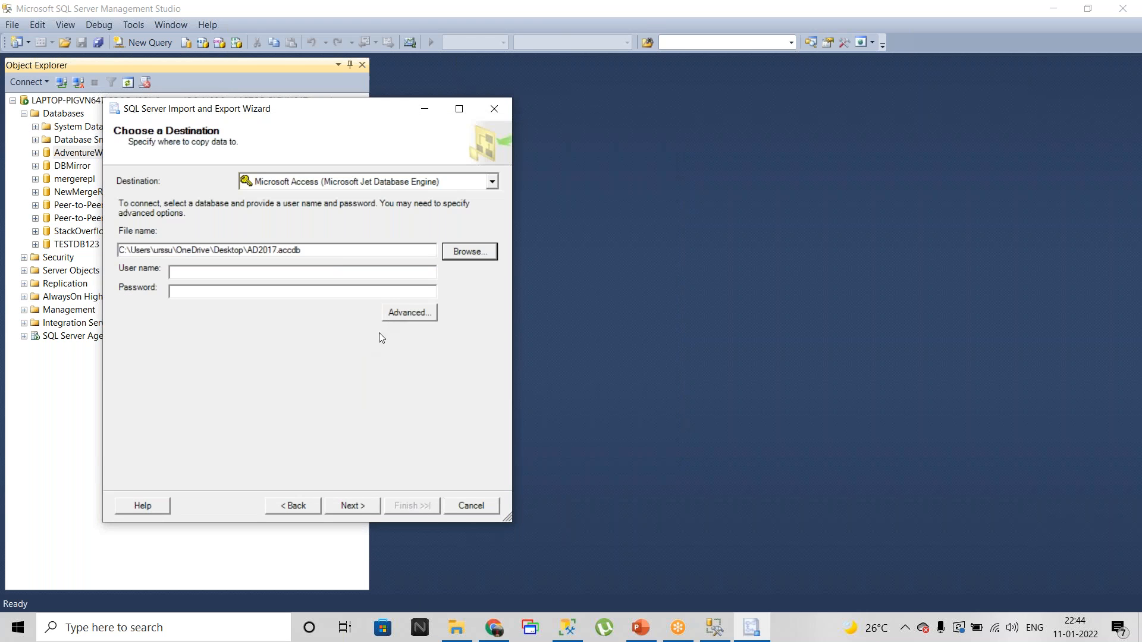
click(359, 505)
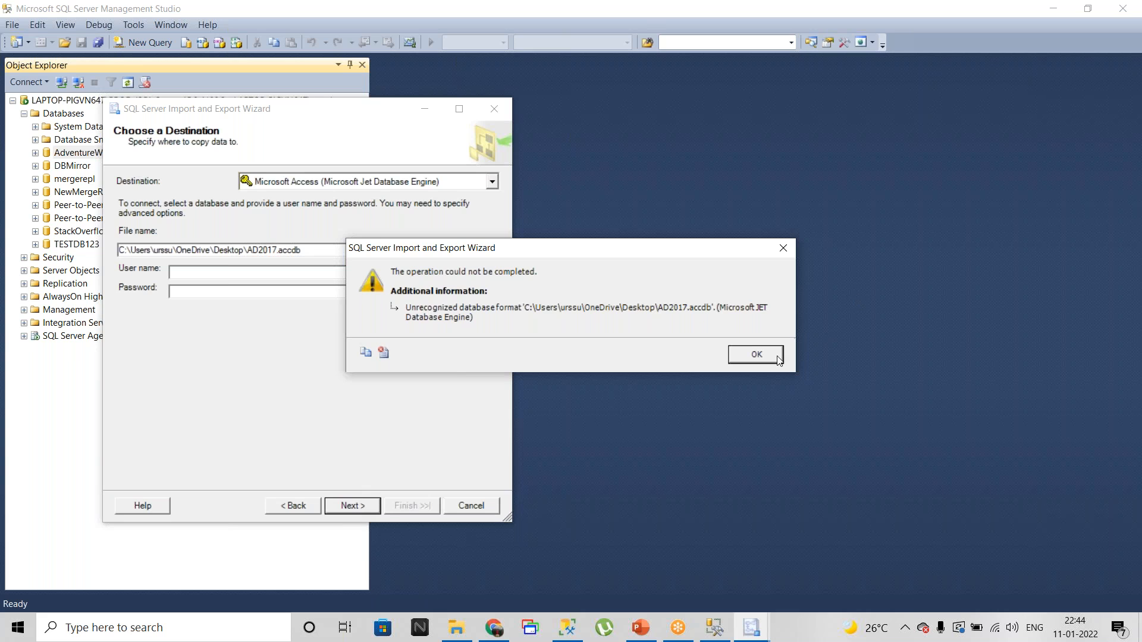
click(756, 355)
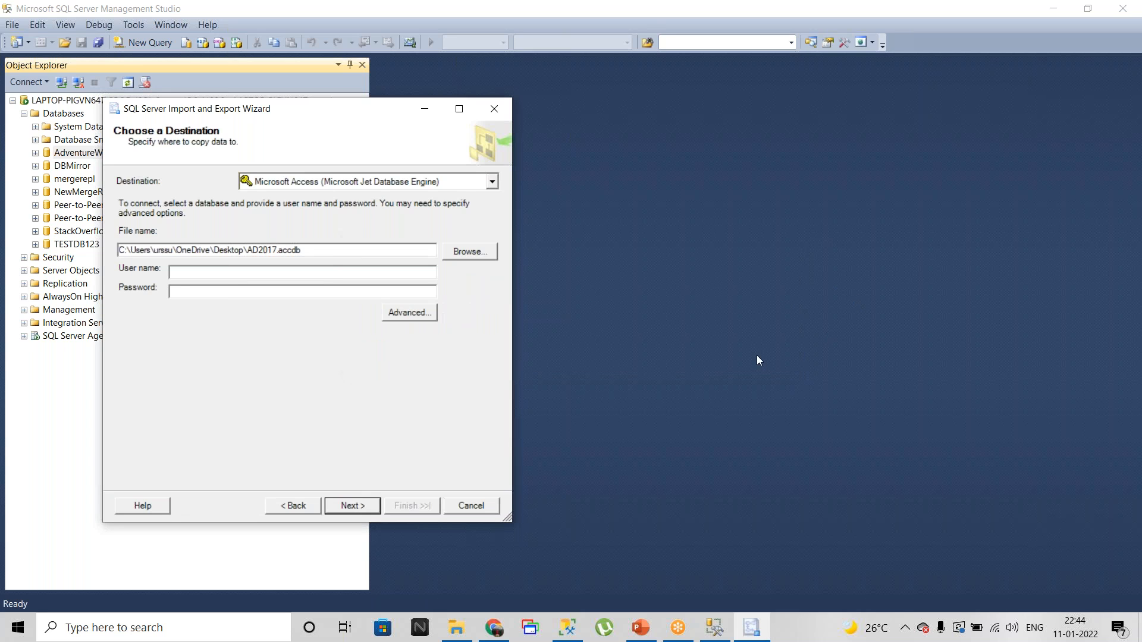
- Show the Windows desktop and rename AD2017.accdb to AD2017.mdb, accepting the extension change
click(344, 249)
click(458, 629)
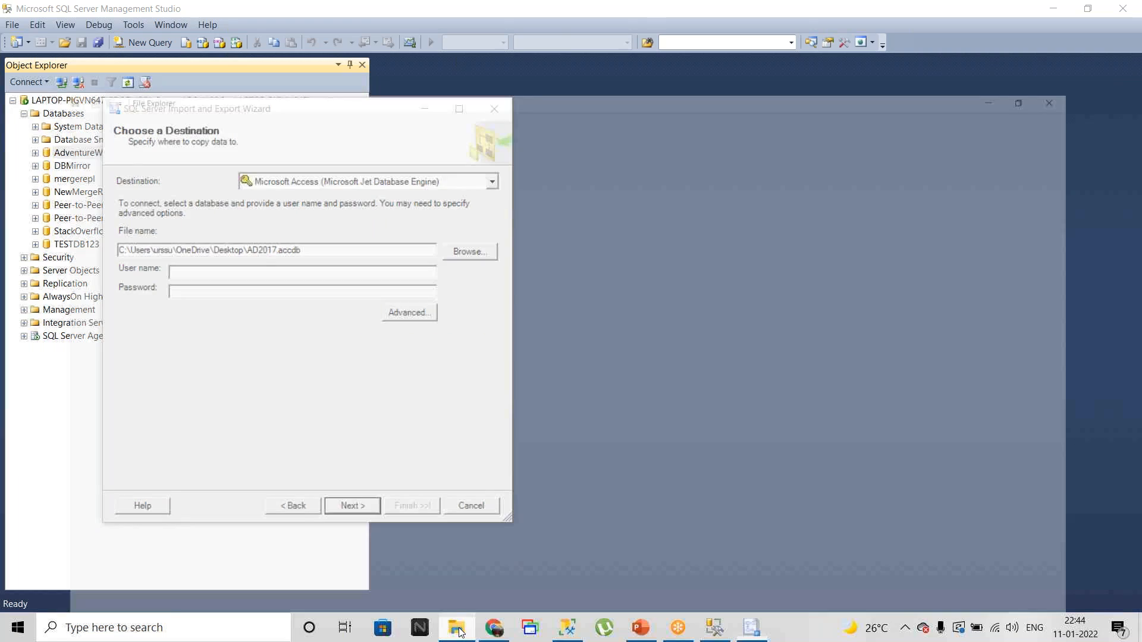
key(super+d)
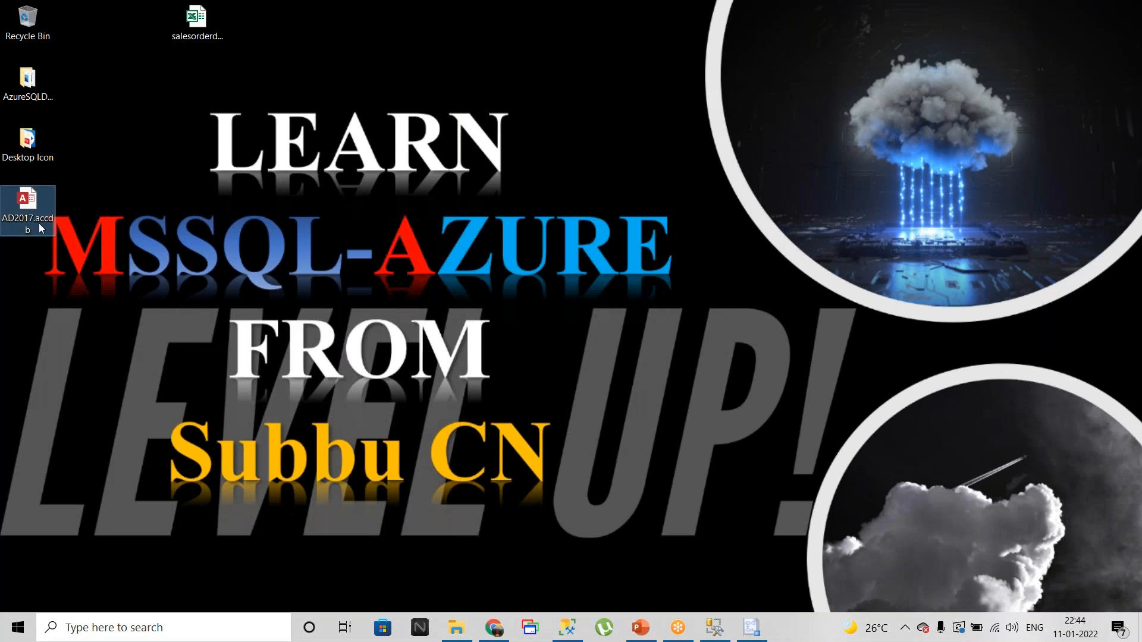
click(41, 228)
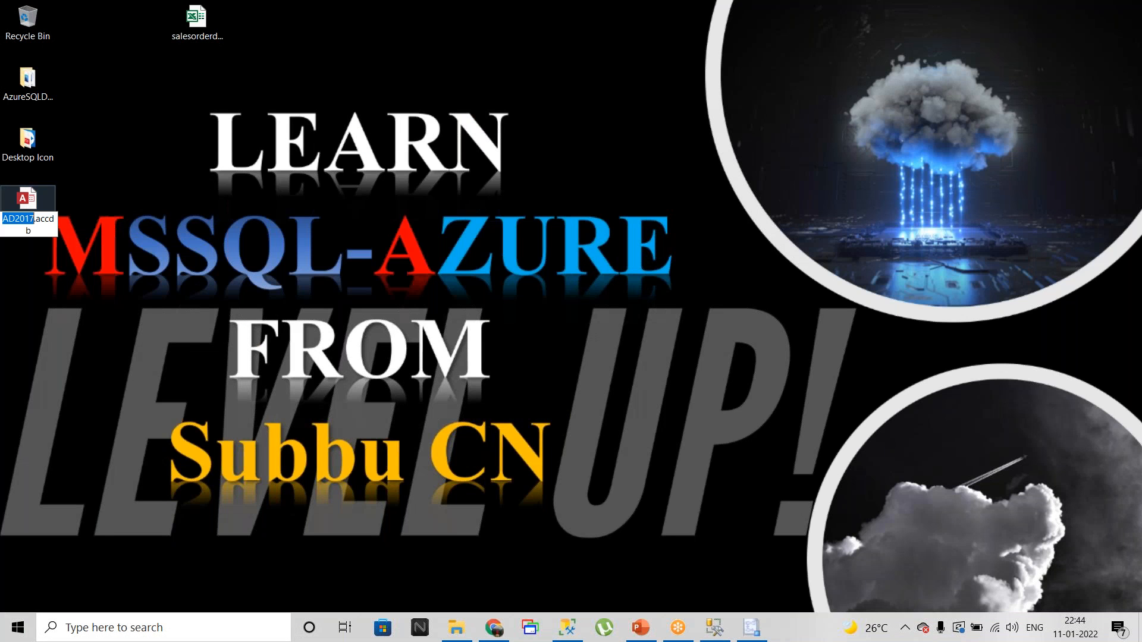
click(47, 232)
key(BackSpace)
key(BackSpace)
key(BackSpace)
key(BackSpace)
key(BackSpace)
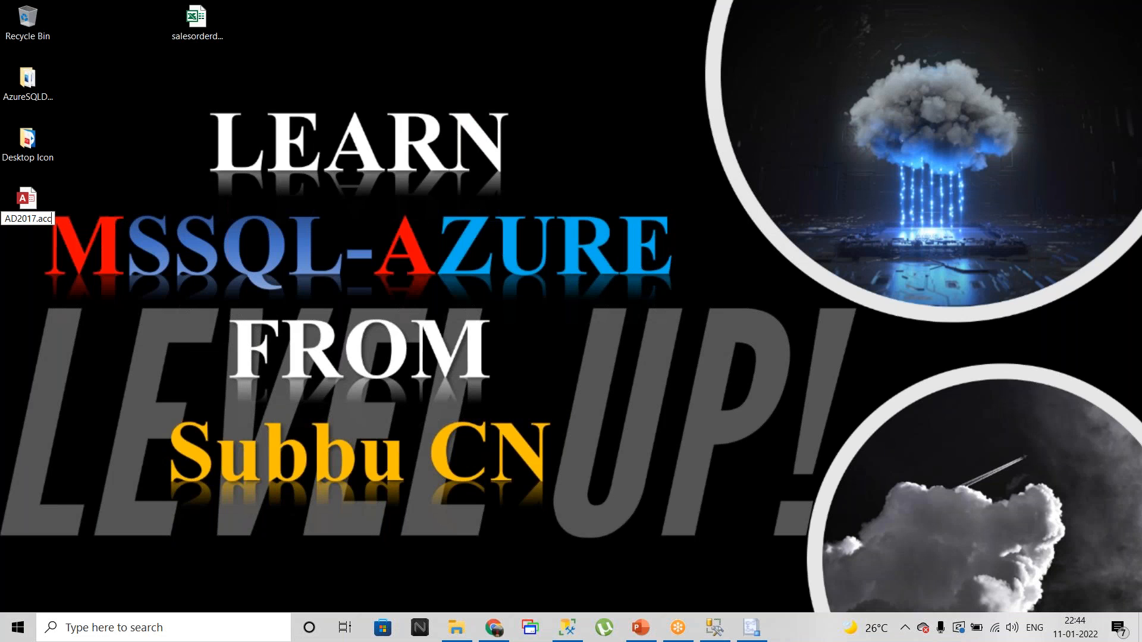
text(mdb)
click(114, 264)
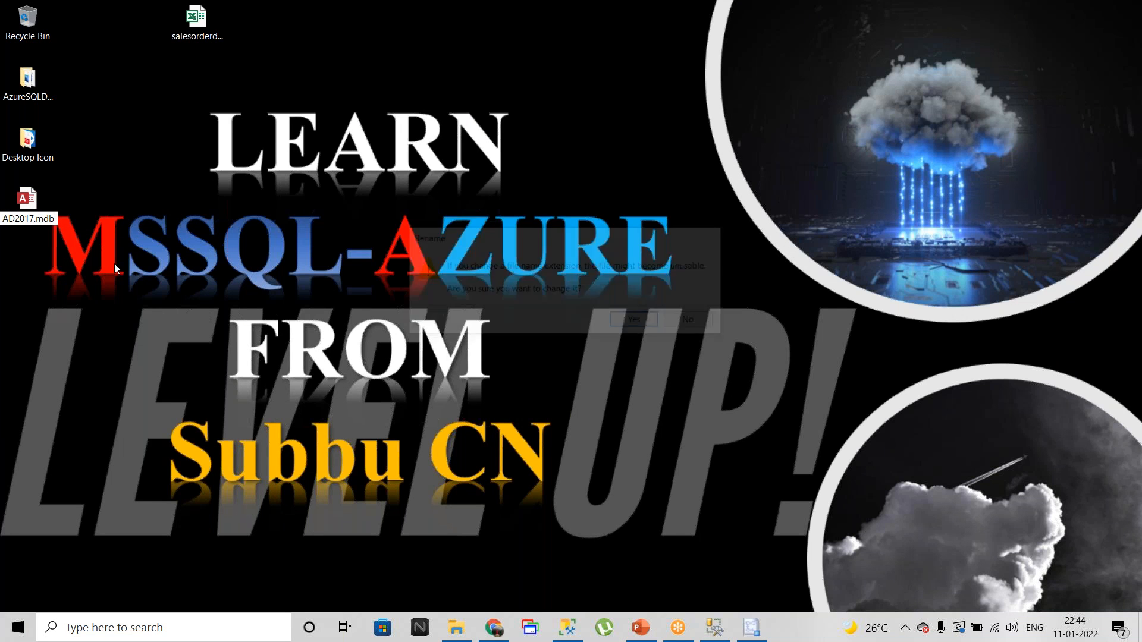
click(636, 323)
drag(636, 324, 553, 399)
- Switch back to the Import and Export Wizard, choose AD2017.mdb as the destination file, and try to continue
click(752, 627)
click(469, 252)
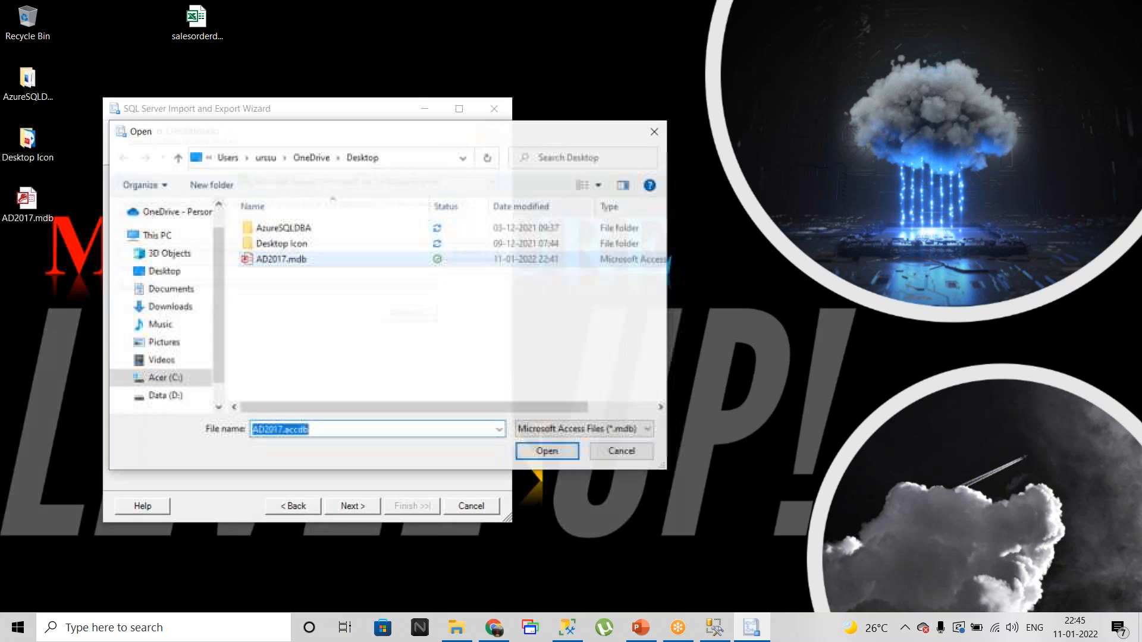
click(280, 260)
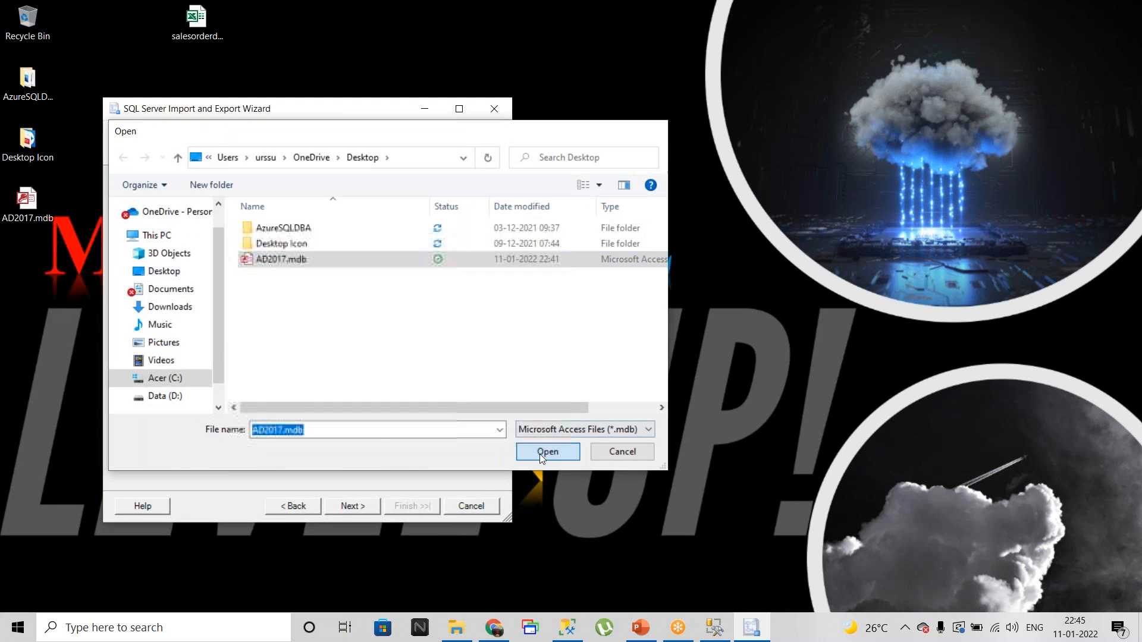
click(547, 451)
click(342, 509)
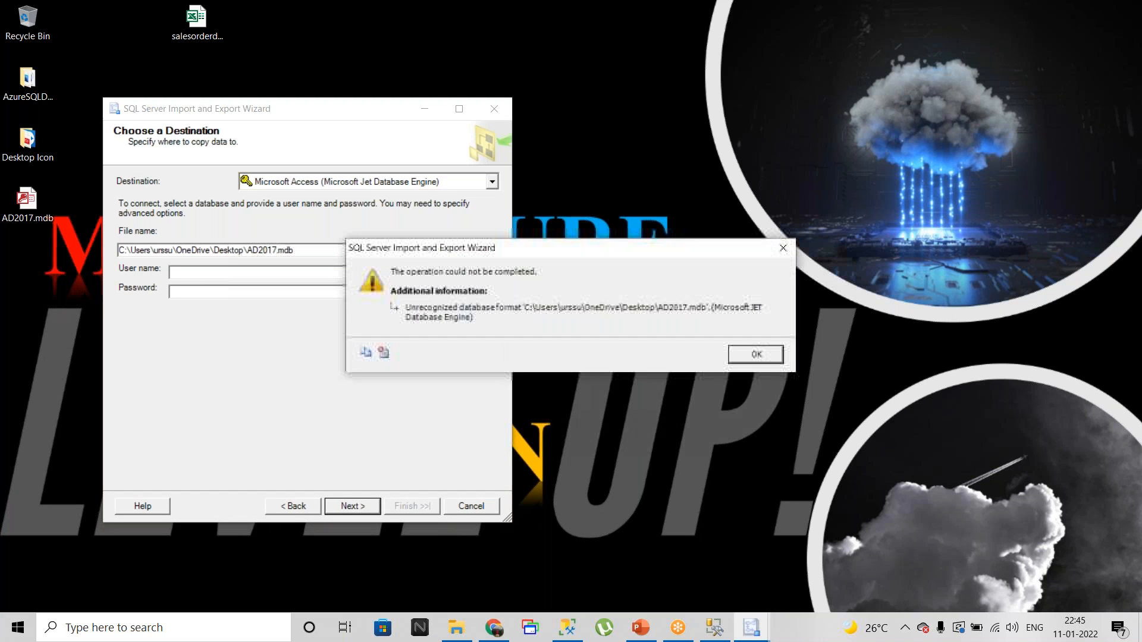
click(744, 355)
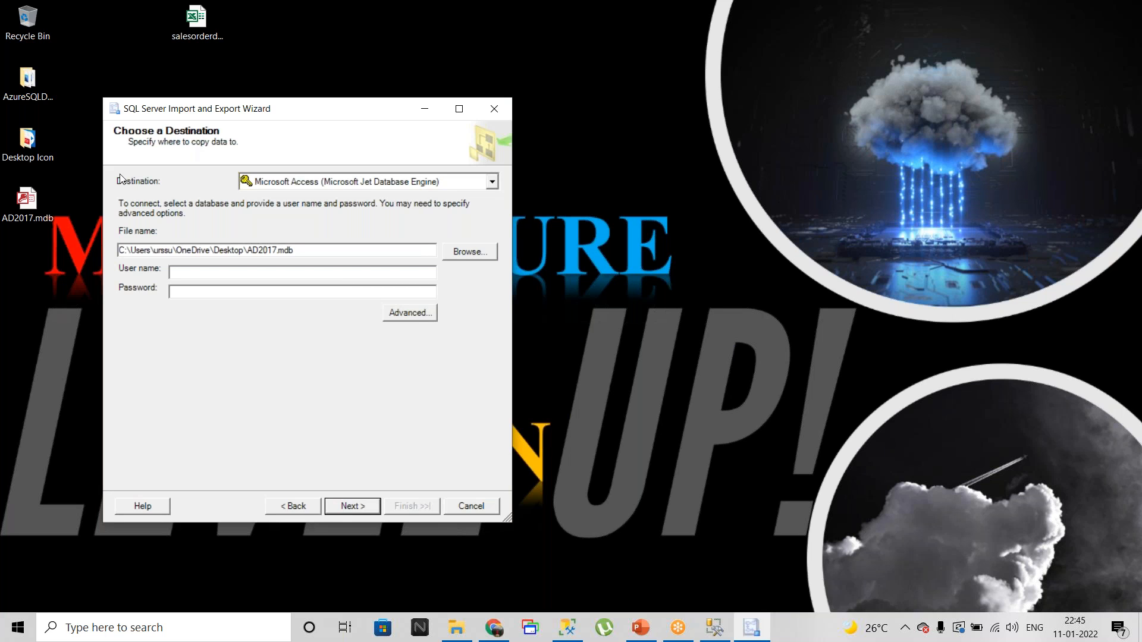
- Open AD2017.mdb from the desktop in Access, view the Save As database file types, and close Access
double_click(26, 201)
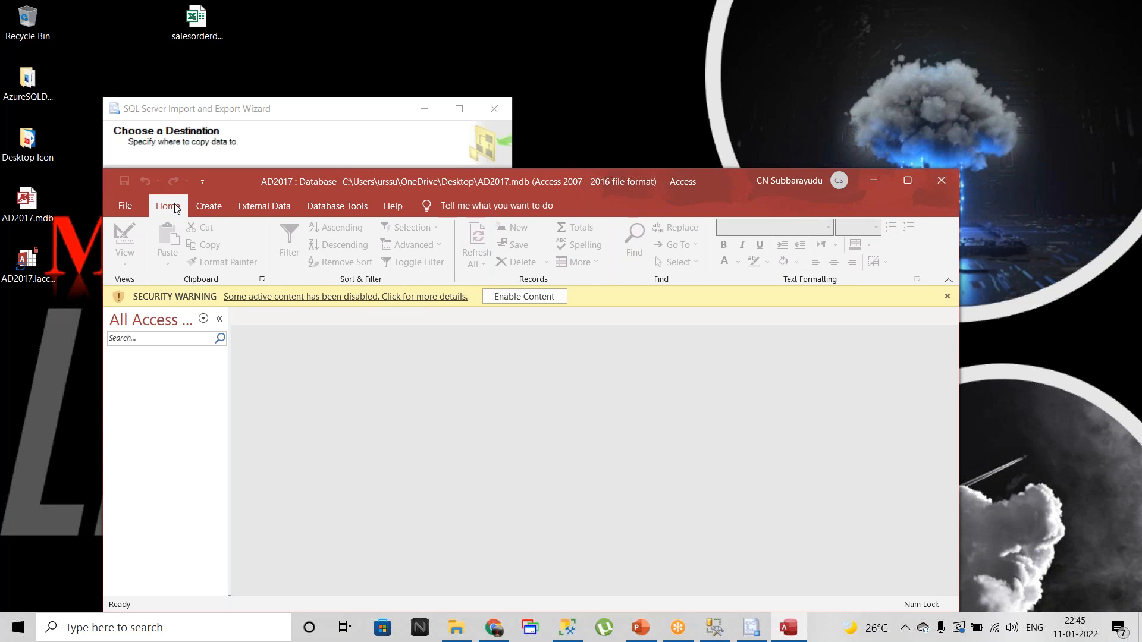
click(126, 205)
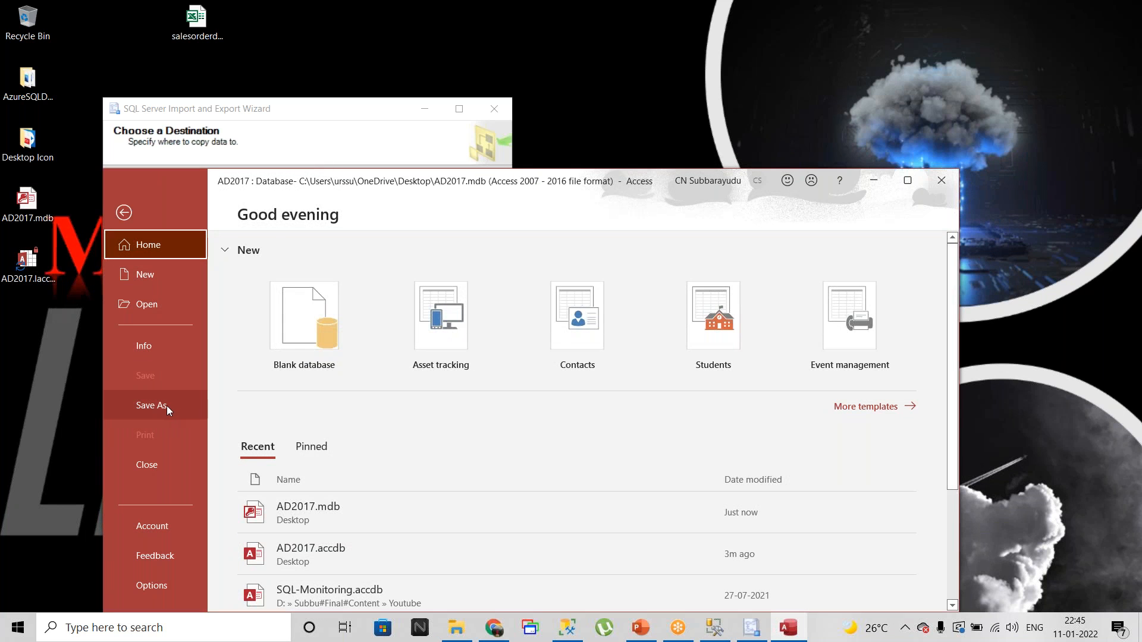
click(166, 407)
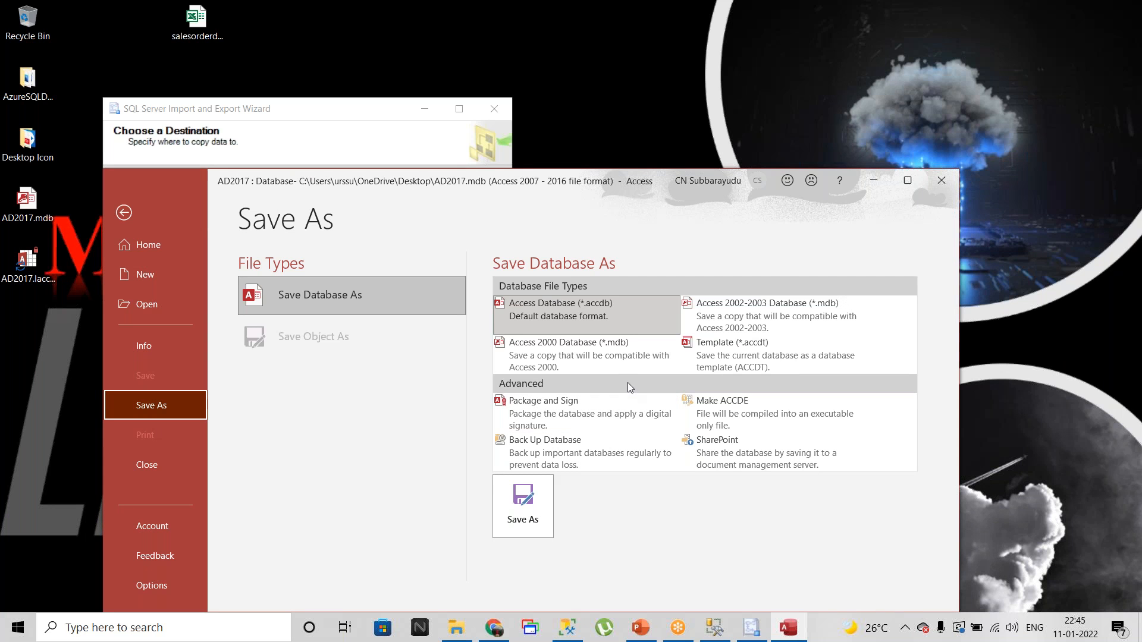
click(941, 180)
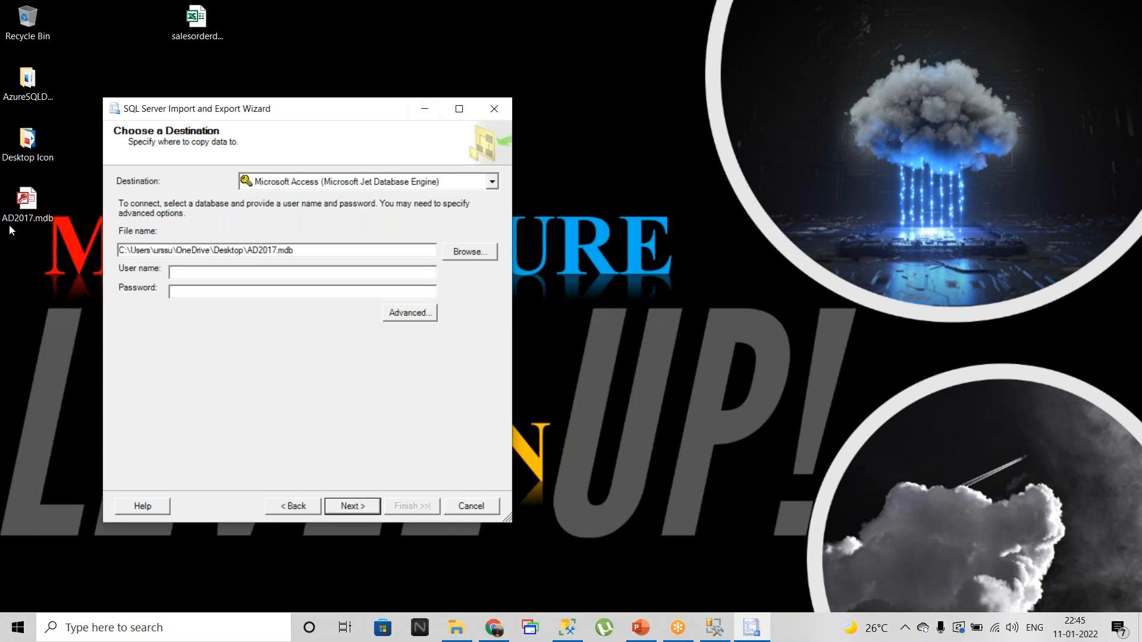
- Rename the desktop file AD2017.mdb back to AD2017.accdb, accepting the extension change
click(28, 204)
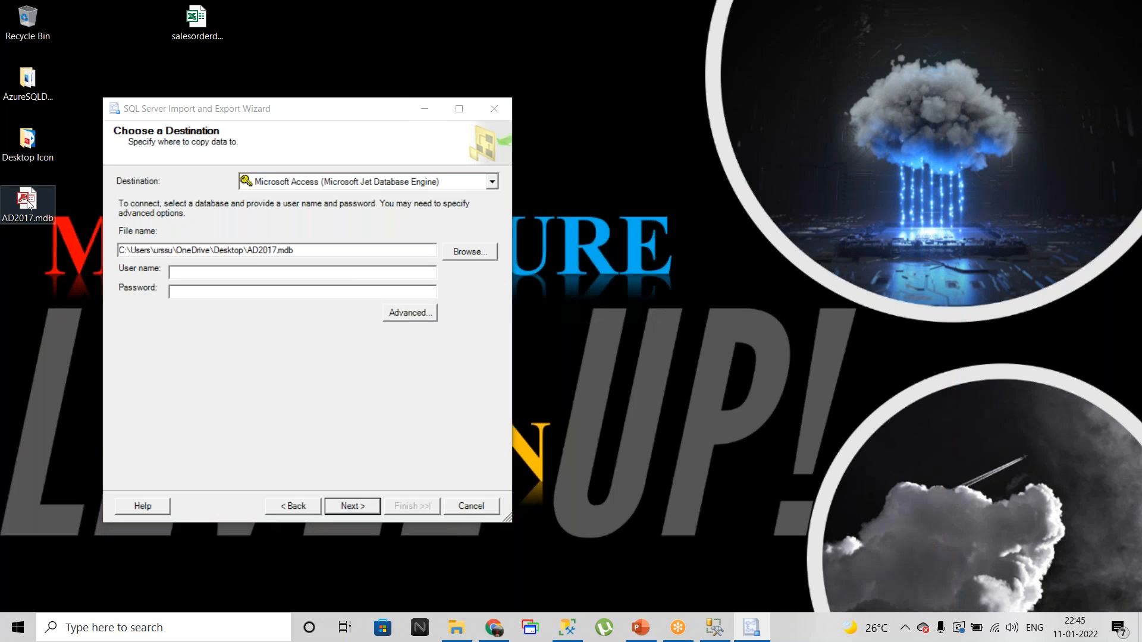
click(41, 218)
drag(56, 219, 38, 219)
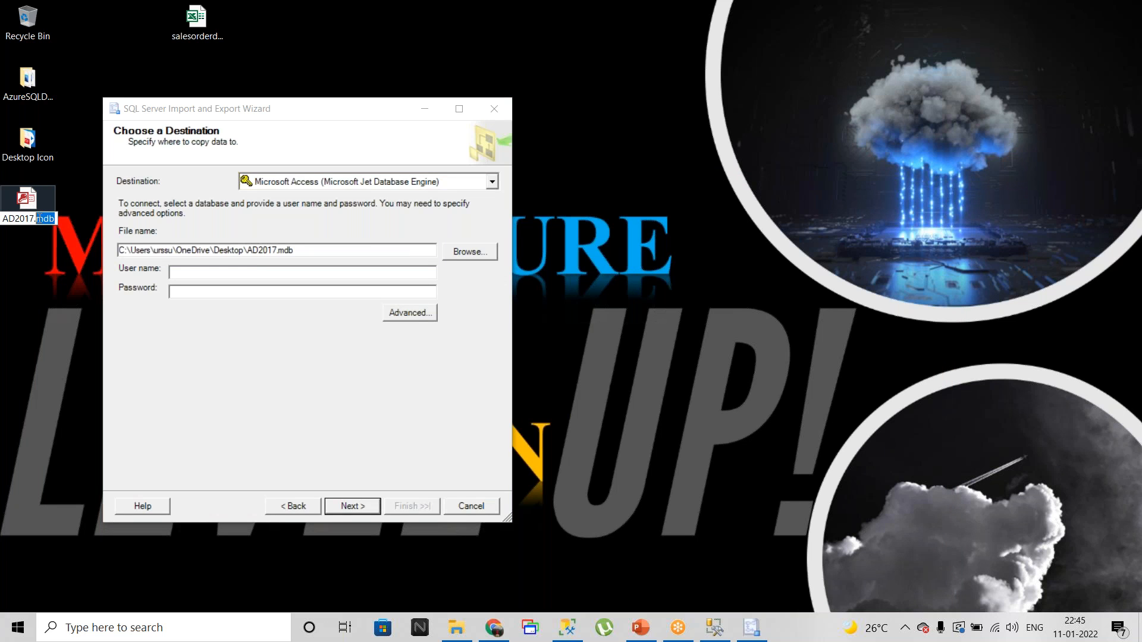
text(accdb)
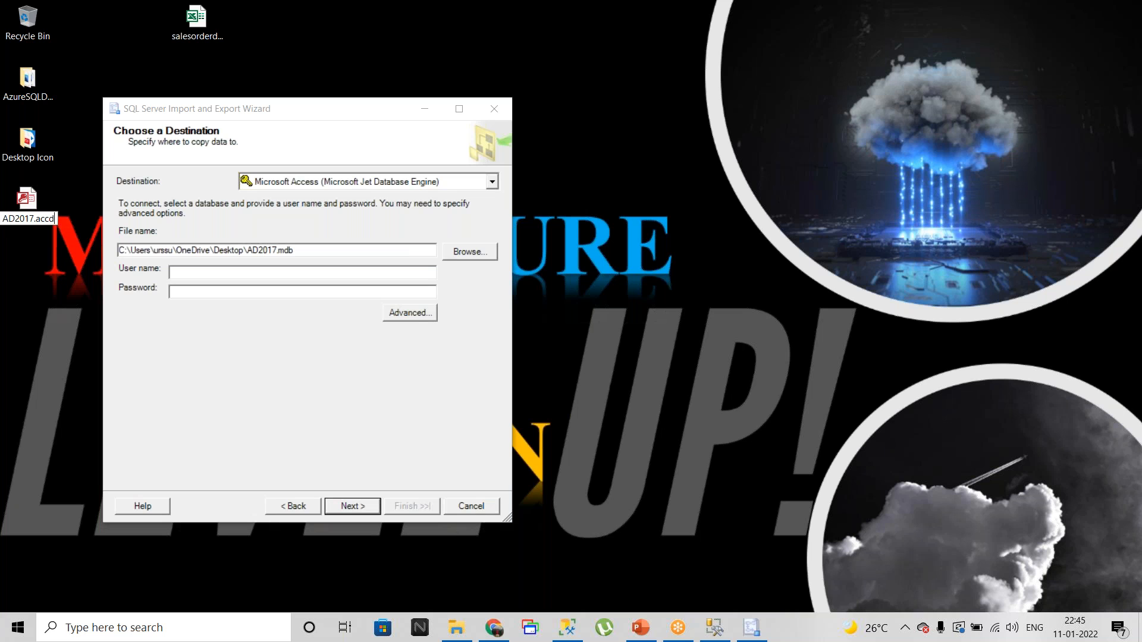
click(64, 282)
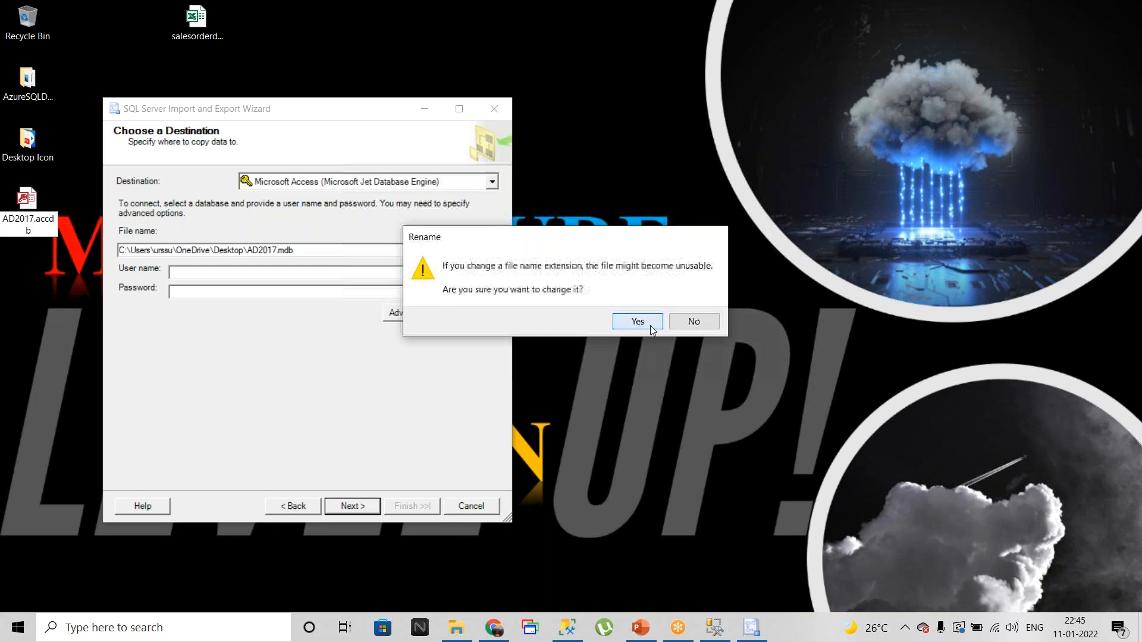
click(648, 326)
drag(644, 322, 394, 29)
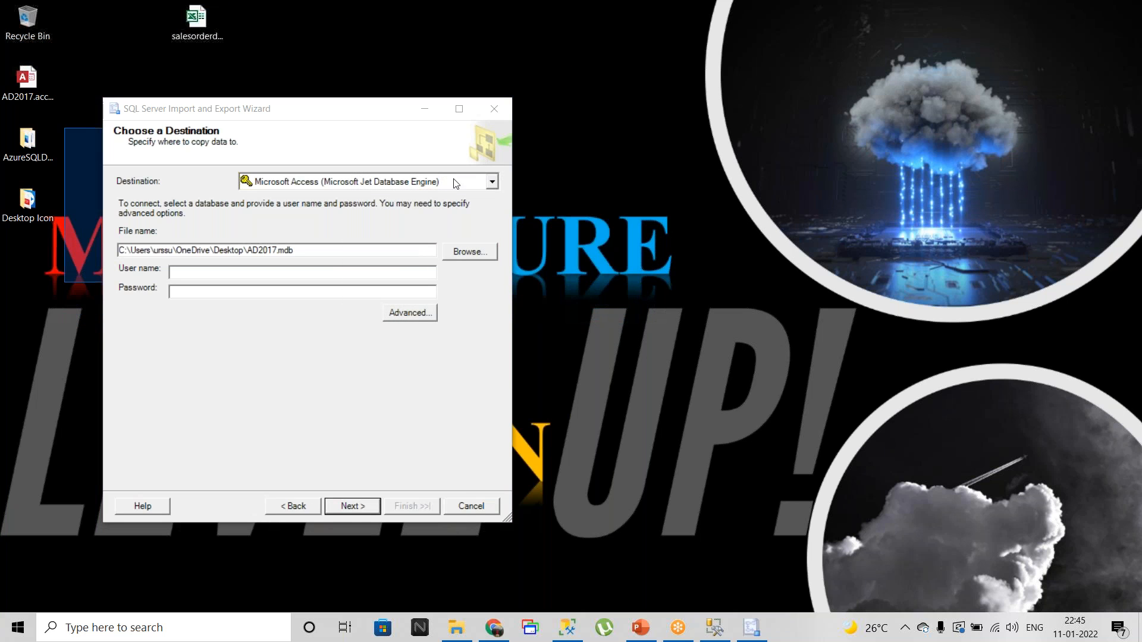
- Open the desktop file AD2017.accdb in Access, save it to the Desktop as the Access 2002-2003 database AD2017.mdb, and close Access
double_click(27, 81)
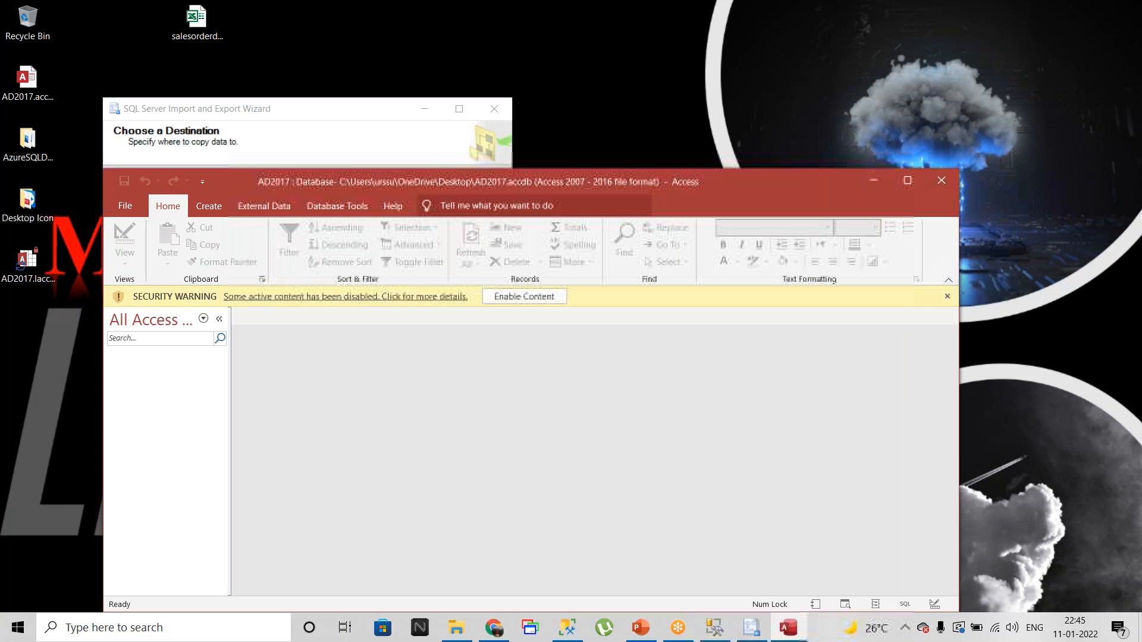
click(125, 206)
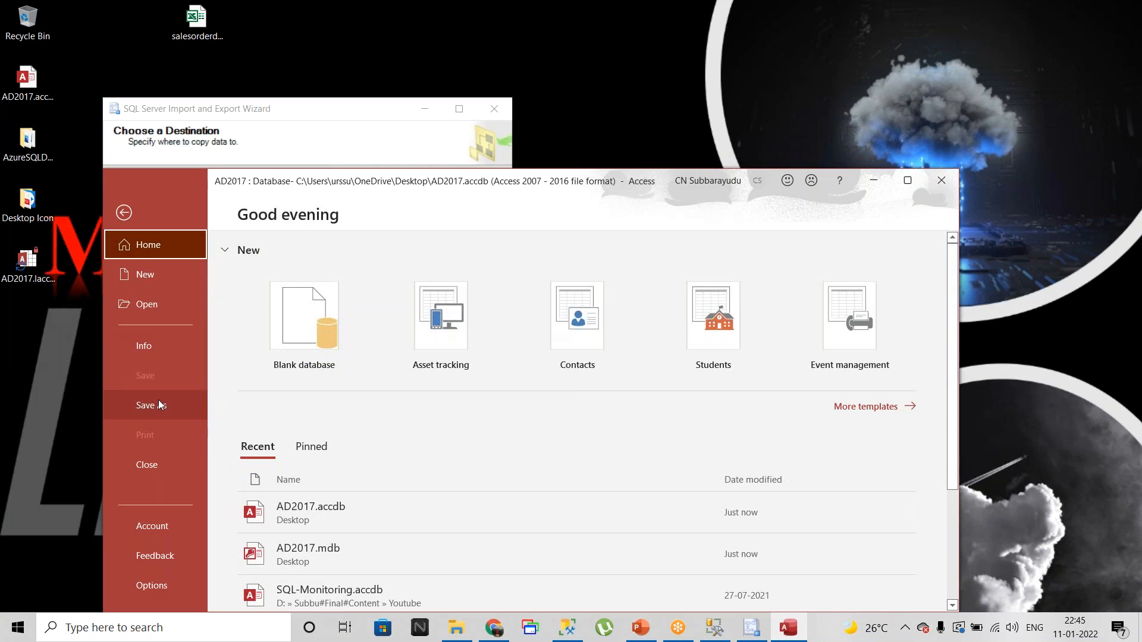
click(158, 399)
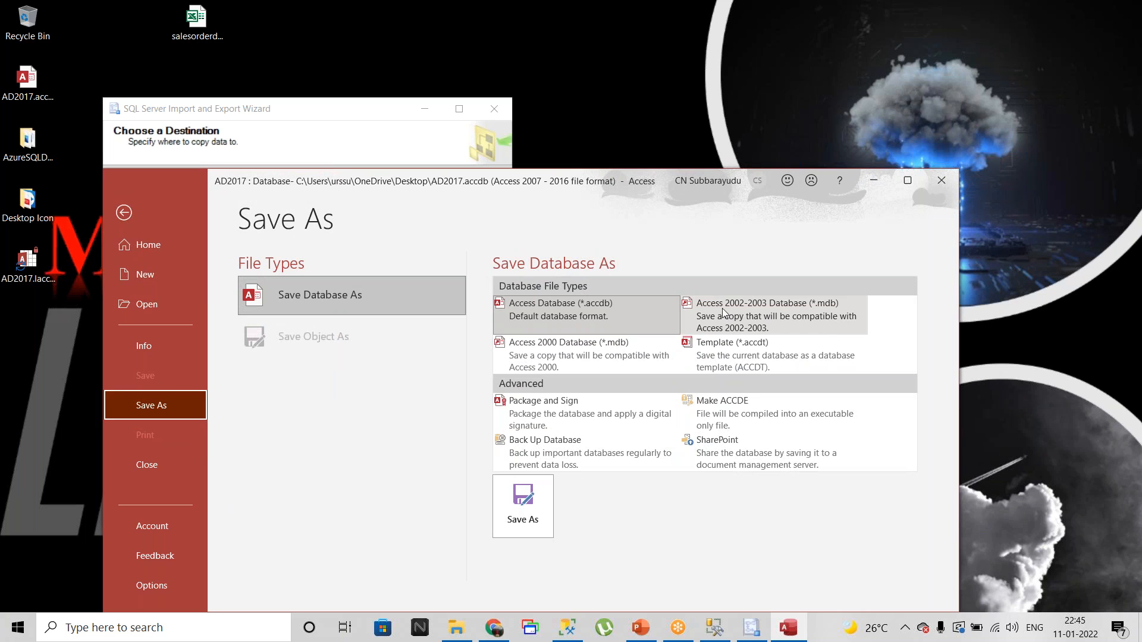
click(798, 316)
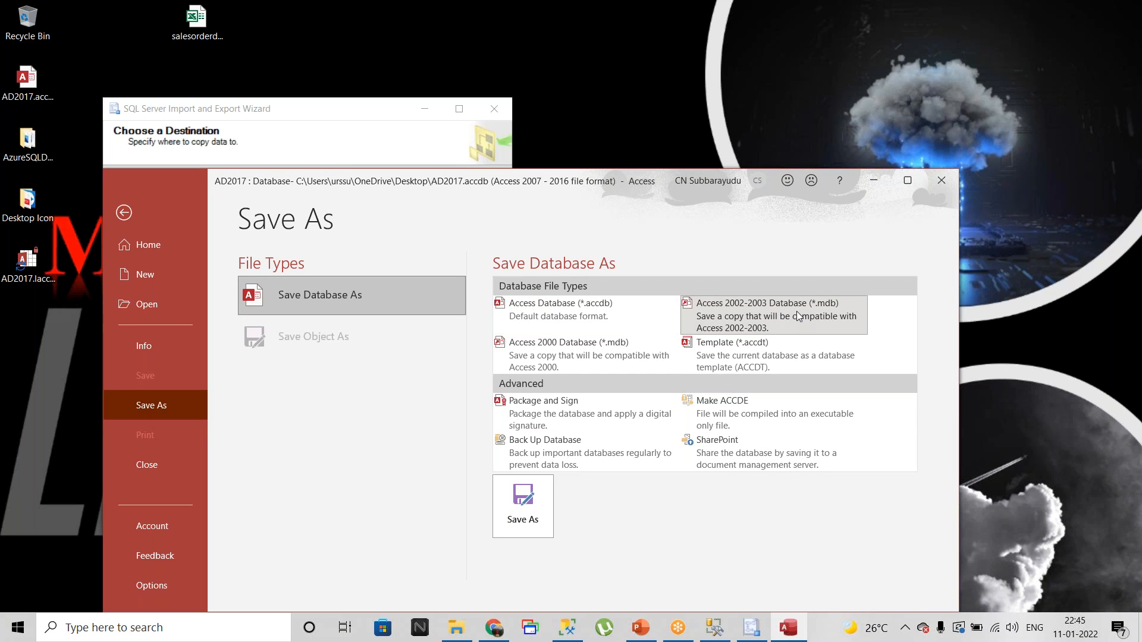
click(530, 497)
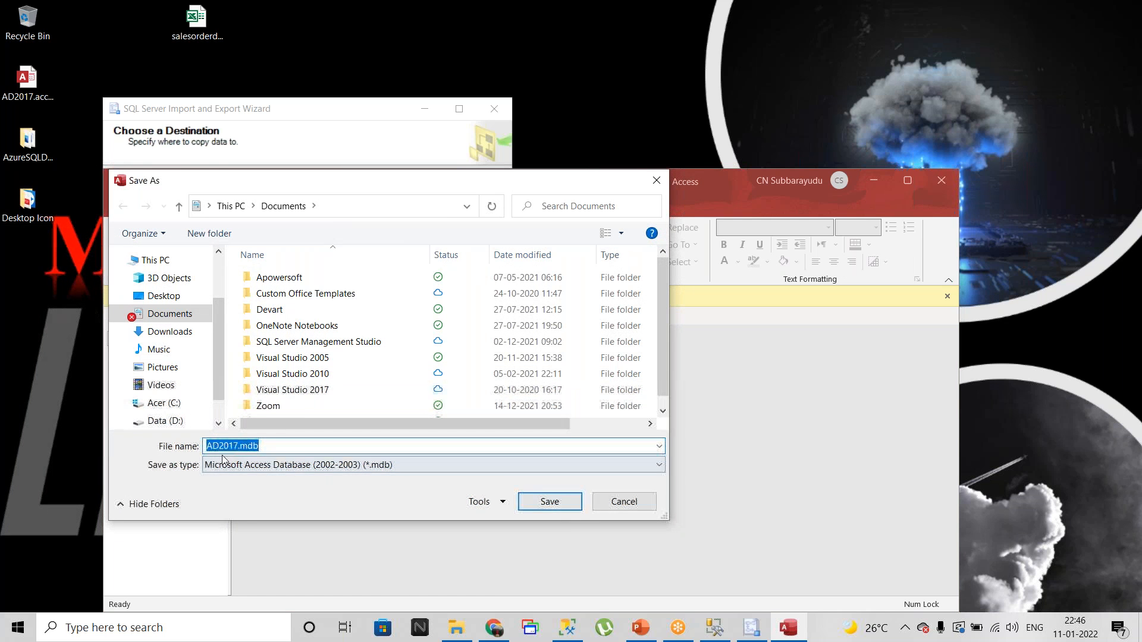
click(284, 465)
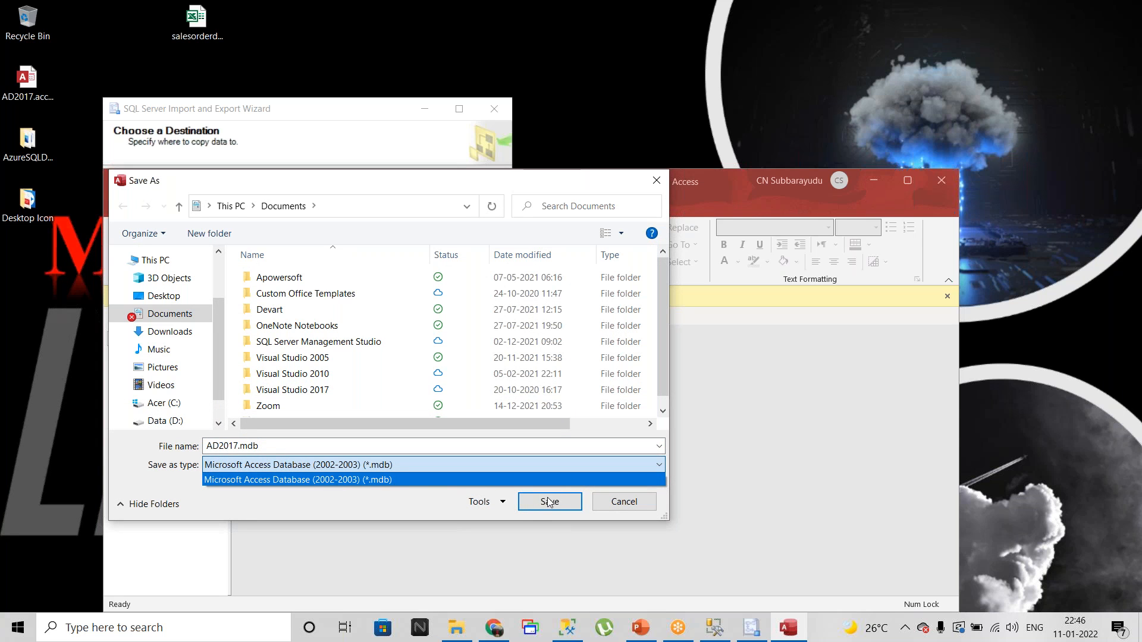
click(150, 319)
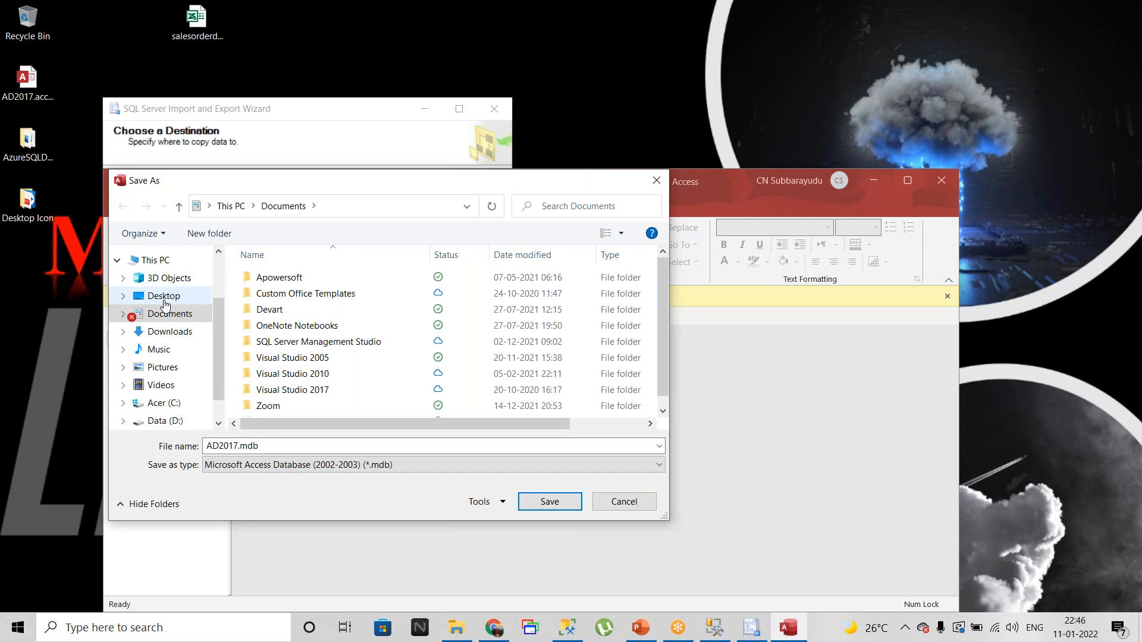
click(164, 296)
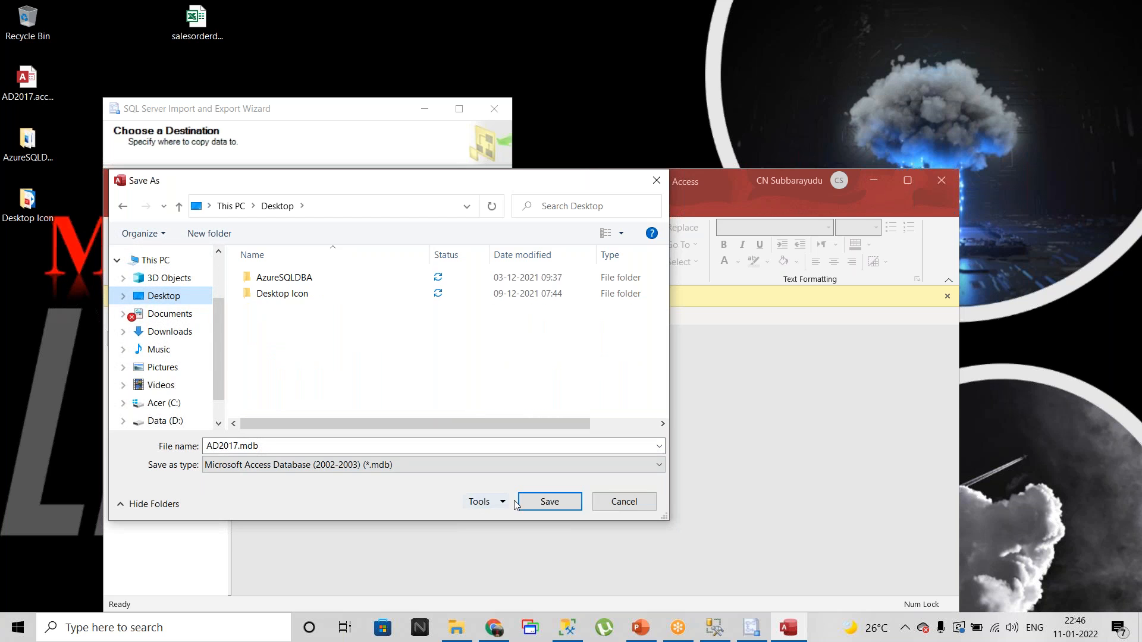
click(549, 502)
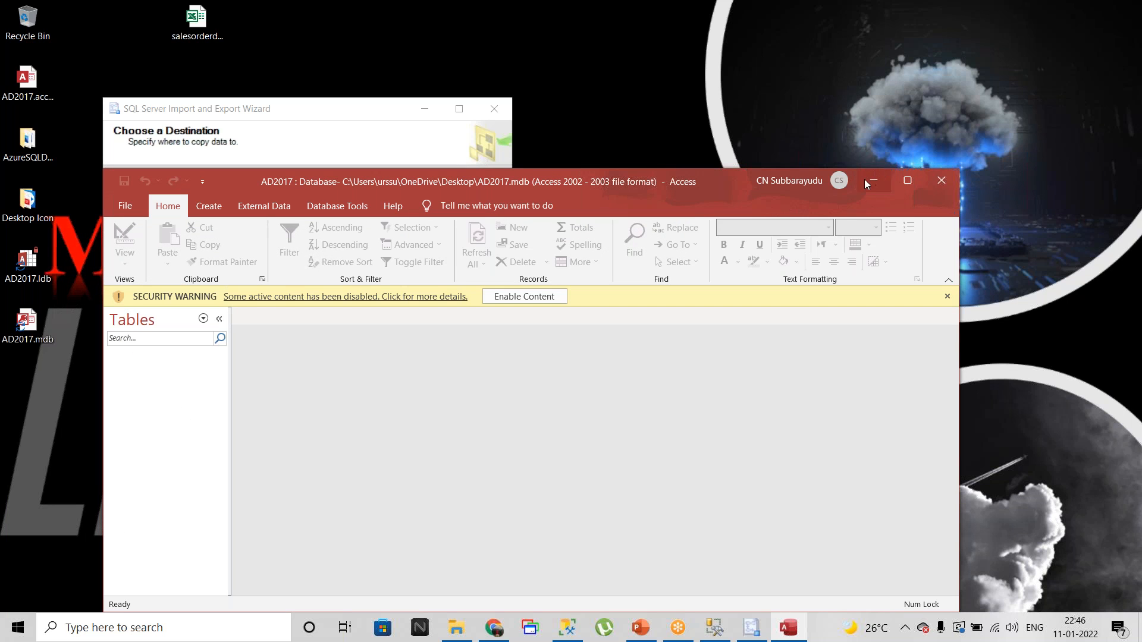
click(941, 180)
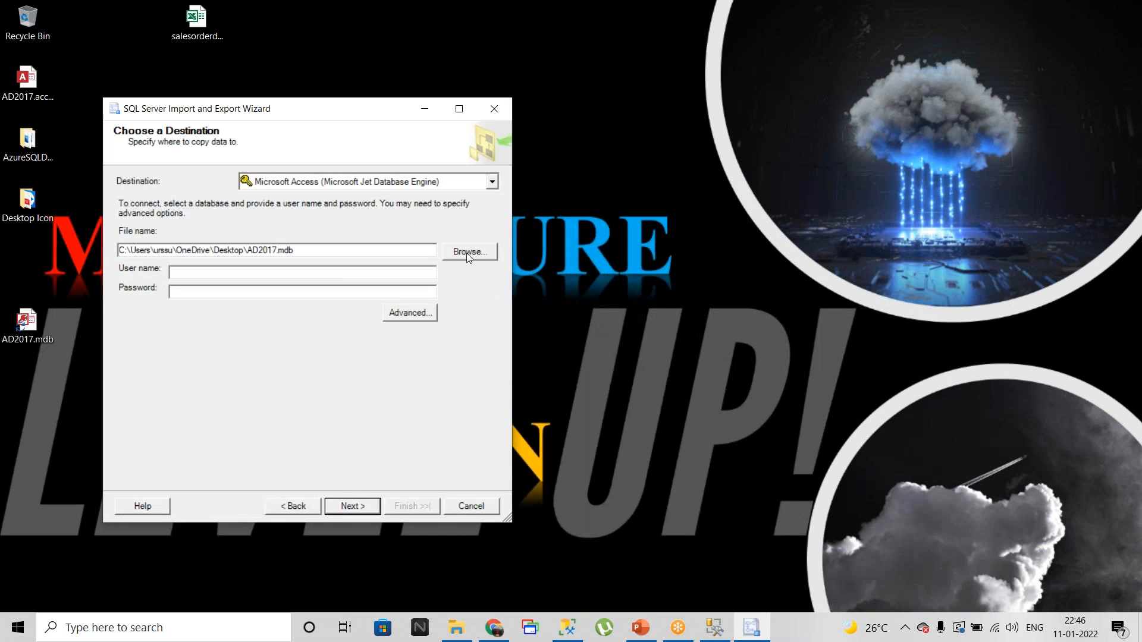
- Choose the desktop file AD2017.mdb as the Access destination and continue with copying data from one or more tables or views
click(467, 252)
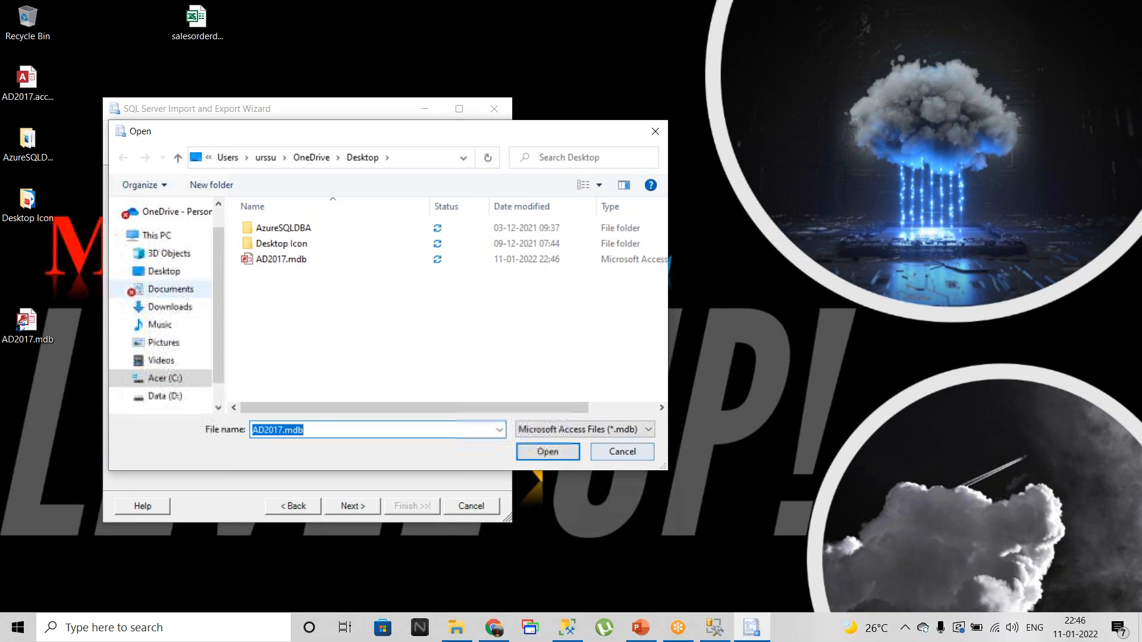
click(278, 263)
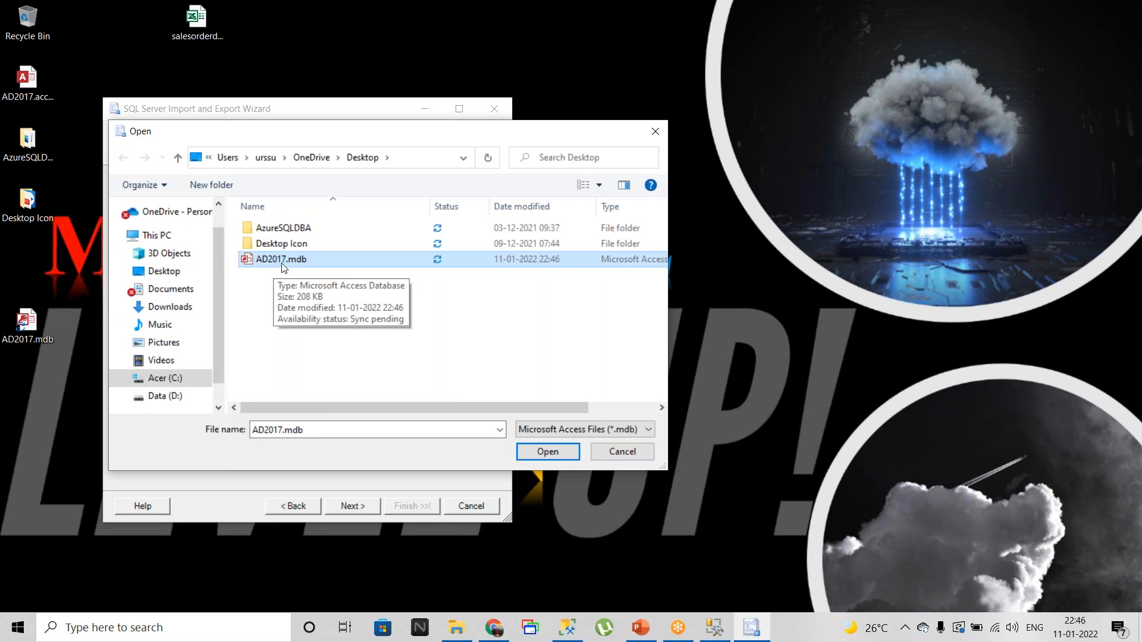
click(546, 452)
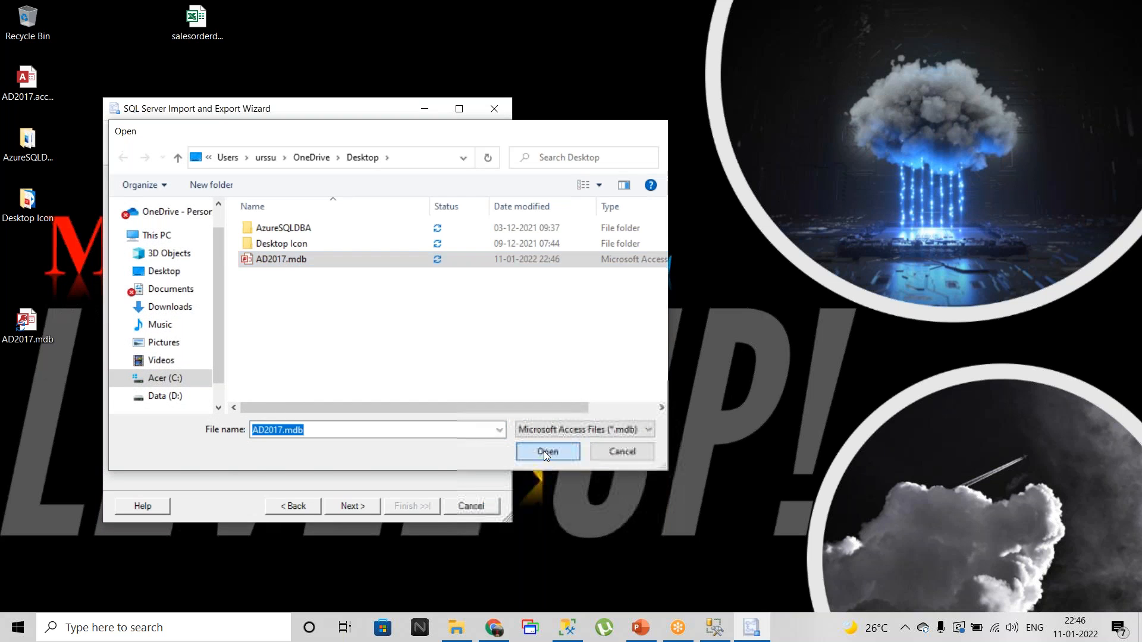
click(359, 508)
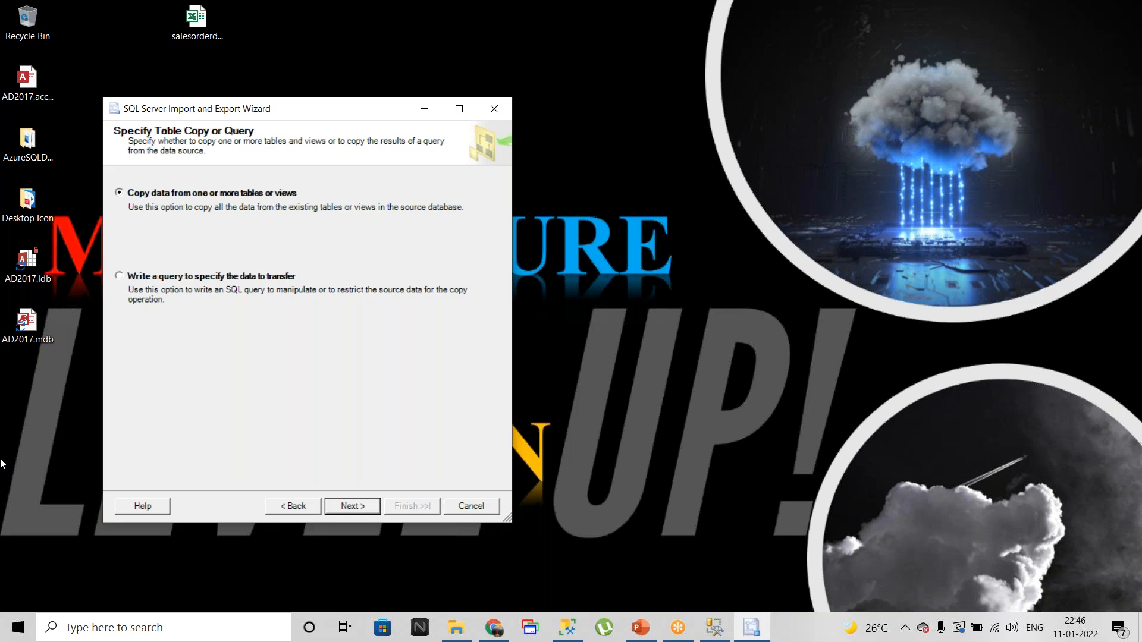
click(355, 505)
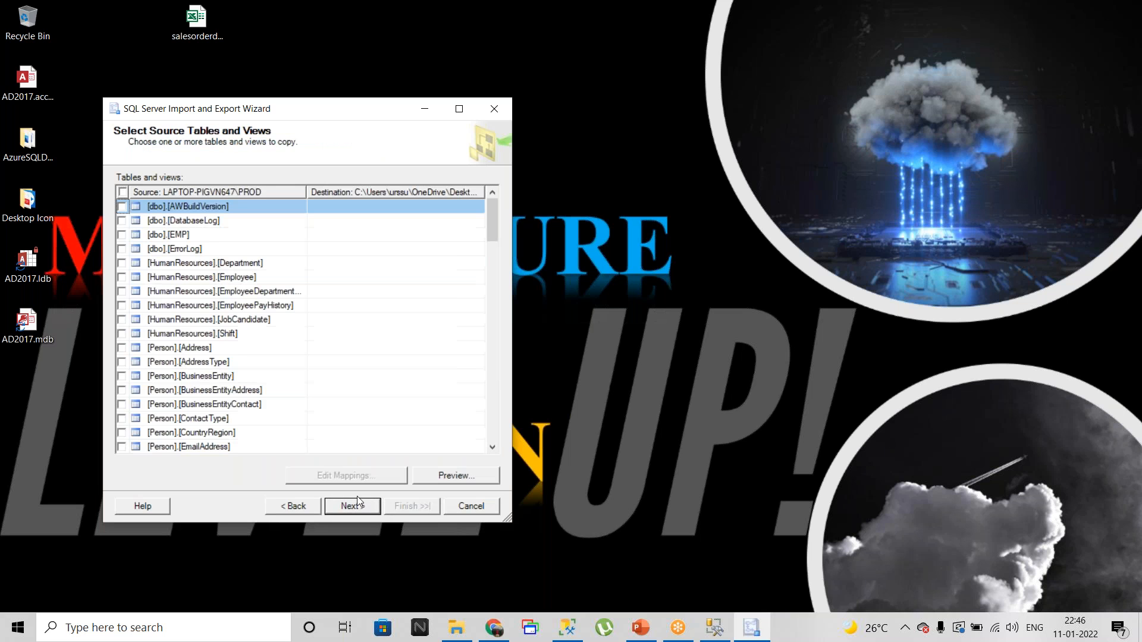
- Select the source table [Sales].[SalesOrderDetail], preview its data, and continue to the data type mapping review
scroll(194, 305, down, 10)
scroll(193, 305, down, 8)
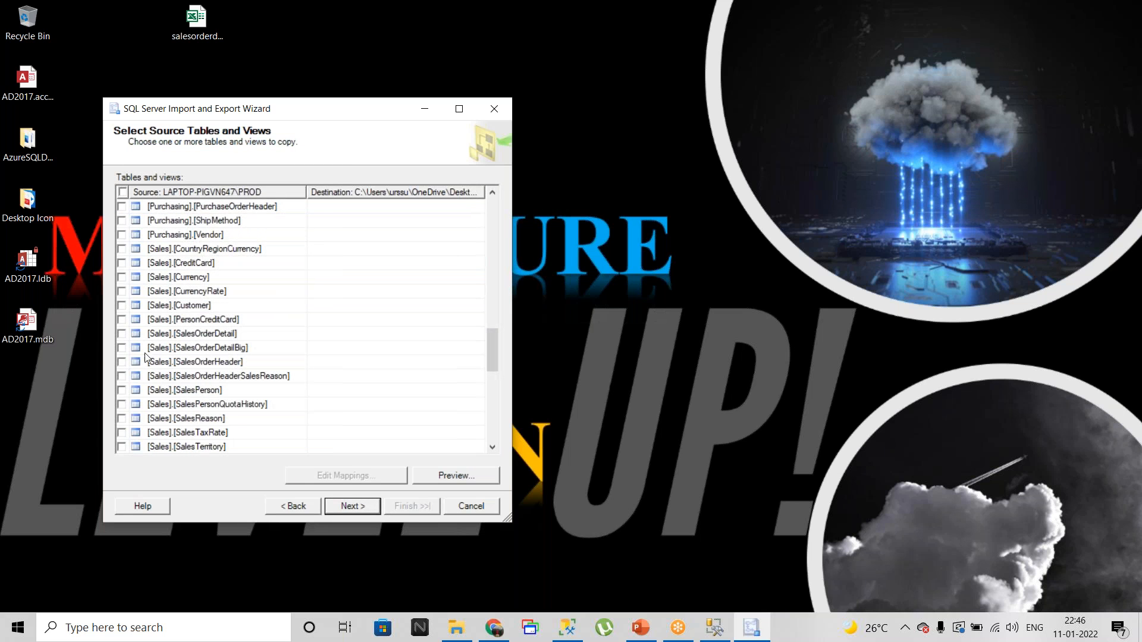
click(122, 334)
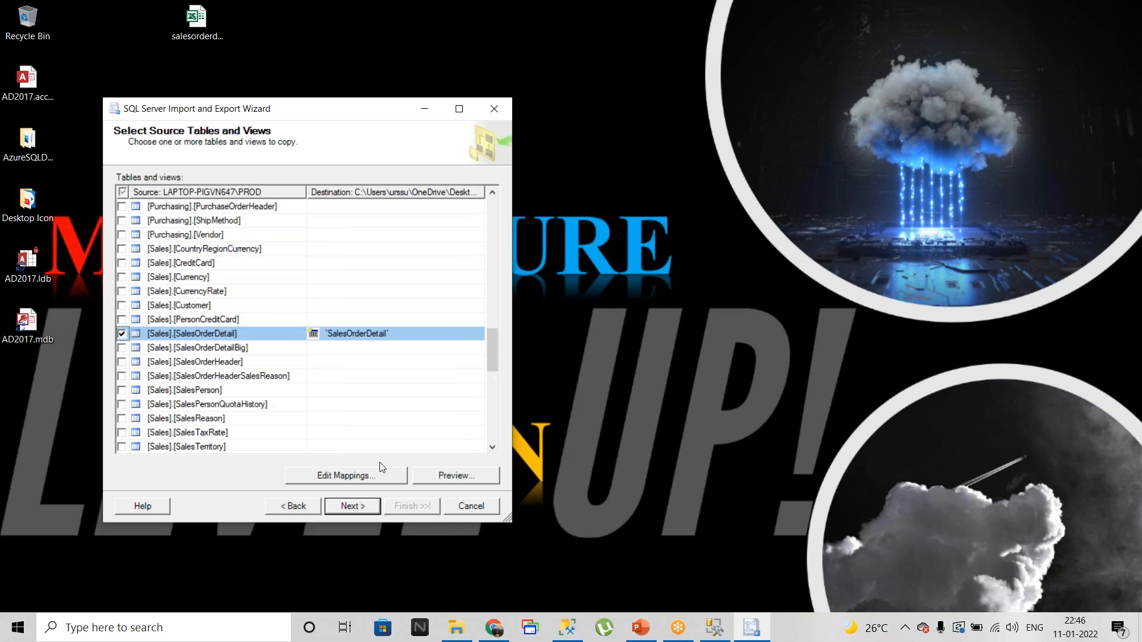
click(490, 480)
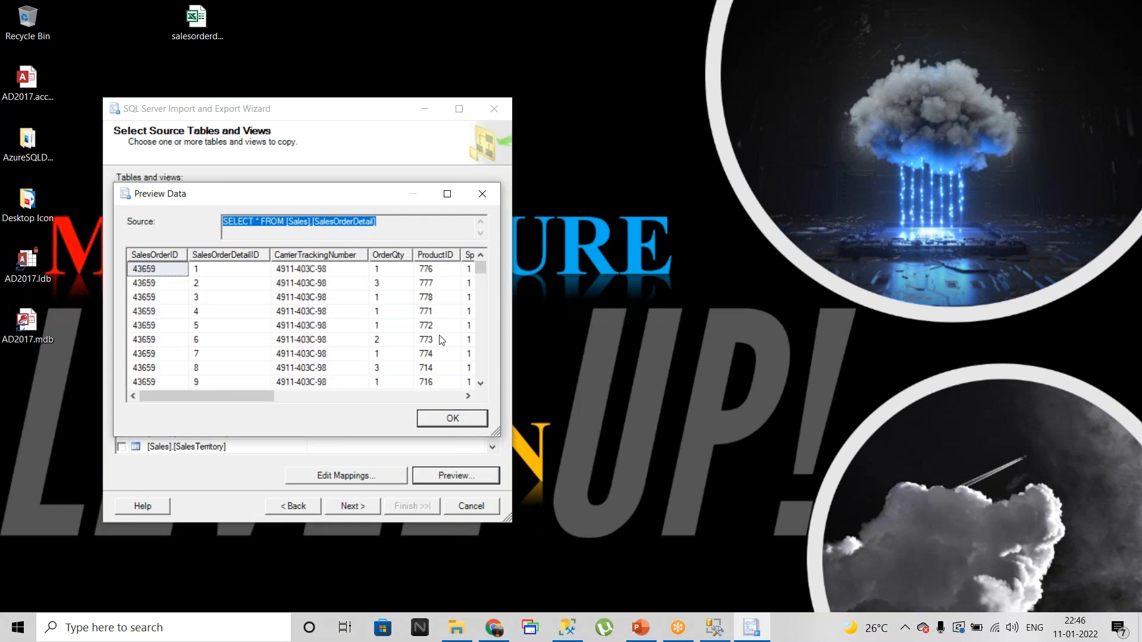
click(482, 194)
click(355, 506)
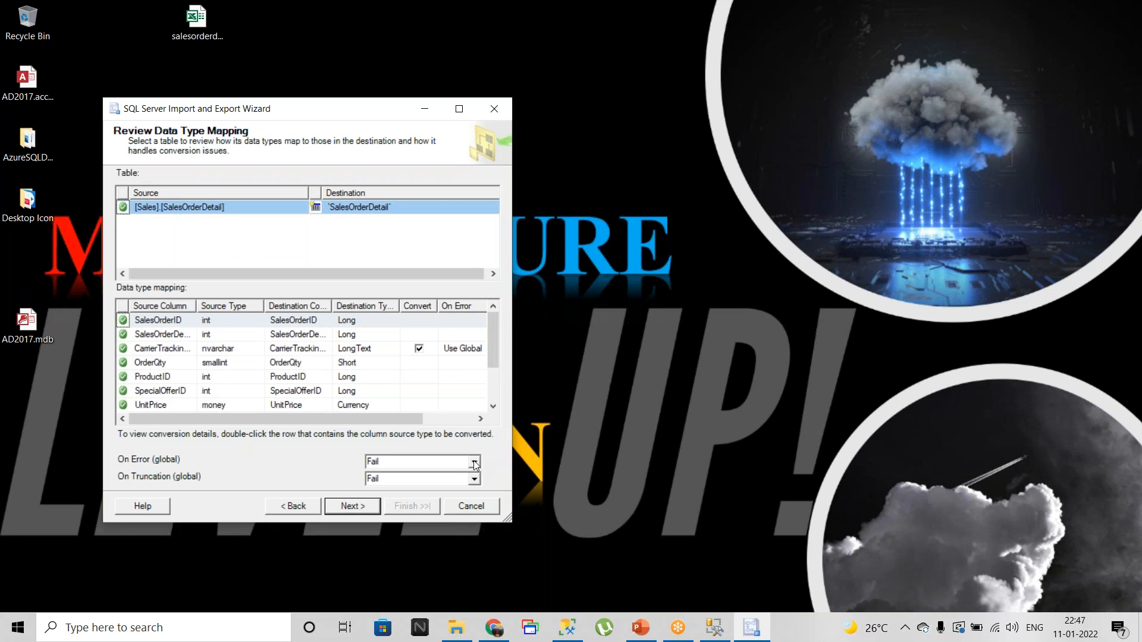
- Set the global On Error and On Truncation handling to Ignore and accept the data type mapping
click(476, 463)
click(384, 483)
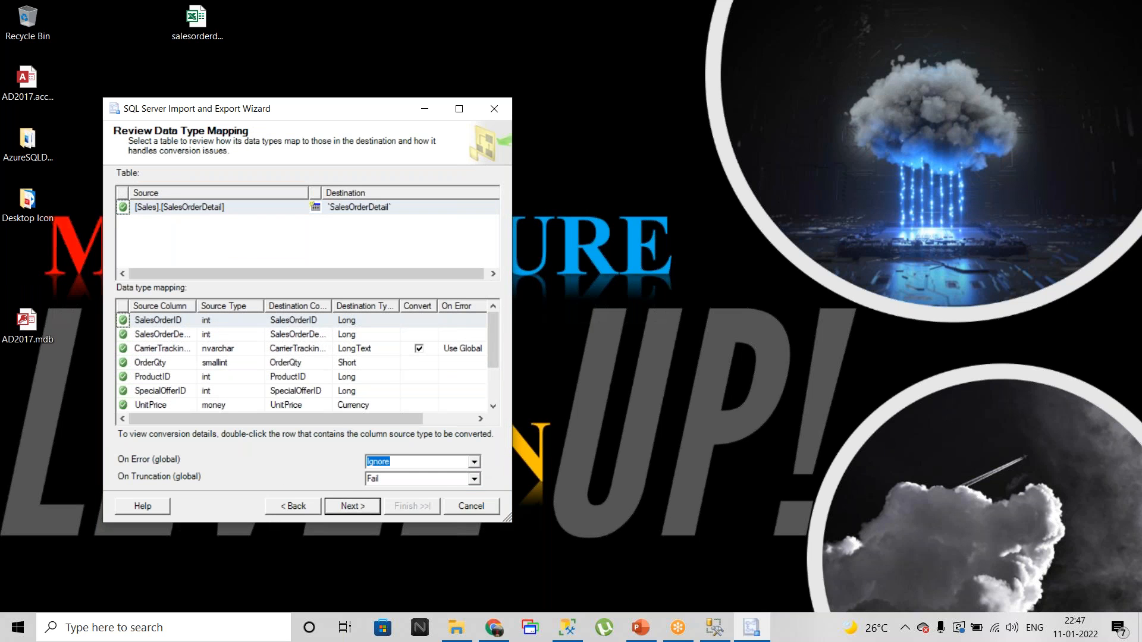
click(474, 480)
click(381, 501)
click(345, 506)
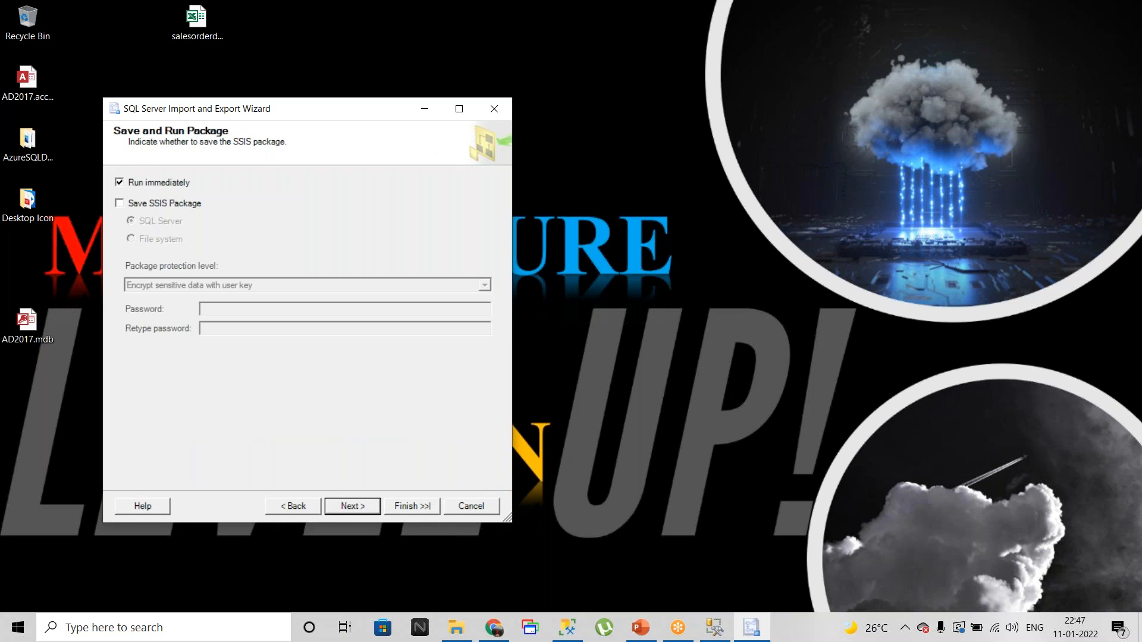
- Run the export immediately without saving an SSIS package, and close the wizard after execution
click(375, 507)
click(417, 504)
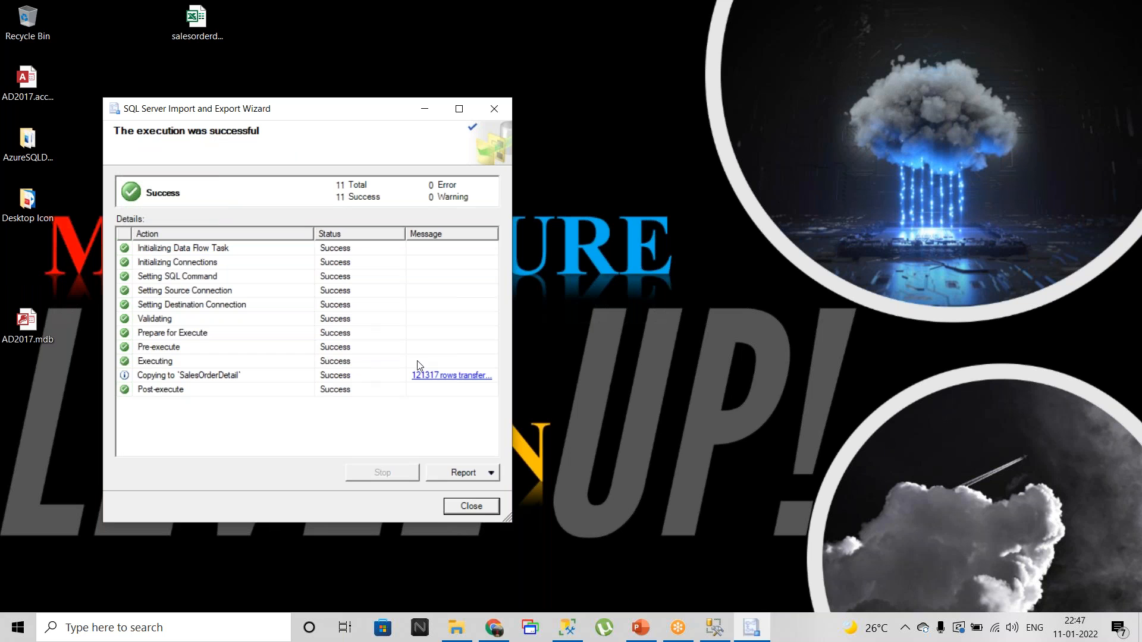
click(465, 510)
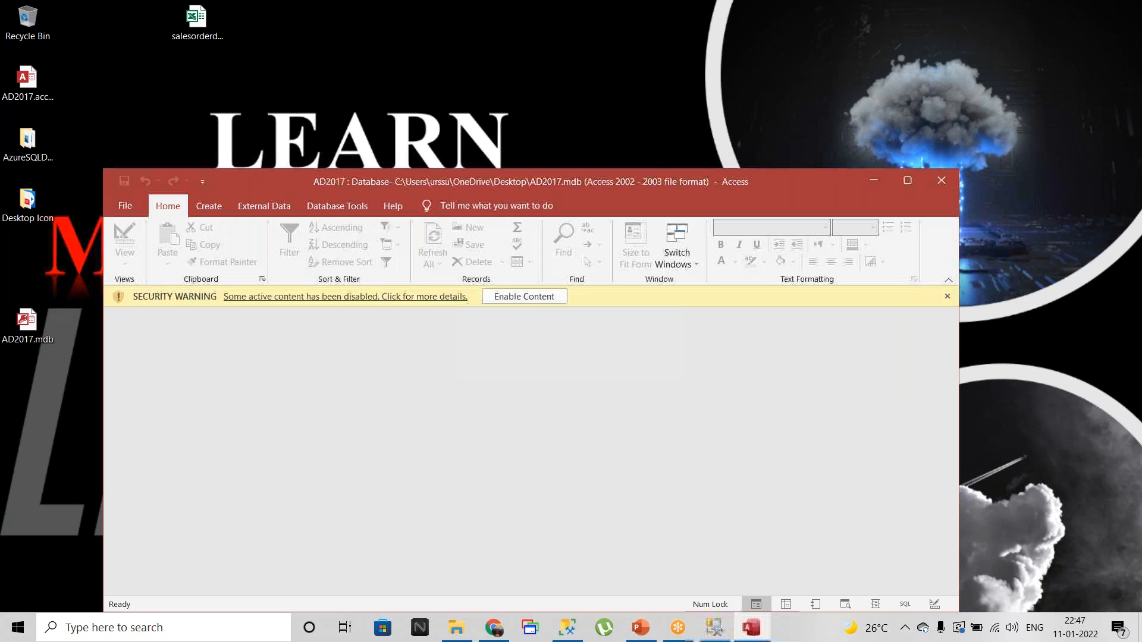
- Open AD2017.mdb in a maximized Access window and browse the records of the SalesOrderDetail table
click(911, 181)
double_click(34, 188)
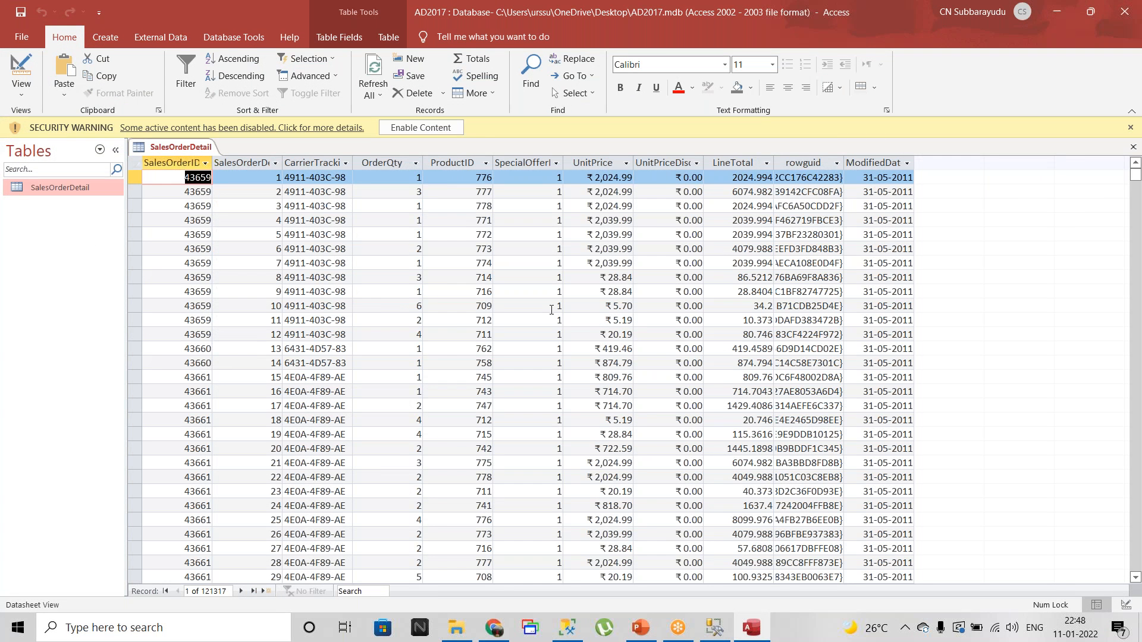
scroll(602, 319, down, 20)
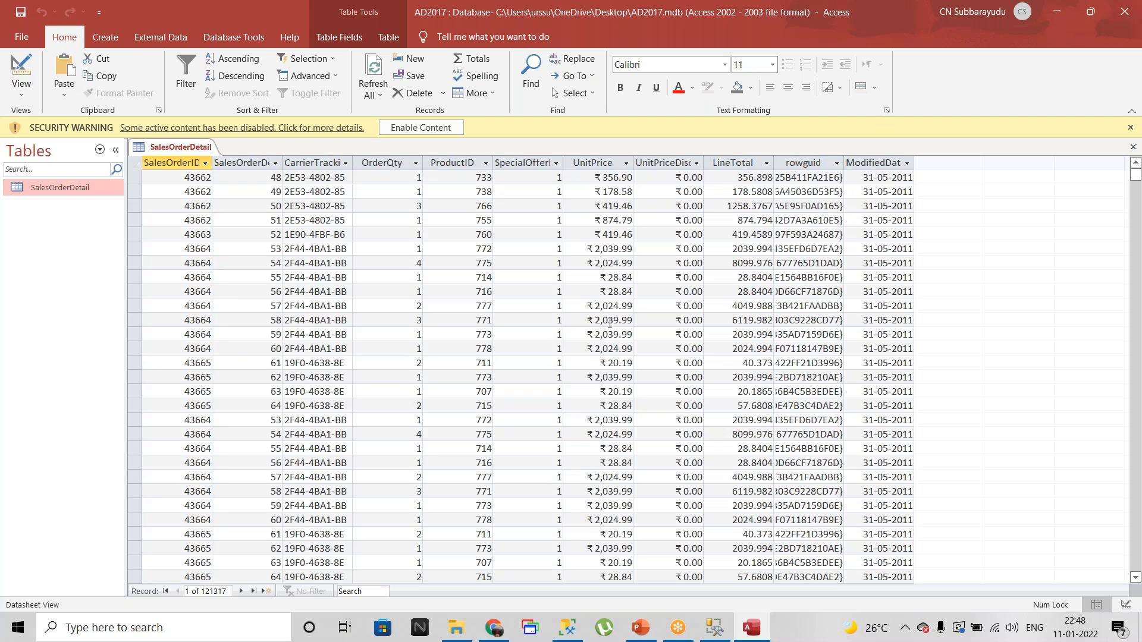
scroll(610, 322, down, 20)
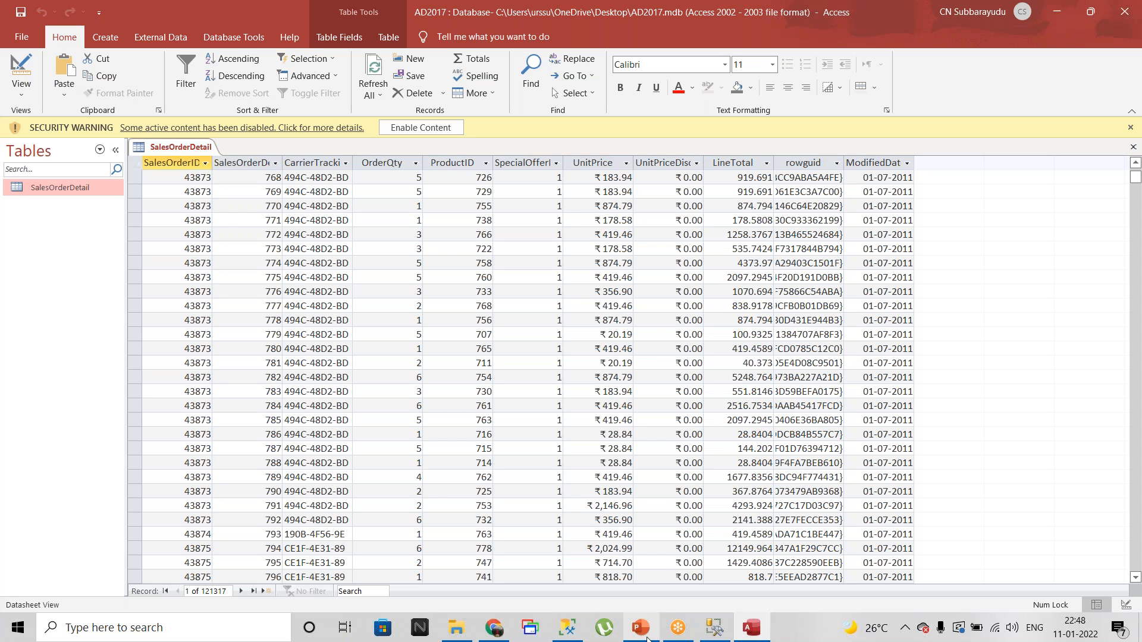
- Switch to Chrome and look through the uploaded videos of the MSDBA - AZURE SQL YouTube channel
mouse_move(644, 635)
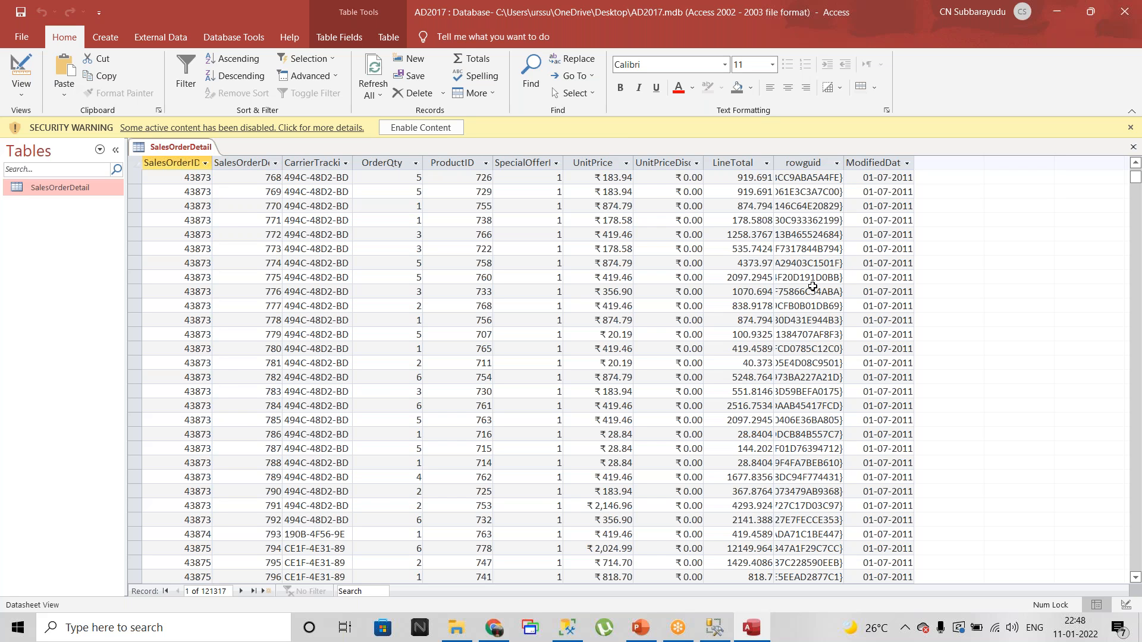
click(494, 632)
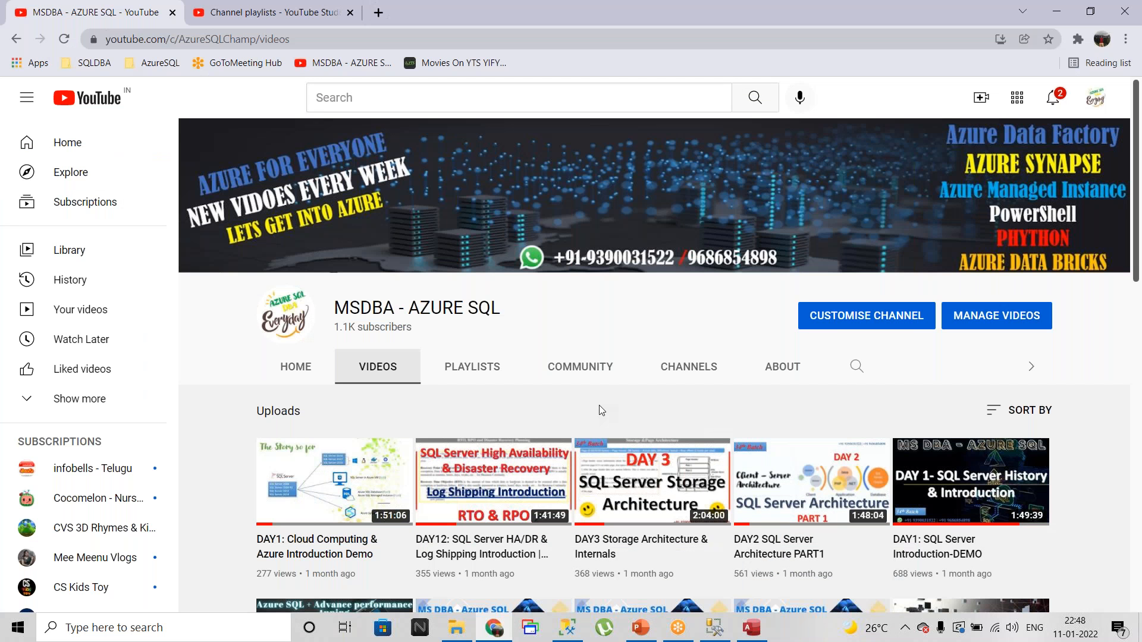
scroll(598, 405, down, 4)
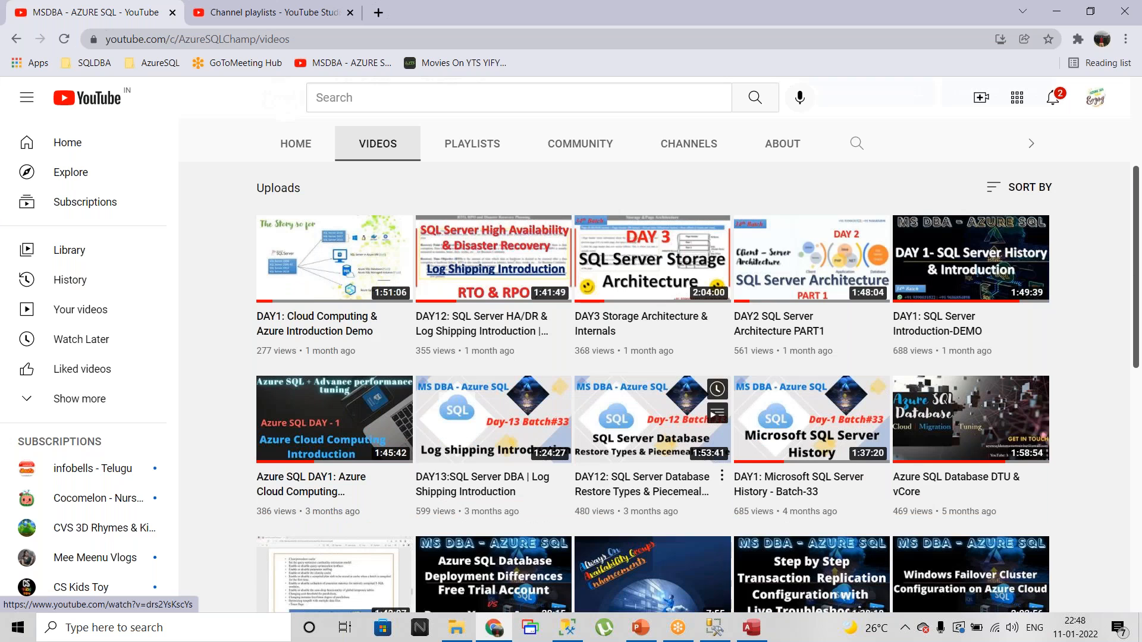
- Switch to PowerPoint and start the slide show at the Import and Export Data slide
click(639, 629)
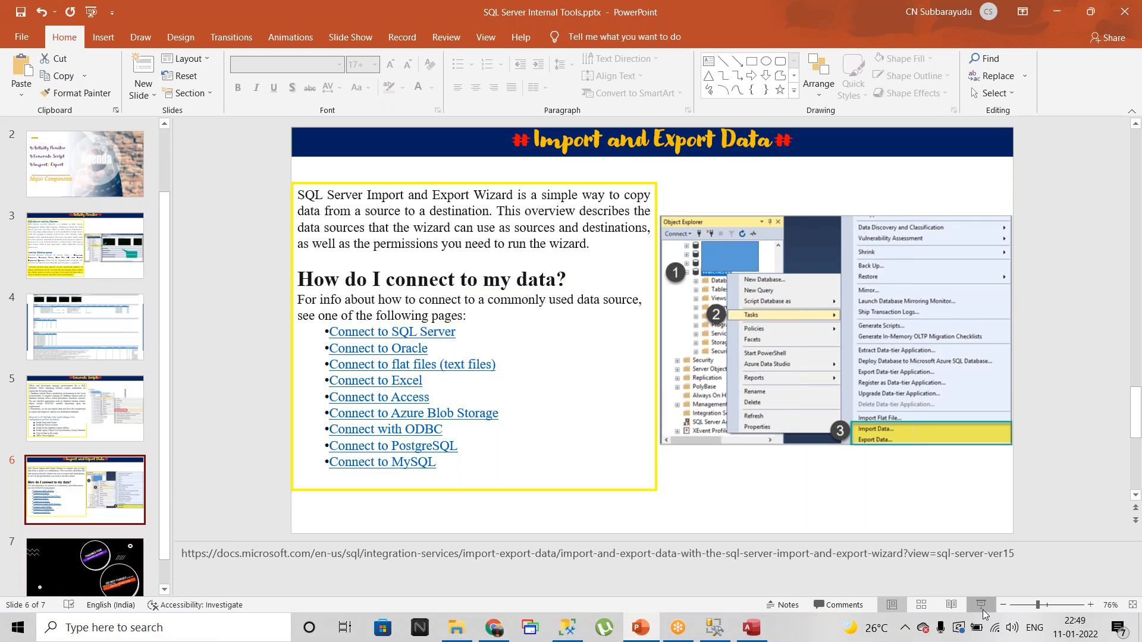
click(982, 605)
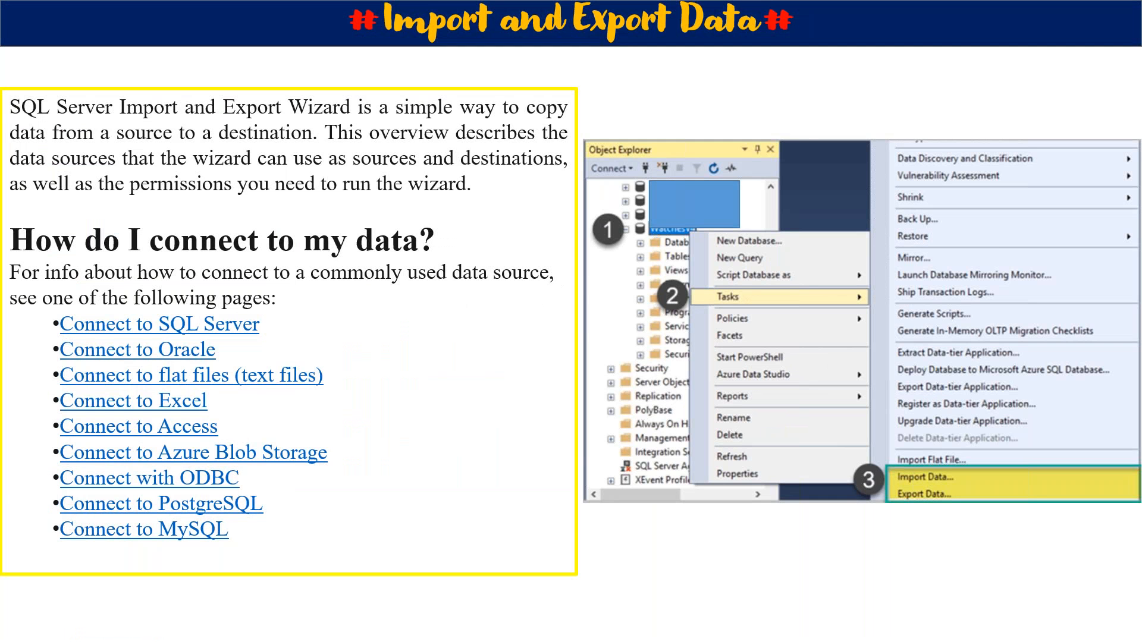